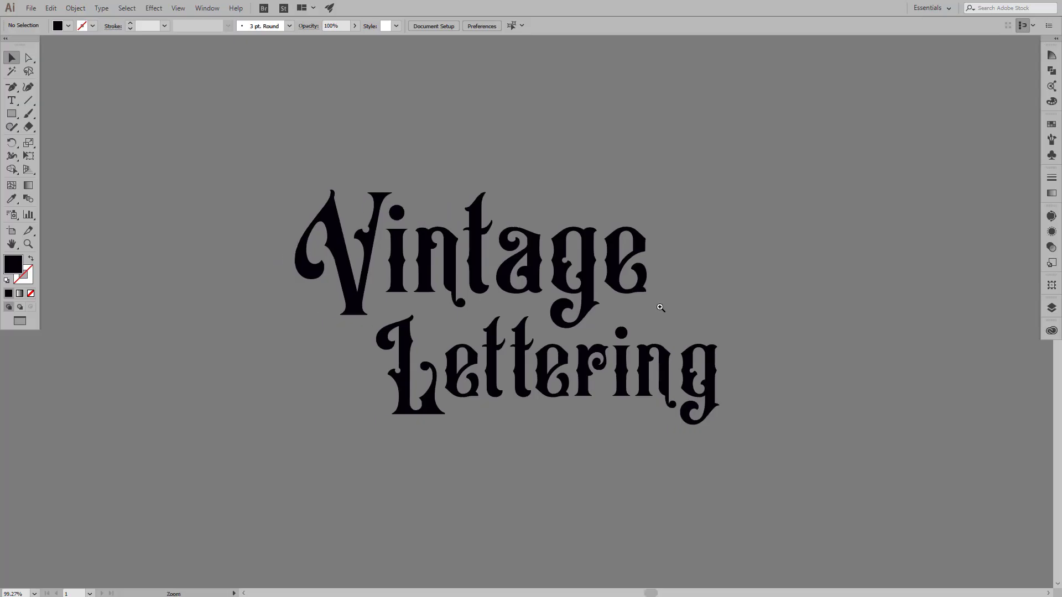
Step: Select all the Vintage Lettering shapes and preview a 6 px Offset Path around them
mouse_move(661, 308)
left_mouse_down()
mouse_move(560, 282)
mouse_move(558, 268)
left_mouse_up()
key("ctrl+1")
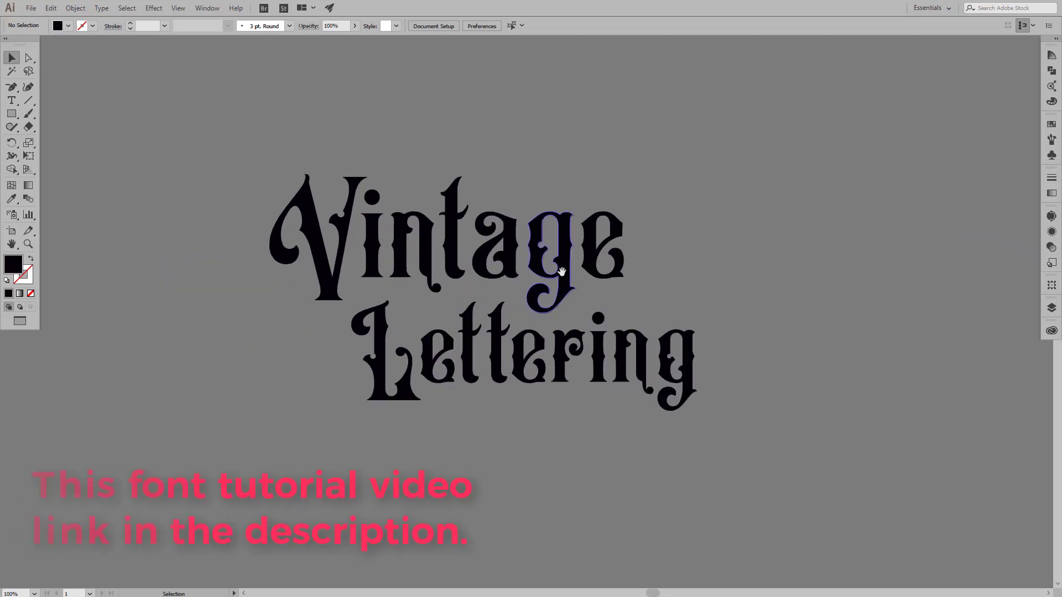
left_click_drag(698, 382, 338, 267)
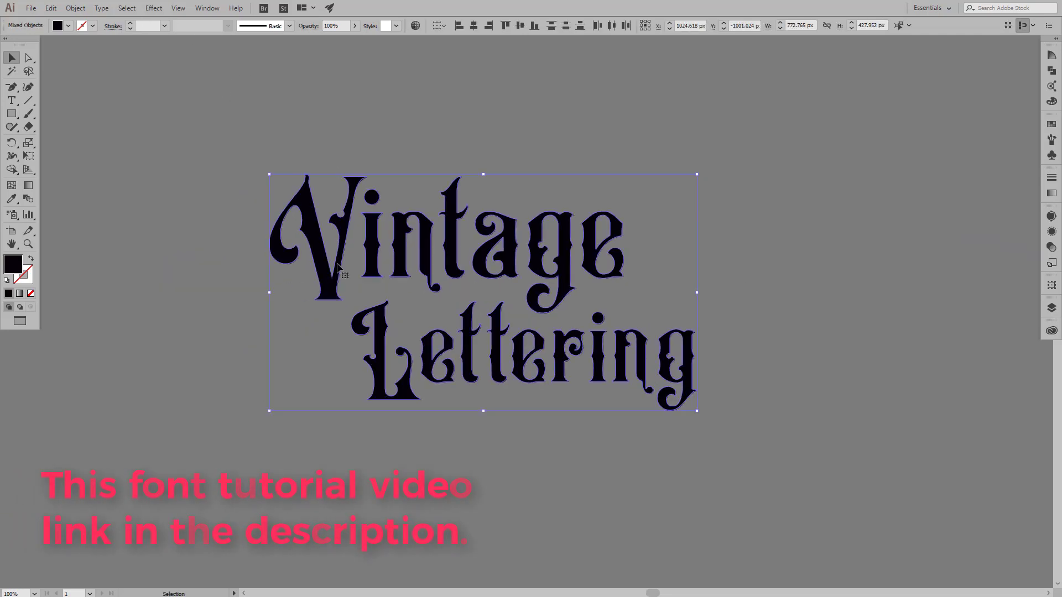
left_click(75, 8)
left_click(260, 288)
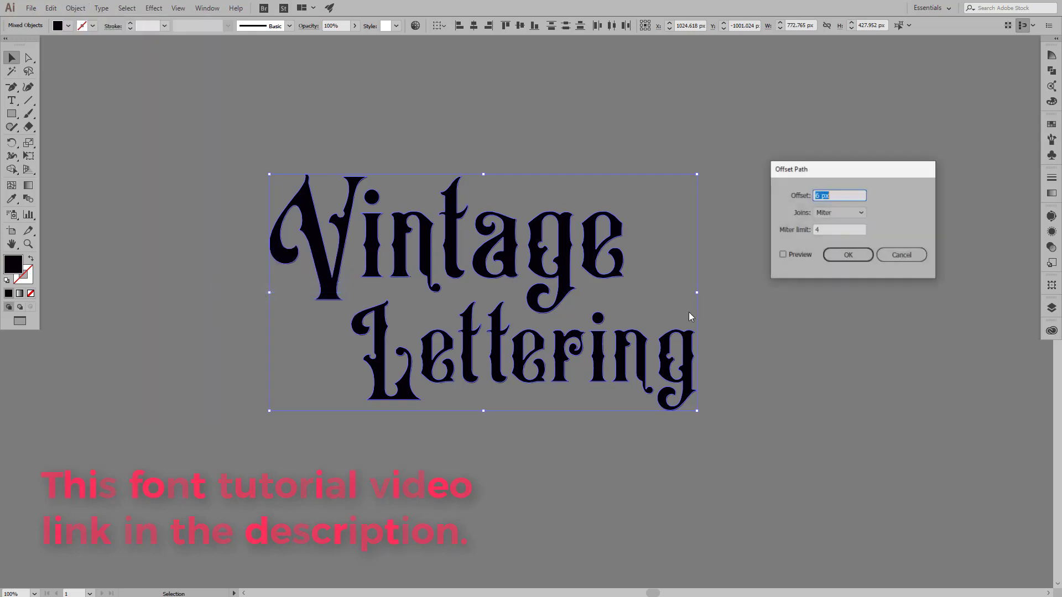
type("5")
left_click(782, 254)
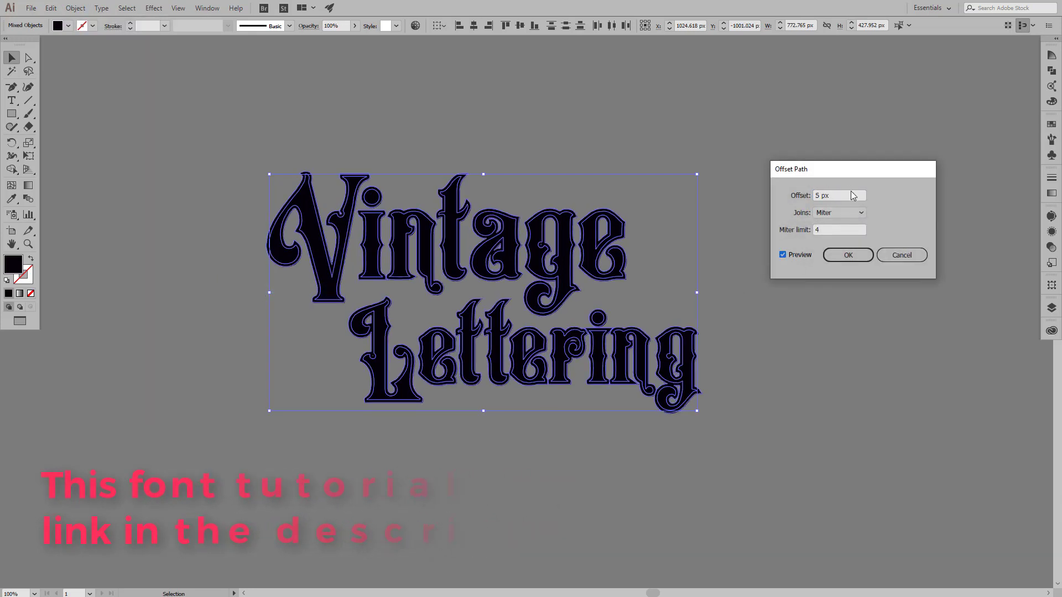
key("Up")
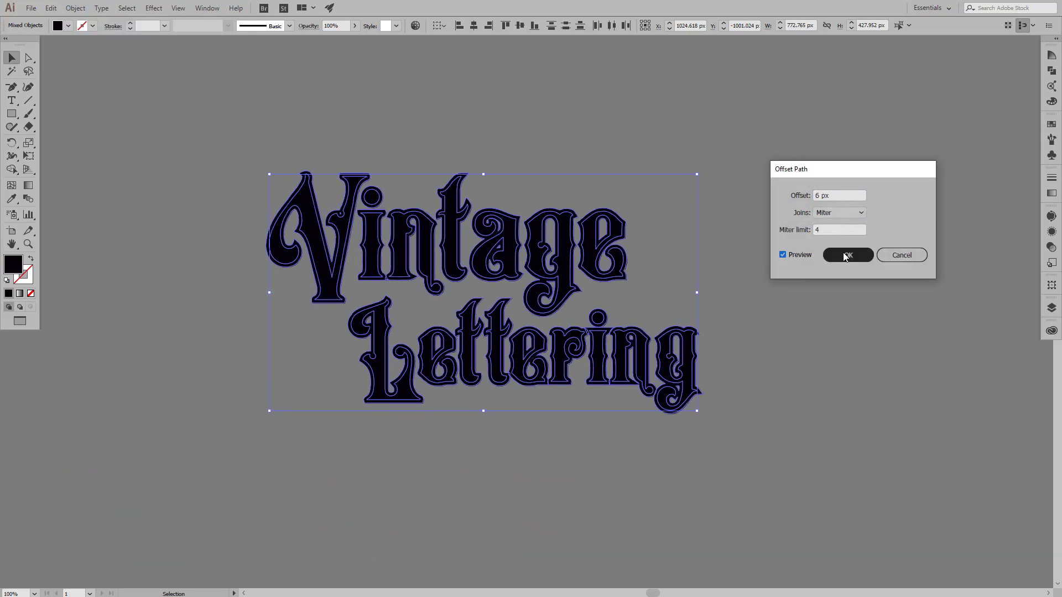
Step: Apply the 6 px offset, then select the inner V, i, n, t, a, g, e of Vintage
left_click(846, 256)
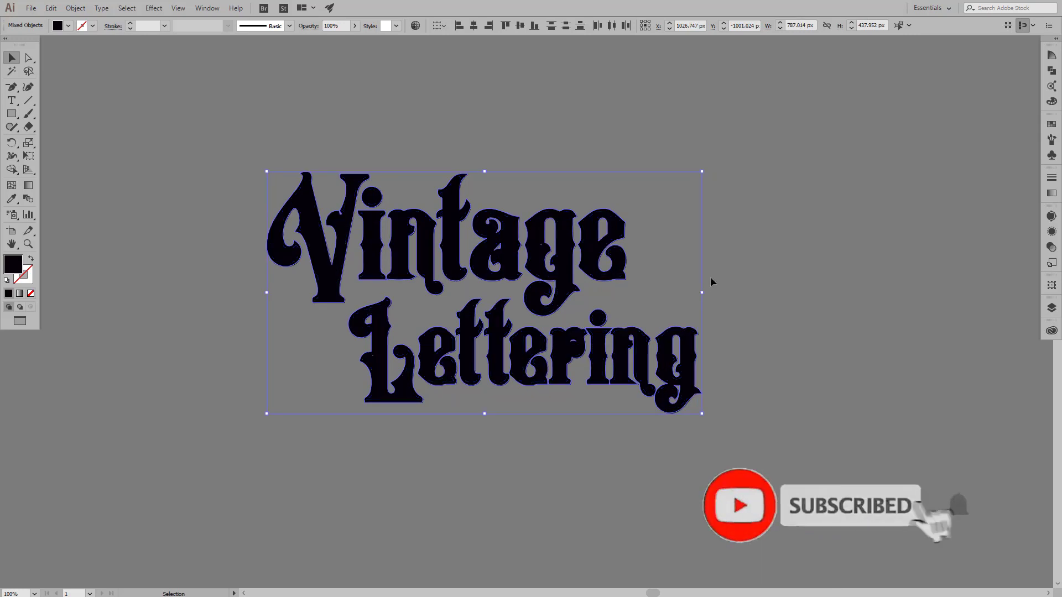
left_click(306, 218)
scroll(306, 218, "up", 3)
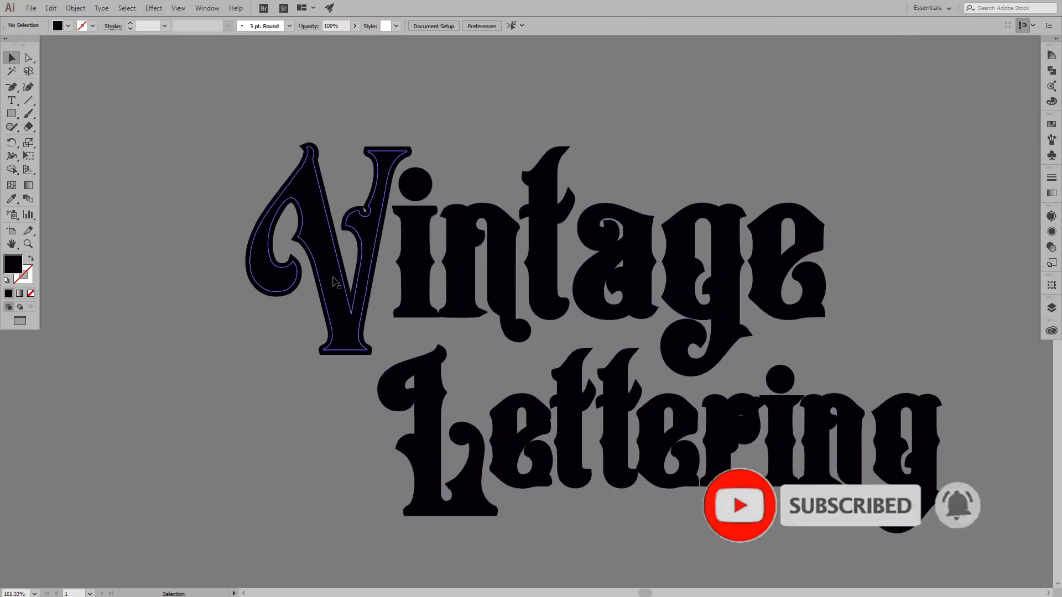
left_click(420, 271, "shift")
left_click(470, 260, "shift")
left_click(545, 260, "shift")
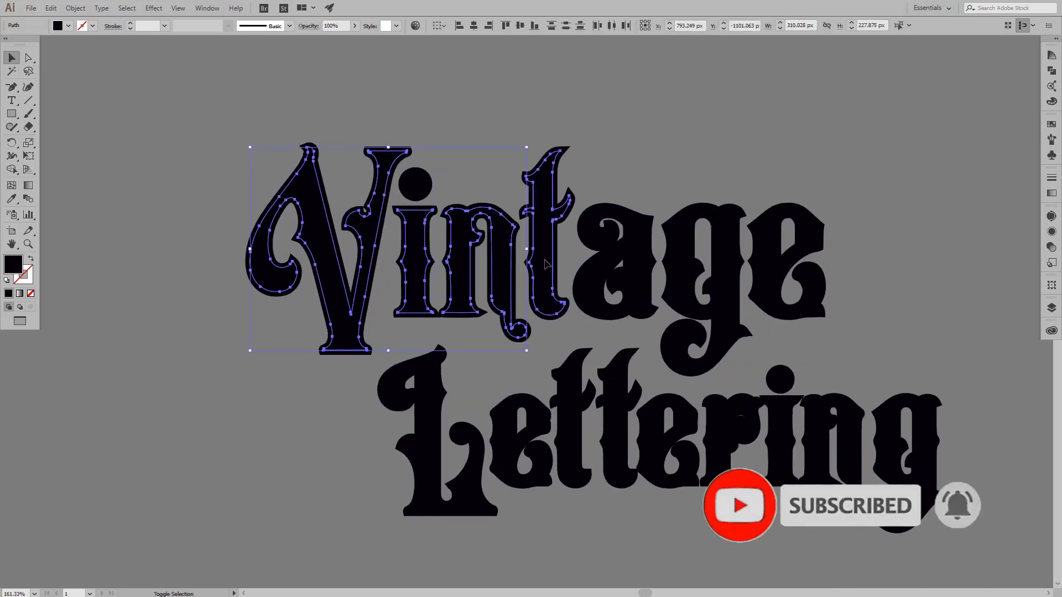
left_click(611, 276, "shift")
left_click(713, 277, "shift")
left_click(768, 255, "shift")
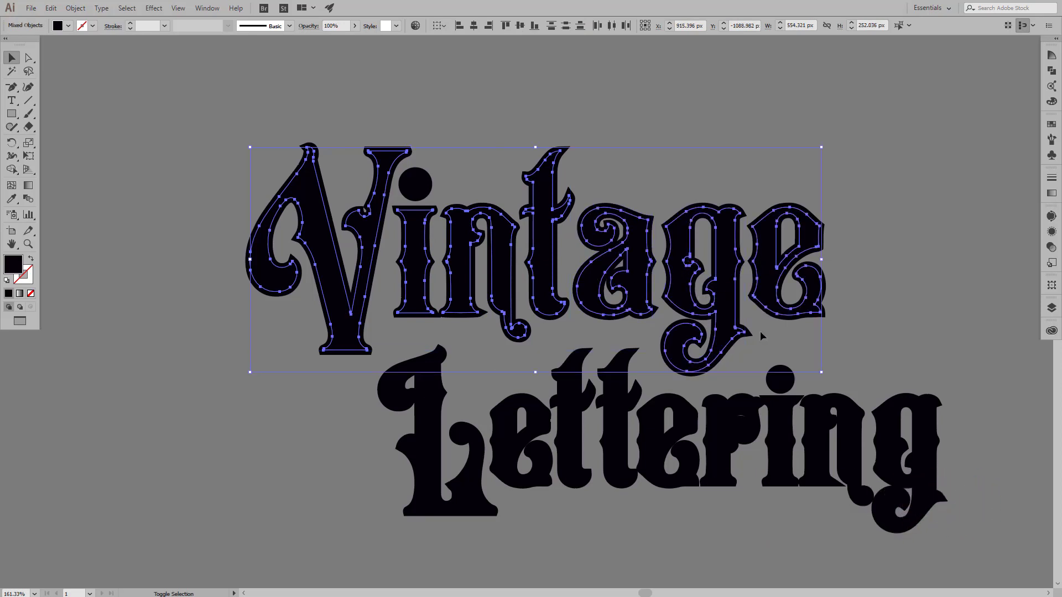
Step: Add the inner letters of Lettering and group the selection, with Pathfinder showing
left_click(426, 420, "shift")
left_click(520, 442, "shift")
left_click(567, 434, "shift")
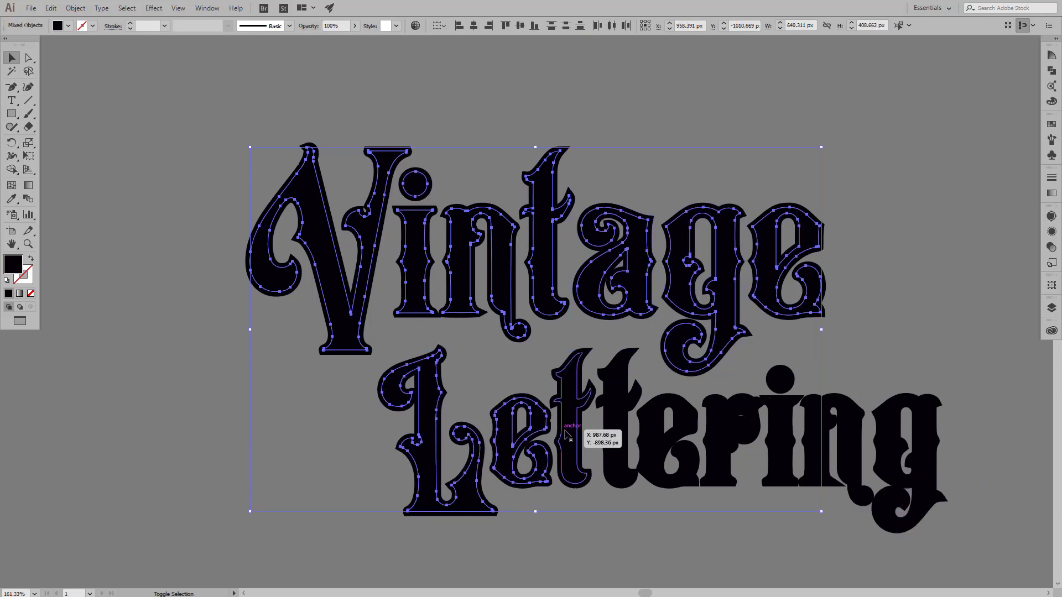
left_click(619, 426, "shift")
left_click(687, 439, "shift")
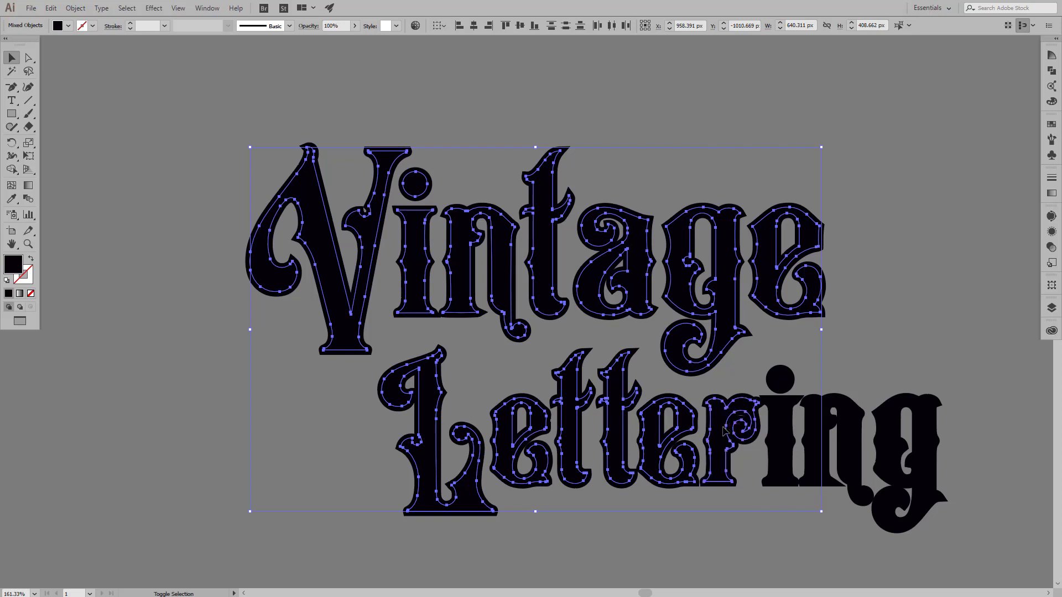
left_click(782, 443, "shift")
left_click(829, 443, "shift")
left_click(907, 442, "shift")
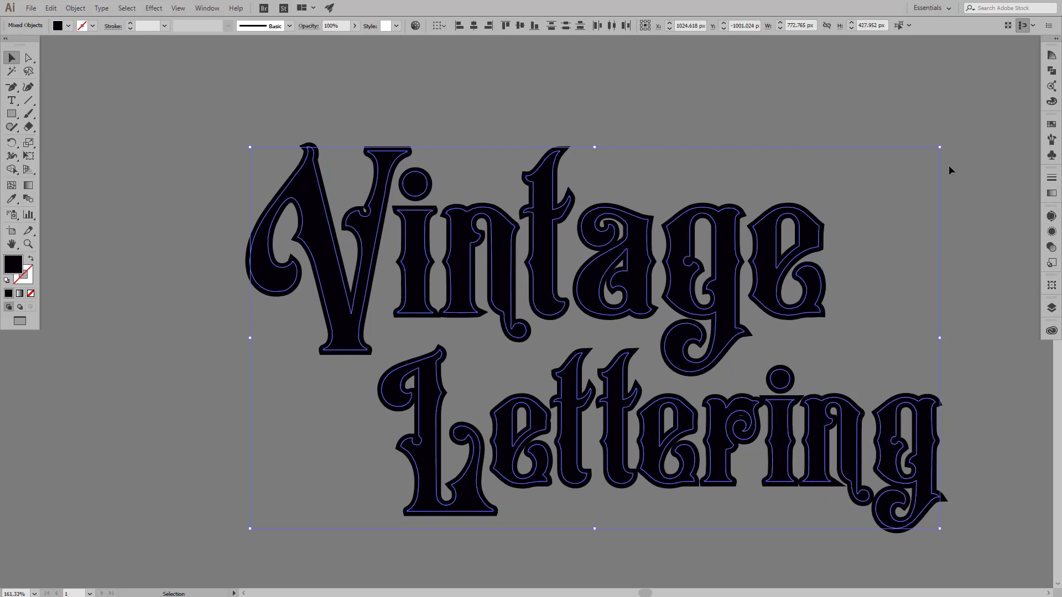
left_click(1051, 70)
key("ctrl+g")
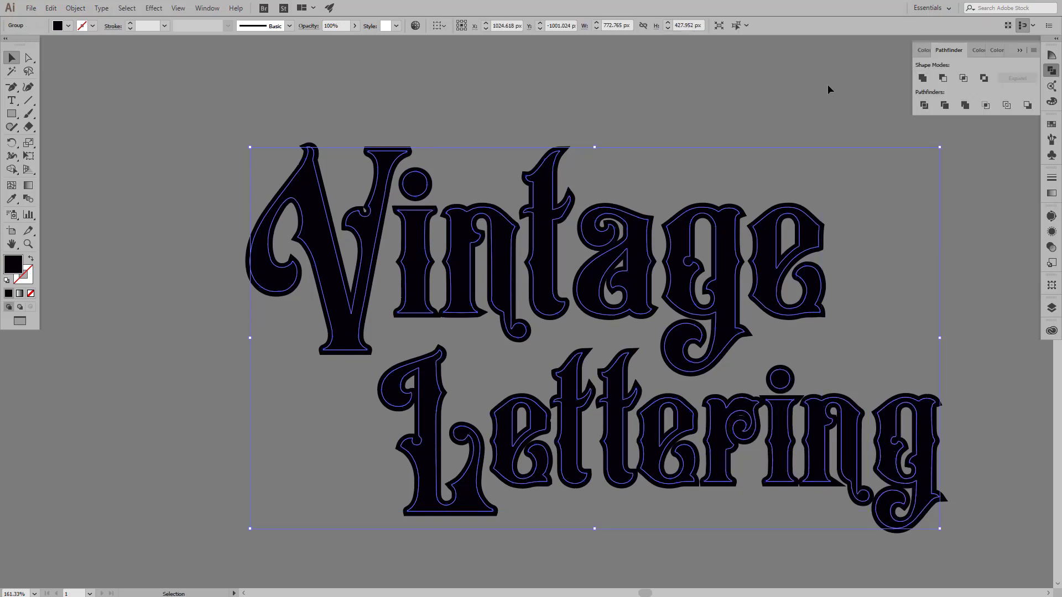
Step: Fill the grouped inner letters with light khaki #bbbc88 via the Color Picker
left_click(1052, 72)
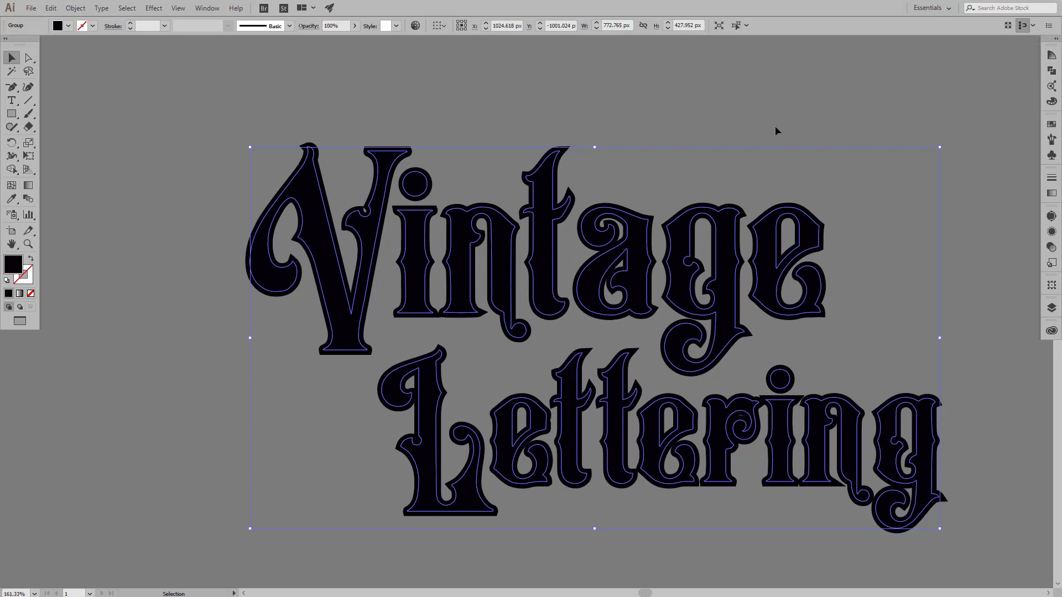
left_click(66, 25)
left_click(39, 75)
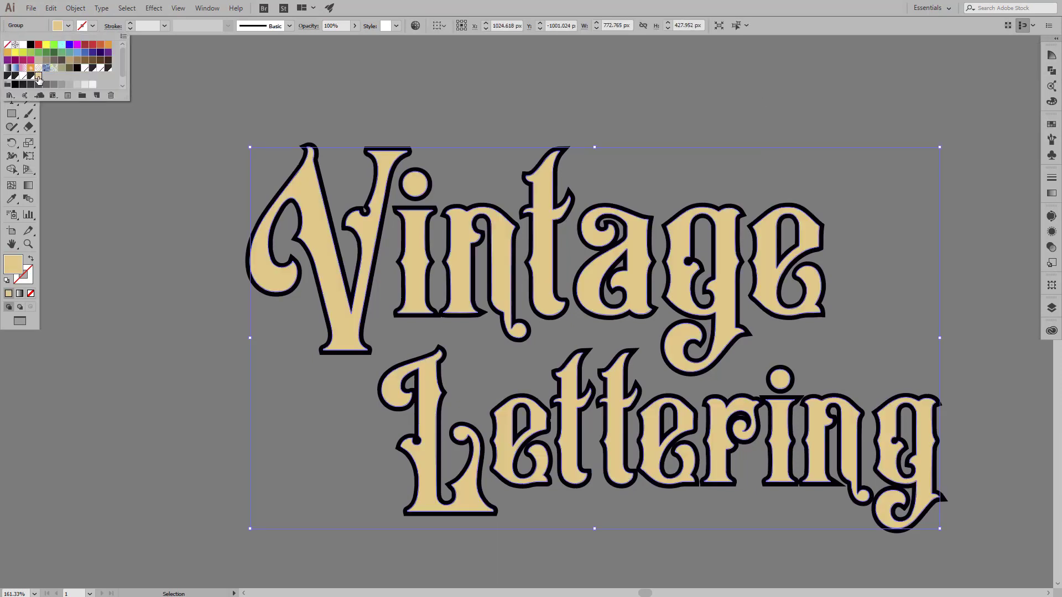
left_click(61, 68)
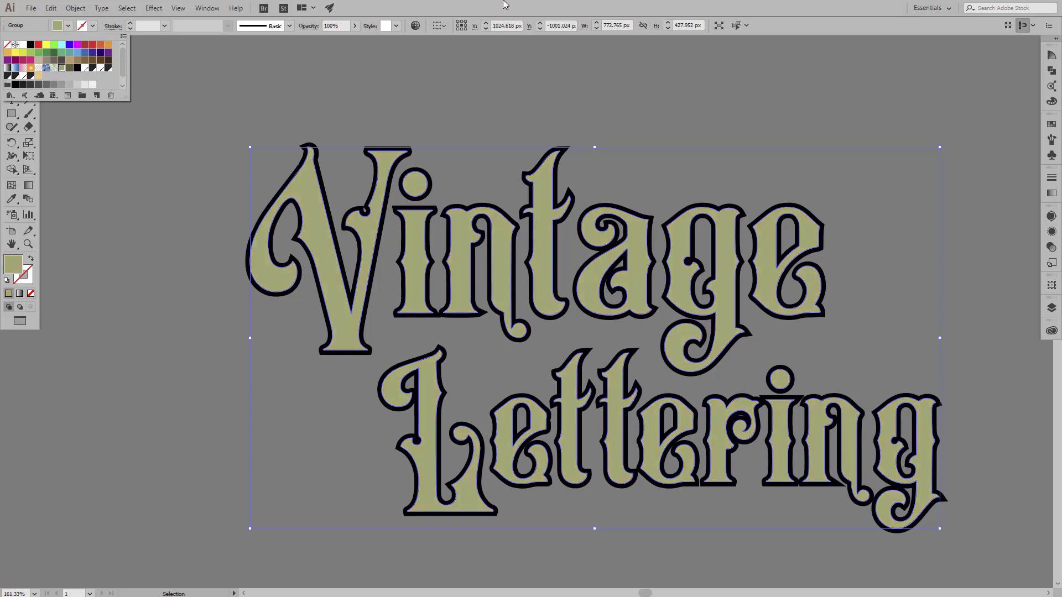
double_click(17, 265)
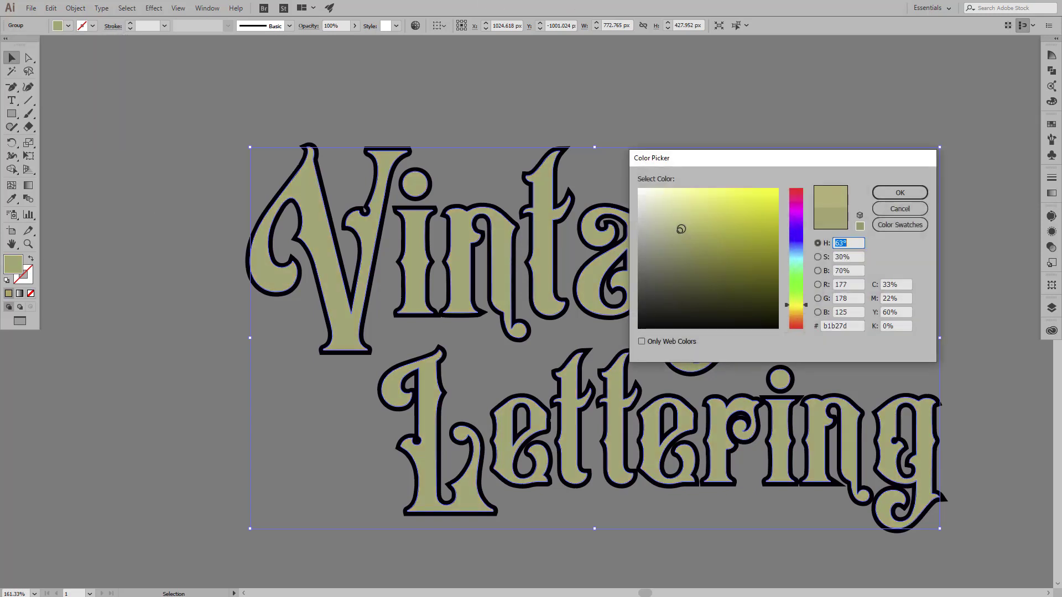
left_click(897, 193)
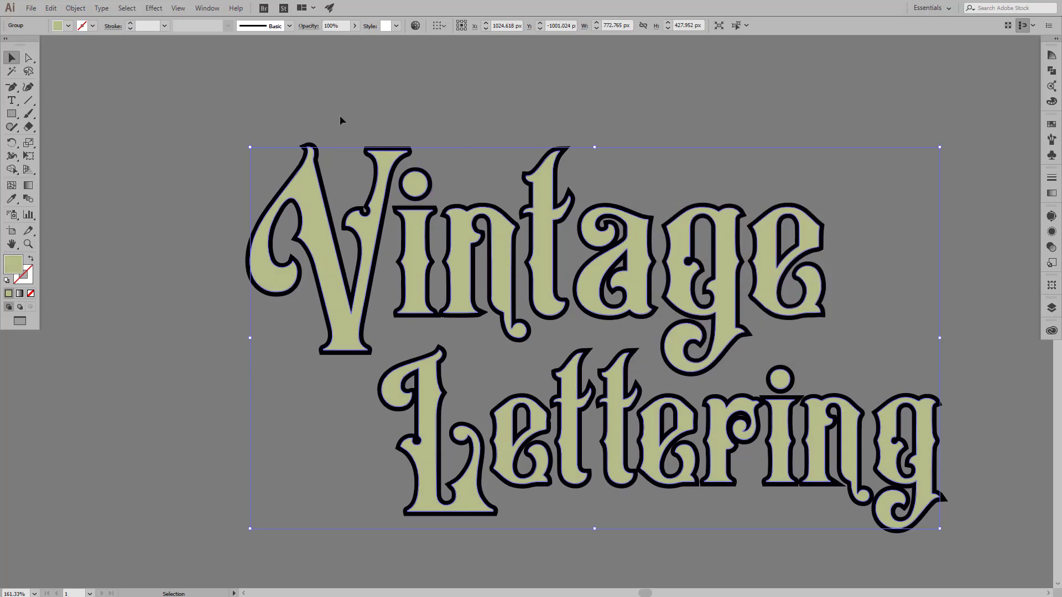
left_click(75, 8)
mouse_move(88, 247)
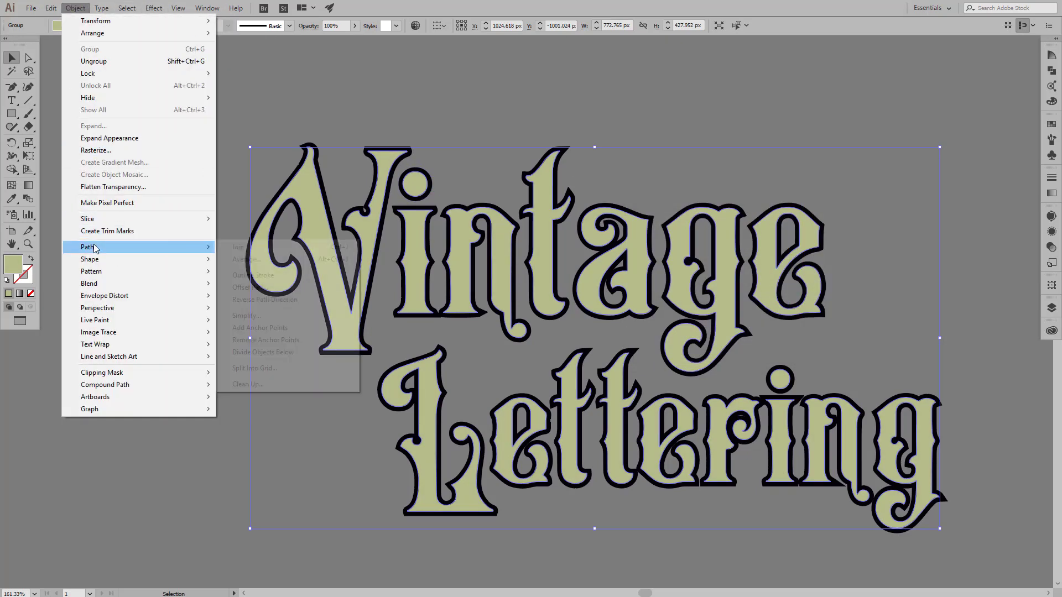
Step: Create a -2 px inset Offset Path inside each letter
left_click(248, 288)
left_click(782, 254)
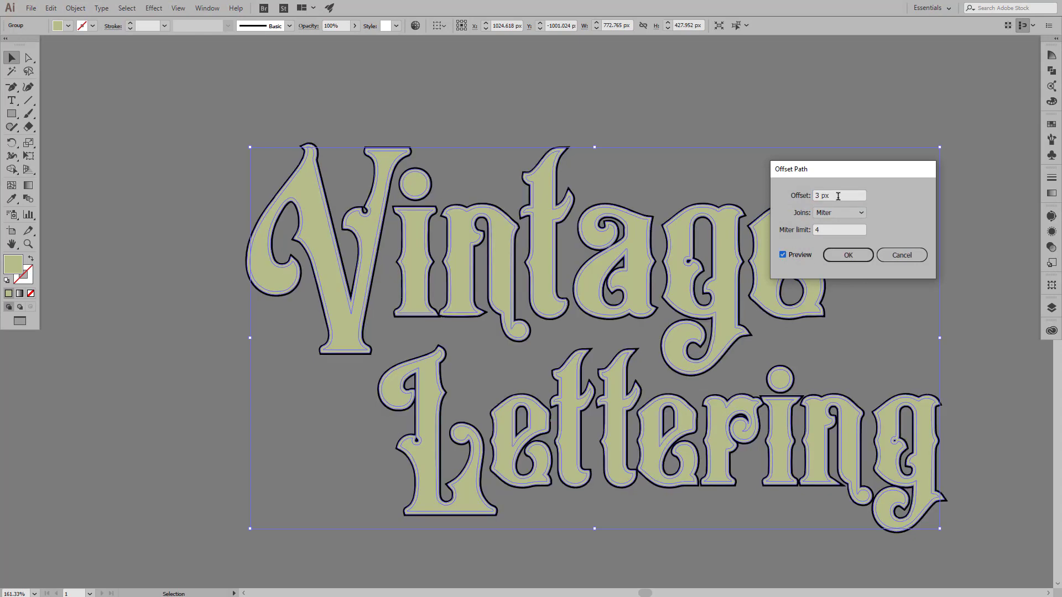
type("-3")
key("Up")
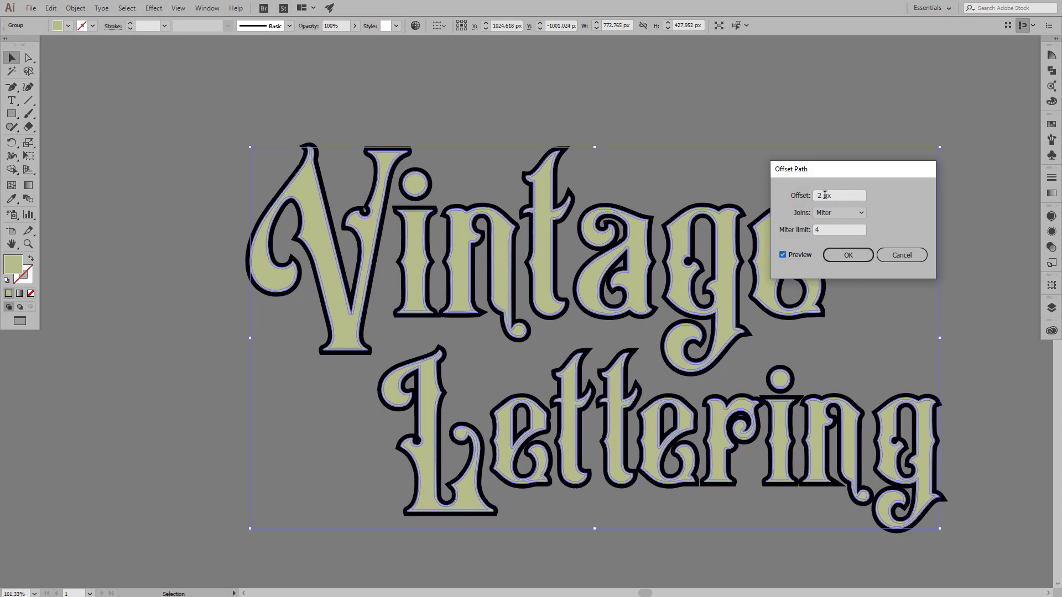
left_click(852, 260)
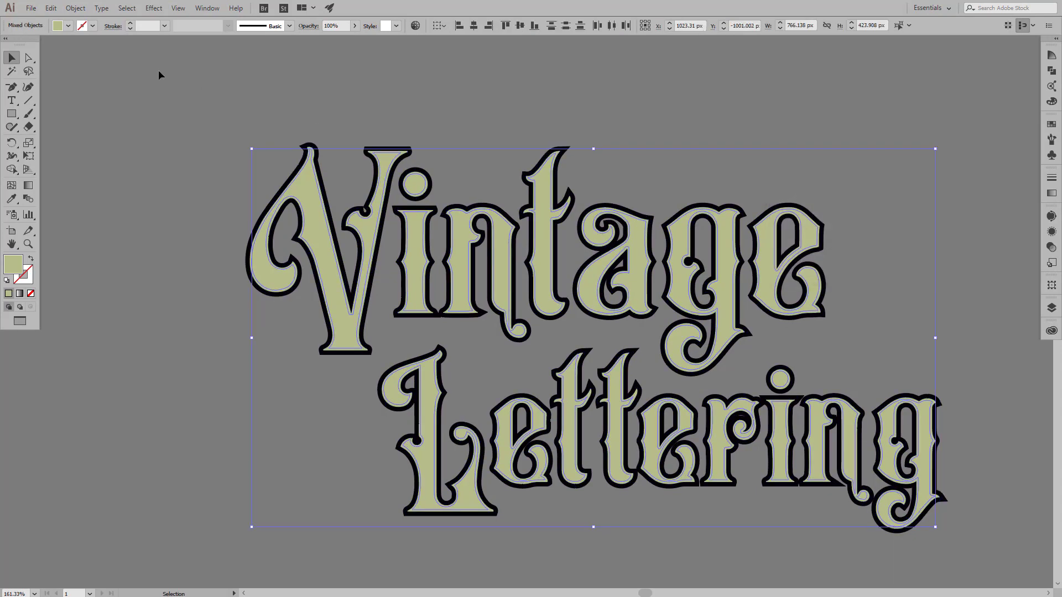
Step: Fill the inset letter shapes with white and deselect
left_click(66, 26)
left_click(23, 44)
left_click(436, 115)
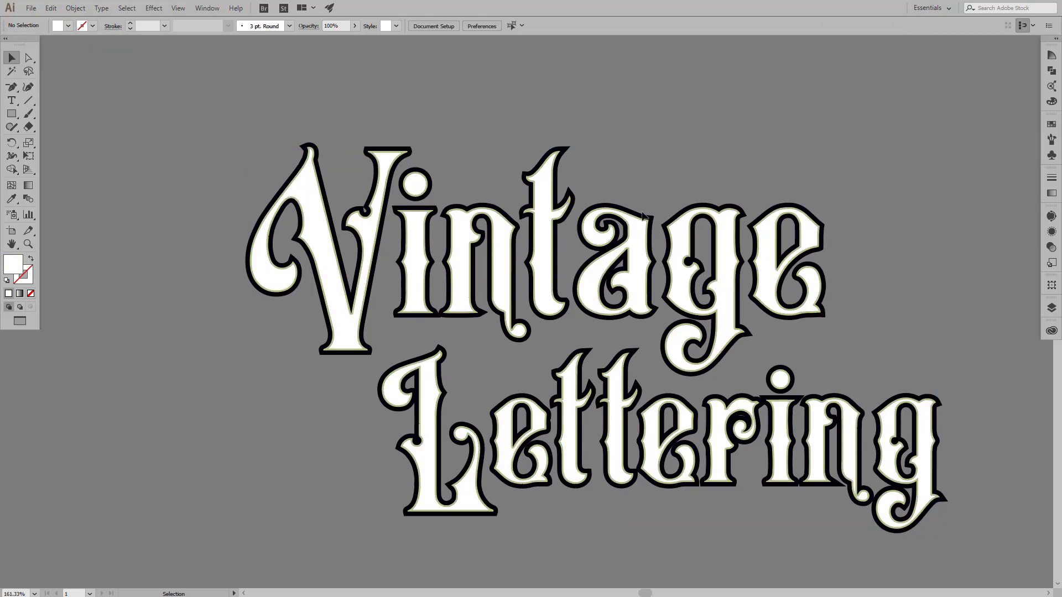
scroll(267, 52, "down", 2)
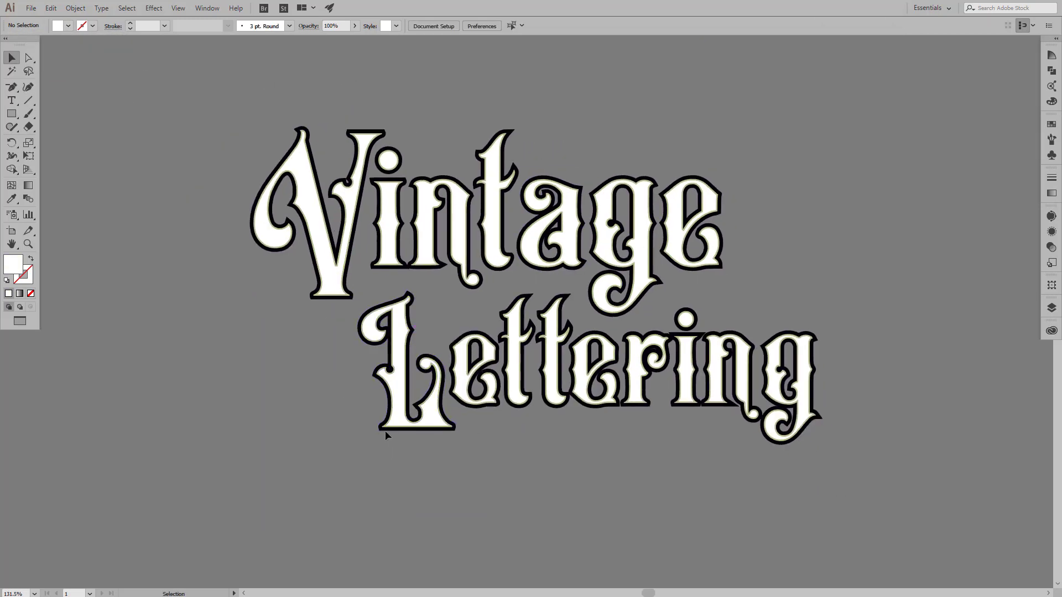
Step: Select the Lettering shapes: L, both e's, r, i with its dot, n and g
left_click(386, 430)
left_click(496, 408, "shift")
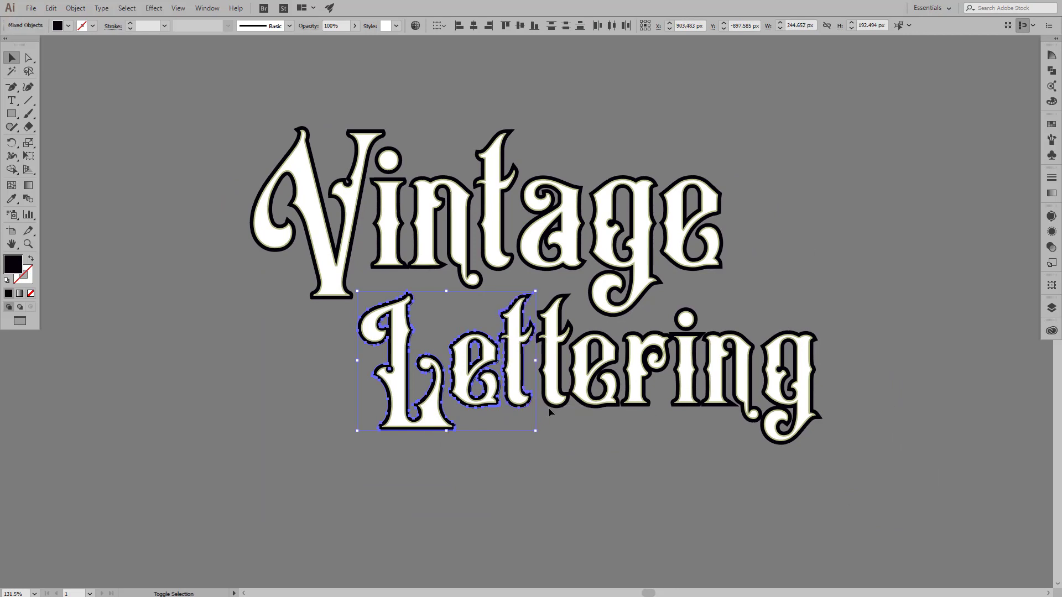
left_click(598, 401, "shift")
left_click(636, 404, "shift")
left_click(685, 387, "shift")
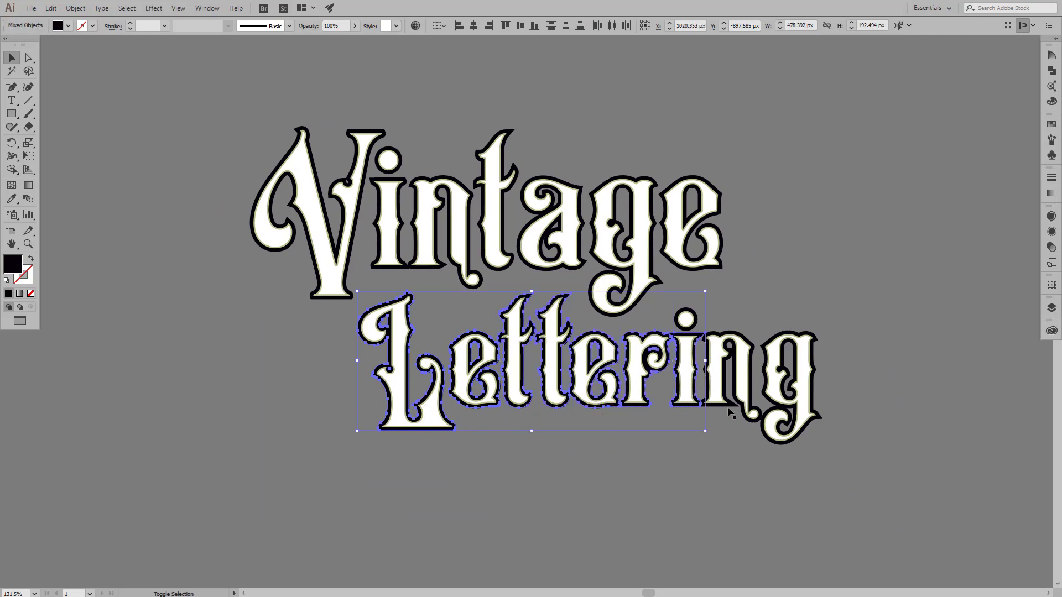
left_click(736, 387, "shift")
left_click(783, 437, "shift")
left_click(698, 321, "shift")
Step: Add the Vintage letter shapes, group everything, and combine them in Pathfinder
left_click(333, 309, "shift")
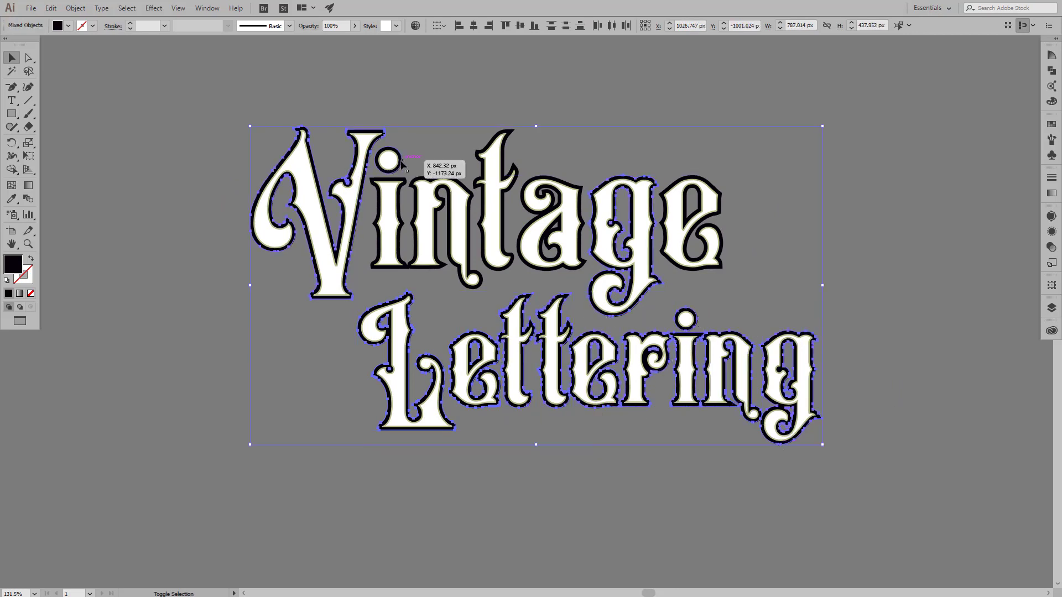
left_click(432, 232, "shift")
left_click(500, 221, "shift")
left_click(547, 238, "shift")
left_click(619, 232, "shift")
left_click(689, 180, "shift")
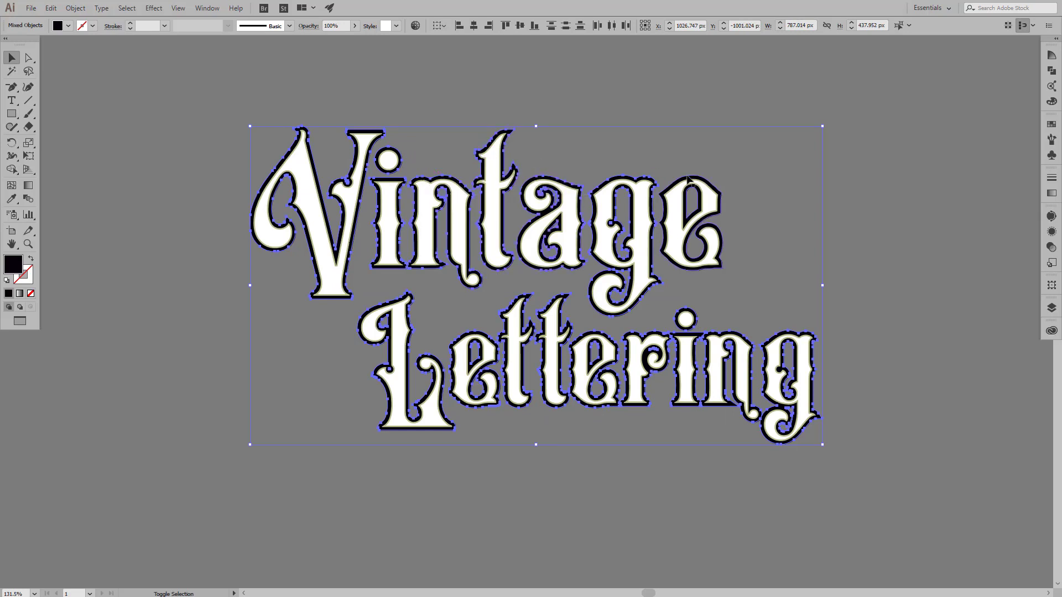
key("ctrl+g")
left_click(1051, 70)
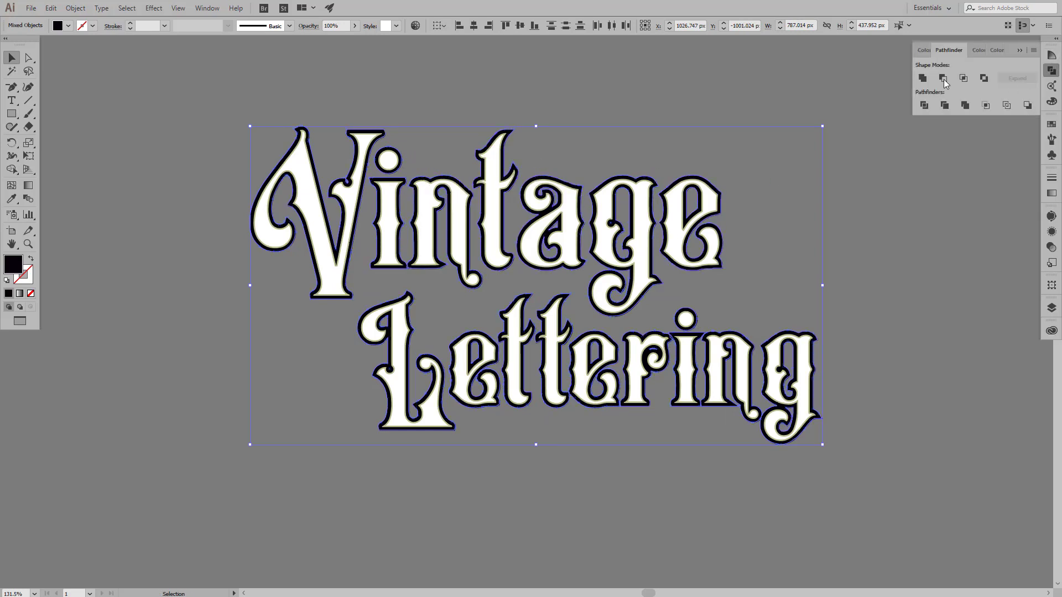
left_click(923, 83)
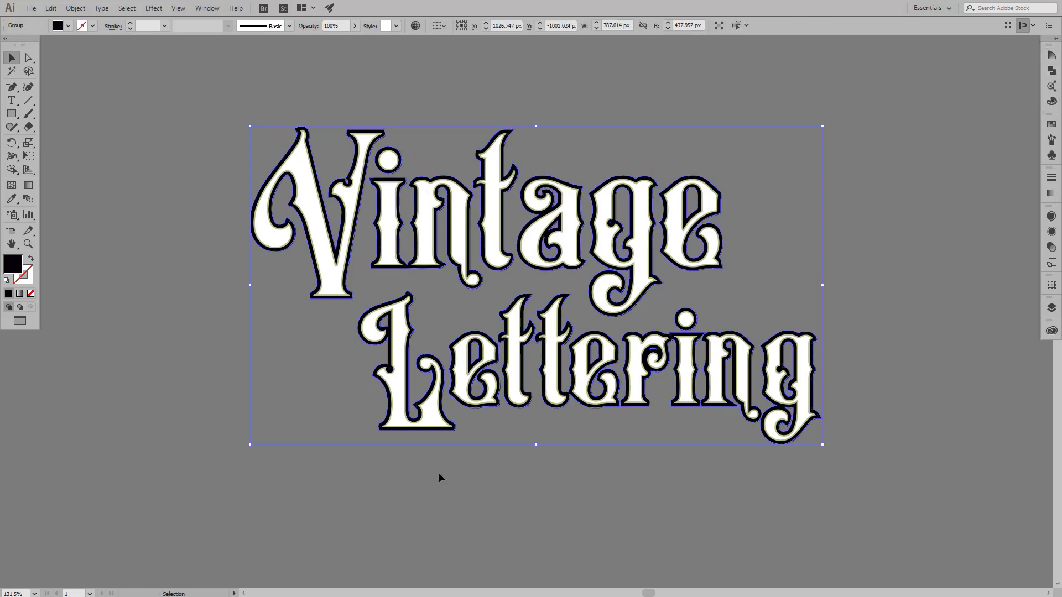
Step: Place a 10 px down-right copy behind the lettering and blend it with the front lettering
left_click_drag(459, 438, 465, 441)
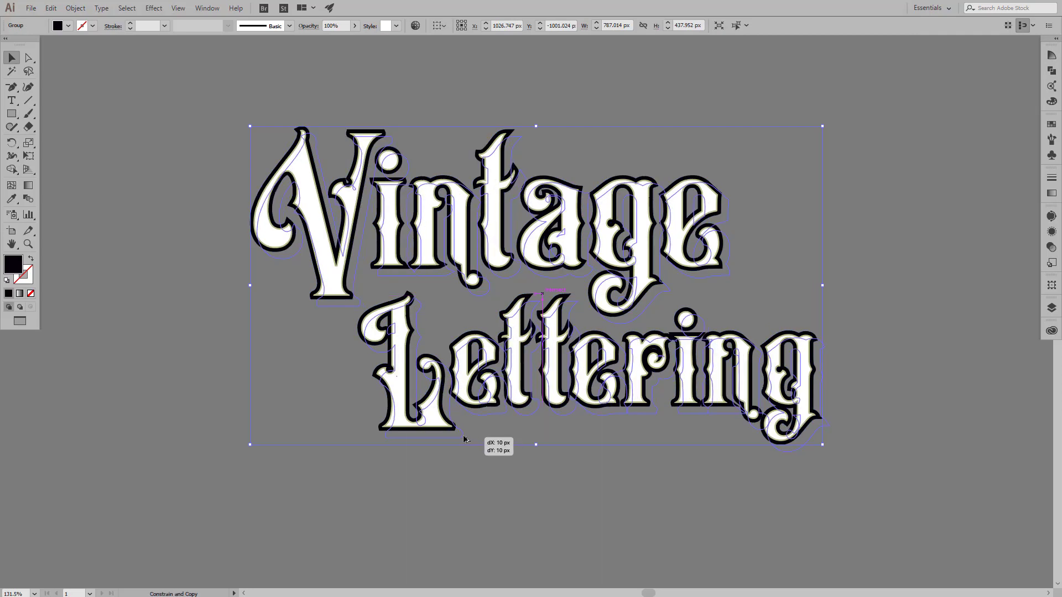
left_click_drag(464, 438, 464, 439)
key("ctrl+shift+bracketleft")
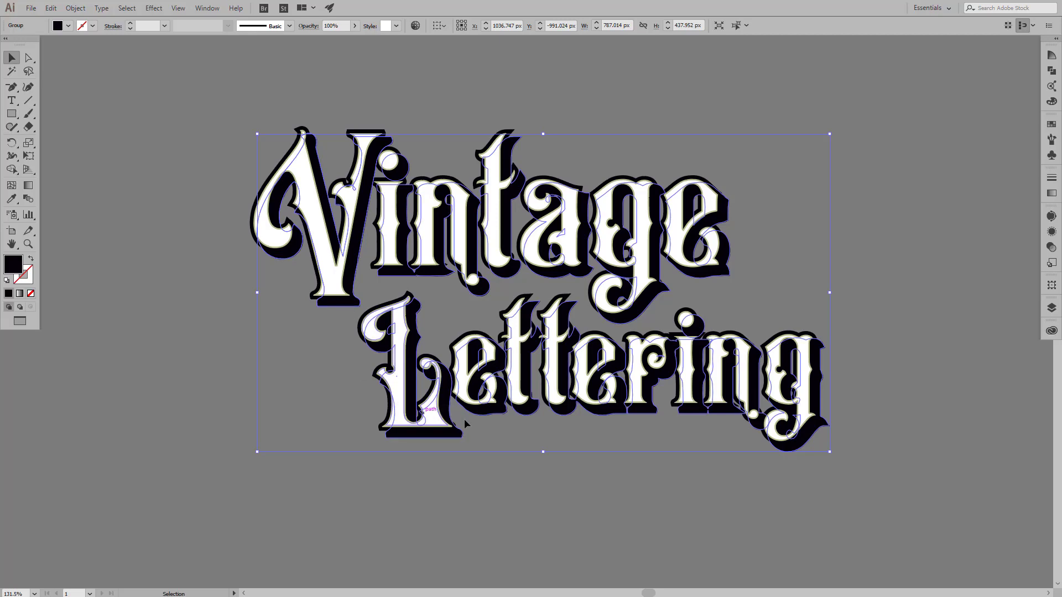
left_click(300, 130, "shift")
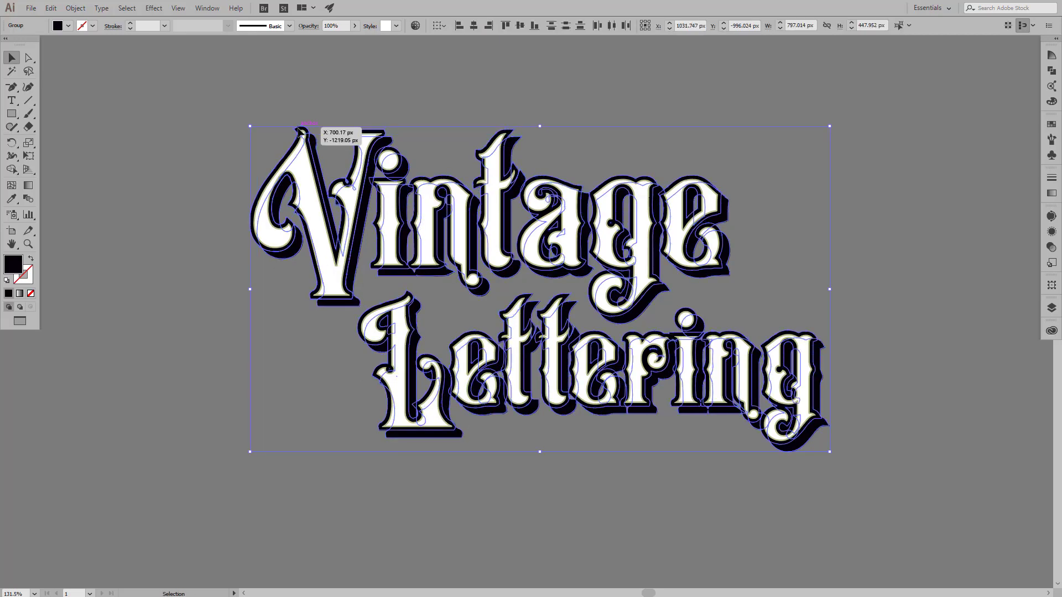
left_click(82, 11)
mouse_move(116, 284)
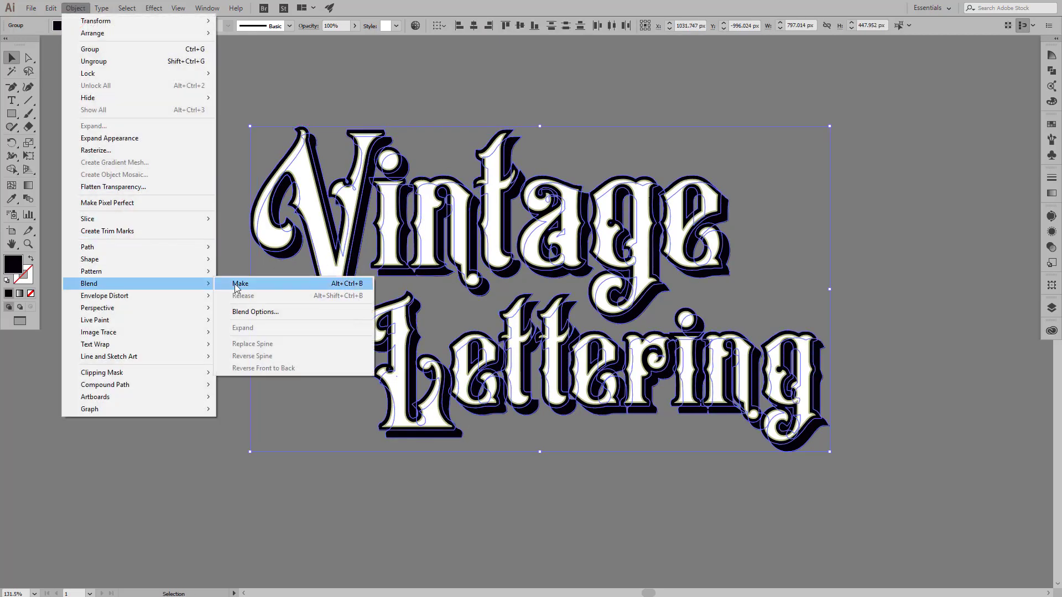
left_click(298, 282)
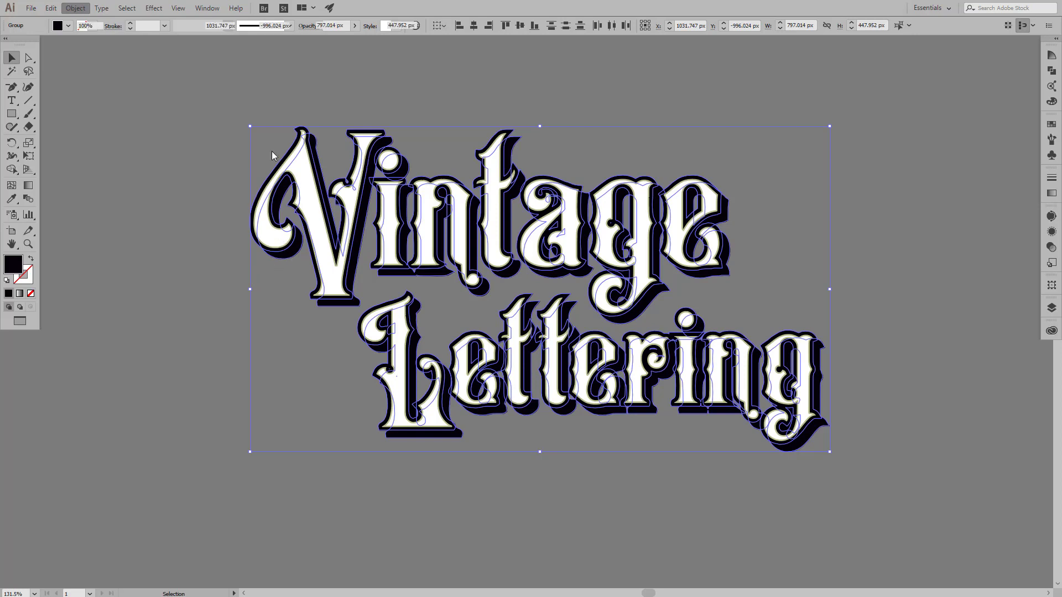
Step: Set the blend to 150 steps in Blend Options with preview
left_click(77, 8)
mouse_move(89, 283)
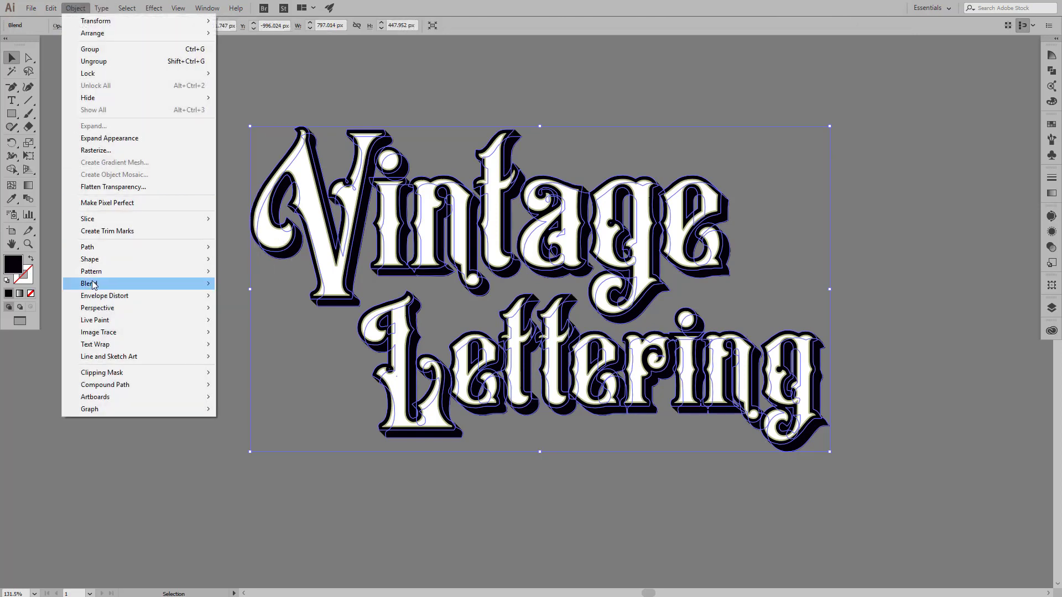
left_click(254, 312)
left_click(788, 287)
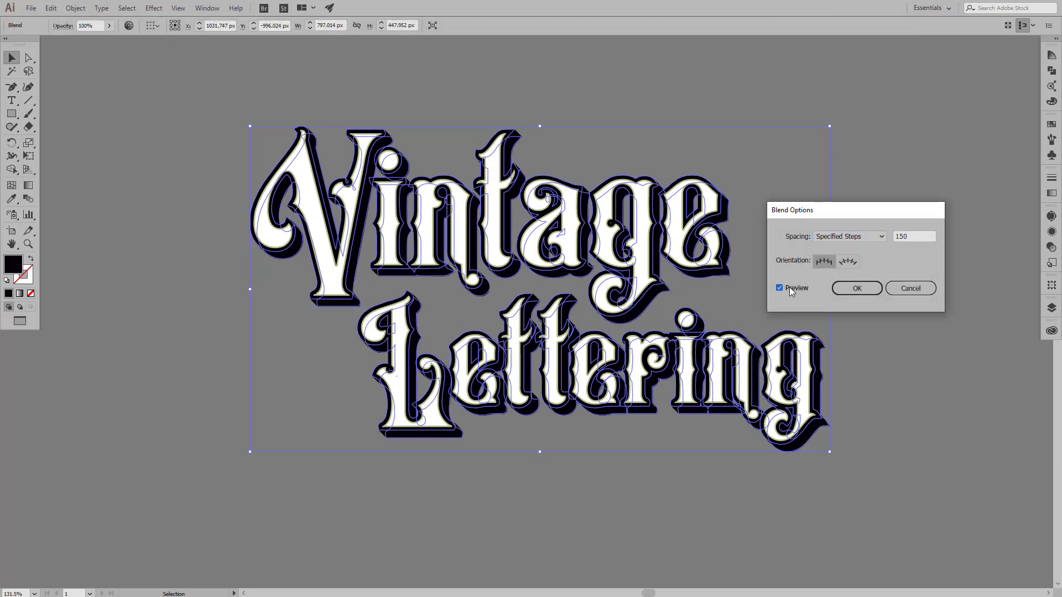
left_click(867, 289)
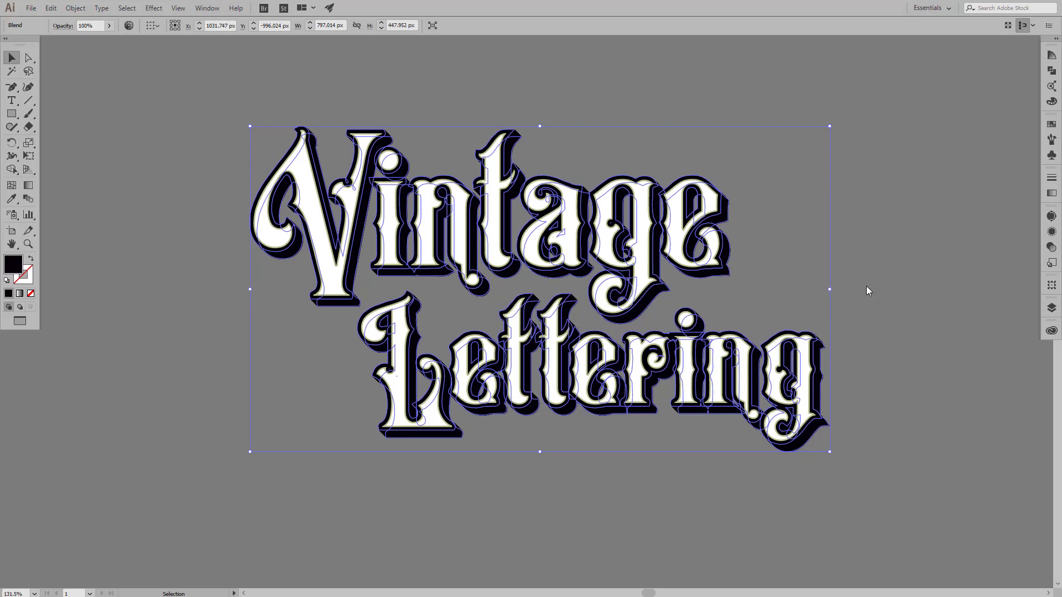
Step: Expand the blend's object and fill into ordinary shapes
left_click(87, 8)
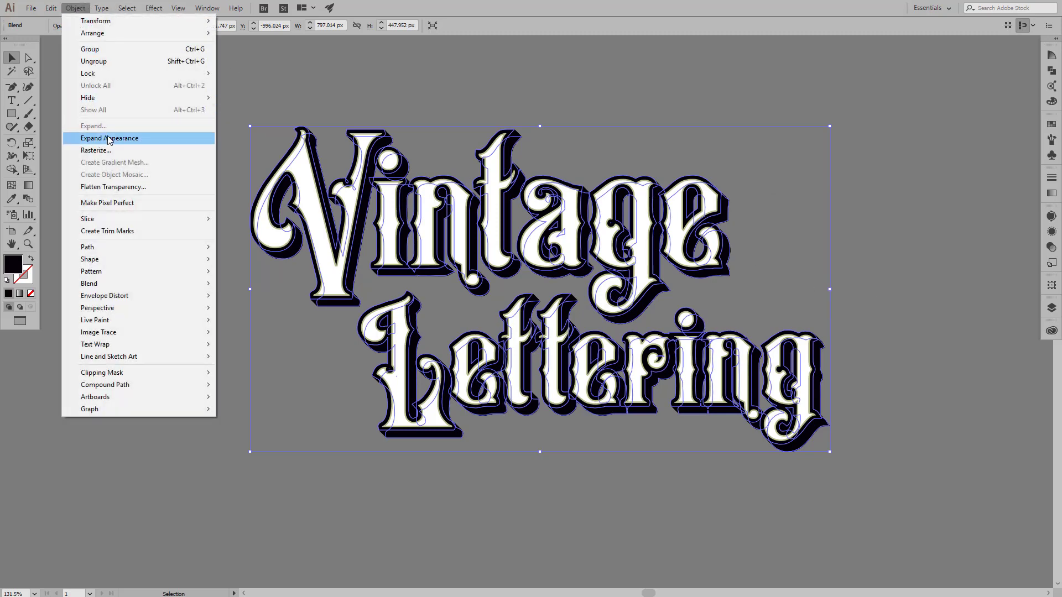
left_click(75, 7)
left_click(94, 126)
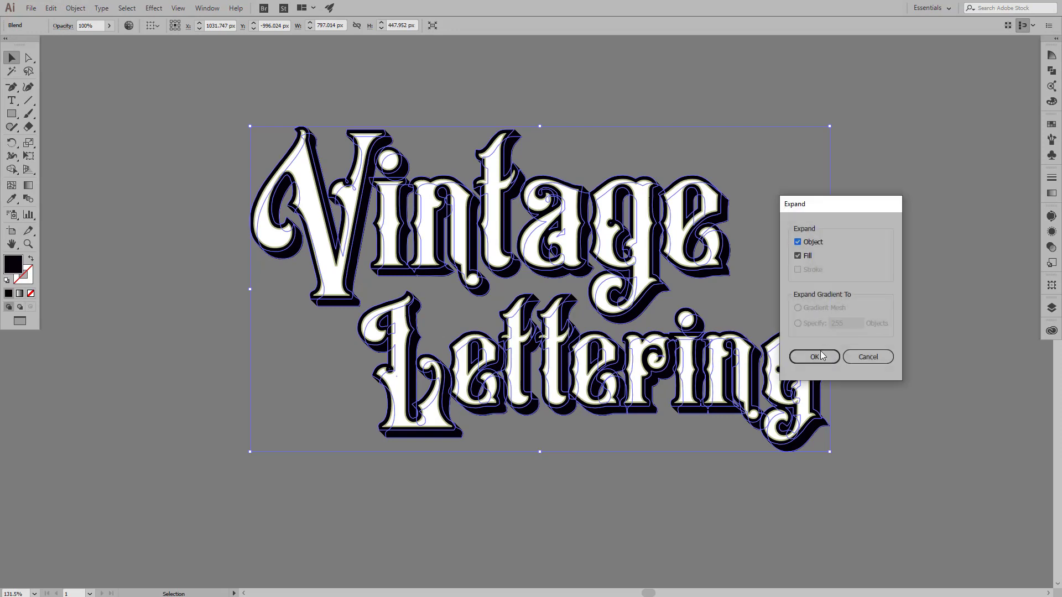
left_click(818, 356)
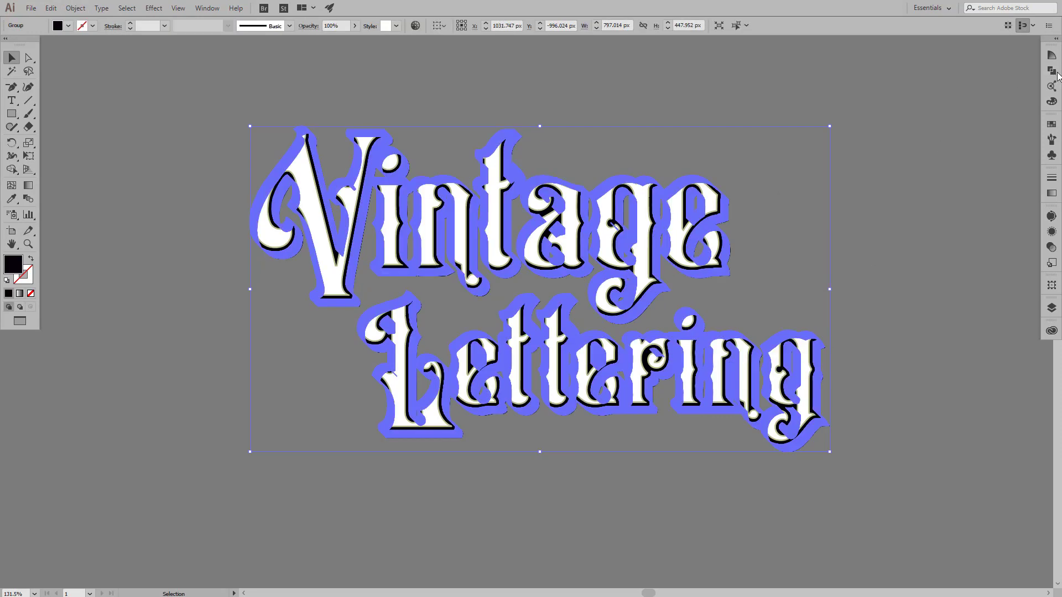
Step: Unite the expanded shadow in Pathfinder, ungroup it, and make it one compound path
left_click(1051, 71)
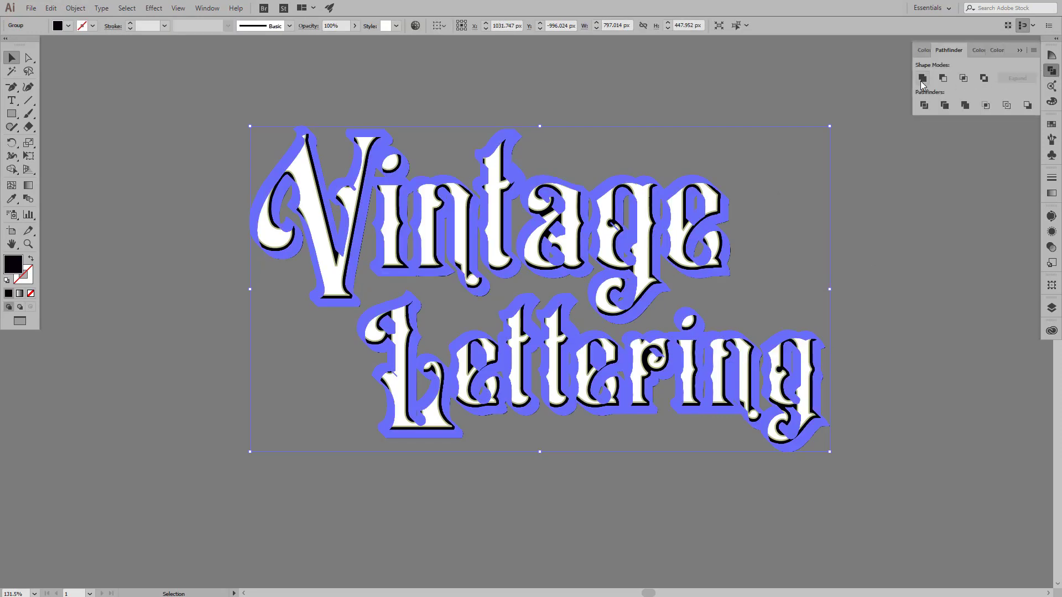
left_click(922, 81)
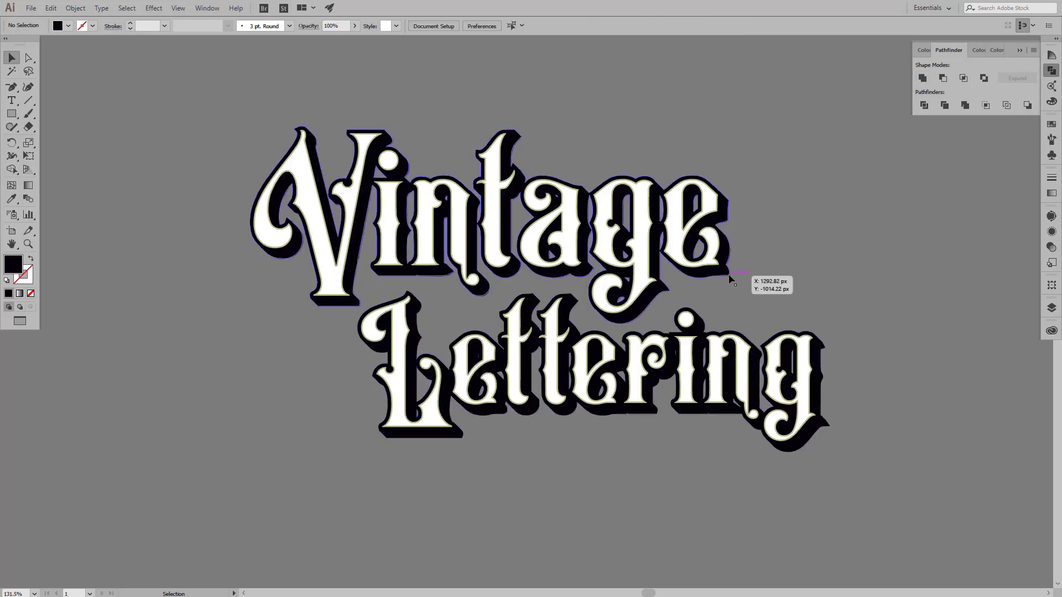
right_click(707, 276)
left_click(738, 355)
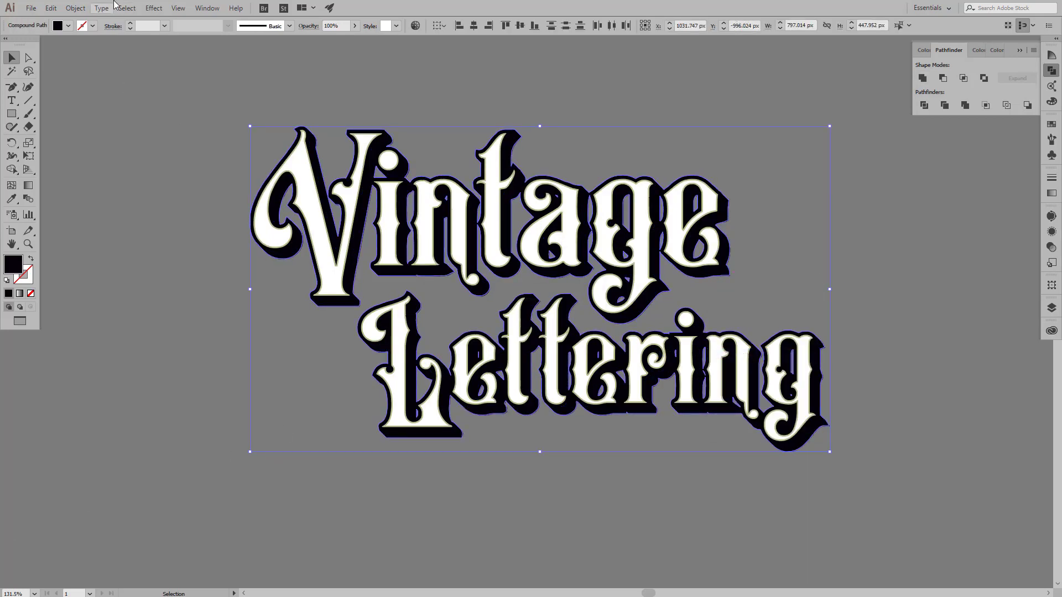
left_click(75, 8)
mouse_move(102, 389)
left_click(238, 385)
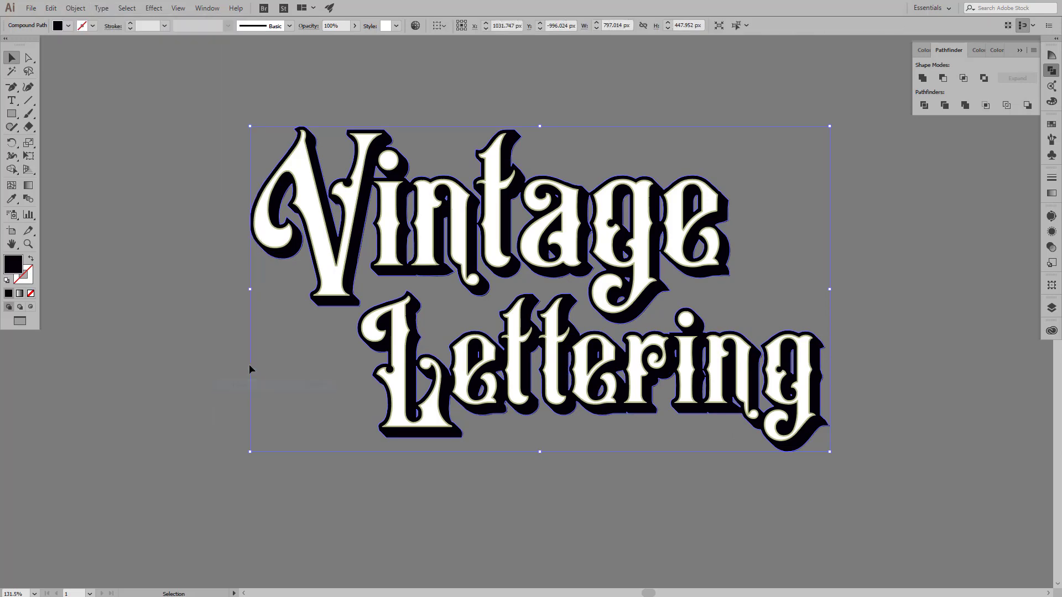
left_click(768, 263)
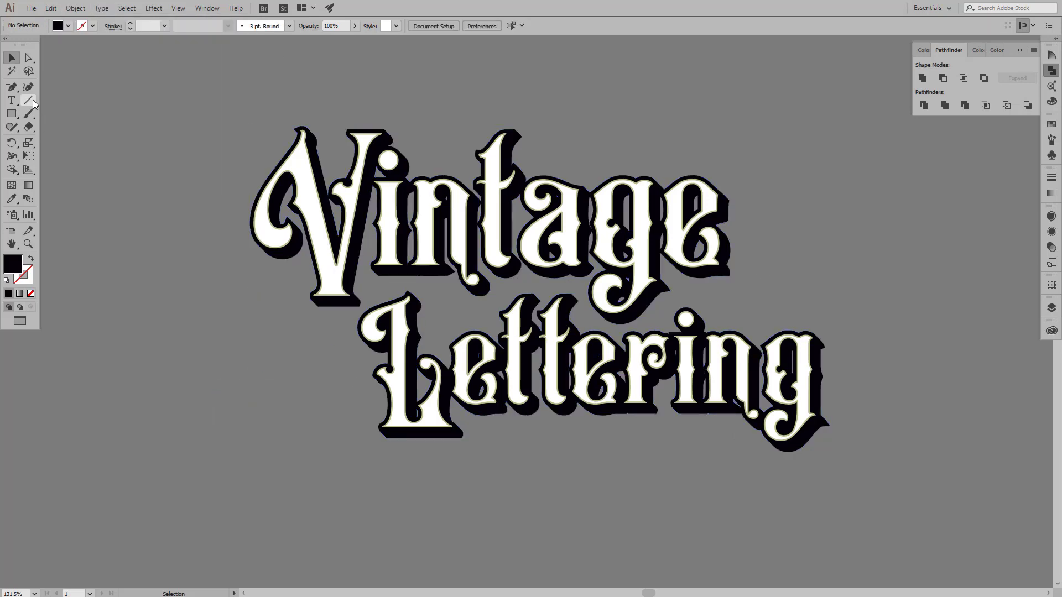
Step: Draw a black diagonal line to the right of the lettering
left_click_drag(751, 141, 640, 181)
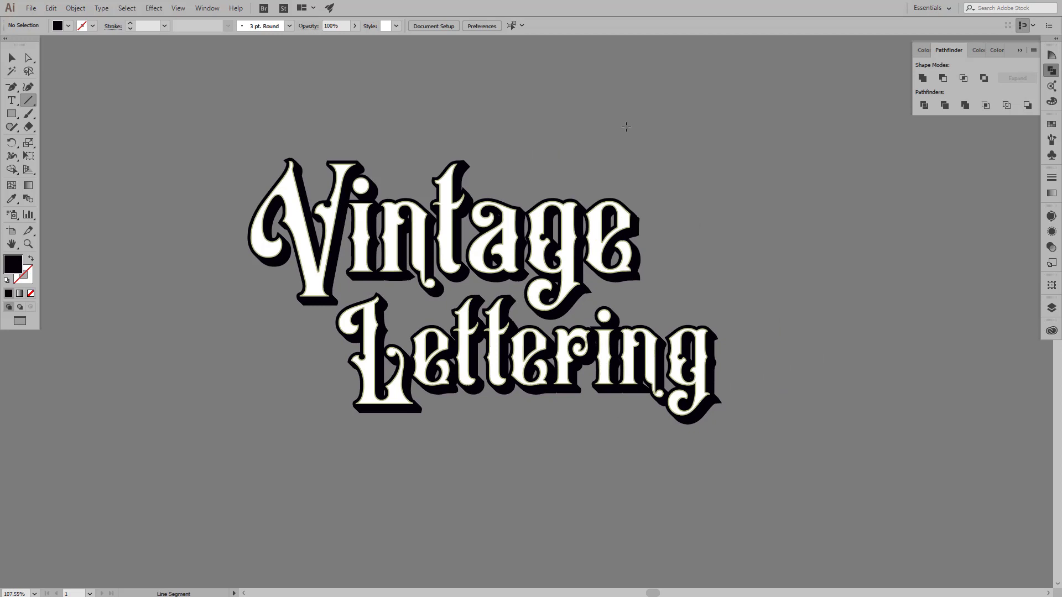
left_click_drag(626, 122, 942, 437)
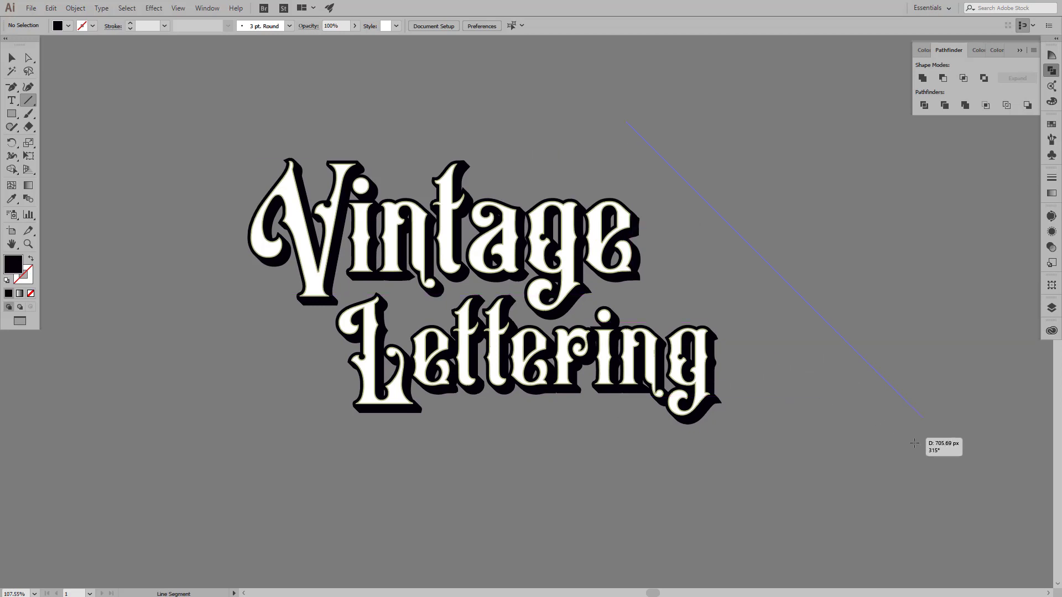
left_click(11, 198)
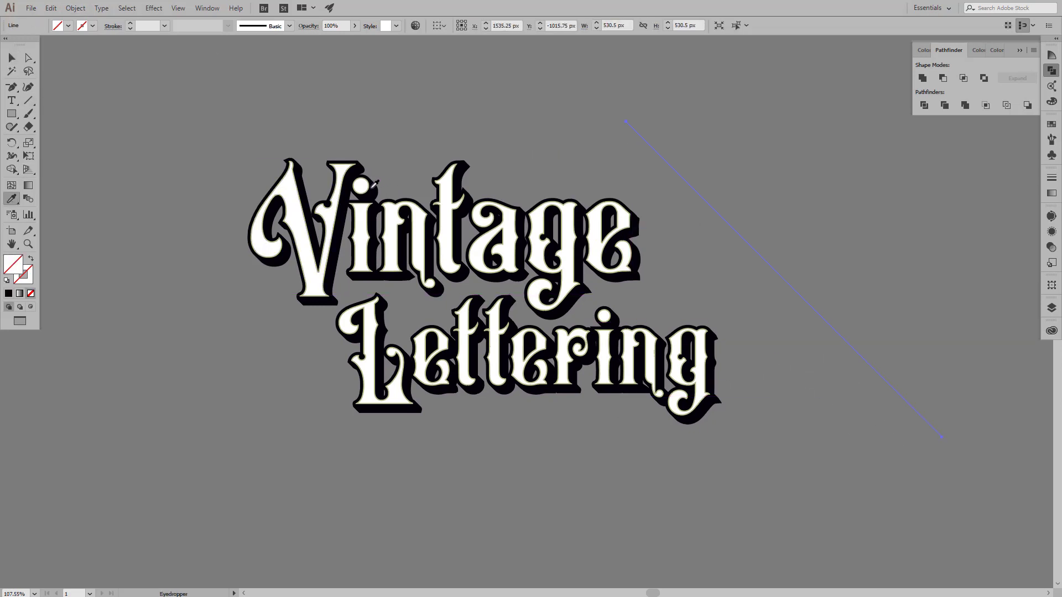
left_click(357, 188)
left_click(30, 259)
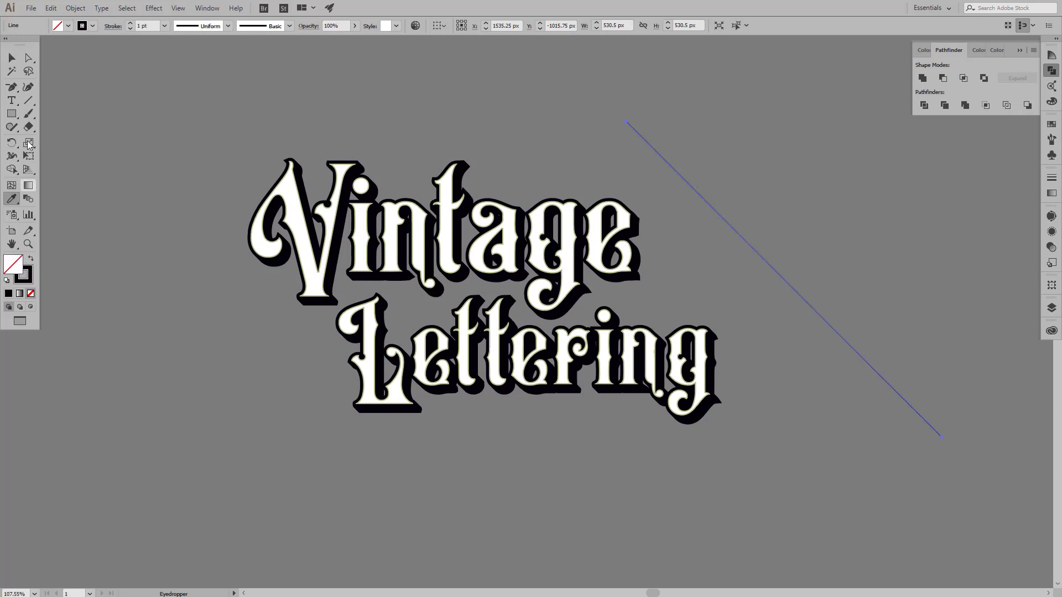
left_click(12, 59)
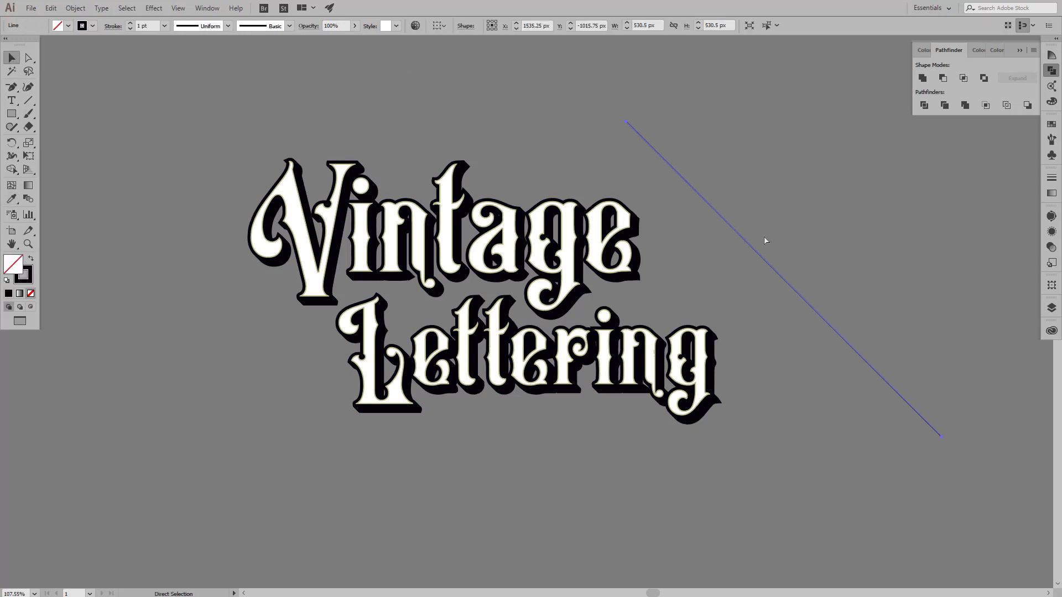
left_click(774, 253)
Step: Copy the line to the lettering's left, position both lines, and select them together
left_click_drag(768, 265, 171, 309)
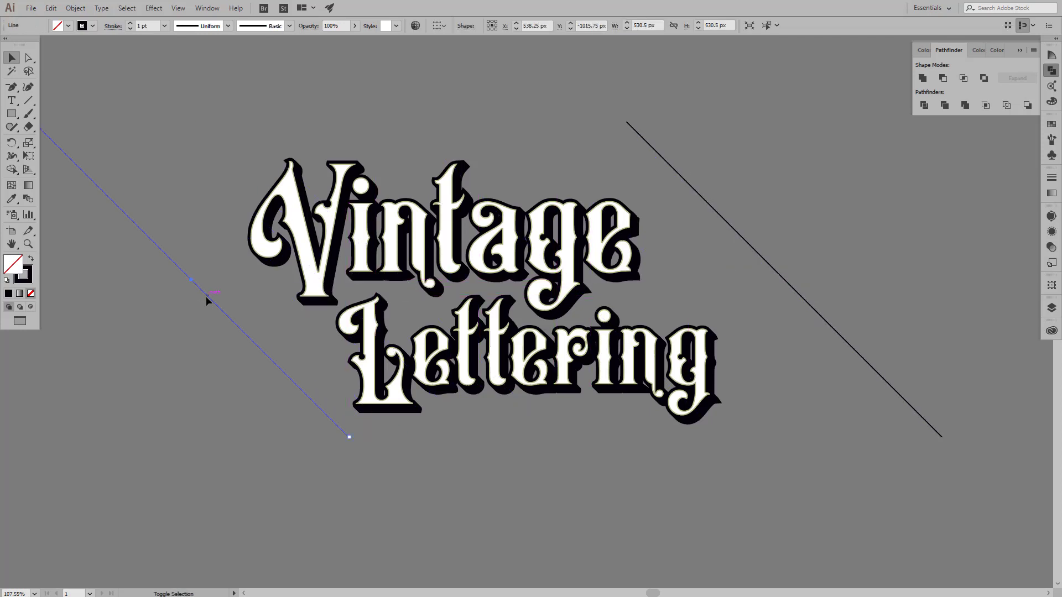
left_click(260, 303)
mouse_move(227, 311)
left_mouse_down()
mouse_move(277, 314)
mouse_move(241, 308)
left_mouse_up()
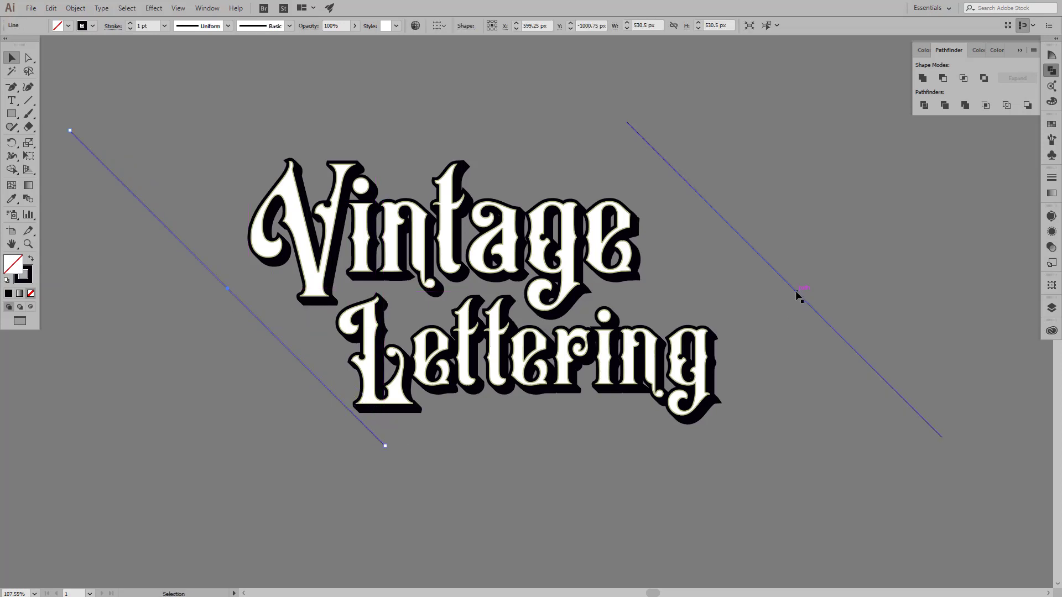
left_click_drag(797, 294, 733, 294)
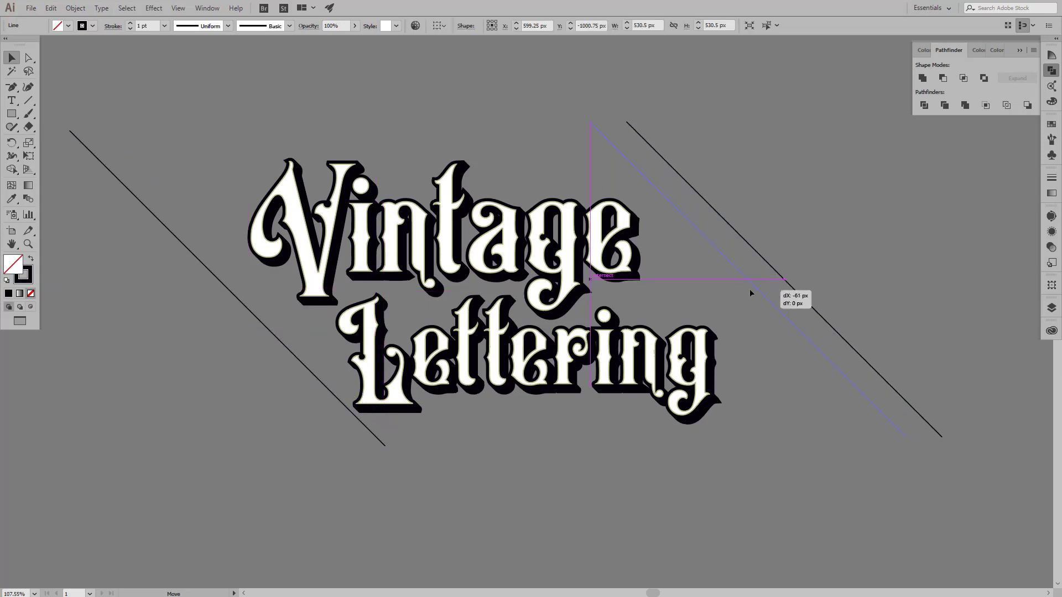
left_click(316, 369, "shift")
left_click(76, 8)
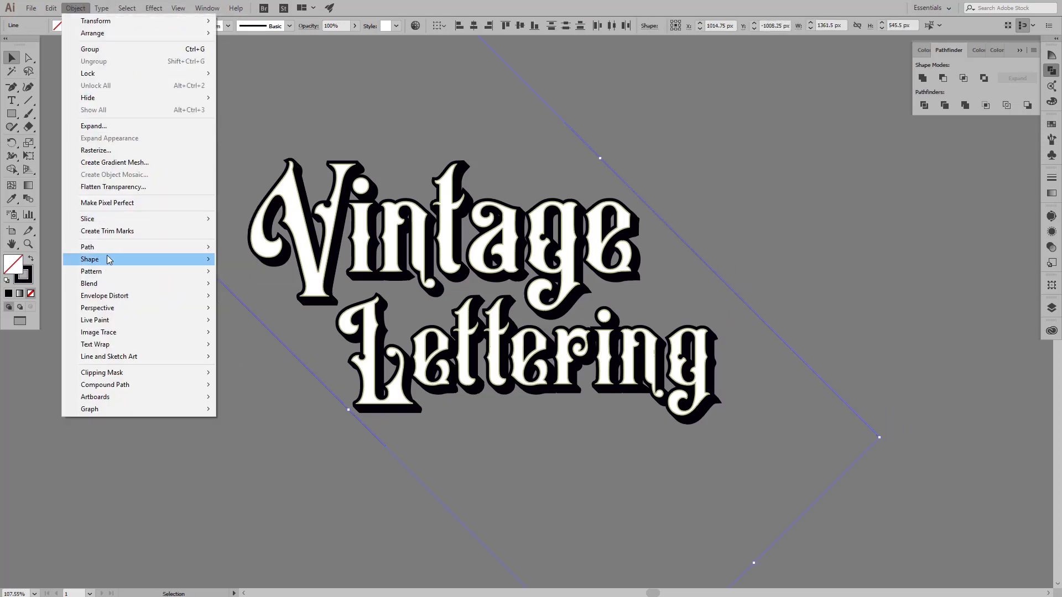
mouse_move(89, 284)
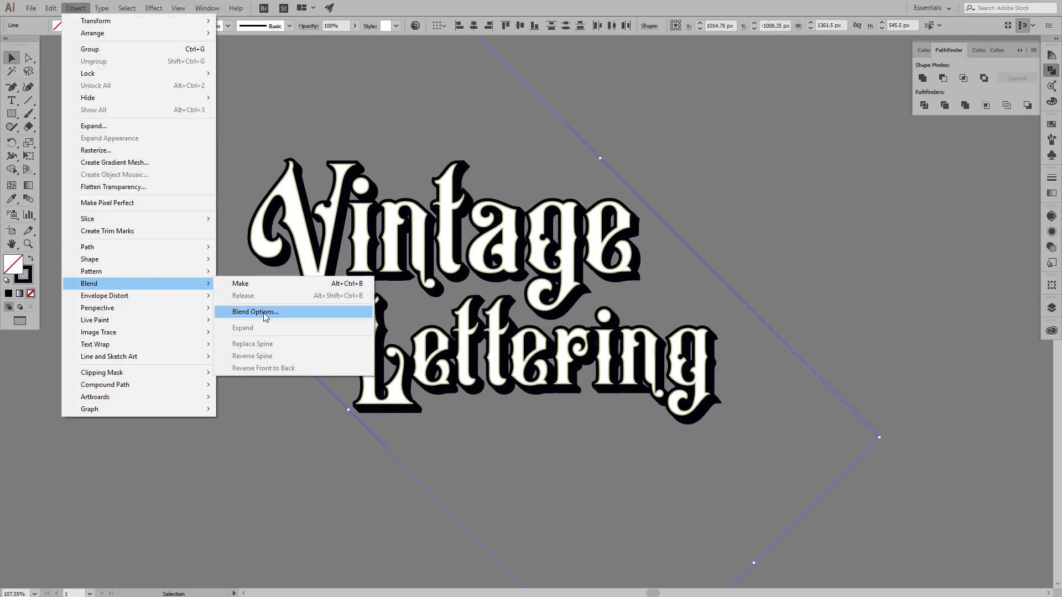
Step: Blend the two diagonal lines into stripes and set the blend to 220 specified steps
left_click(261, 285)
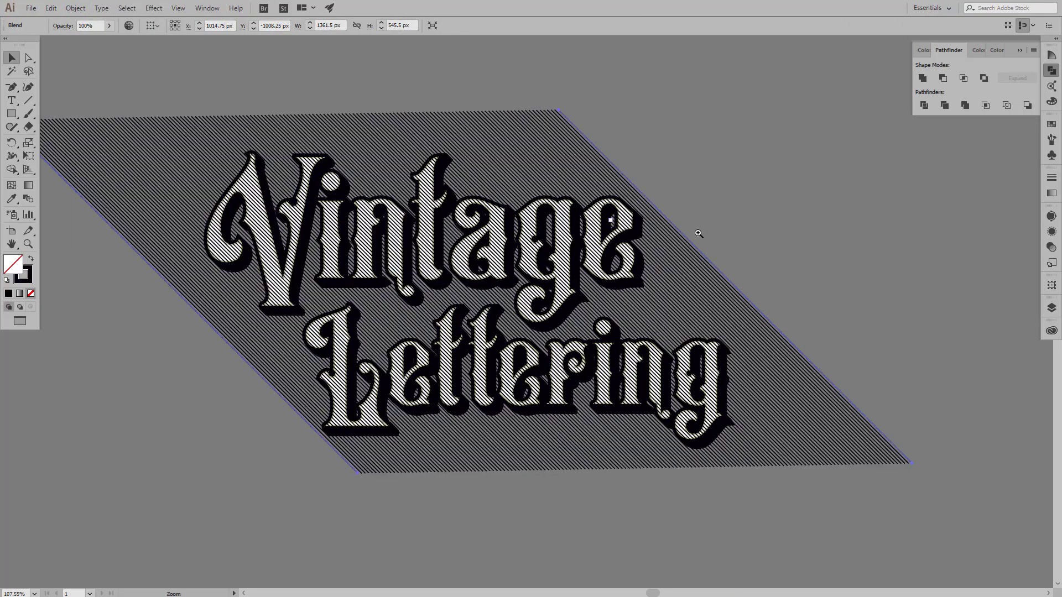
left_click_drag(698, 234, 746, 233)
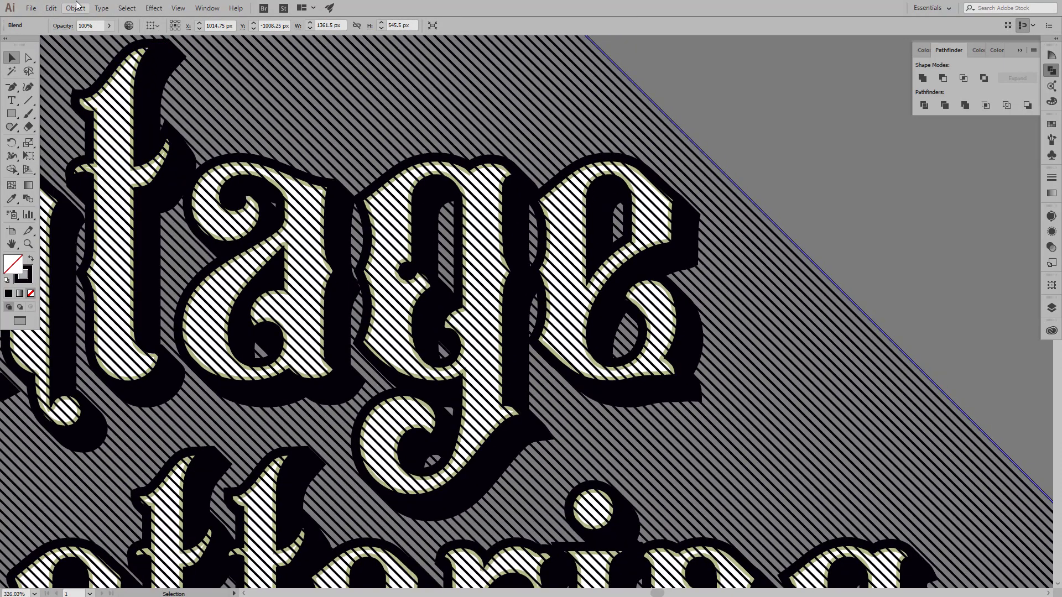
left_click(75, 7)
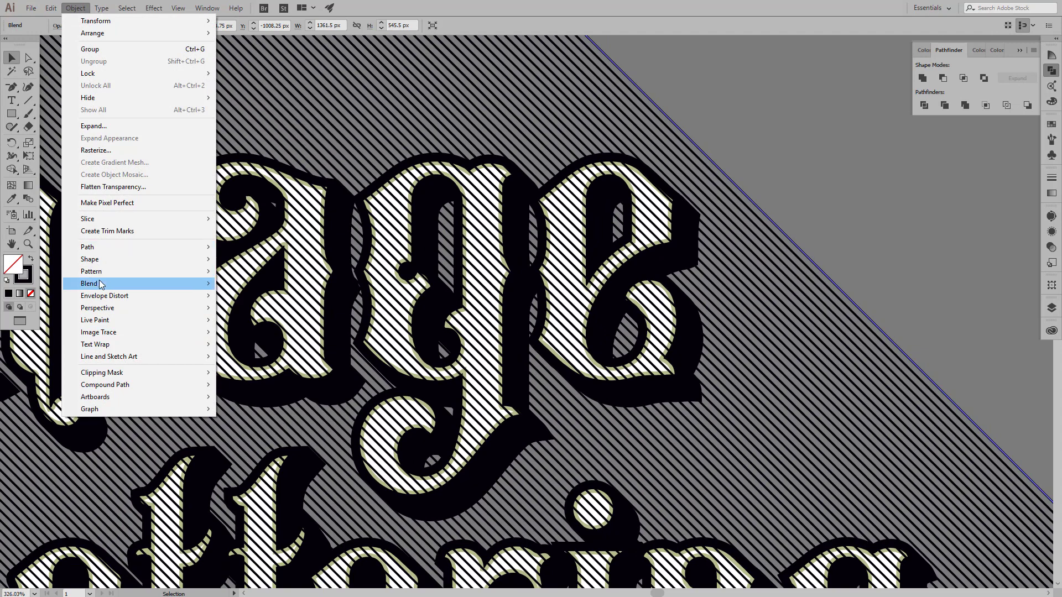
mouse_move(89, 284)
left_click(263, 312)
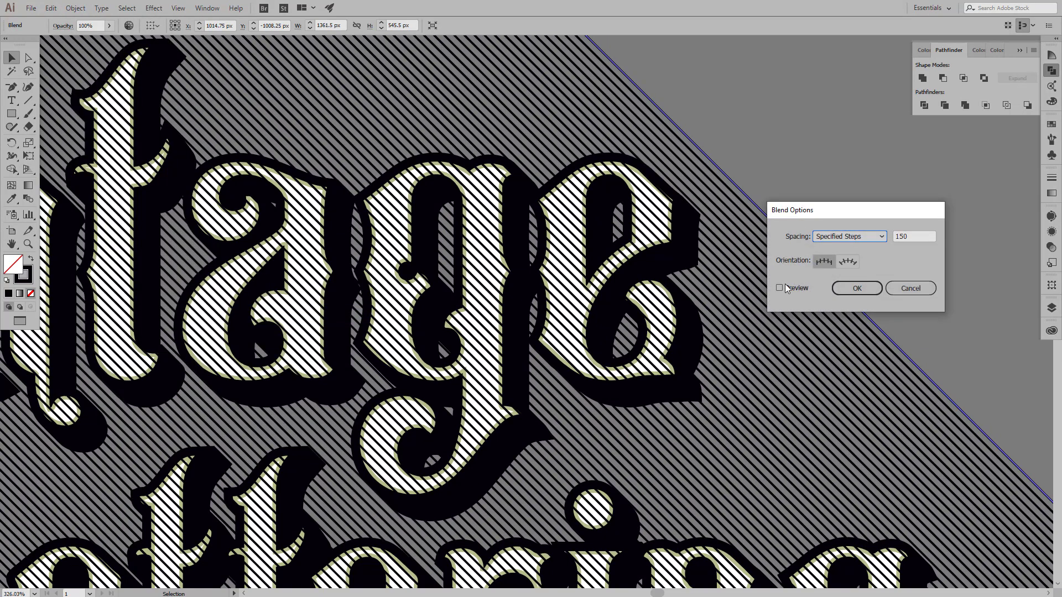
key("Up")
key("Up")
key("Up")
key("Up")
key("Up")
key("Up")
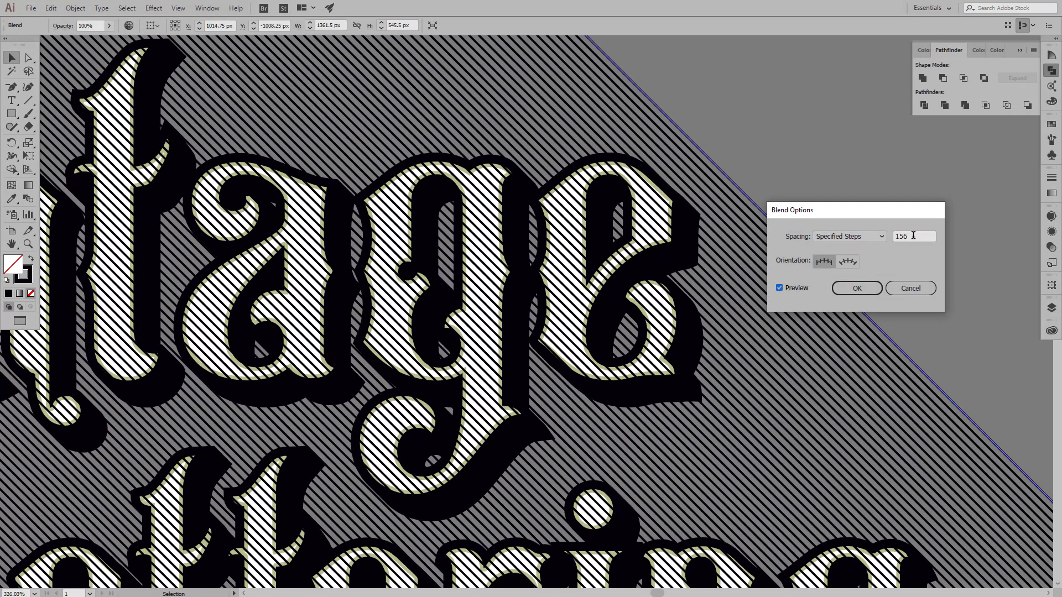
key("Up")
key("Up")
key("Up")
key("Up")
key("Up")
key("Up")
key("Up")
key("Up")
key("Up")
key("Up")
key("Up")
key("Up")
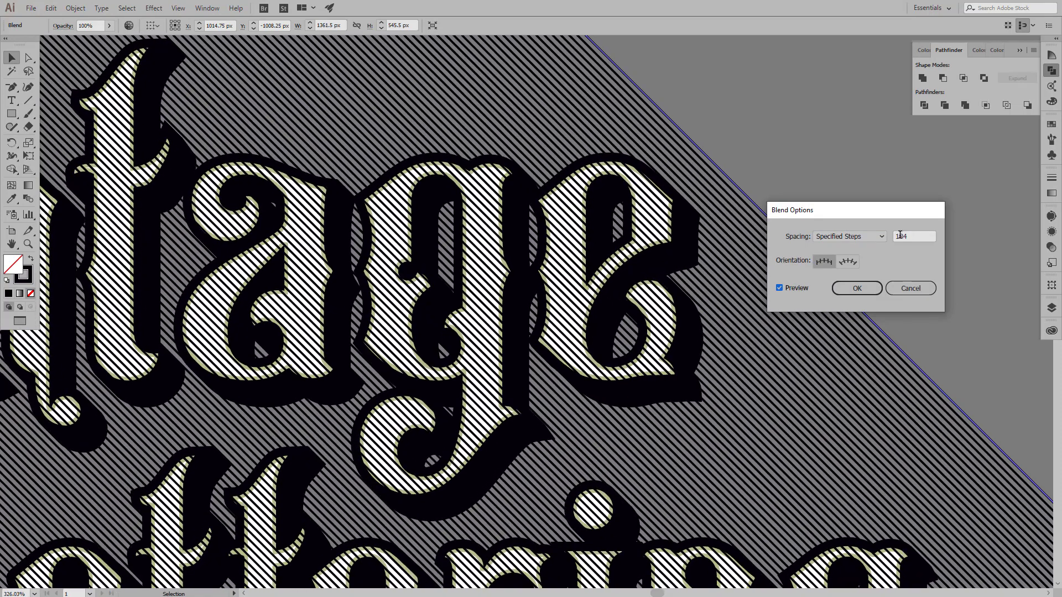
key("Up")
key("Up")
key("Up")
key("Up")
key("Up")
key("Up")
key("Up")
key("Up")
key("Up")
key("Up")
key("Up")
key("Up")
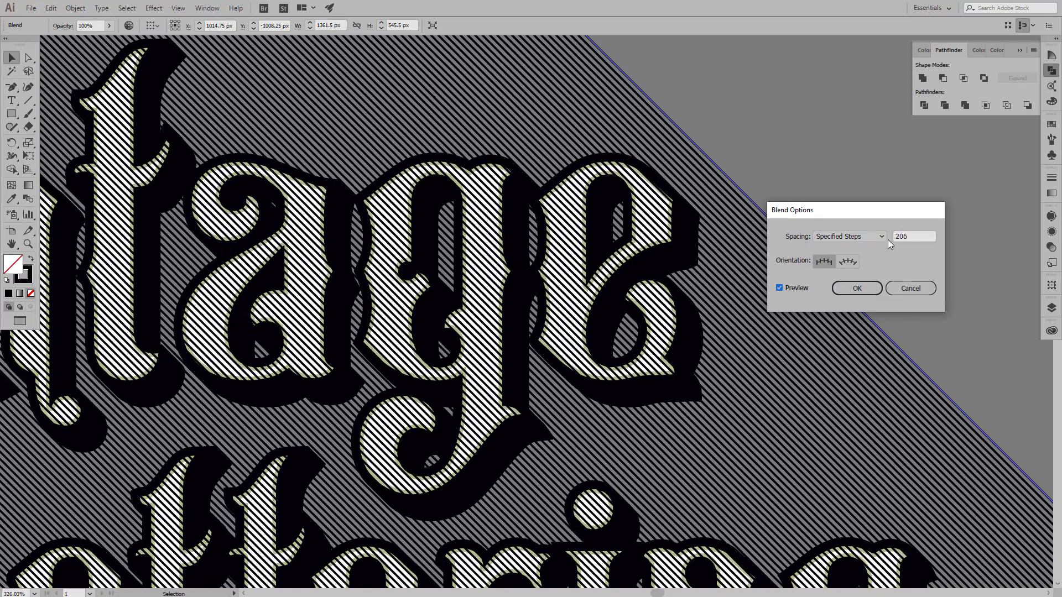
key("Up")
key("Up")
key("Up")
key("Up")
key("Up")
key("Up")
key("Up")
key("Up")
key("Up")
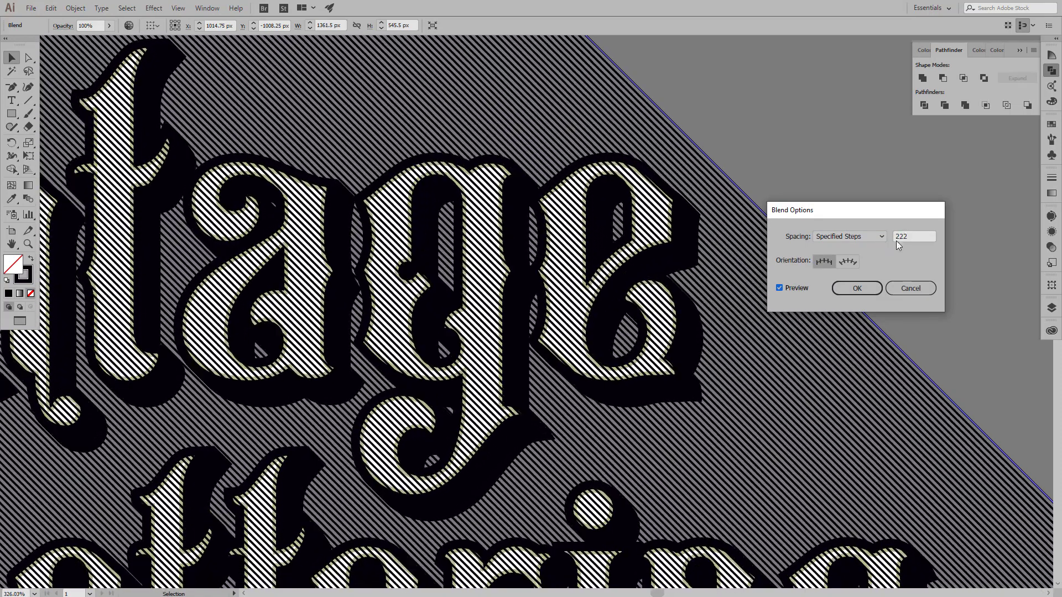
key("Up")
key("Up")
key("Up")
key("Down")
key("Down")
key("Down")
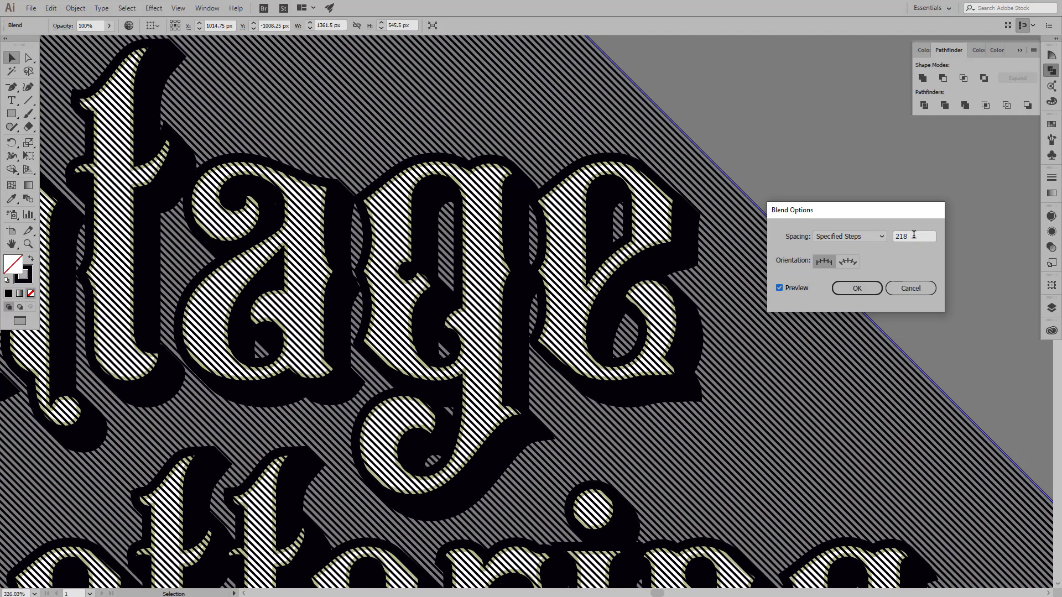
key("Down")
key("Down")
key("Up")
key("Up")
key("Up")
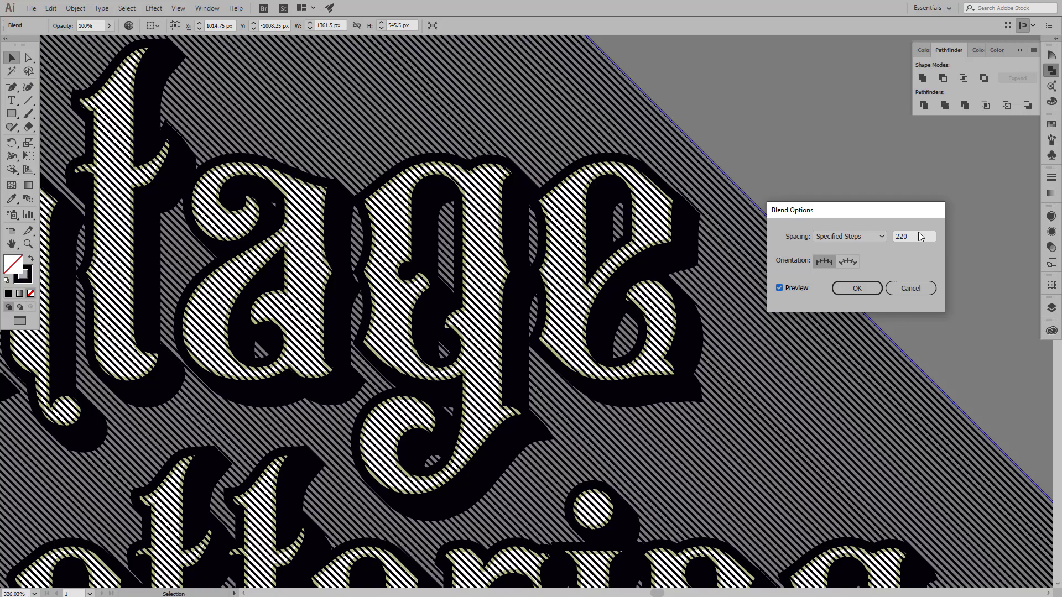
left_click(862, 288)
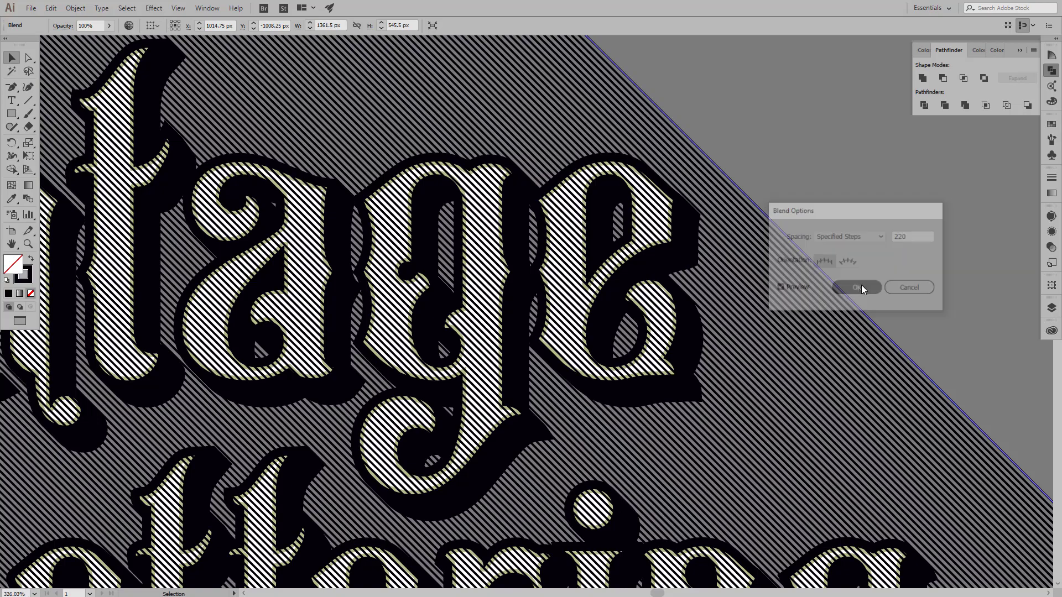
scroll(463, 272, "down", 5)
scroll(462, 273, "up", 3)
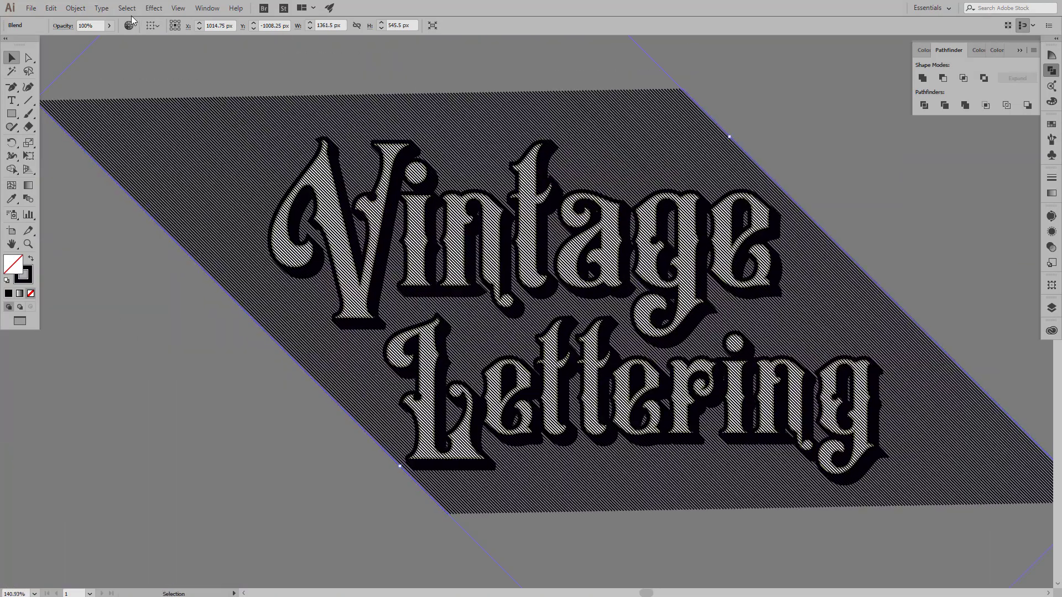
Step: Expand the 220-step stripe blend twice, ungroup it, and make one compound path
left_click(75, 8)
left_click(97, 128)
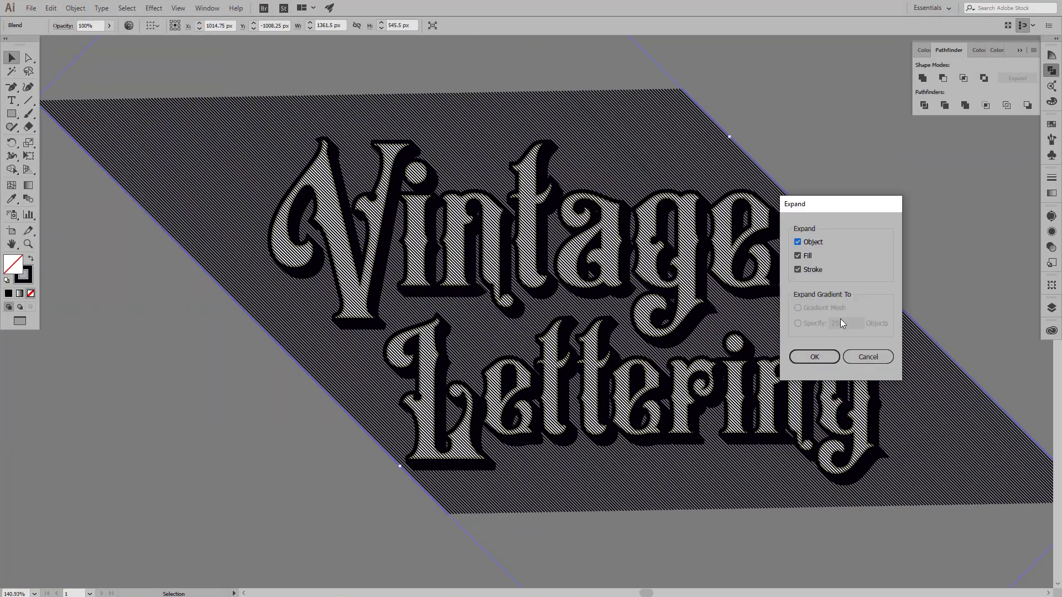
left_click(815, 356)
left_click(75, 8)
left_click(97, 128)
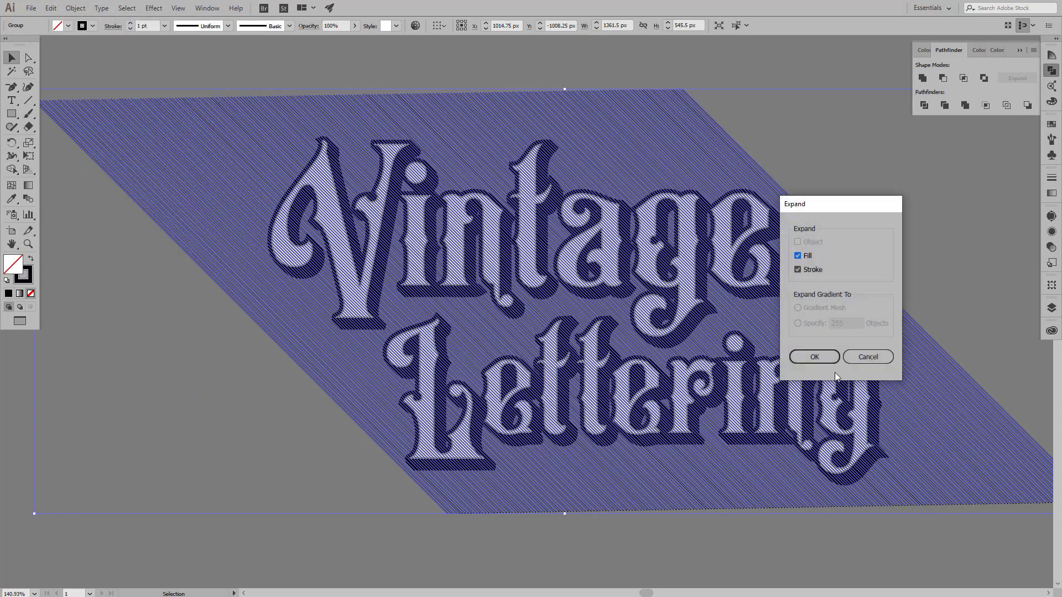
left_click(824, 358)
right_click(809, 235)
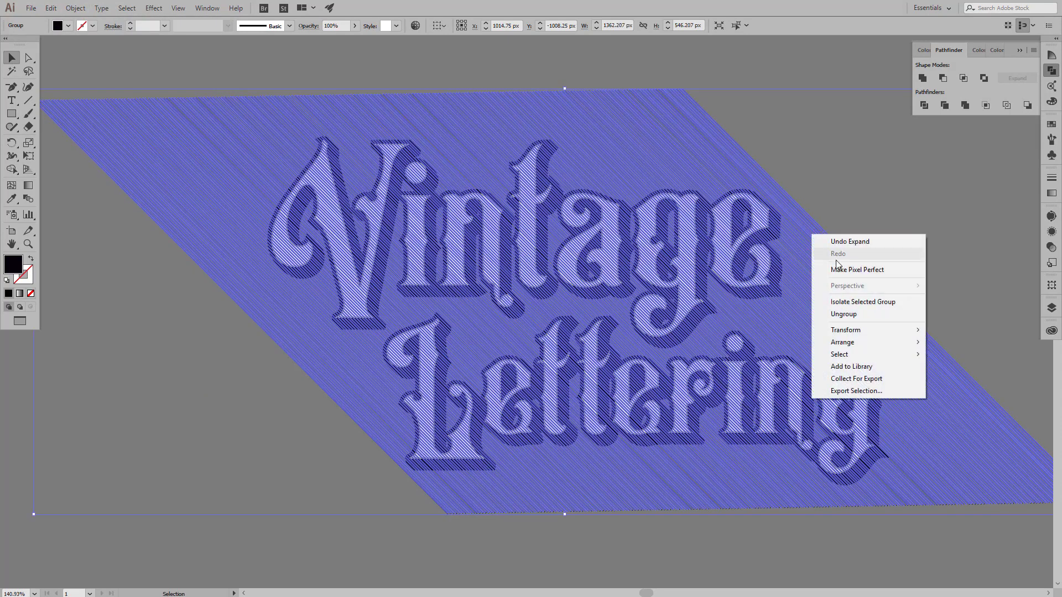
left_click(851, 316)
left_click(80, 7)
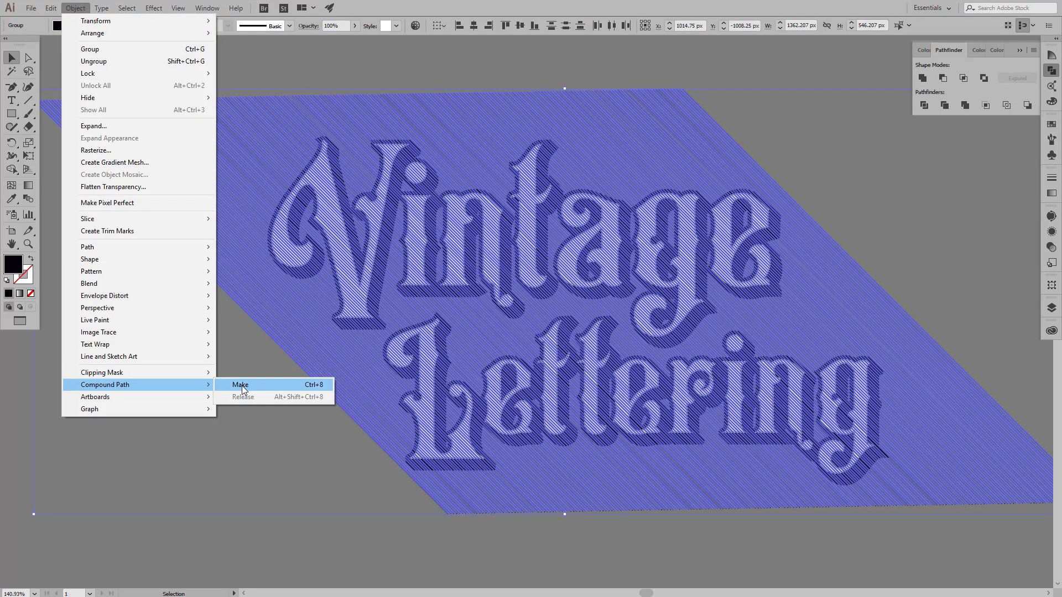
left_click(246, 386)
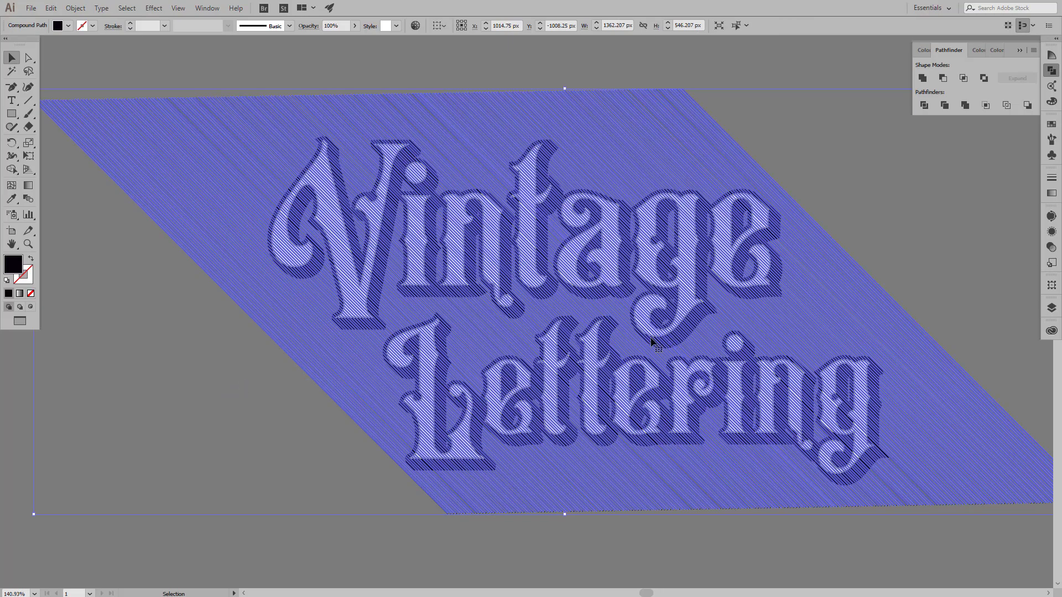
left_click(878, 239)
Step: Clip the diagonal stripes to the black letter shape with Pathfinder Intersect
scroll(684, 298, "up", 5)
scroll(683, 299, "up", 5)
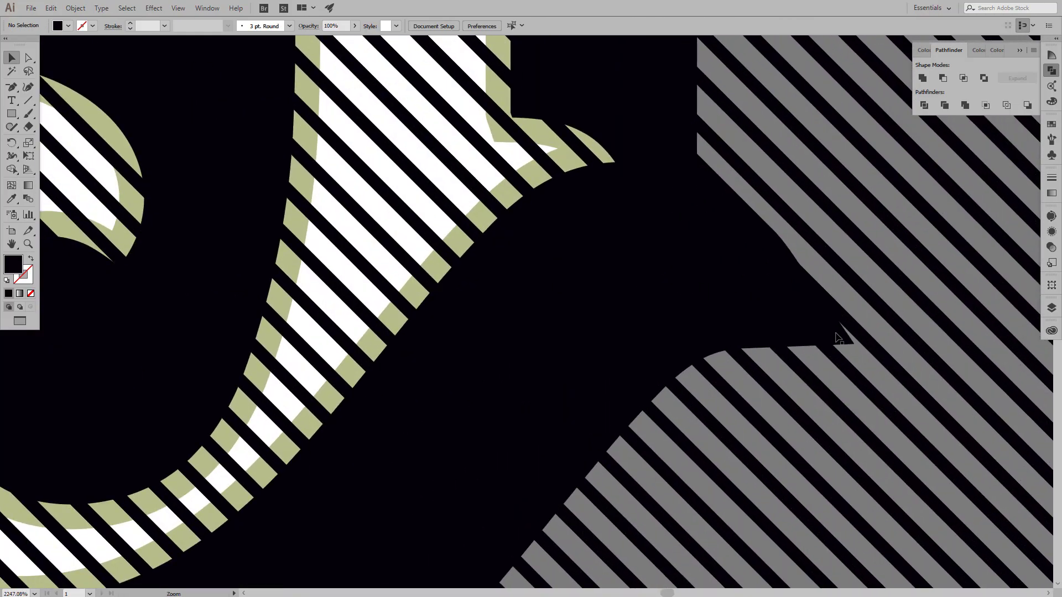
left_click(837, 338)
left_click(841, 336)
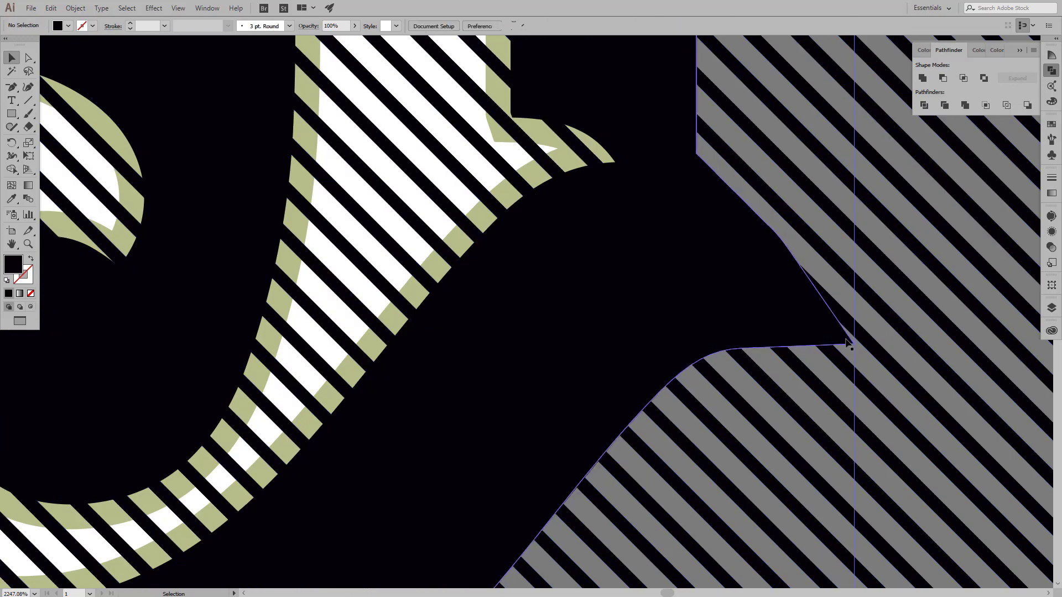
left_click(861, 347, "shift")
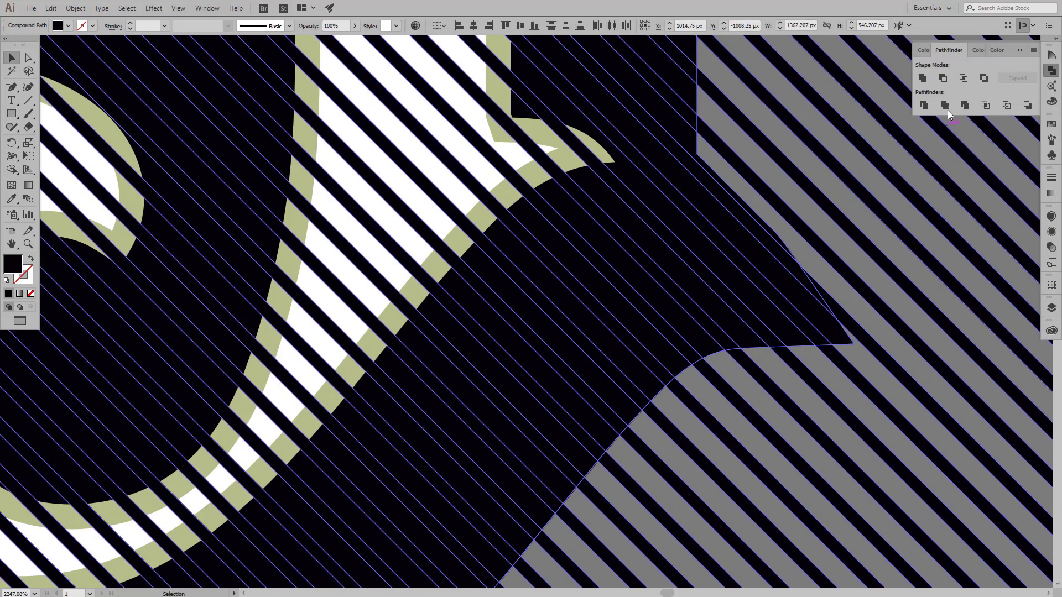
left_click(961, 78)
Step: Send the clipped stripes behind the white letters and recolour them sage green
scroll(813, 218, "down", 5)
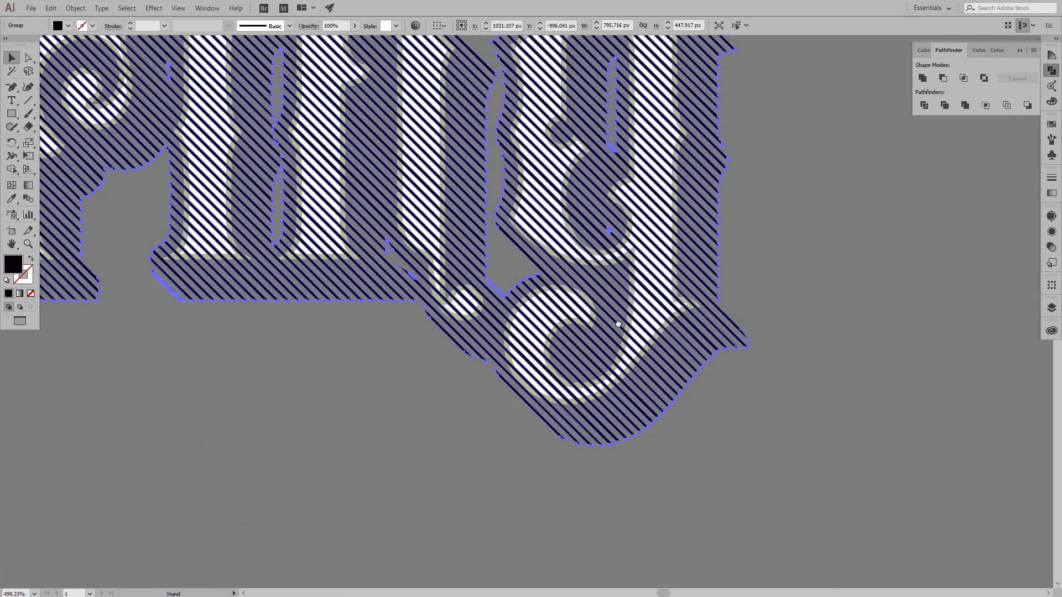
right_click(695, 203)
left_click(835, 334)
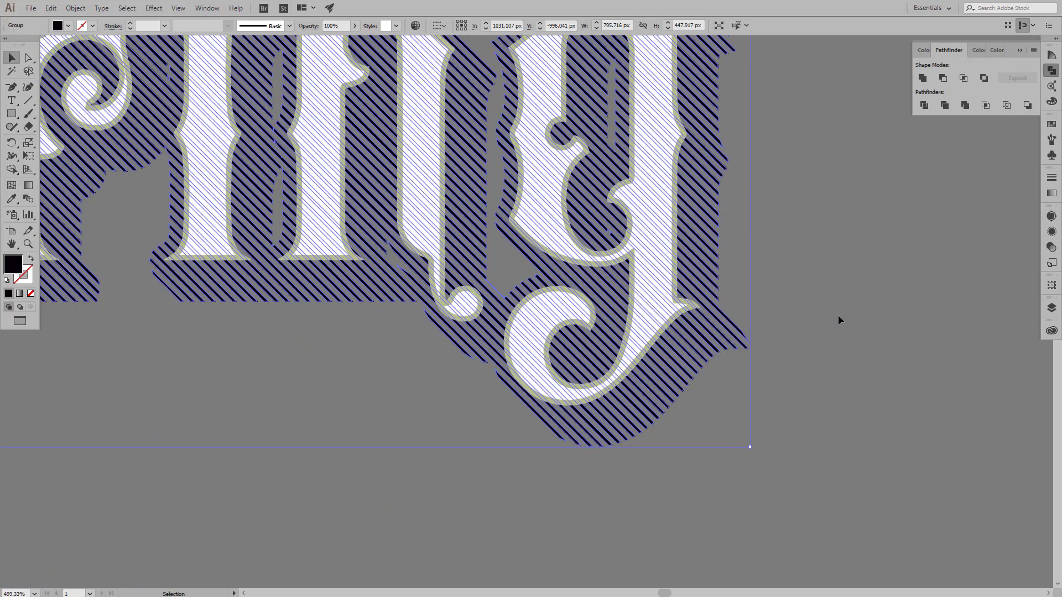
left_click(708, 271)
key("i")
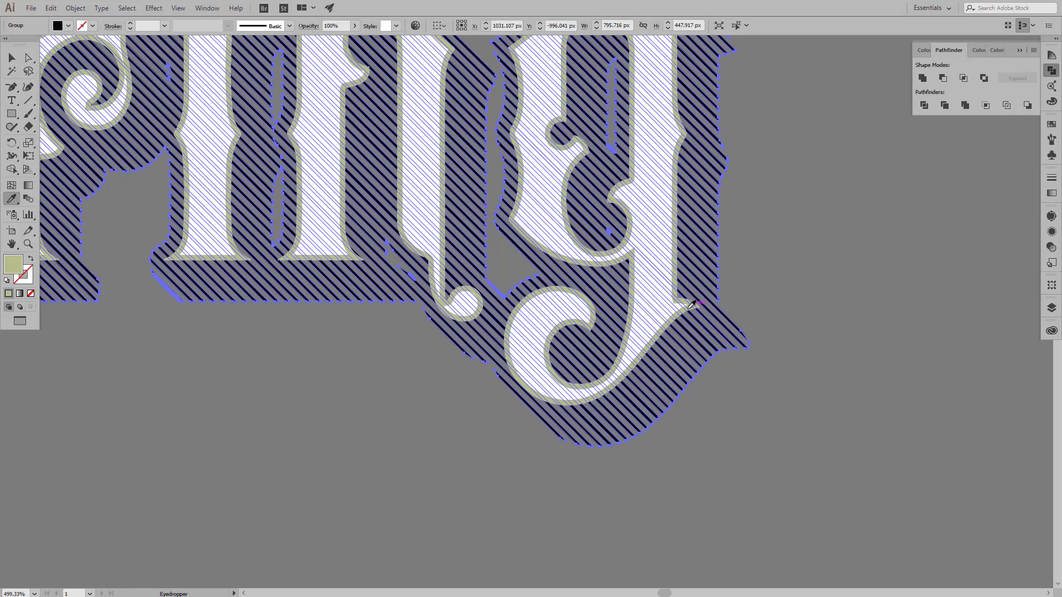
left_click(689, 307)
key("v")
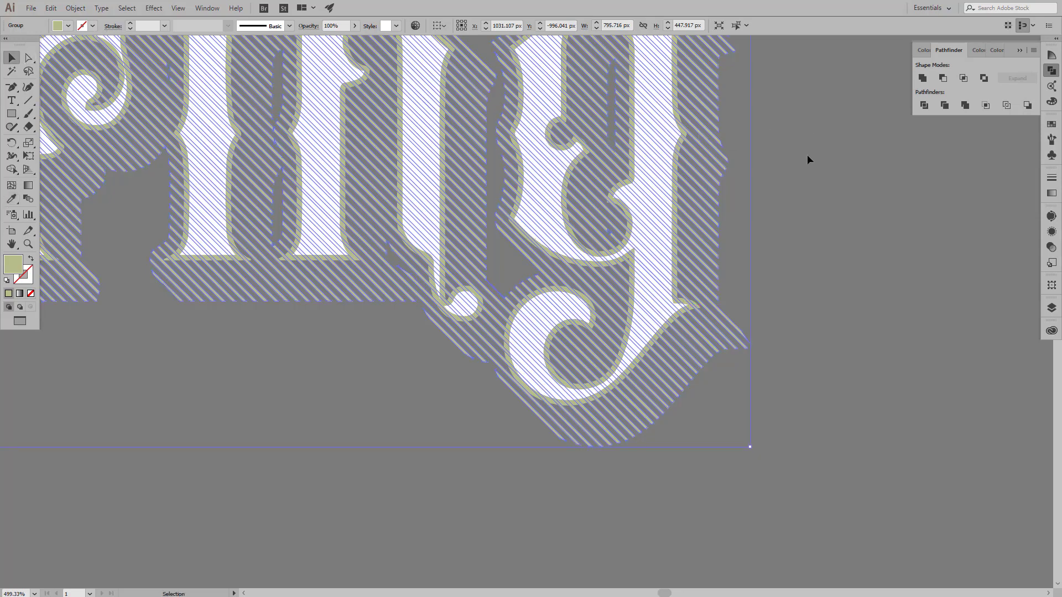
left_click(807, 154)
Step: Alt-drag an offset copy of the black lettering and send it to the back
left_click_drag(746, 237, 689, 237)
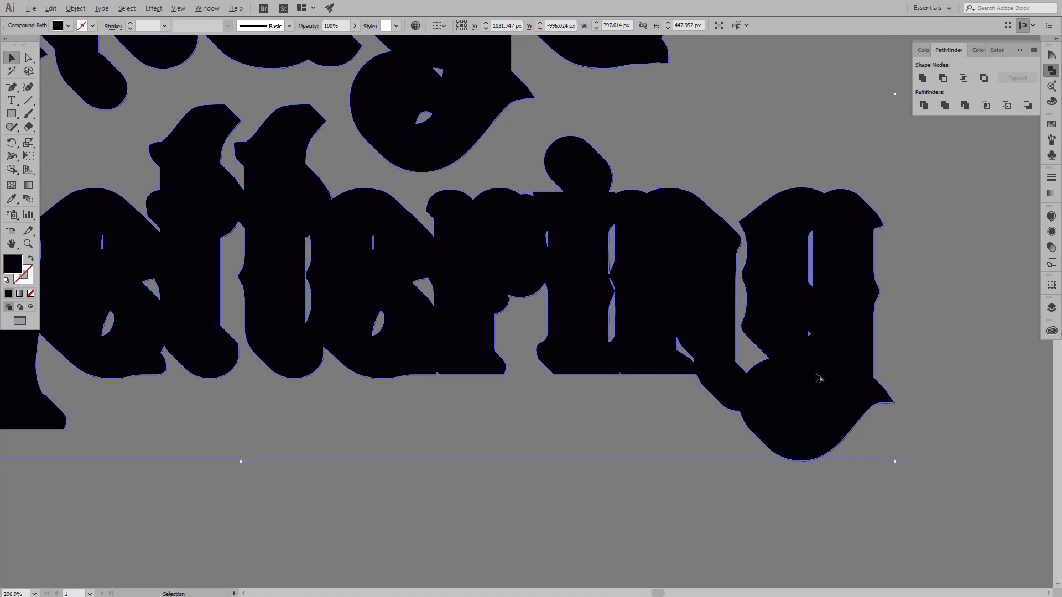
left_click_drag(818, 378, 875, 379)
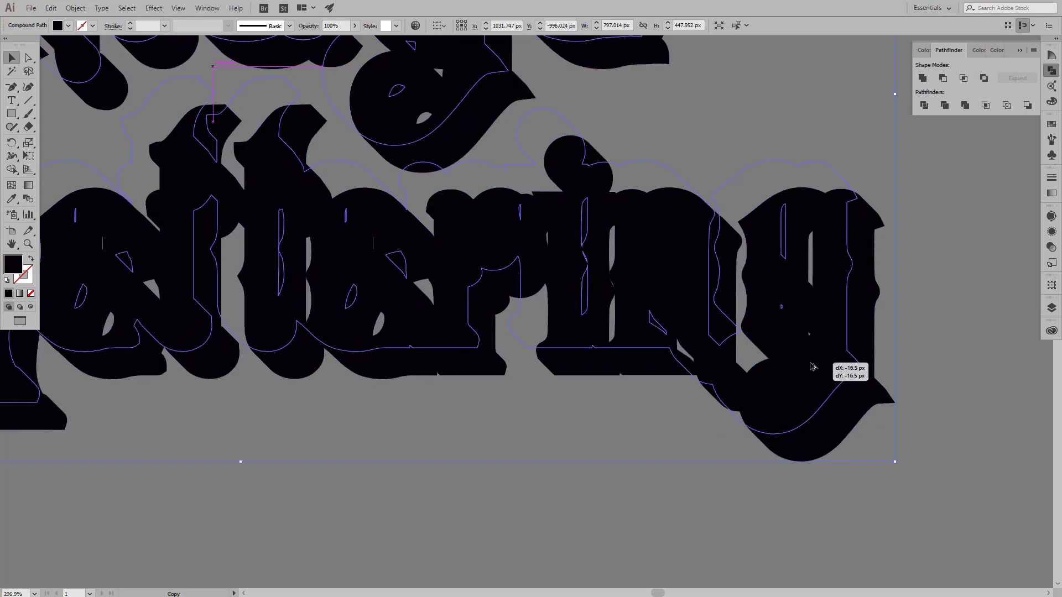
right_click(880, 372)
left_click(797, 516)
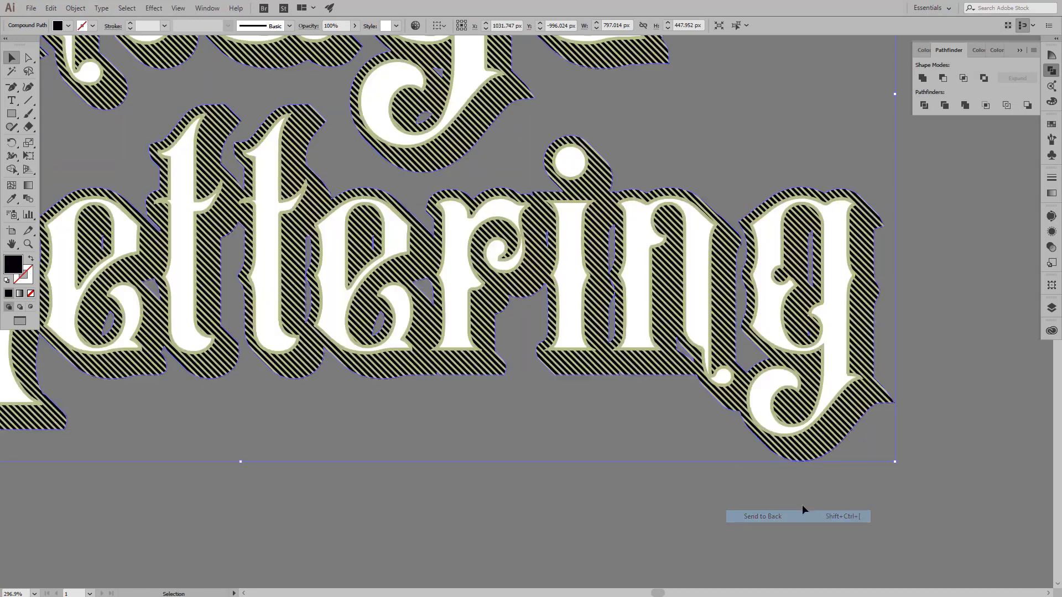
left_click(870, 392)
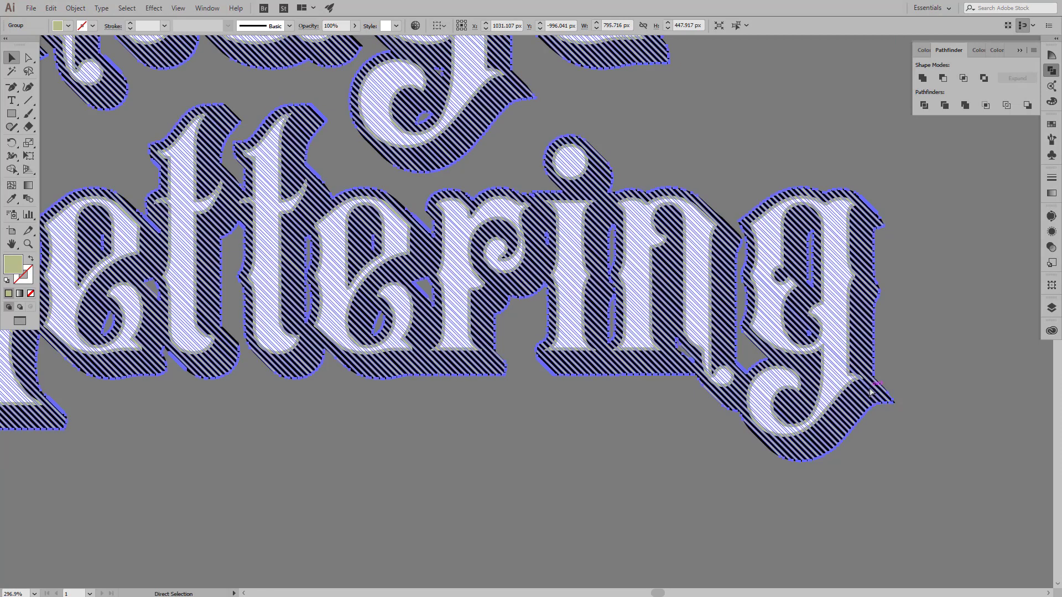
key("ctrl+shift+a")
Step: Shift the copy 7.5 px and intersect it with the stripes as a striped shadow
left_click_drag(861, 385, 869, 390)
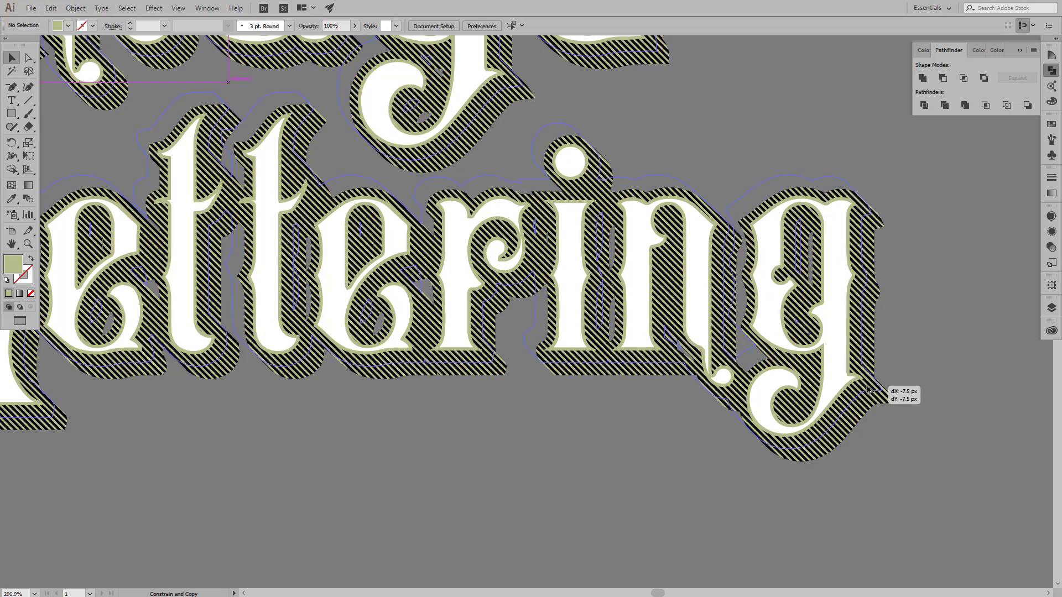
left_click_drag(869, 390, 869, 390)
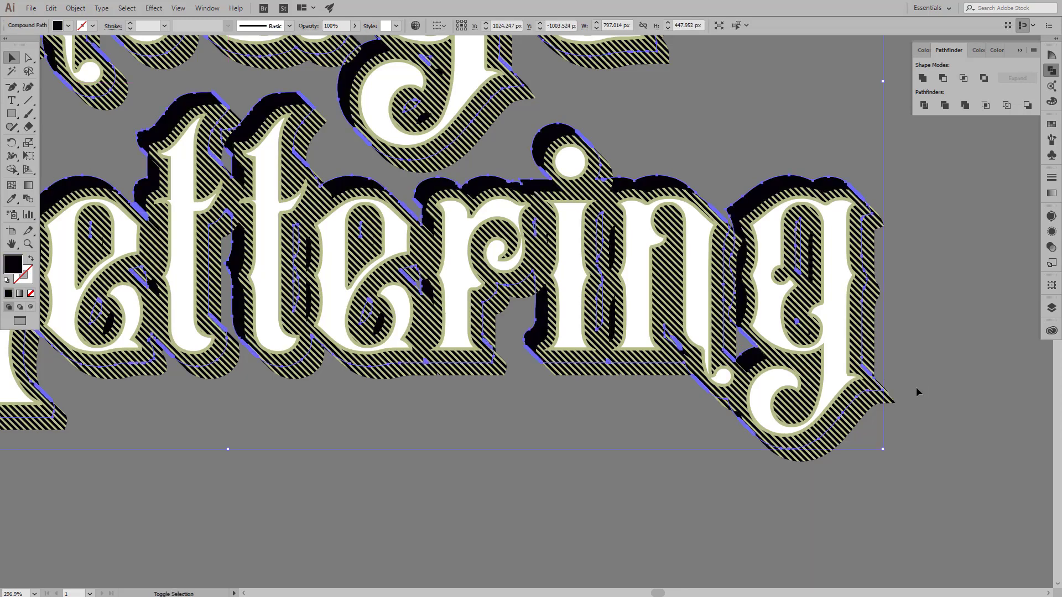
left_click(885, 226, "shift")
left_click(963, 79)
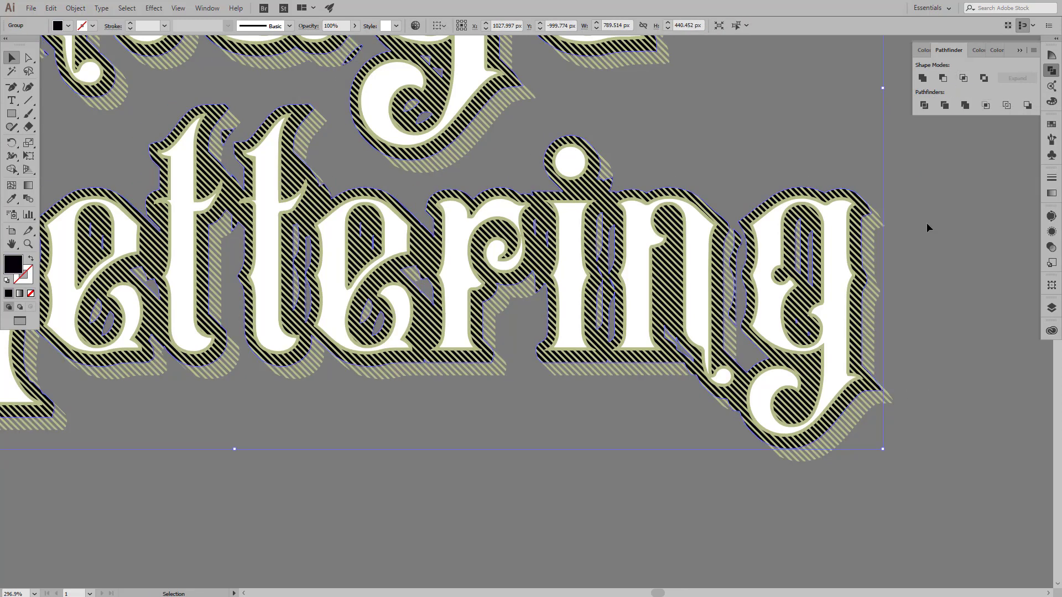
left_click(927, 222)
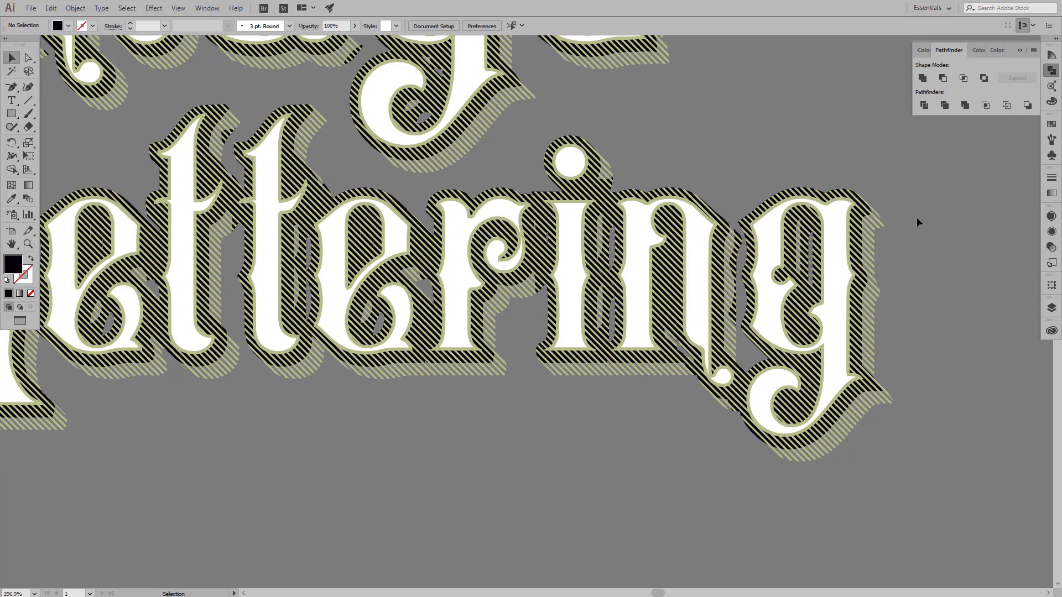
left_click_drag(917, 223, 685, 238)
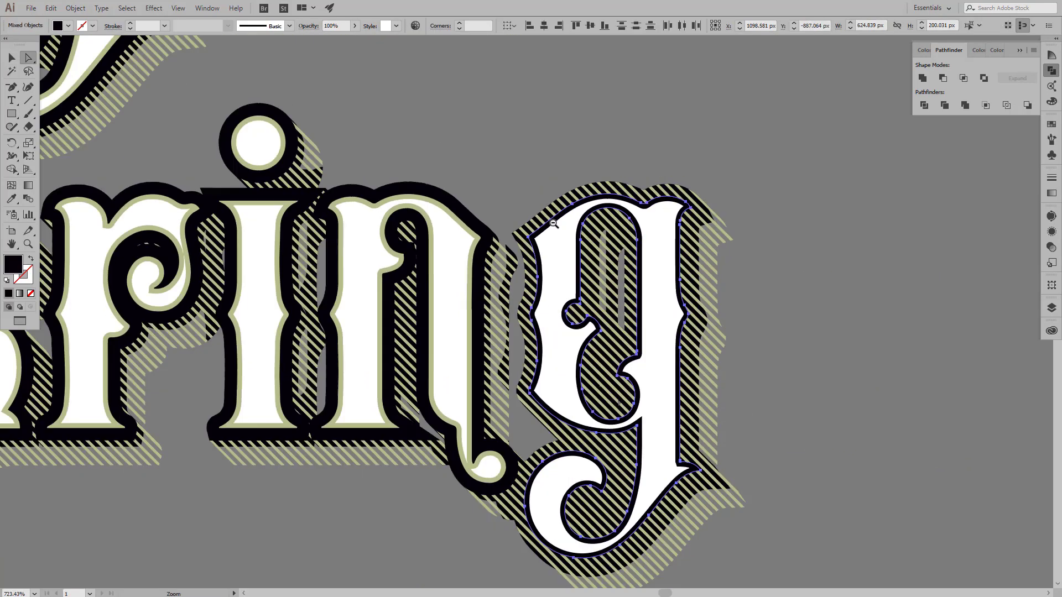
Step: Zoom in on the t and eyedrop sage green onto the letter's black outline band
scroll(618, 203, "down", 3)
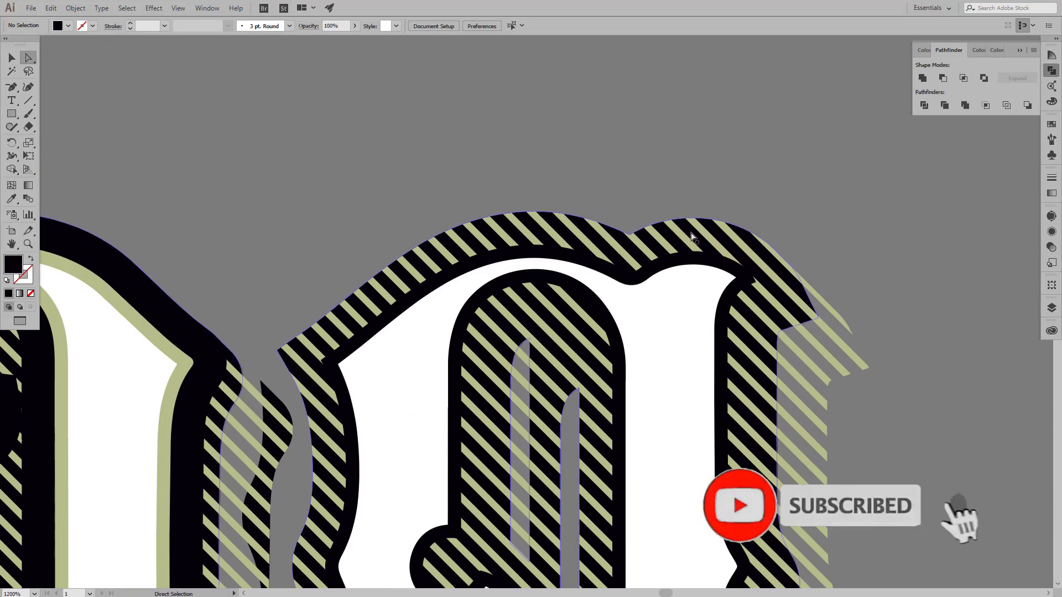
scroll(420, 253, "down", 5)
left_click_drag(419, 254, 534, 254)
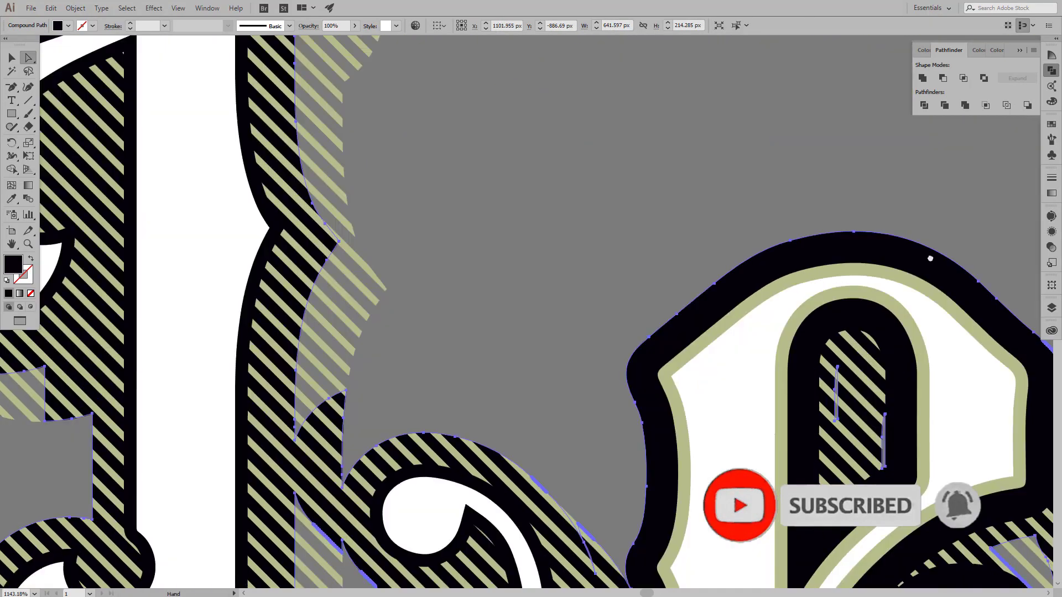
left_click(550, 165)
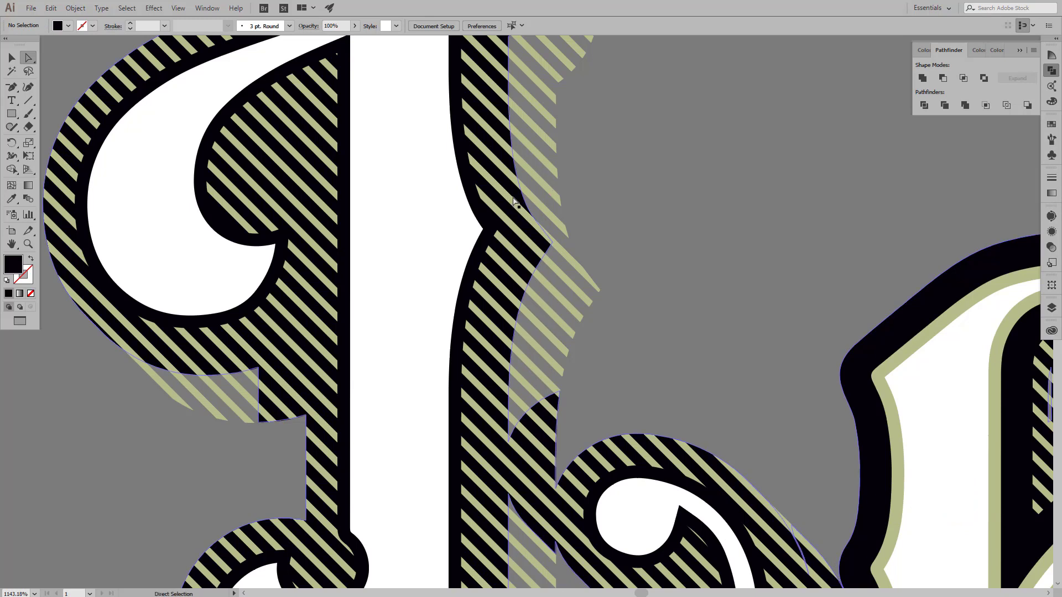
left_click(532, 197)
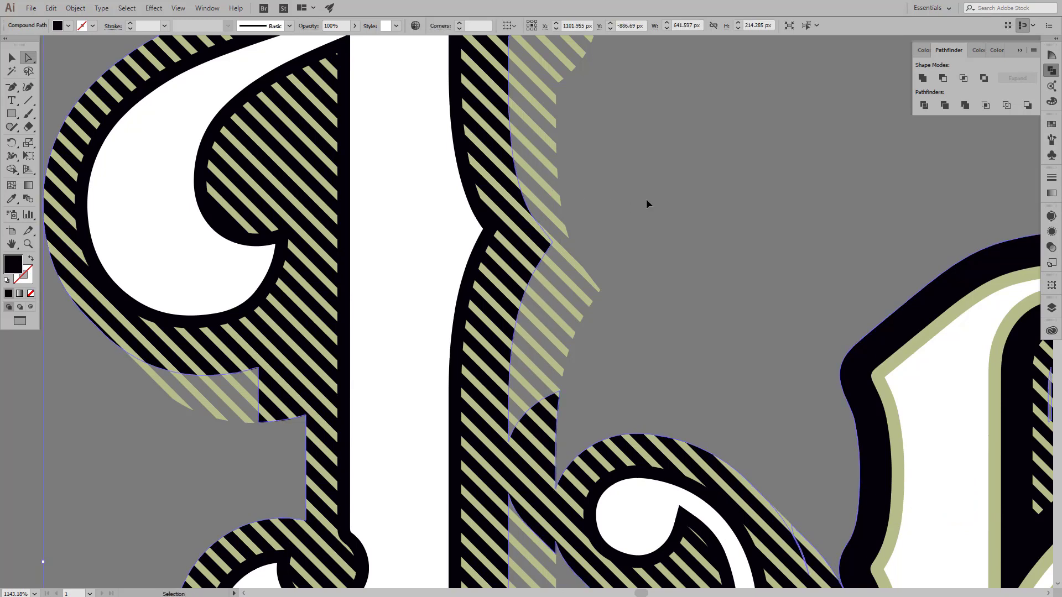
left_click(477, 210)
key("i")
left_click(63, 195)
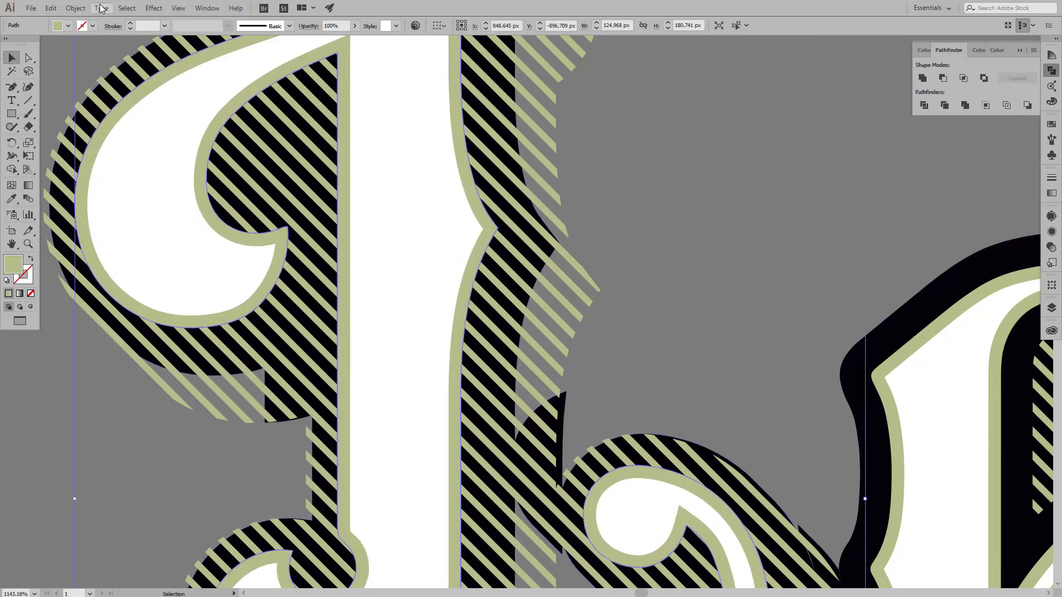
Step: Offset Path the letter outlines outward and fill the new offsets black
left_click(75, 8)
left_click(279, 283)
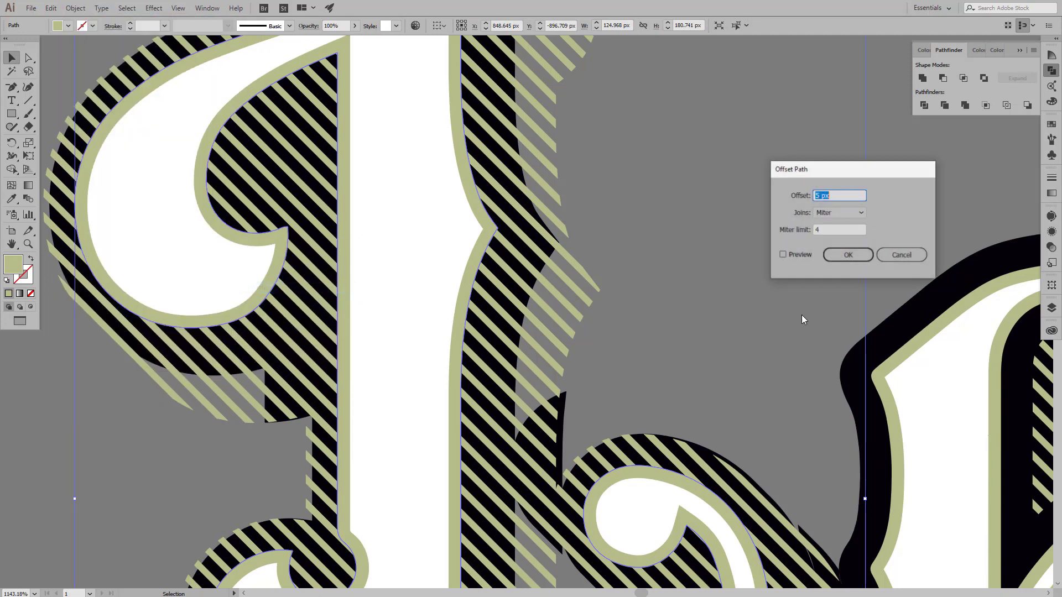
left_click(850, 257)
left_click(12, 187)
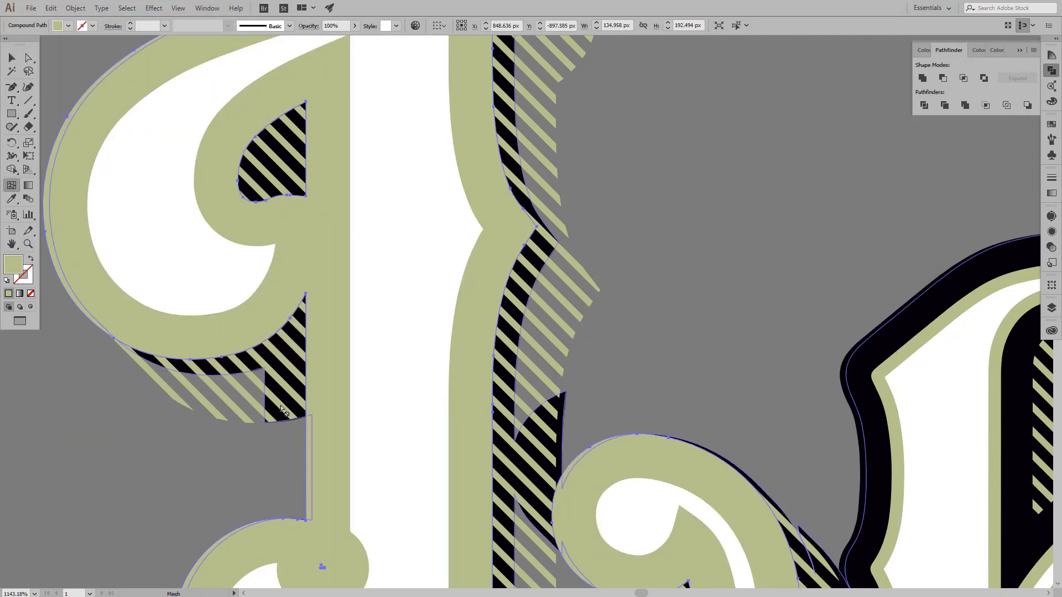
key("i")
left_click(270, 414)
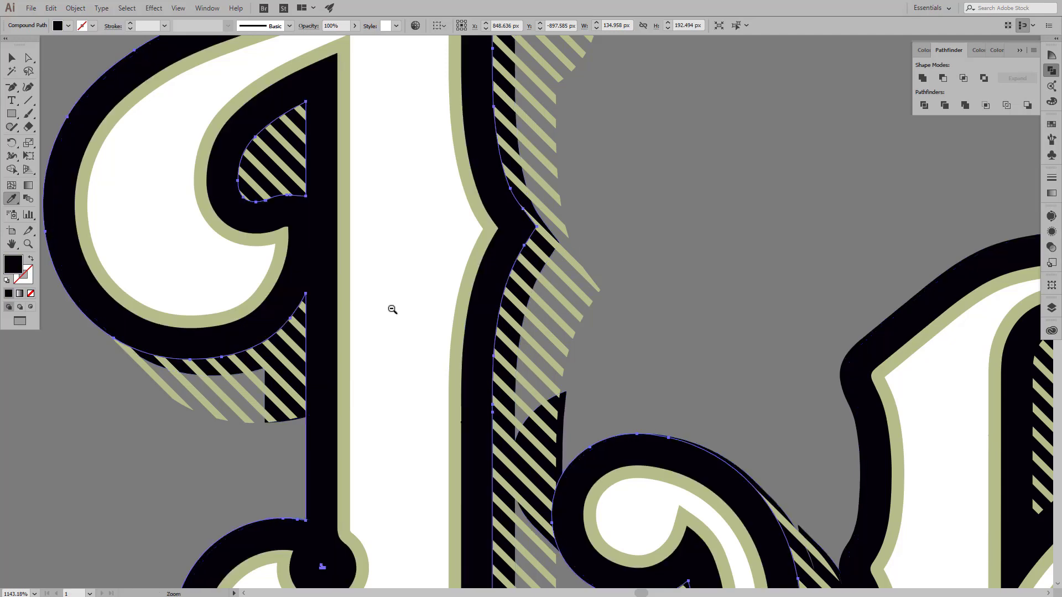
key("ctrl+0")
scroll(643, 301, "up", 4)
scroll(642, 301, "up", 4)
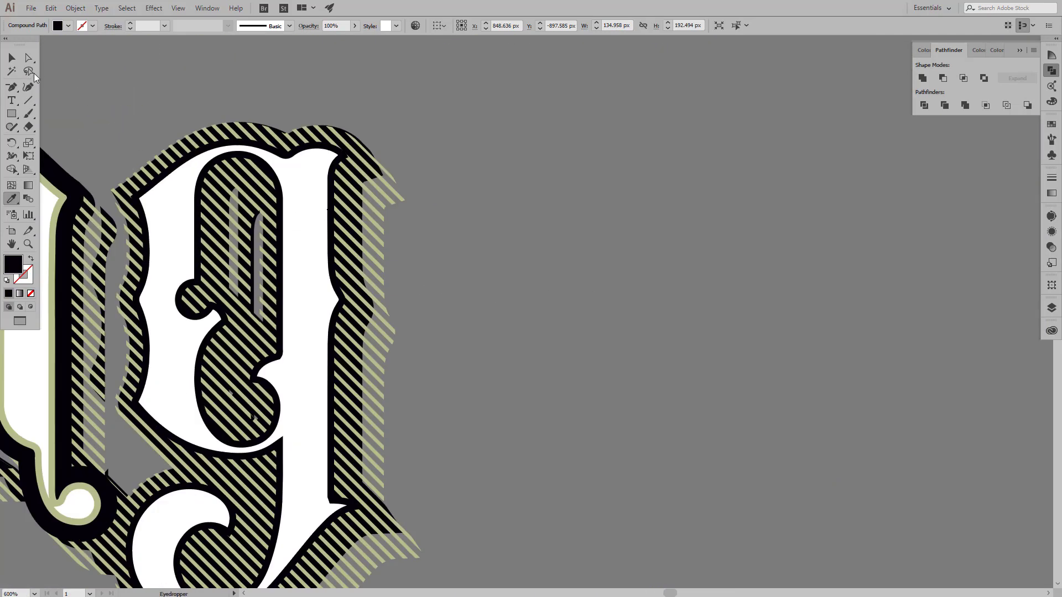
Step: Colour the g's outline sage green, offset it outward, and fill the offset black
left_click(28, 57)
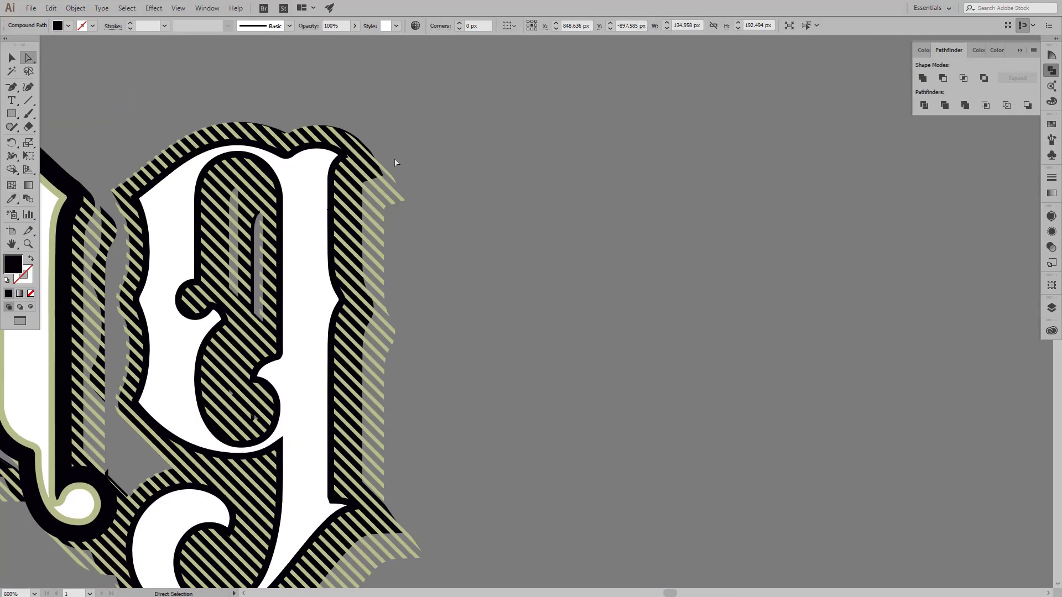
left_click(12, 199)
left_click(113, 218)
left_click(75, 8)
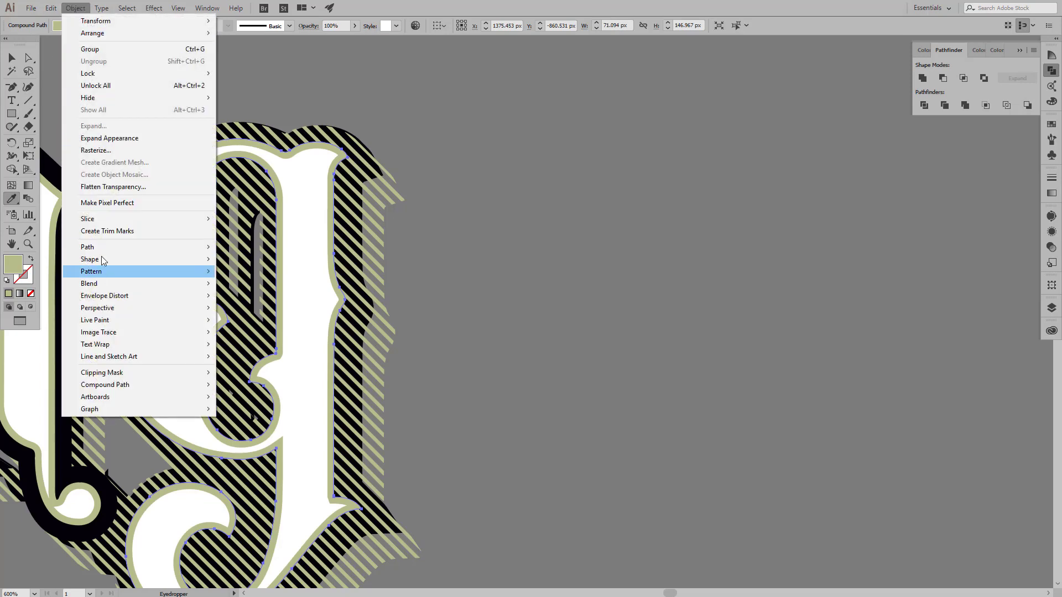
left_click(299, 284)
key("Return")
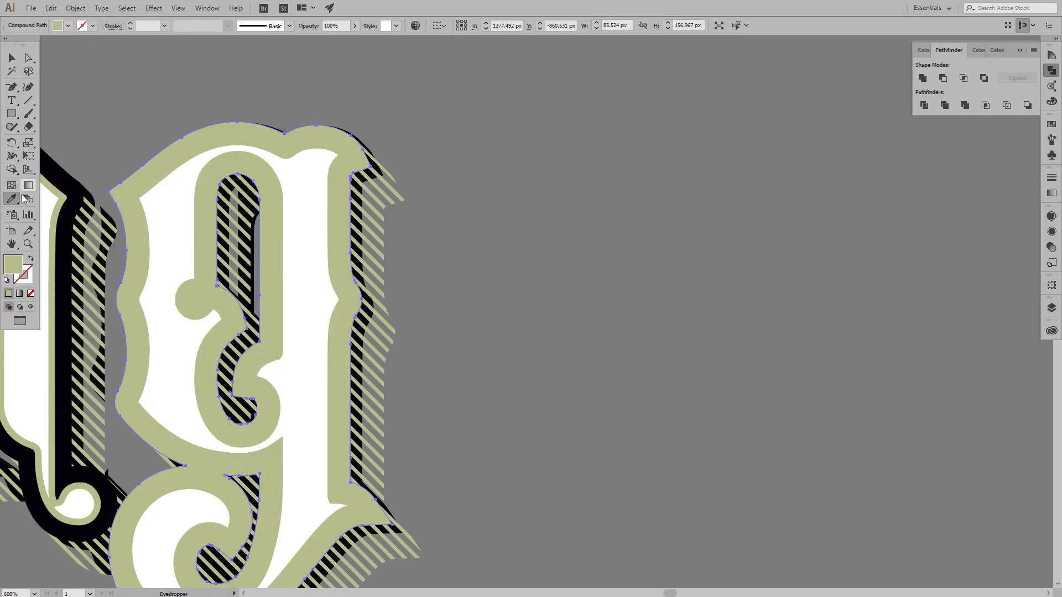
left_click(96, 317)
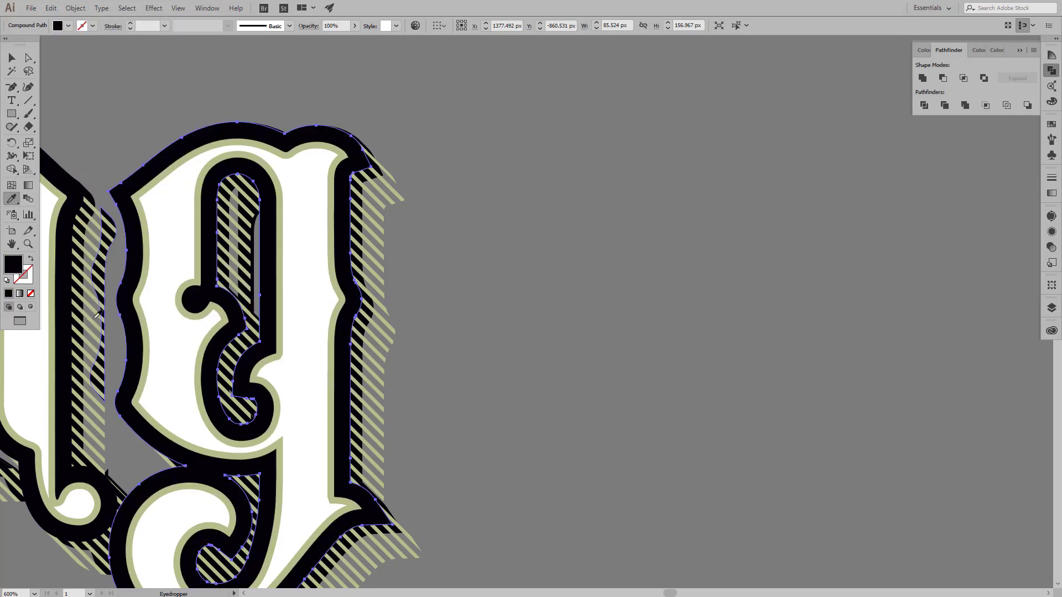
key("v")
key("ctrl+shift+a")
key("ctrl+0")
Step: Alt-drag a copy of the black lettering silhouette 3 px to the left
left_click(784, 290)
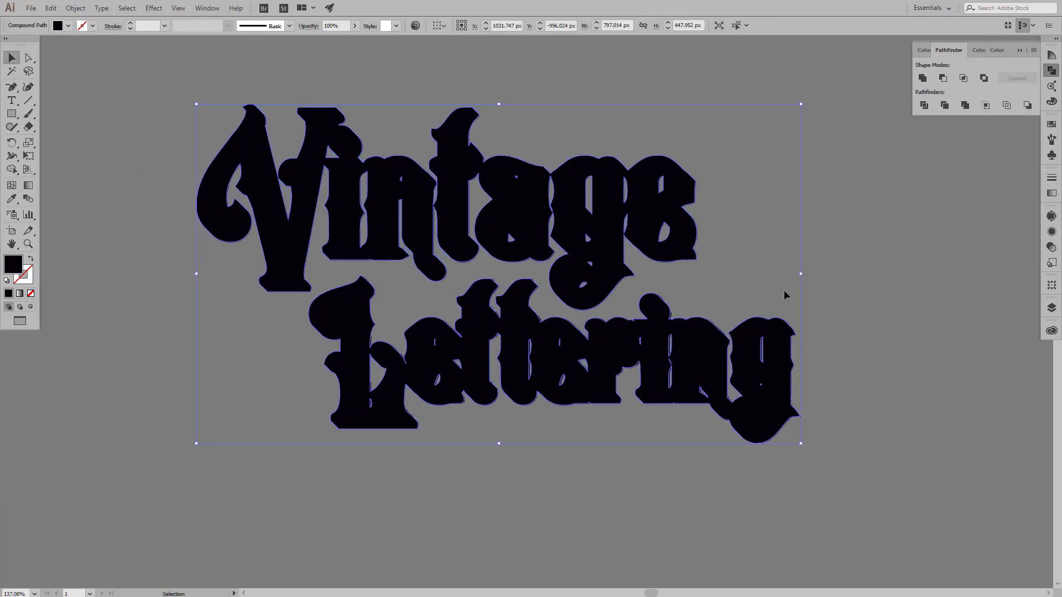
right_click(785, 328)
key("Escape")
left_click(794, 417)
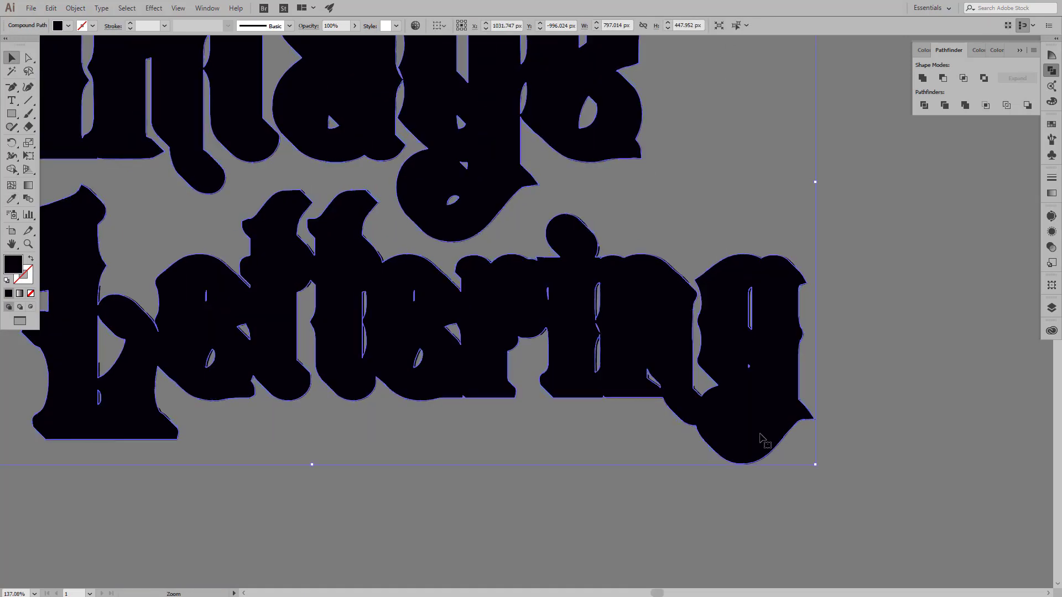
left_click_drag(760, 439, 755, 438)
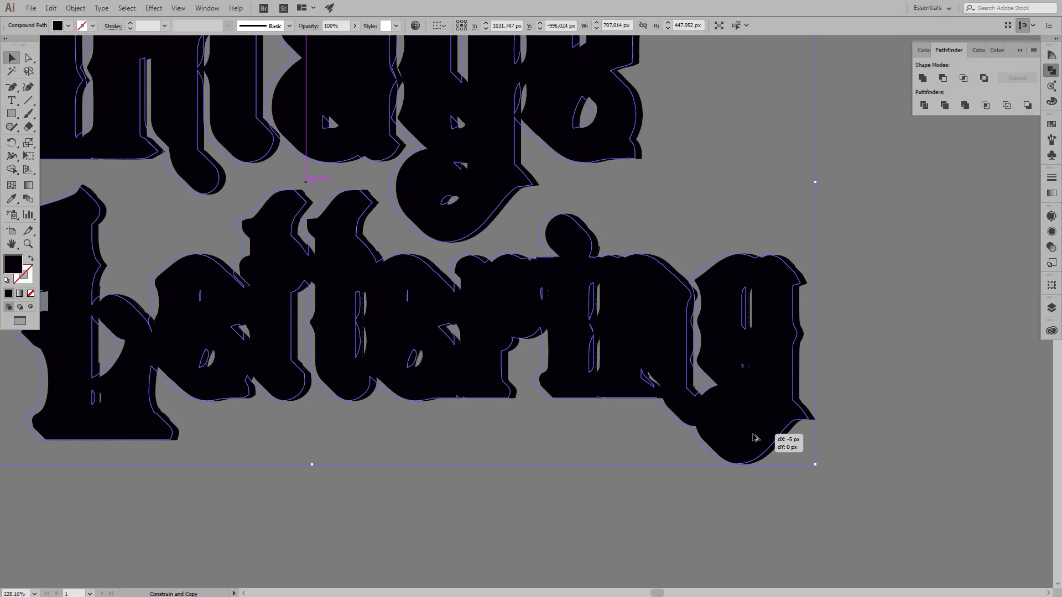
left_click_drag(755, 437, 758, 437)
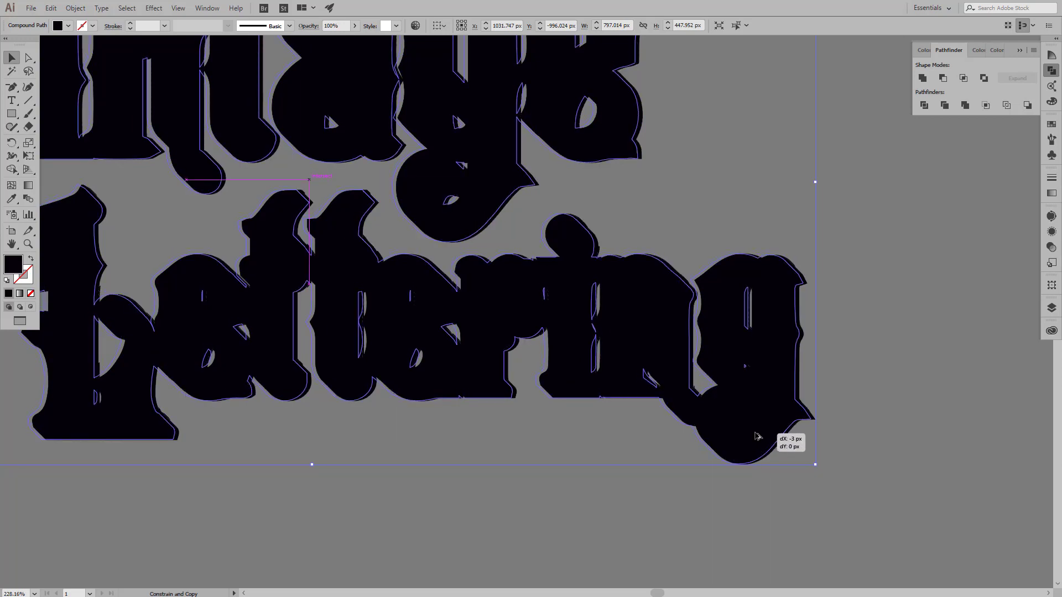
left_click_drag(758, 437, 758, 437)
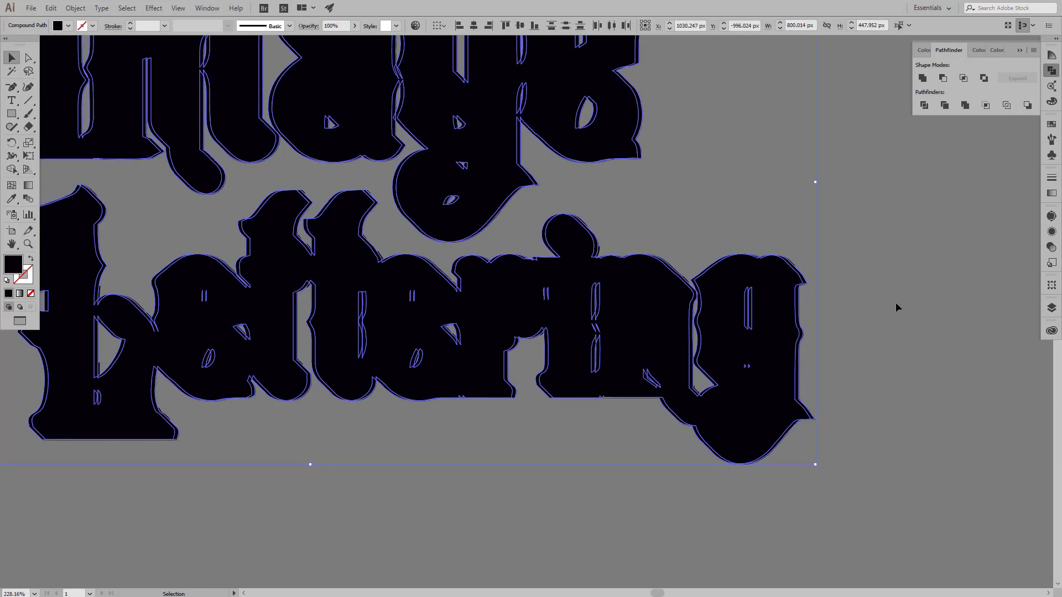
Step: Apply Minus Front to cut the slivers and eyedrop sage green onto them
left_click(963, 79)
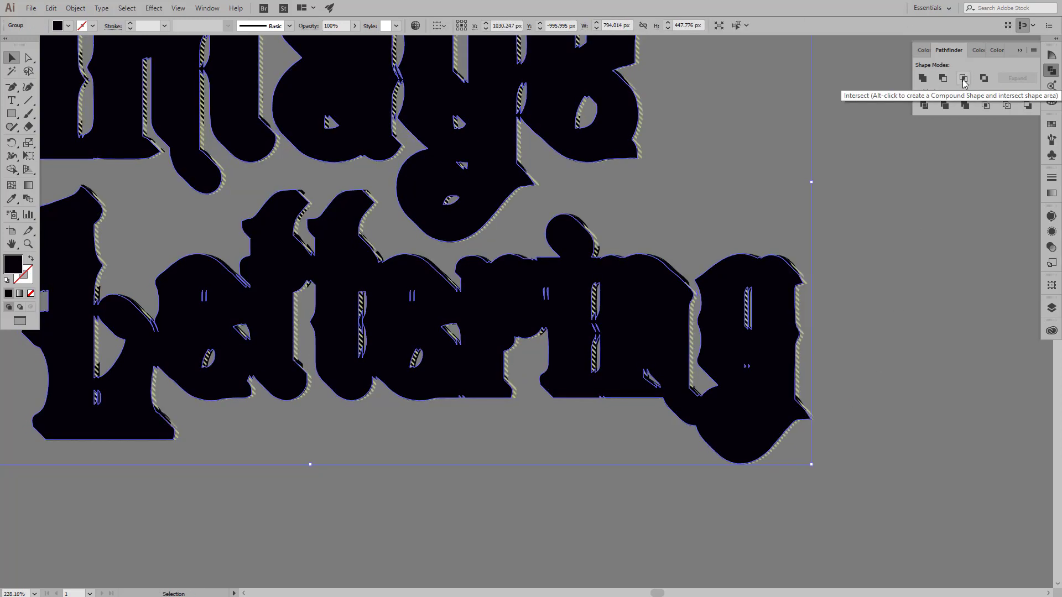
left_click(943, 78)
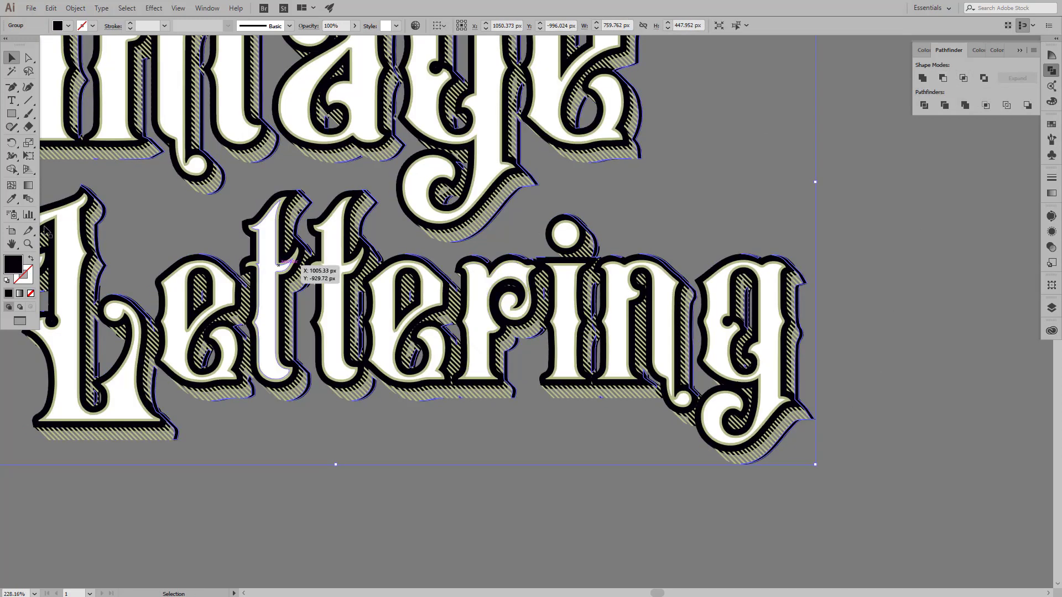
left_click(11, 199)
left_click(201, 297)
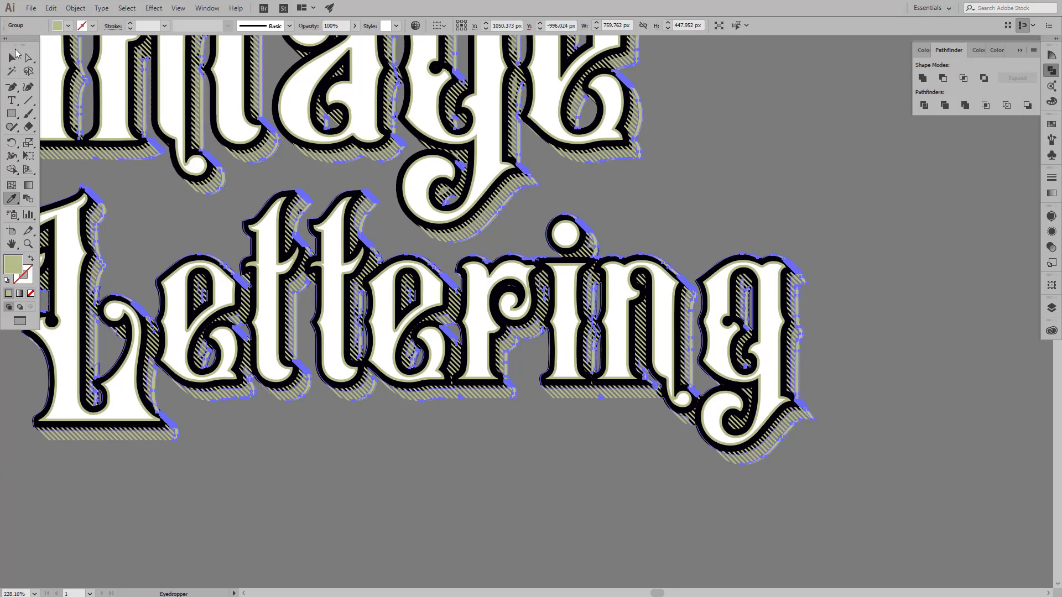
key("v")
left_click(744, 147)
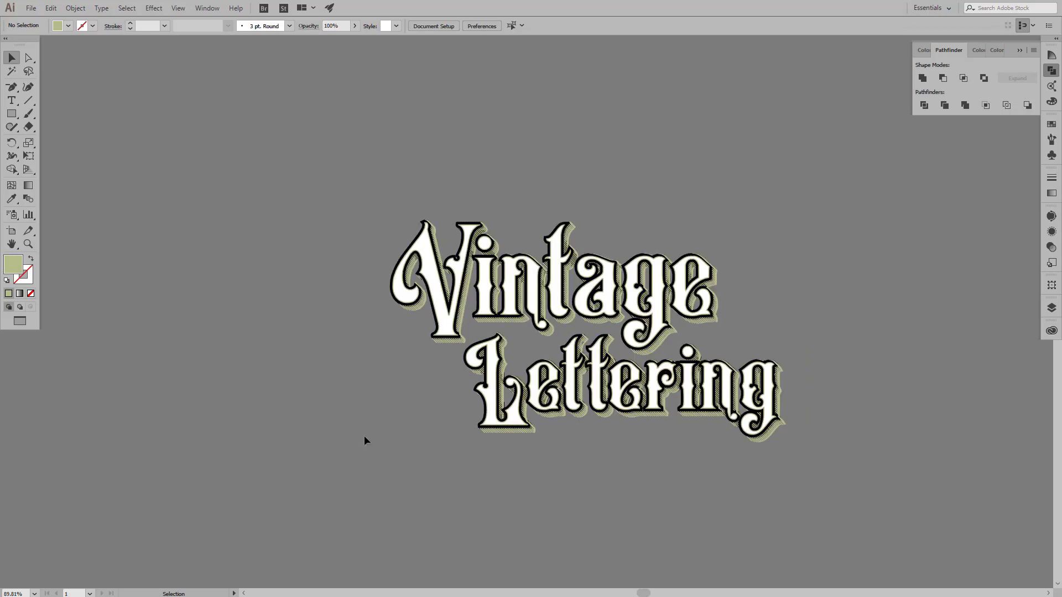
Step: Select all the Vintage Lettering and move it to the black artboard's right edge
key("ctrl+a")
left_click(323, 148)
key("ctrl+a")
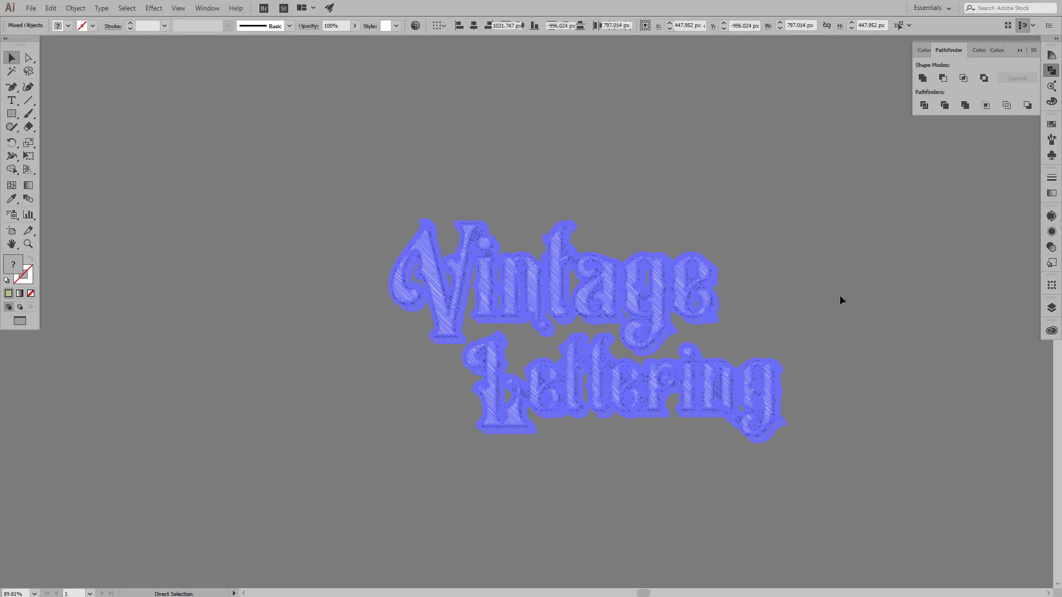
left_click(839, 294)
key("ctrl+0")
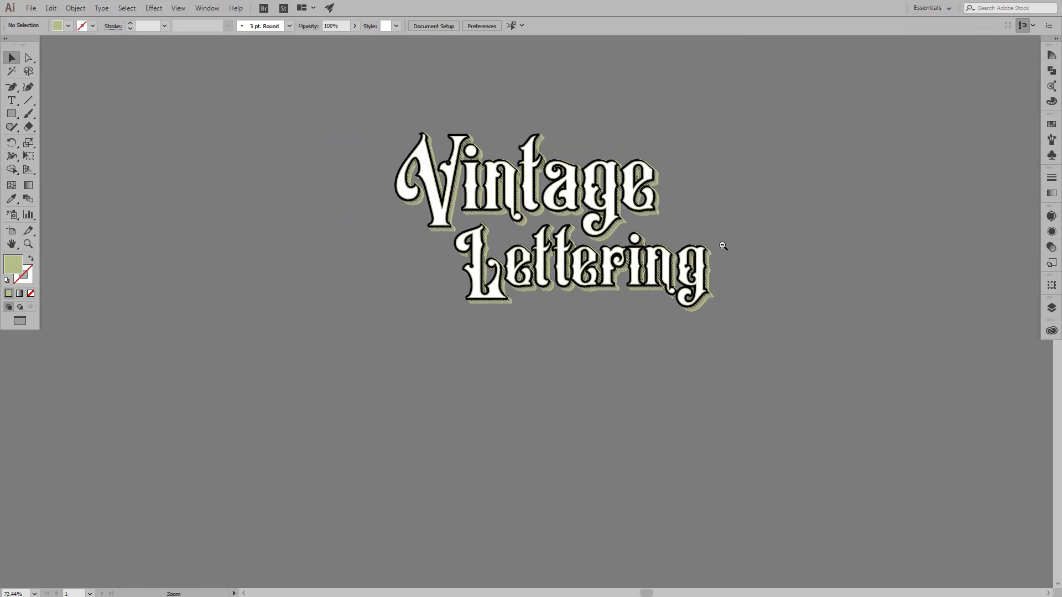
key("ctrl+a")
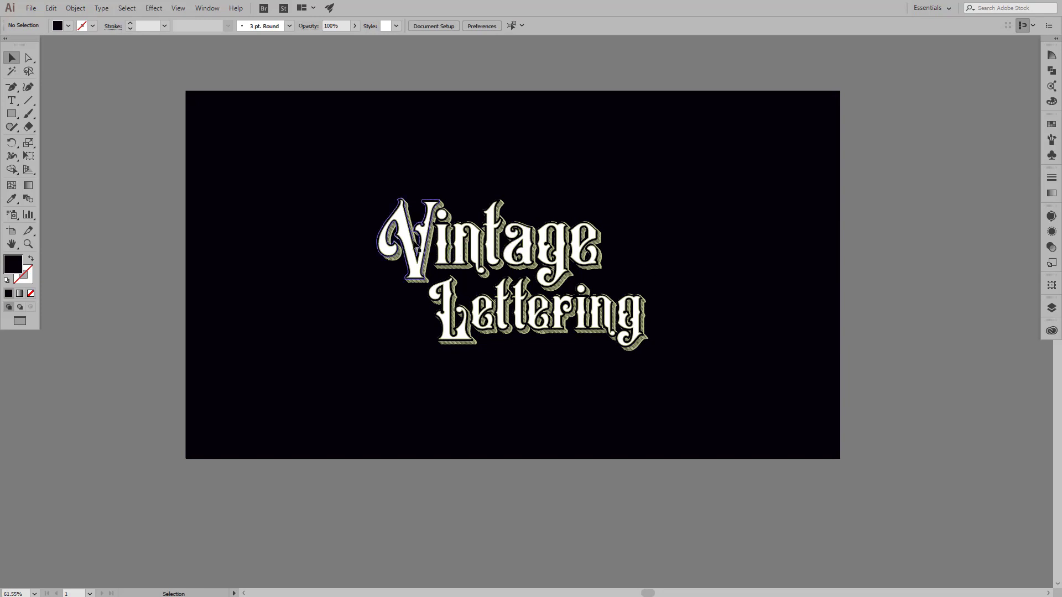
left_click_drag(421, 249, 709, 258)
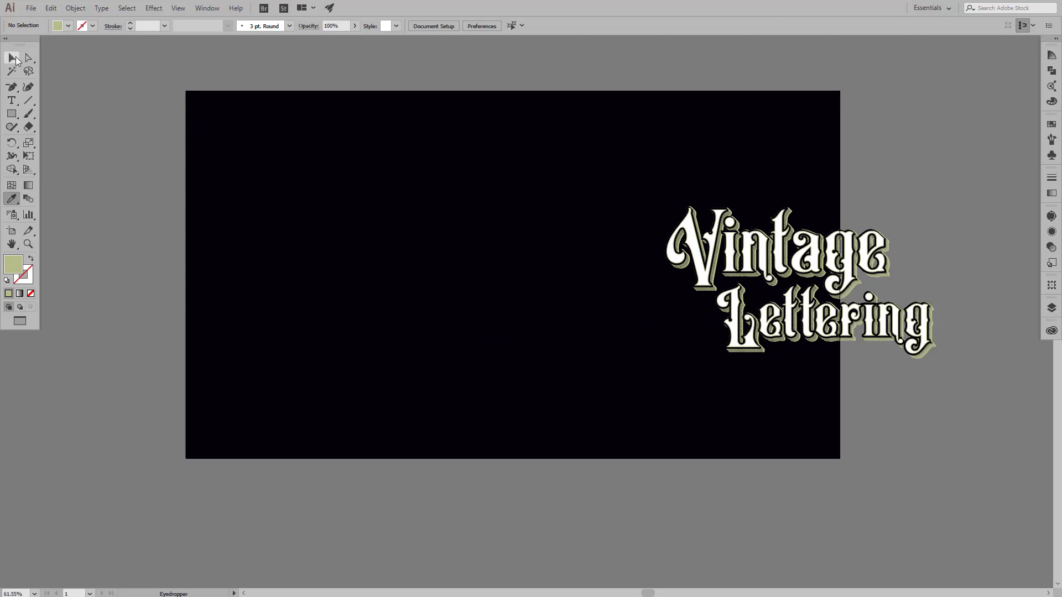
Step: Draw a wide sage-filled rectangle and a large circle over it
left_click(30, 259)
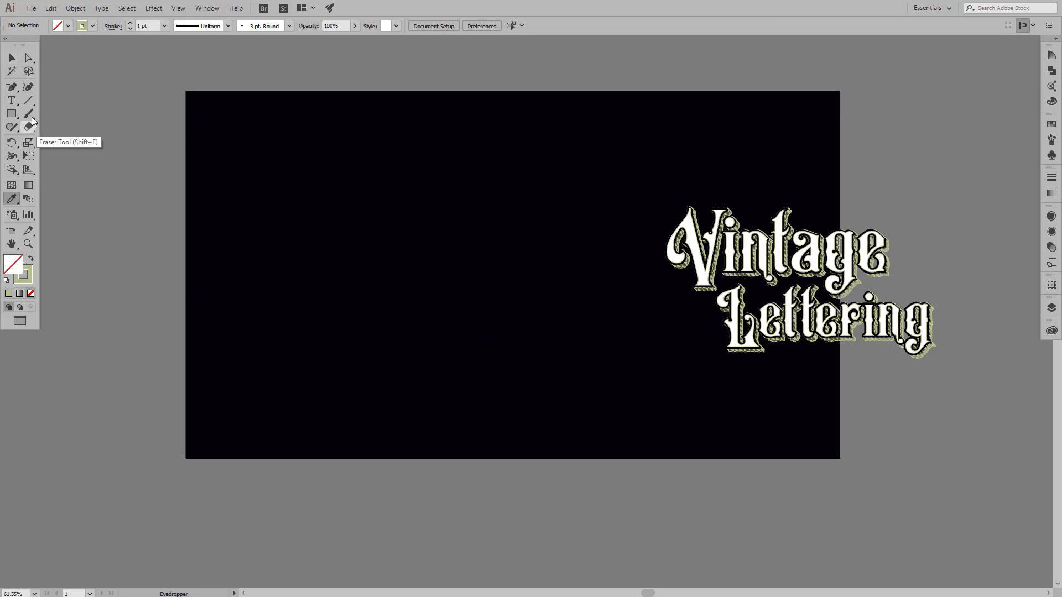
left_click_drag(259, 232, 640, 366)
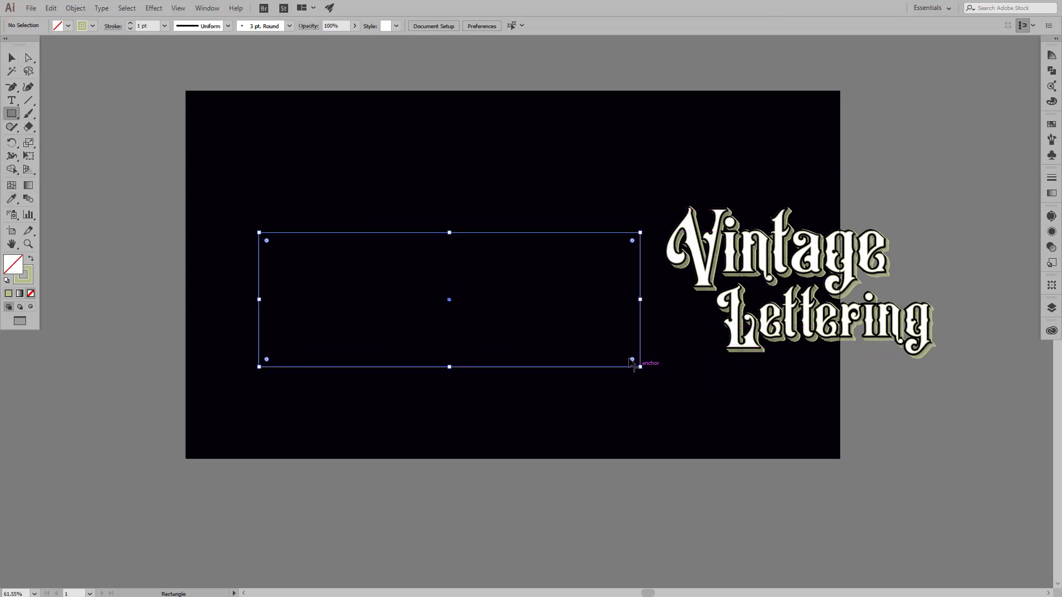
left_click(31, 259)
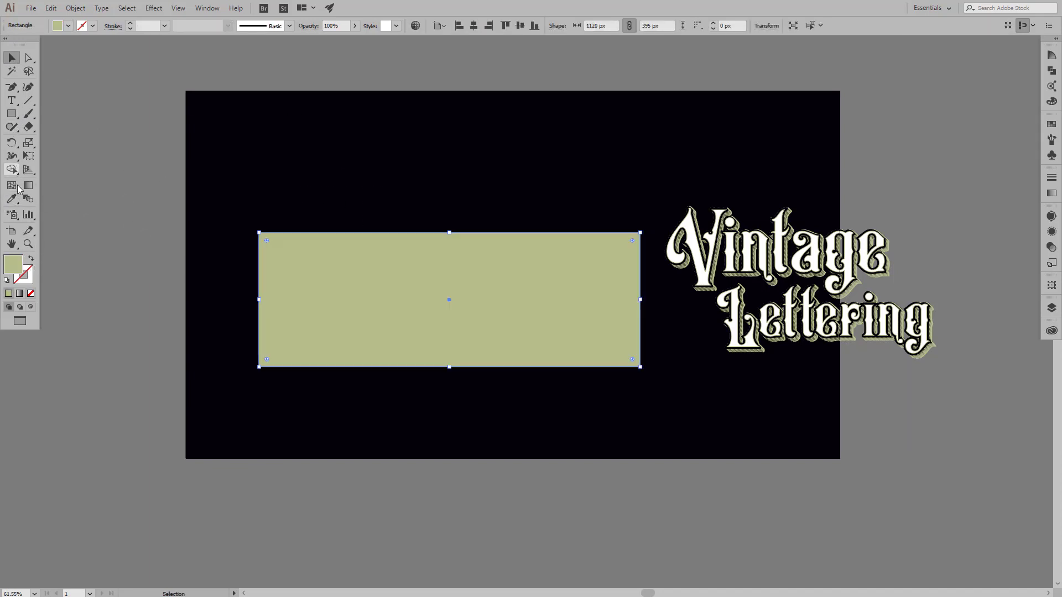
left_click_drag(15, 113, 50, 141)
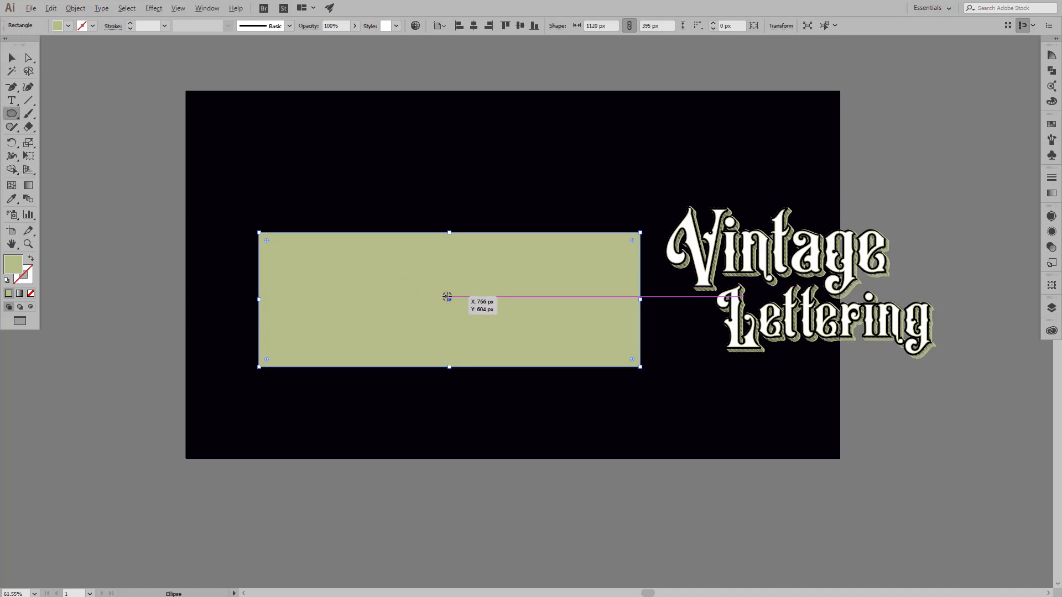
left_click_drag(447, 297, 504, 434)
Step: Centre the large circle on the rectangle horizontally and vertically
key("v")
left_click(612, 161)
key("ctrl+a")
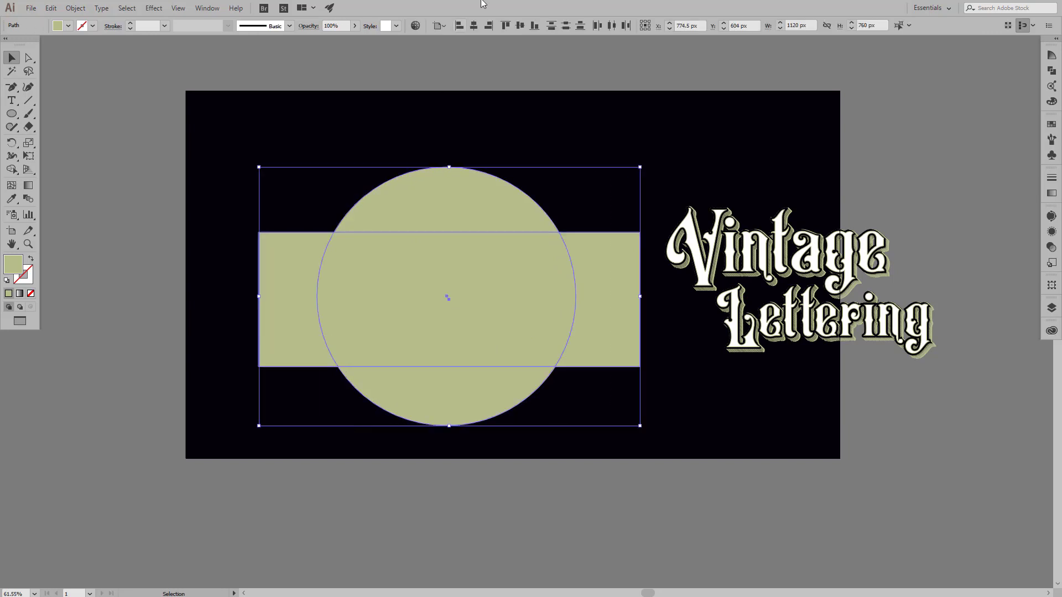
left_click(474, 25)
left_click(518, 26)
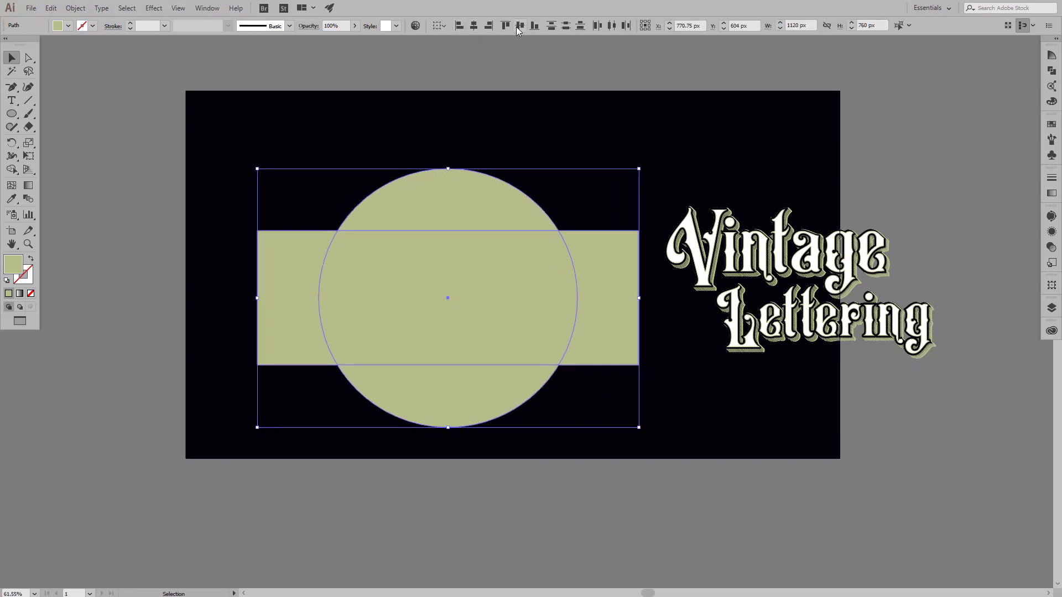
left_click(546, 154)
Step: Place a 140 px circle copy on the rectangle's top-right corner and raise the lettering
left_click_drag(486, 324, 573, 259)
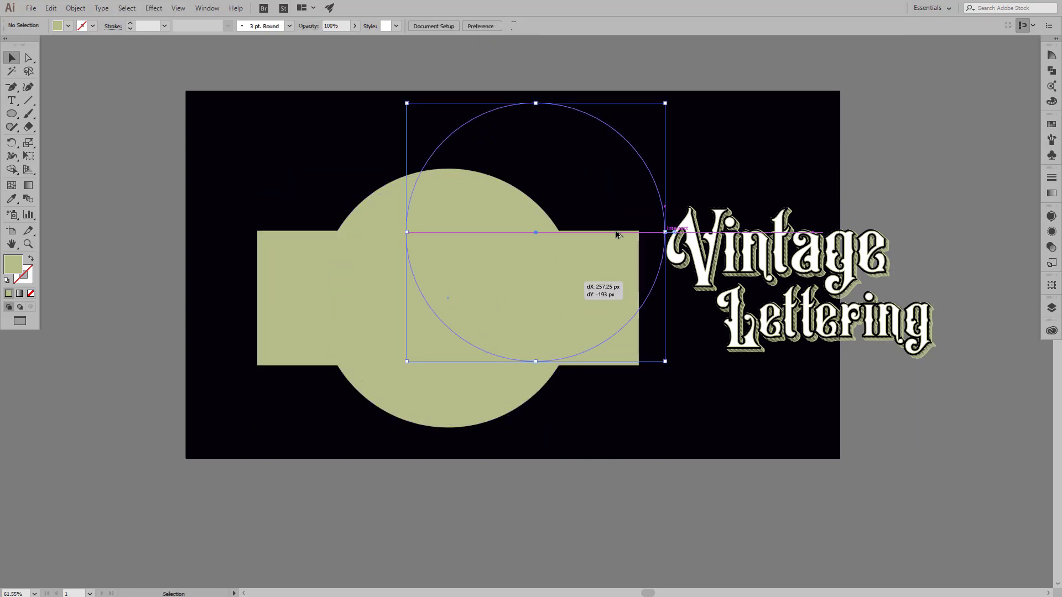
mouse_move(662, 99)
left_mouse_down()
mouse_move(585, 195)
mouse_move(562, 207)
left_mouse_up()
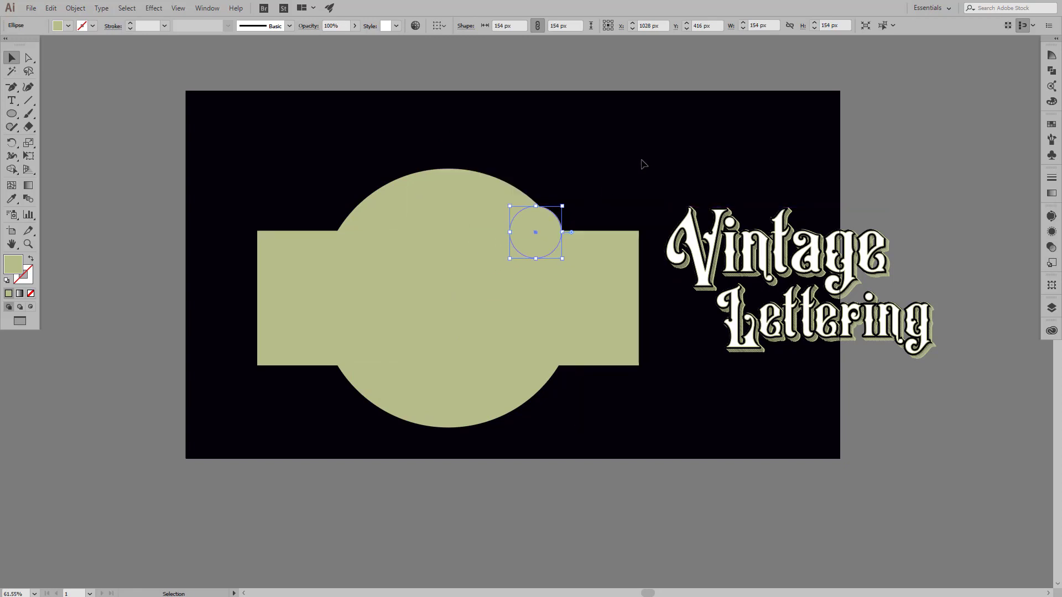
left_click_drag(542, 245, 645, 245)
mouse_move(763, 262)
left_mouse_down()
mouse_move(767, 134)
mouse_move(779, 127)
left_mouse_up()
left_click(632, 230)
scroll(633, 230, "up", 3)
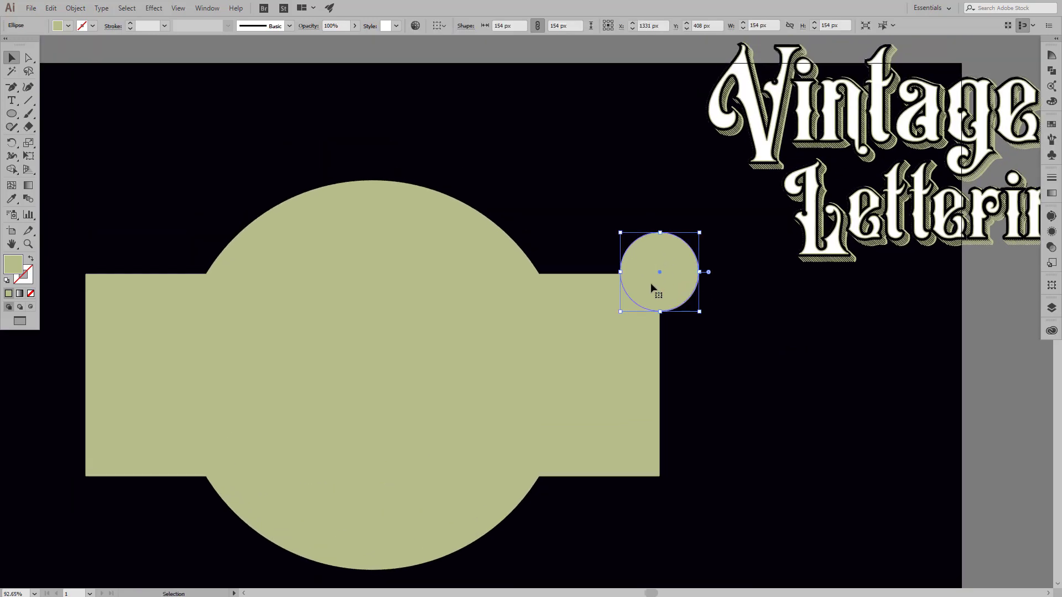
left_click_drag(699, 232, 695, 236)
Step: Copy the small circle to the top-left and both bottom corners, selecting all four
left_click_drag(670, 301, 312, 306)
scroll(677, 284, "down", 1)
left_click(776, 299, "shift")
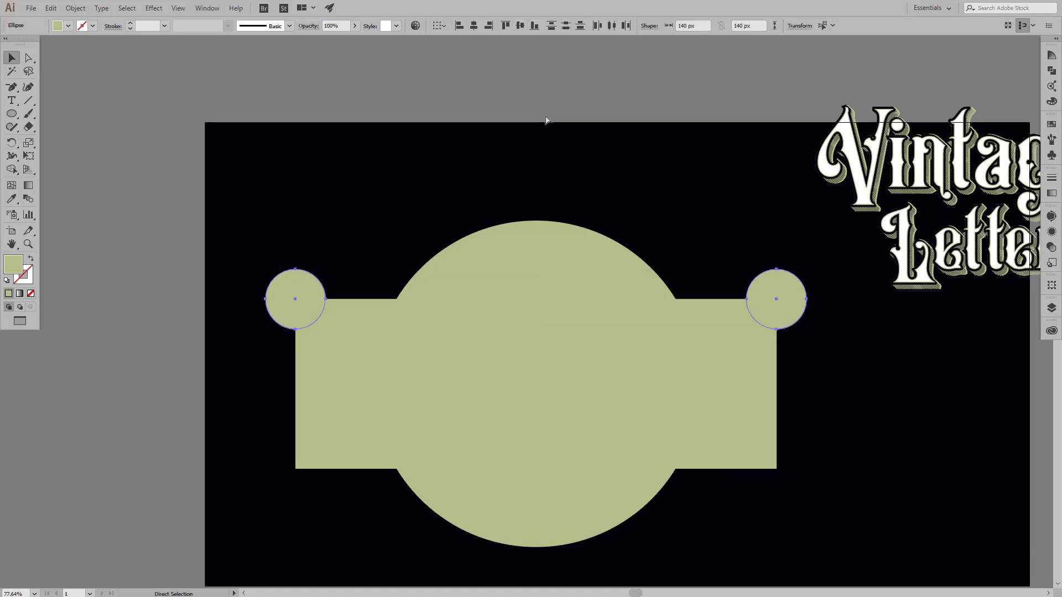
left_click_drag(796, 300, 798, 469)
key("ctrl+a")
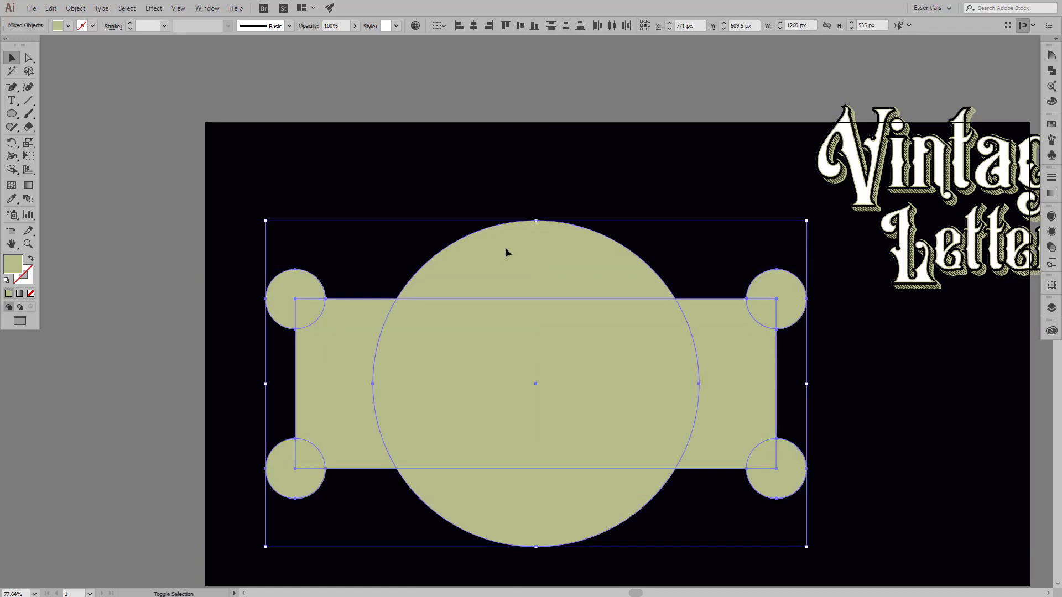
left_click(574, 253, "shift")
left_click(666, 334, "shift")
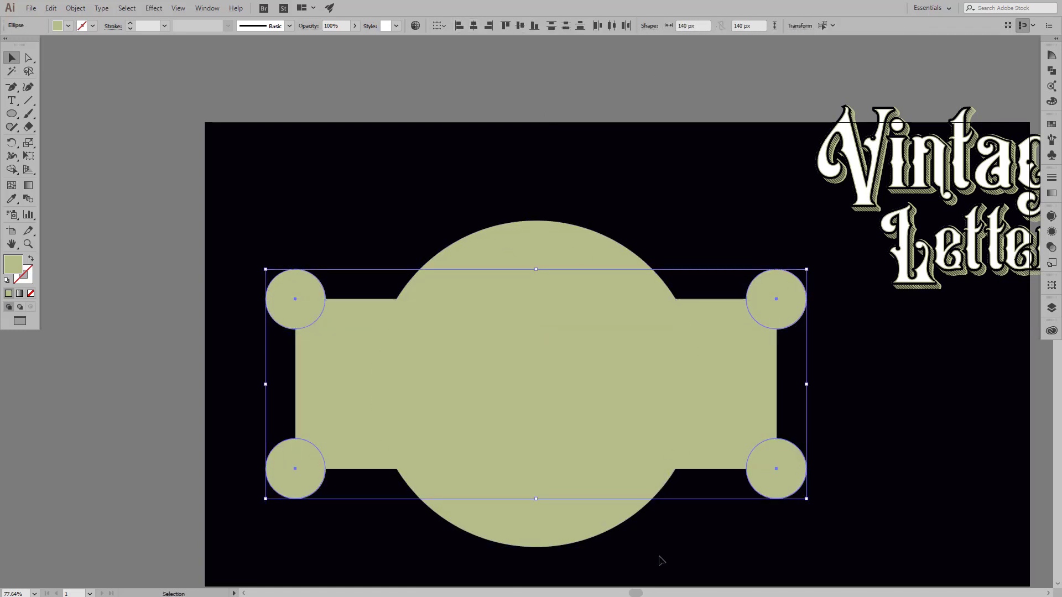
Step: Group the four corner circles and subtract them from the rectangle with Minus Front
left_click(819, 371)
left_click(719, 360, "shift")
left_click(636, 260, "shift")
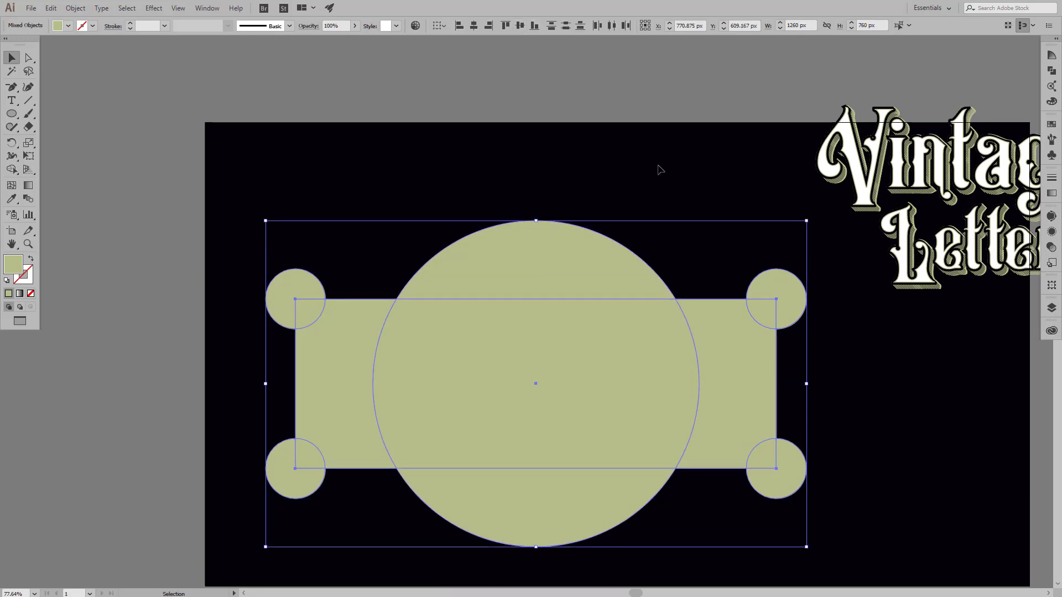
left_click(655, 277, "shift")
left_click(1051, 70)
left_click(943, 78)
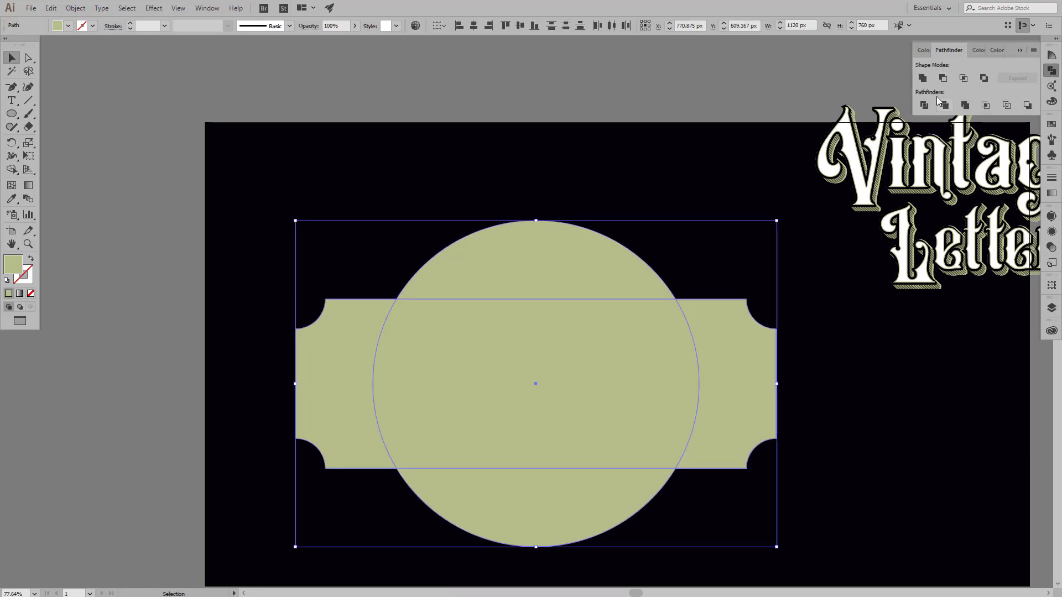
Step: Unite the circle and notched rectangle, then make a -4 px inward offset copy
left_click(923, 77)
left_click(69, 9)
mouse_move(87, 247)
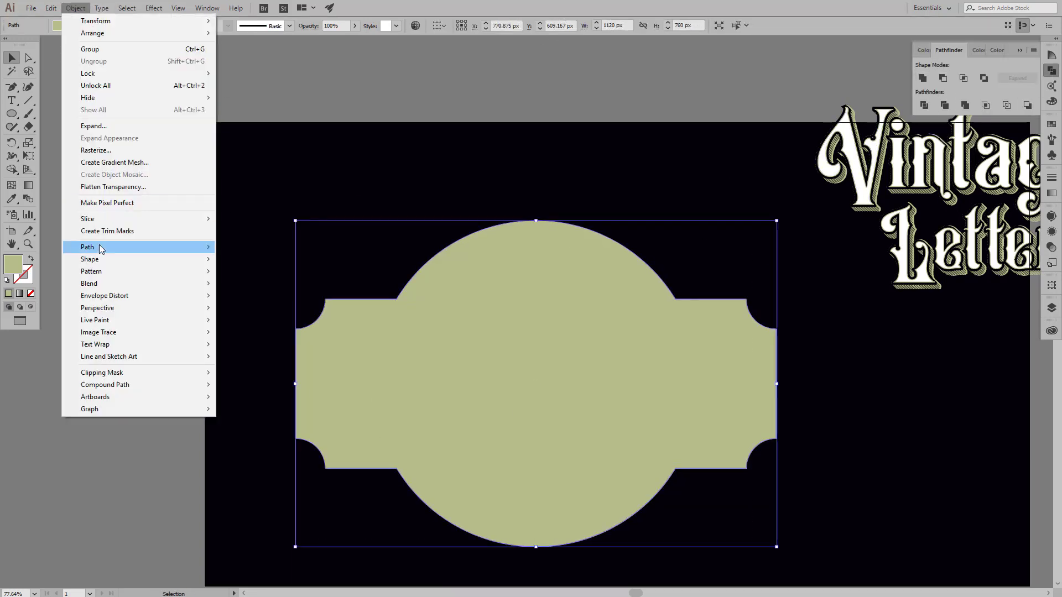
left_click(259, 281)
type("-4")
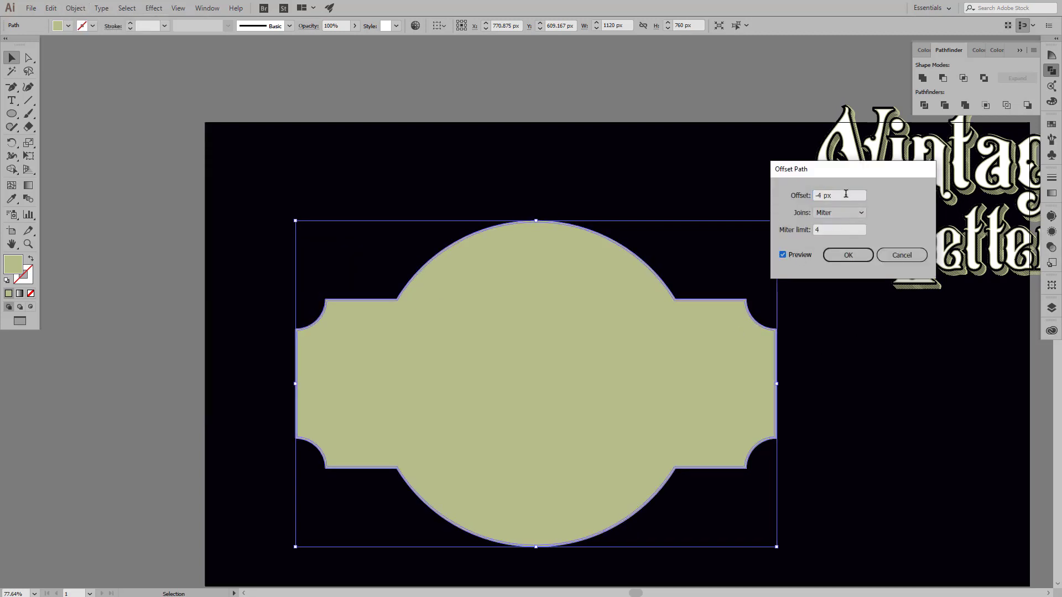
left_click(832, 261)
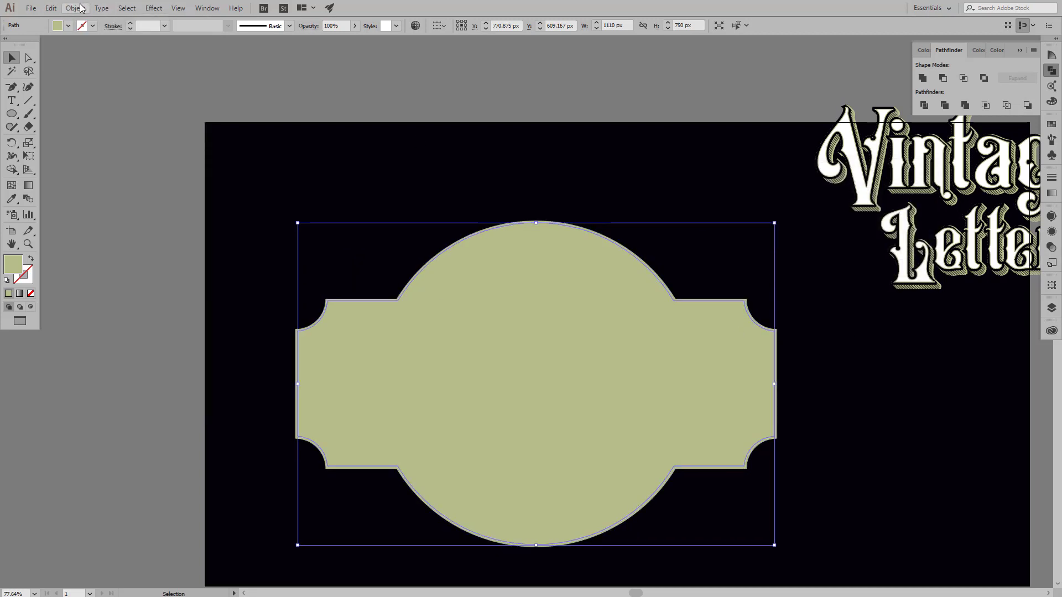
Step: Add two more inward offset copies of the badge shape
left_click(75, 7)
left_click(259, 282)
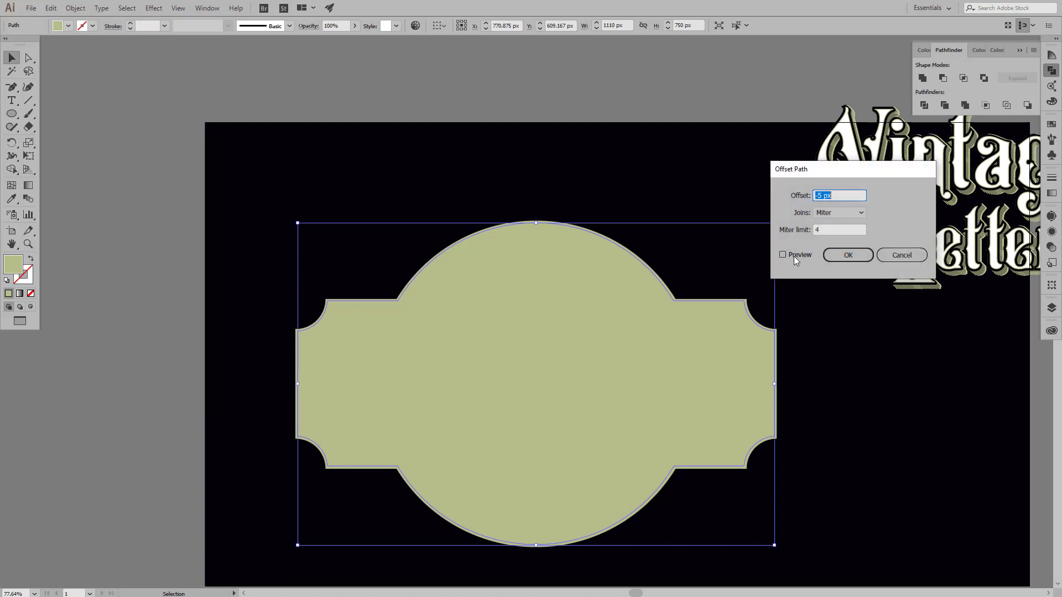
left_click(783, 259)
left_click(833, 261)
left_click(76, 8)
mouse_move(88, 247)
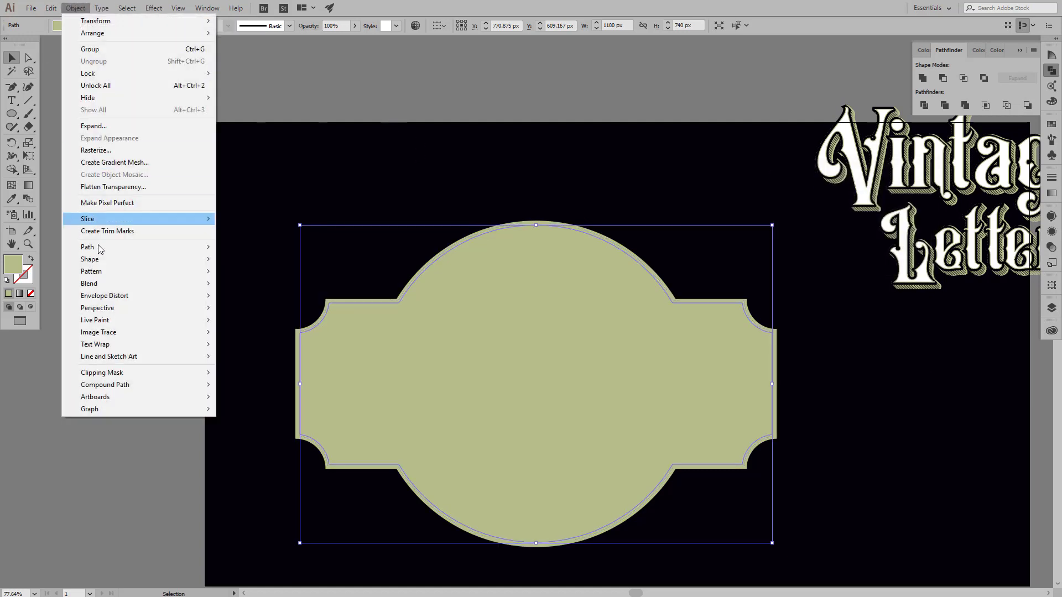
left_click(260, 288)
left_click(847, 255)
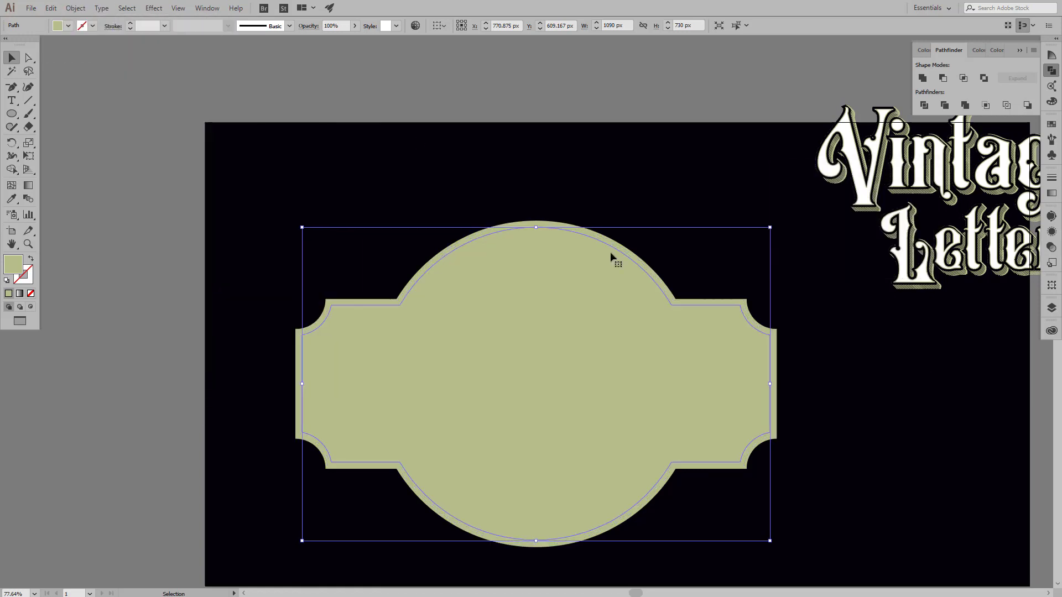
Step: Fill the outer and inner offset copies black
left_click(595, 237)
key("i")
left_click(531, 305, "ctrl")
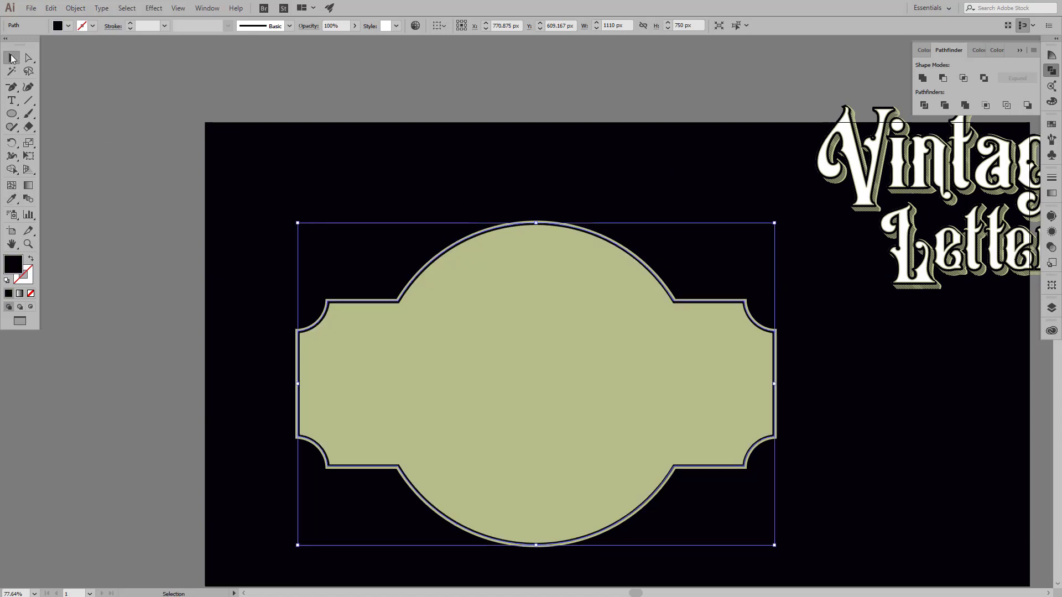
left_click(249, 166)
key("v")
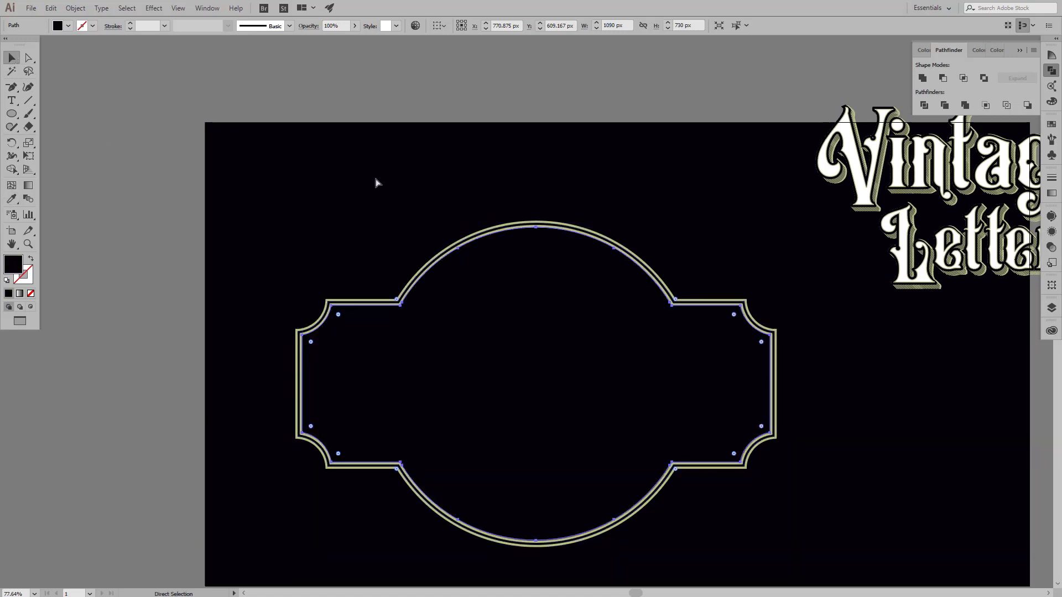
Step: Create one more inset path and sample the sage colour onto it
left_click(75, 8)
mouse_move(87, 248)
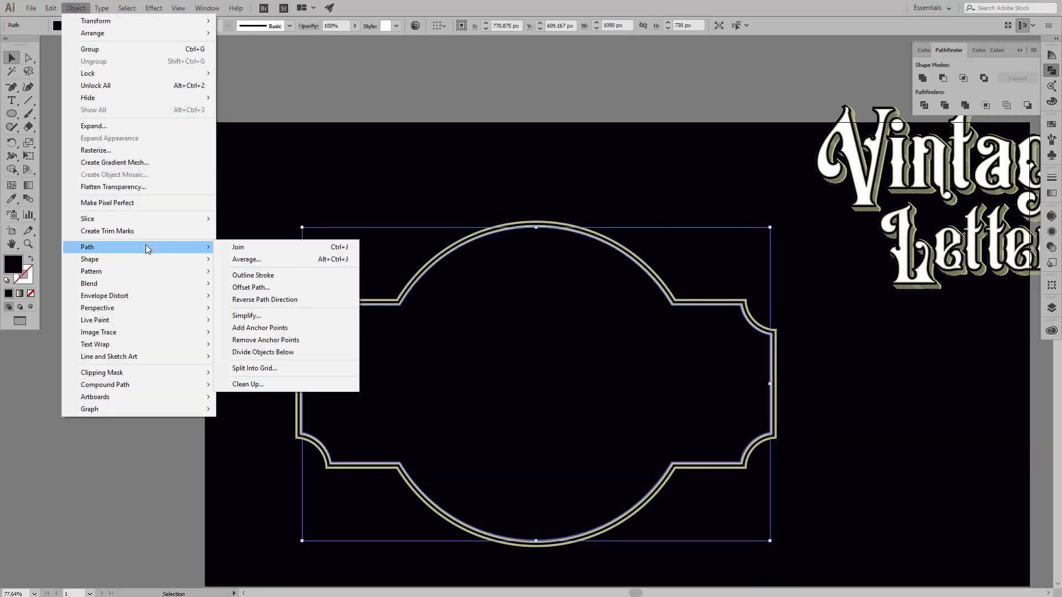
left_click(251, 287)
left_click(845, 256)
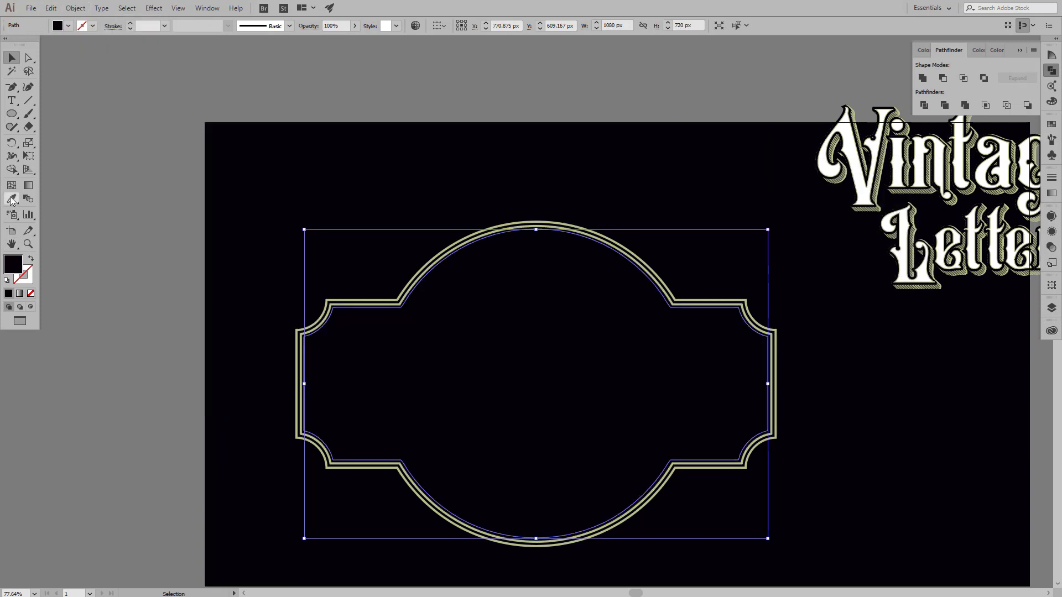
left_click(11, 200)
left_click(331, 299)
Step: Make the inner path a sage stroke aligned inside, dashed with a dash of 4
left_click(31, 259)
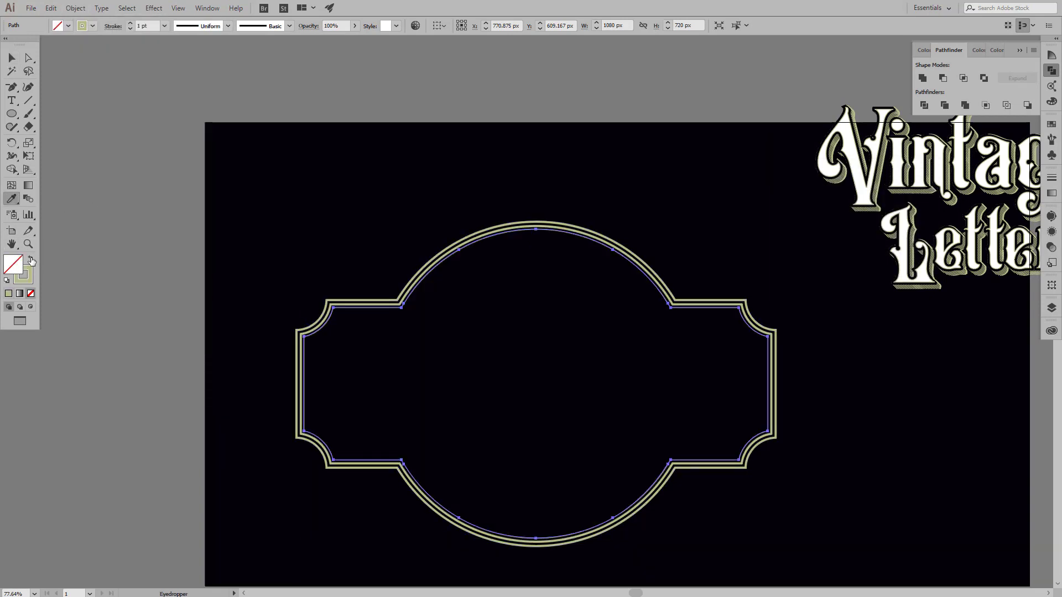
left_click(13, 58)
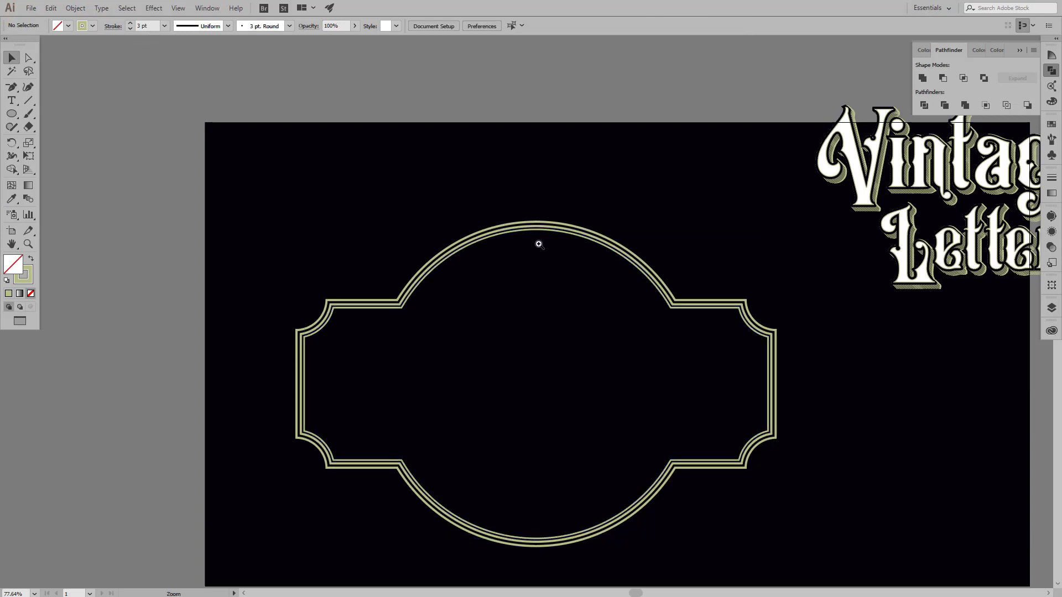
scroll(541, 236, "up", 1)
left_click(113, 26)
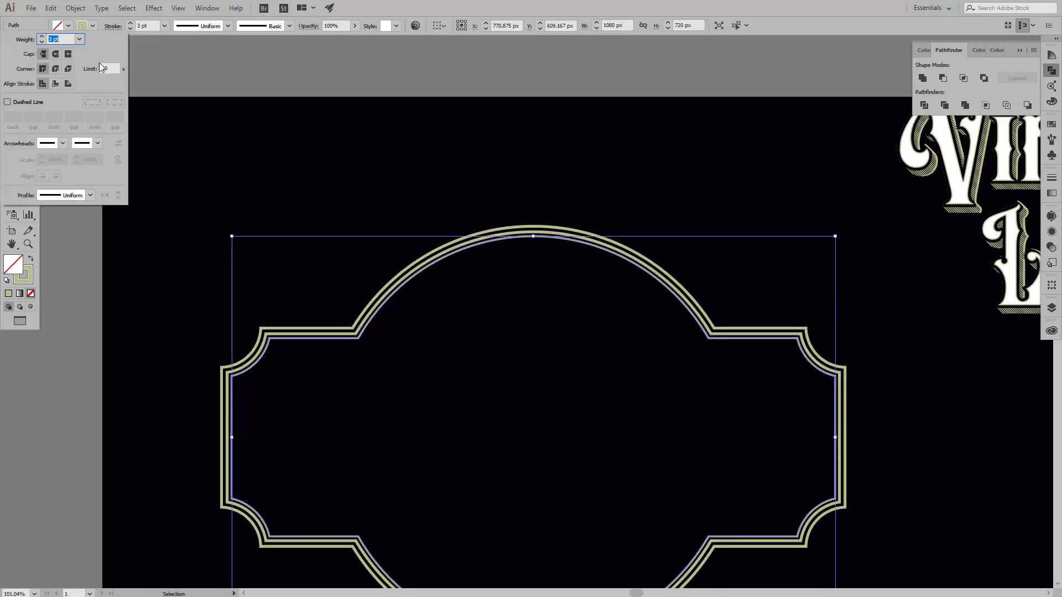
left_click(55, 84)
type("4")
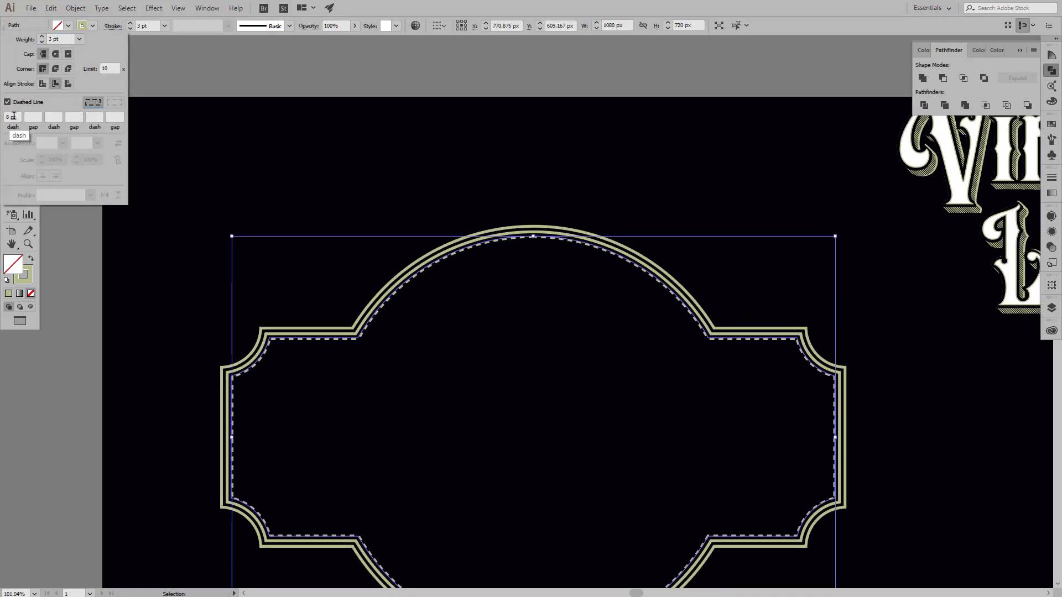
key("Tab")
left_click(113, 26)
Step: Select the black-filled offset shape, then the sage inset shape
left_click(608, 231)
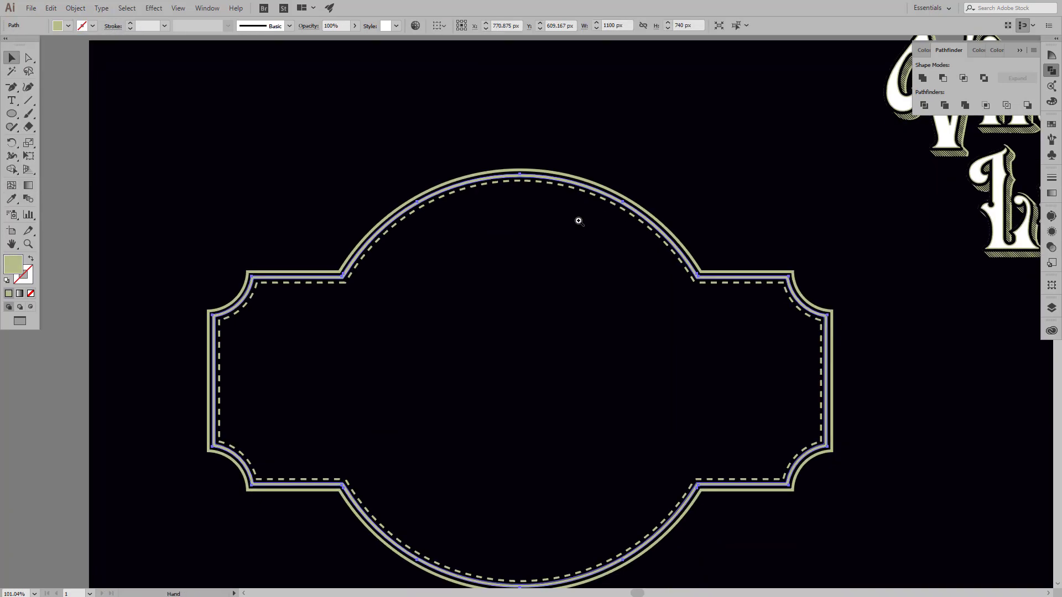
scroll(580, 218, "down", 2)
left_click(639, 239)
Step: Create a -20 px offset copy of the dashed line and swap its fill to stroke
left_click(75, 7)
mouse_move(88, 247)
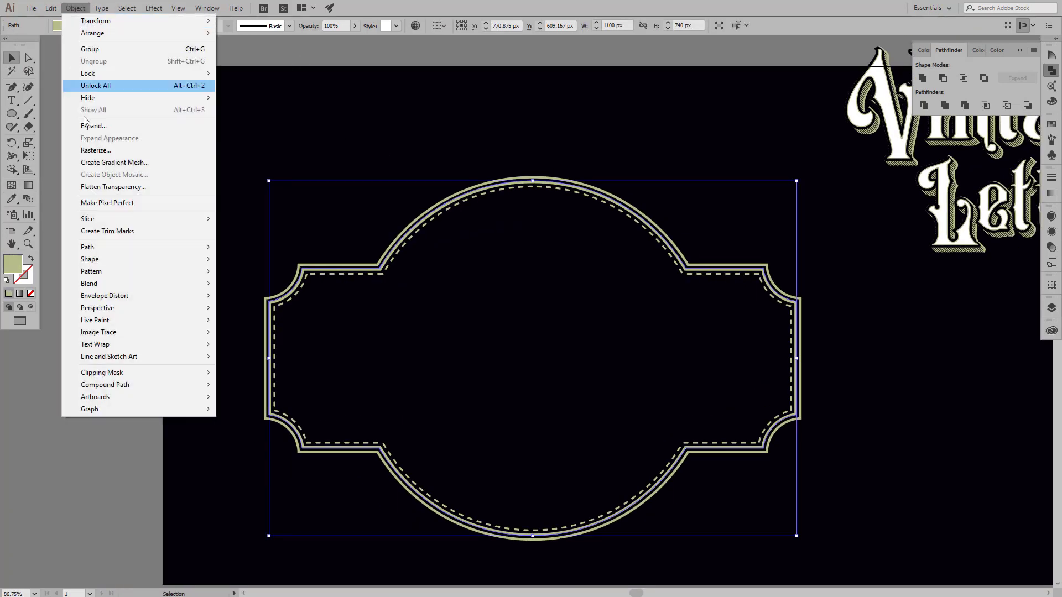
left_click(249, 291)
left_click(782, 255)
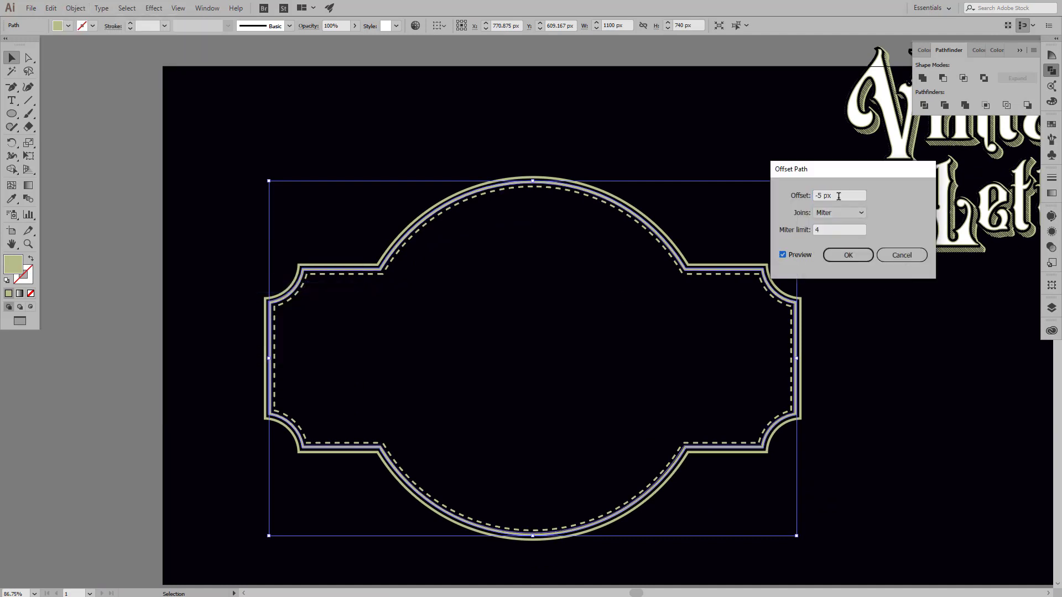
double_click(835, 195)
type("-20")
left_click(848, 255)
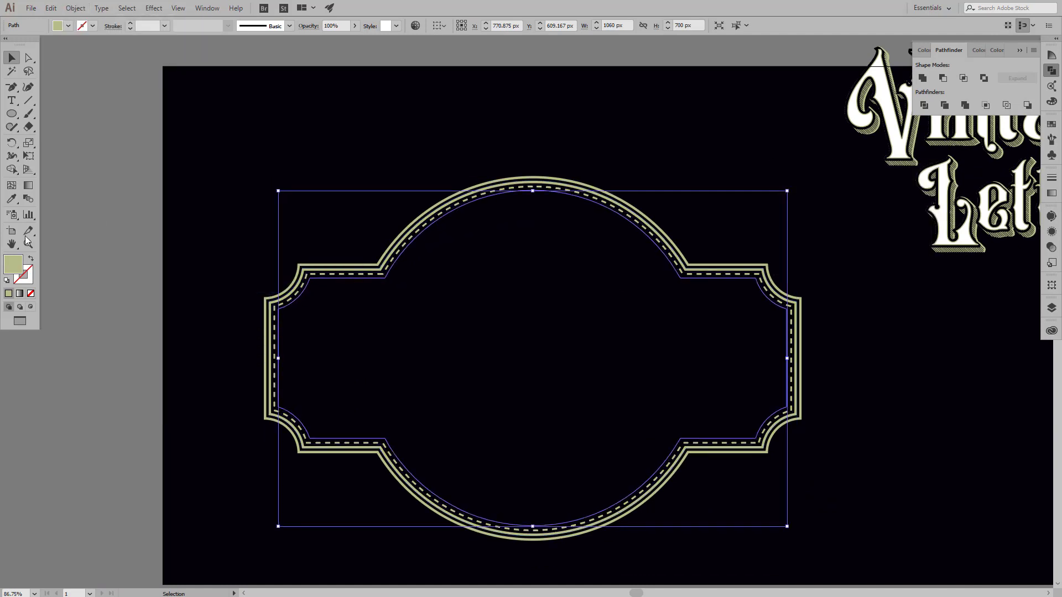
left_click(32, 258)
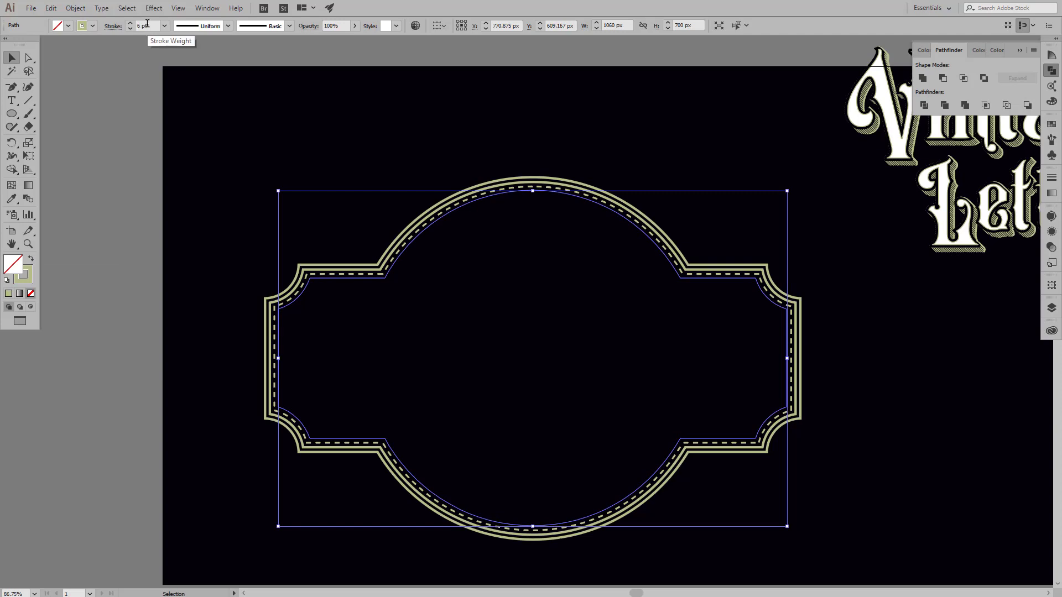
Step: Bring the new outline forward, set its stroke to 2 pt, and check the innermost outline's weight
scroll(621, 217, "down", 1)
right_click(575, 271)
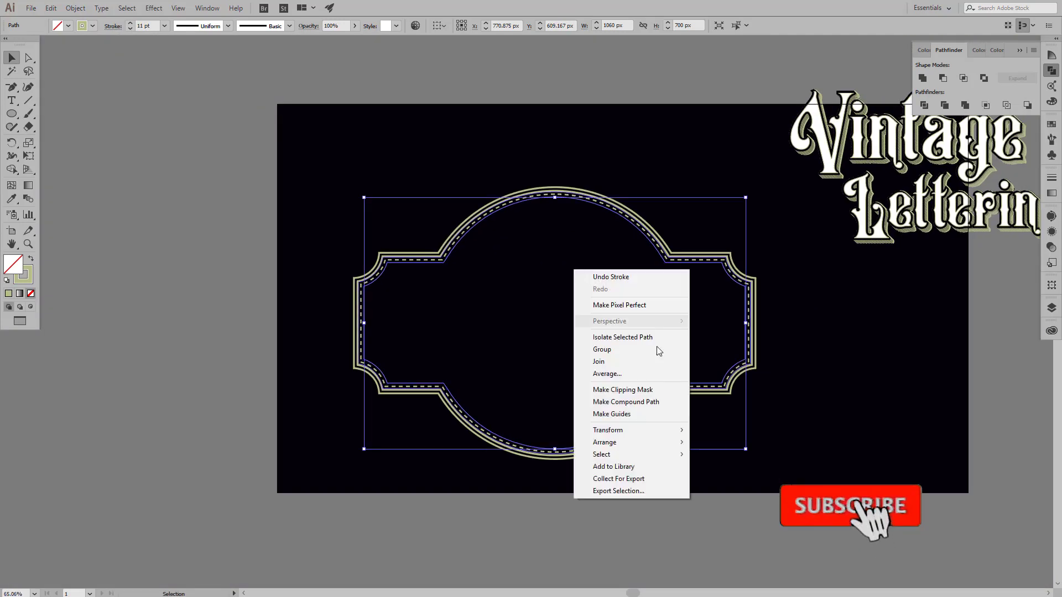
left_click(746, 456)
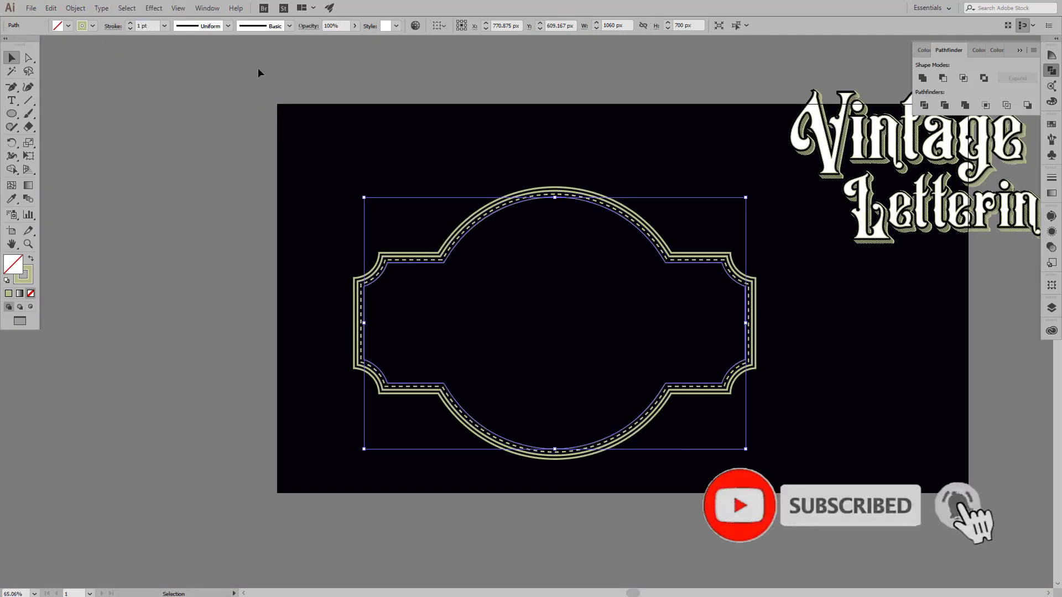
left_click(119, 32)
left_click(472, 197)
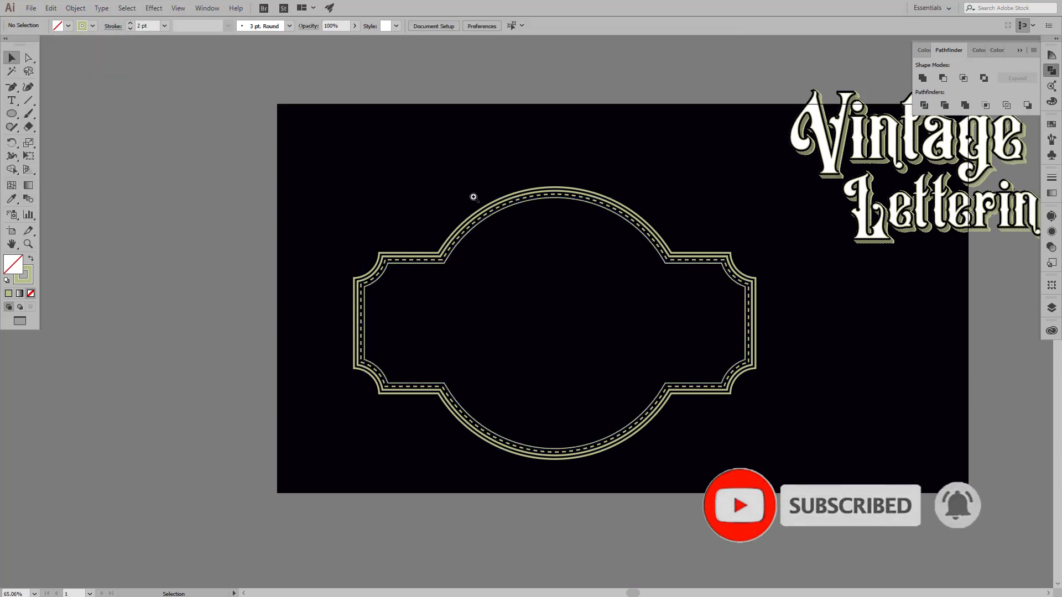
scroll(481, 297, "up", 4)
left_click(481, 293)
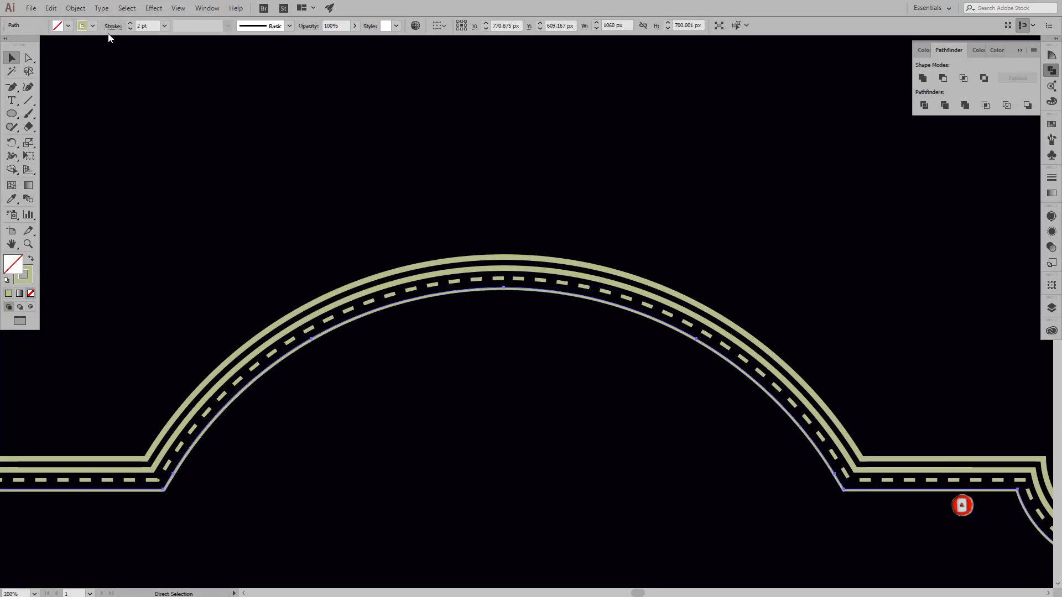
left_click(145, 26)
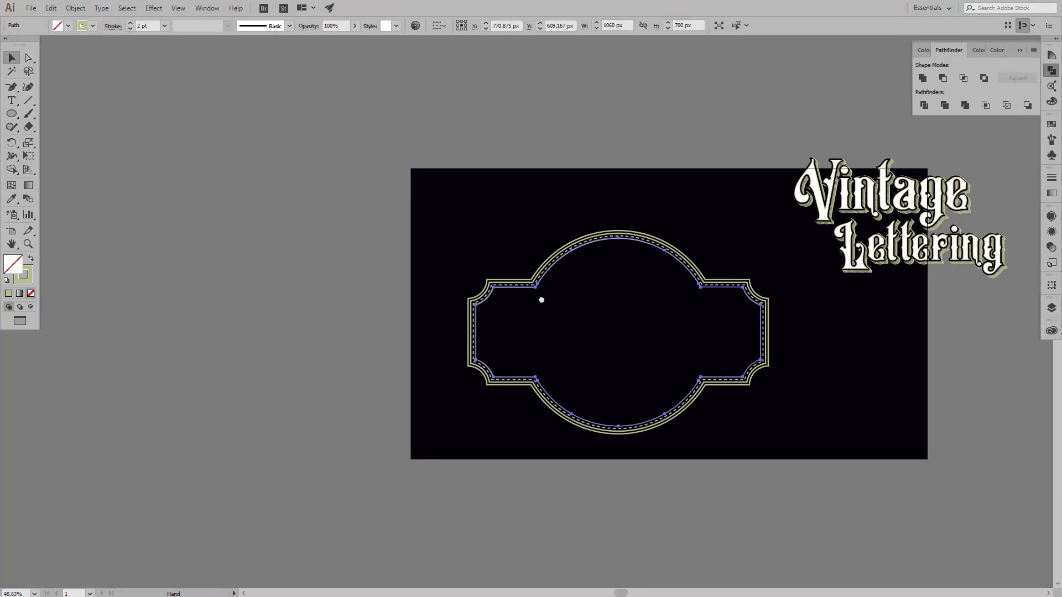
Step: Expand the frame outlines into filled shapes and select all the badge frame paths
left_click(75, 8)
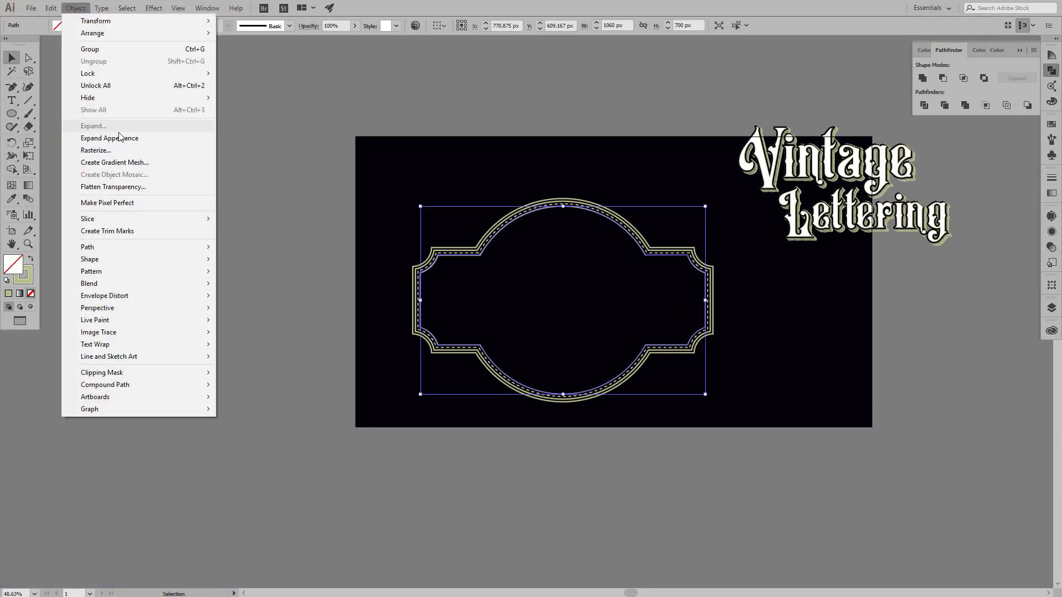
left_click(89, 137)
left_click_drag(357, 188, 719, 416)
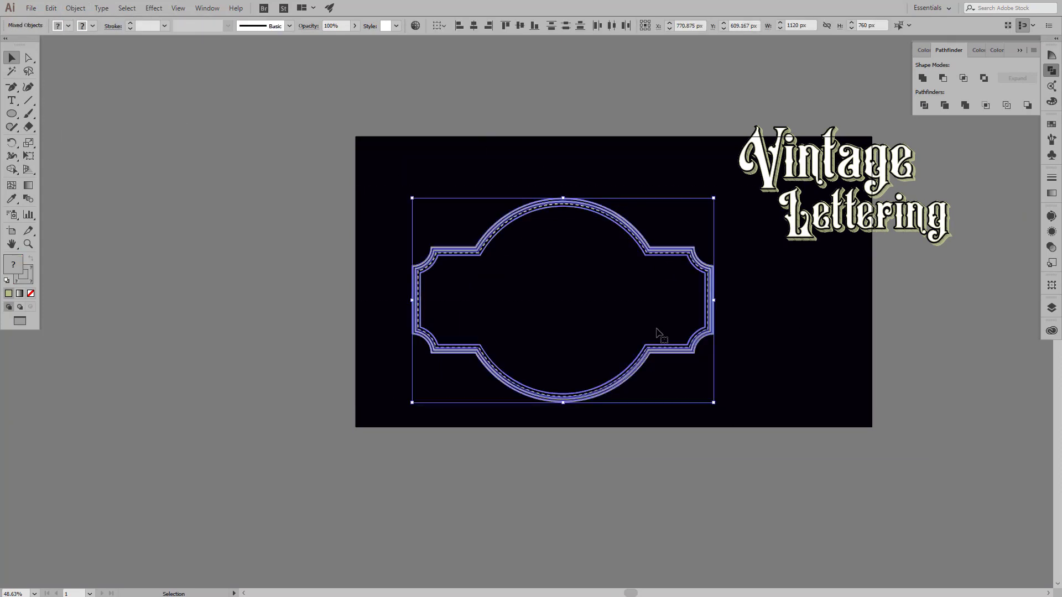
left_click(664, 232)
left_click(75, 8)
left_click(89, 85)
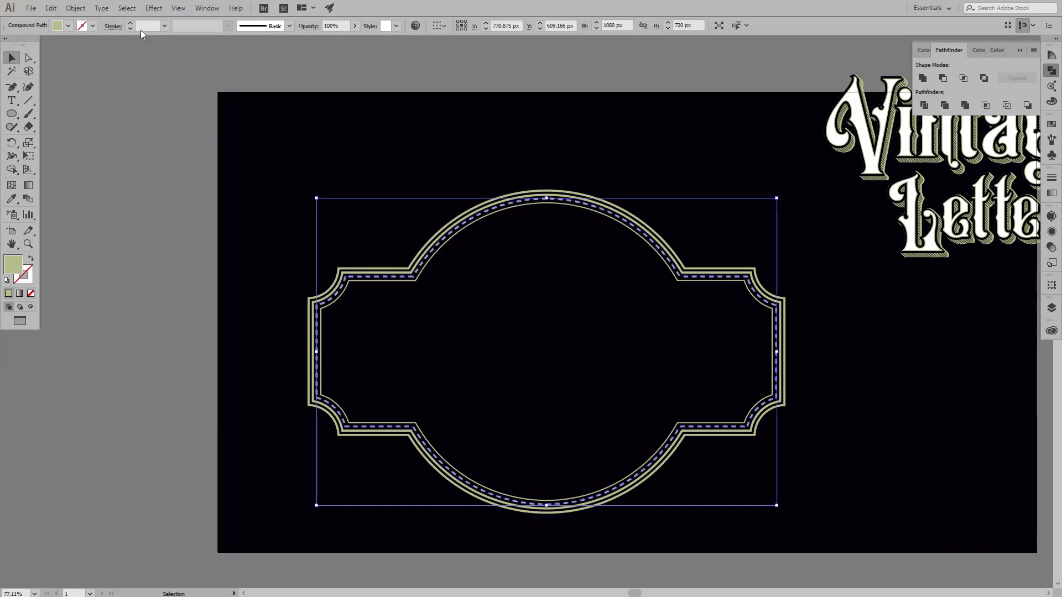
left_click(773, 477)
left_click_drag(773, 476, 363, 230)
scroll(387, 238, "up", 5)
Step: Delete the two leftover inner regions with Shape Builder, then zoom out and deselect
key("shift+m")
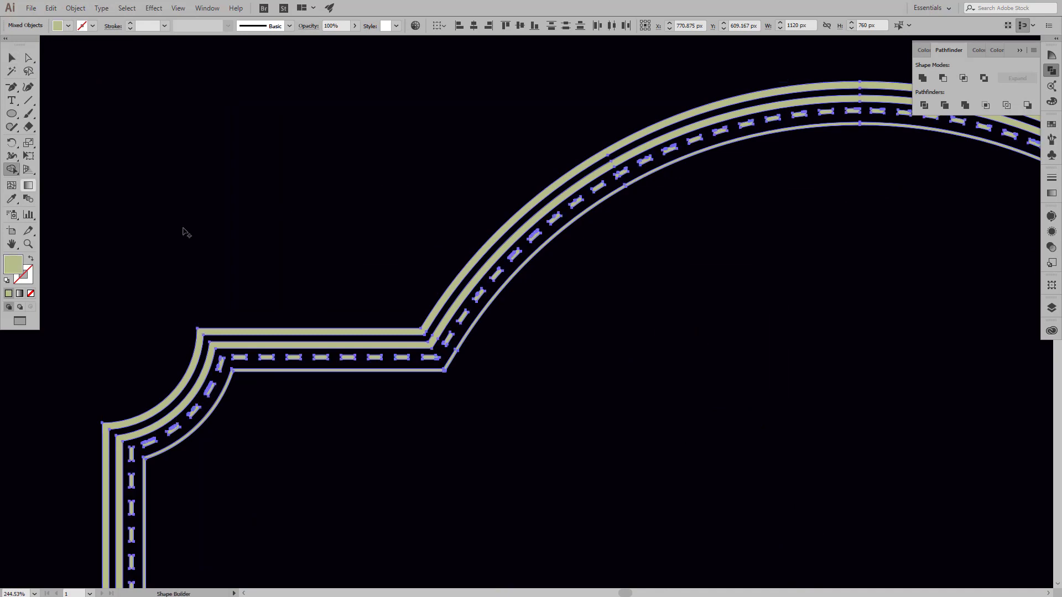
left_click(449, 403, "alt")
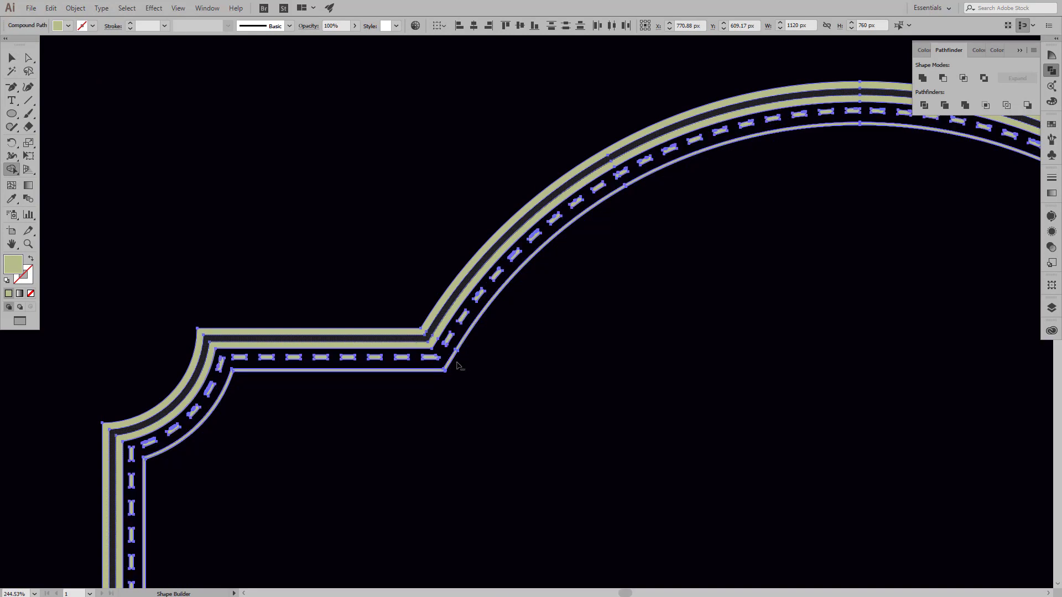
left_click(458, 366, "alt")
scroll(277, 253, "down", 5)
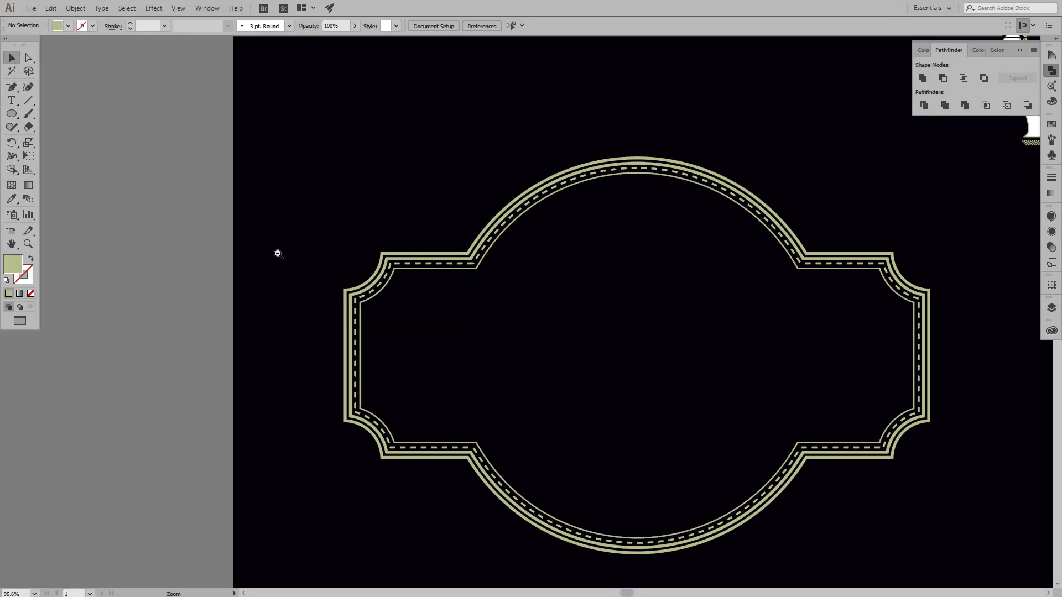
key("v")
left_click(604, 277)
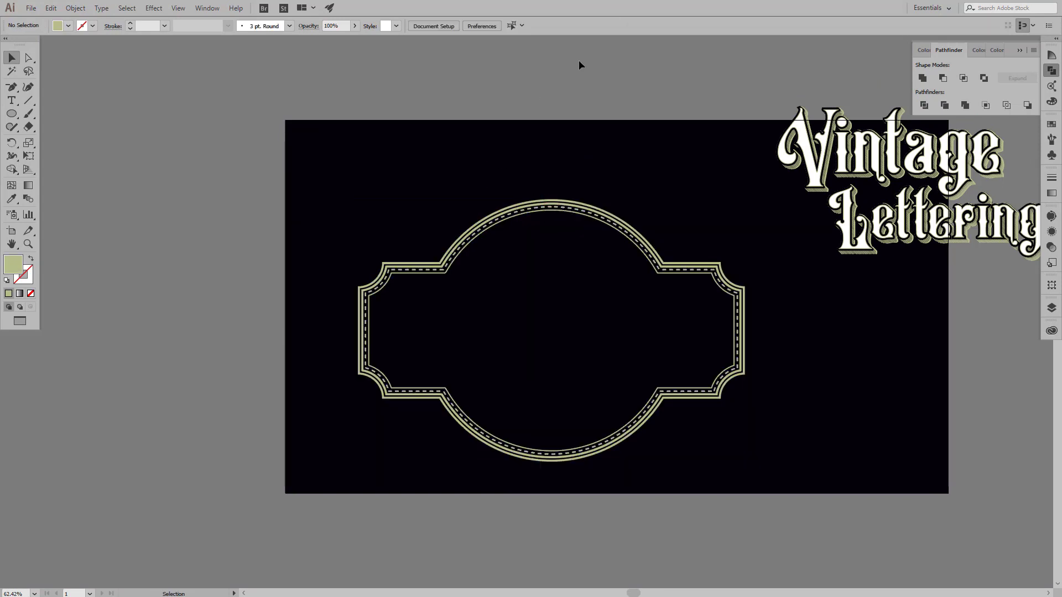
Step: Draw a filled sage circle in the centre of the badge frame
left_click_drag(554, 331, 642, 420)
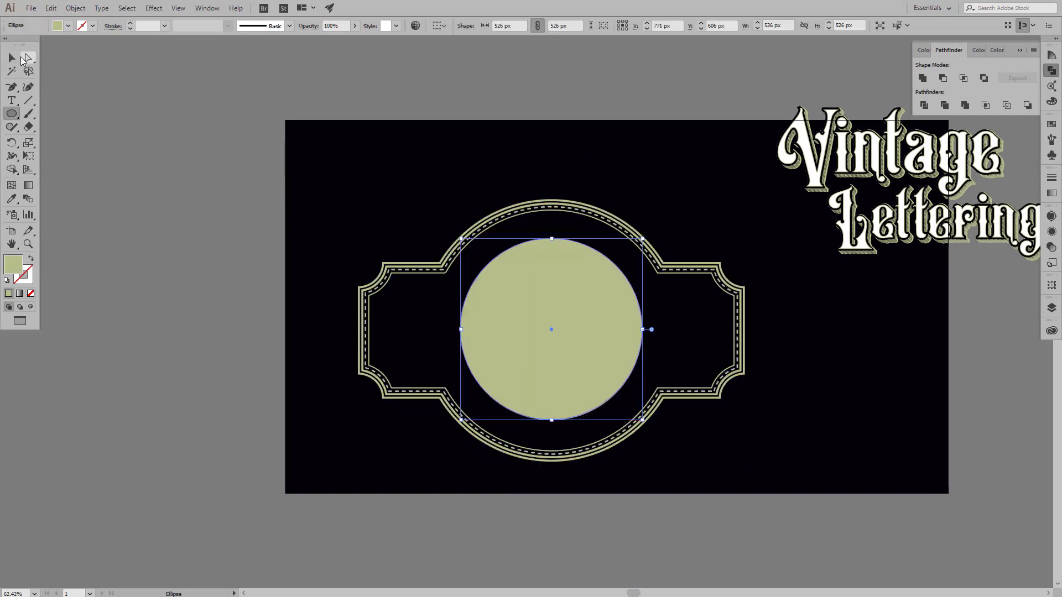
key("v")
key("ctrl+a")
left_click(631, 161)
key("ctrl+a")
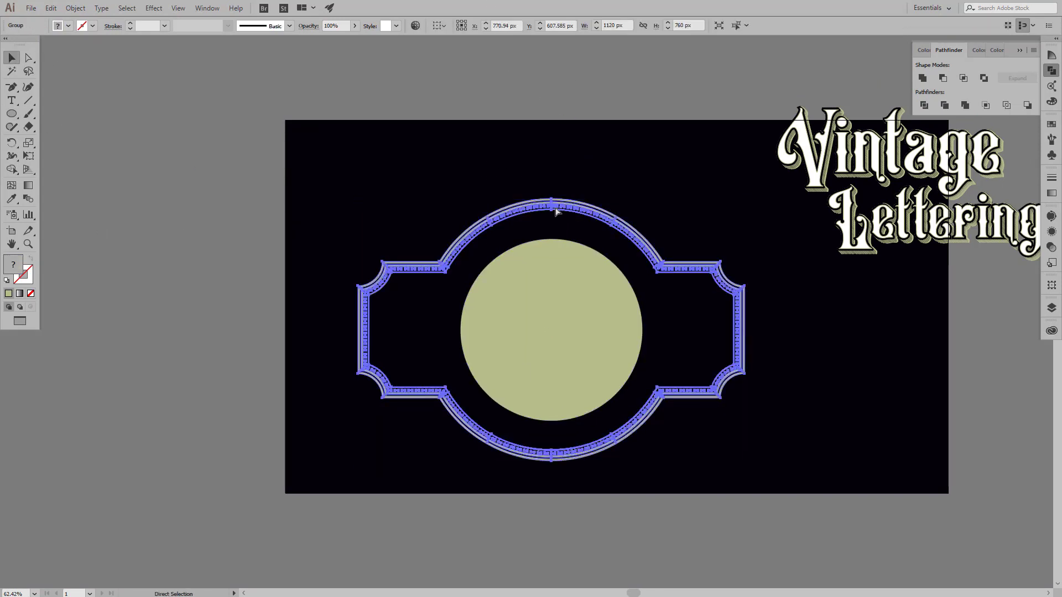
left_click(643, 159)
key("ctrl+a")
left_click(477, 147)
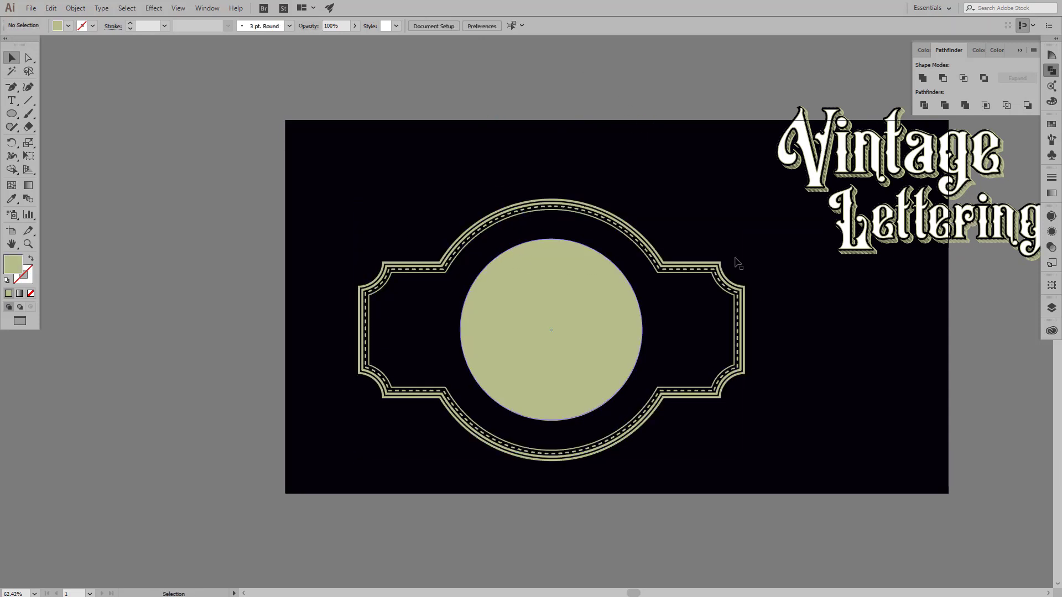
Step: Pen-draw one half of a pointed spike rising from the top of the arch
left_click(553, 202)
left_click_drag(546, 173, 610, 181)
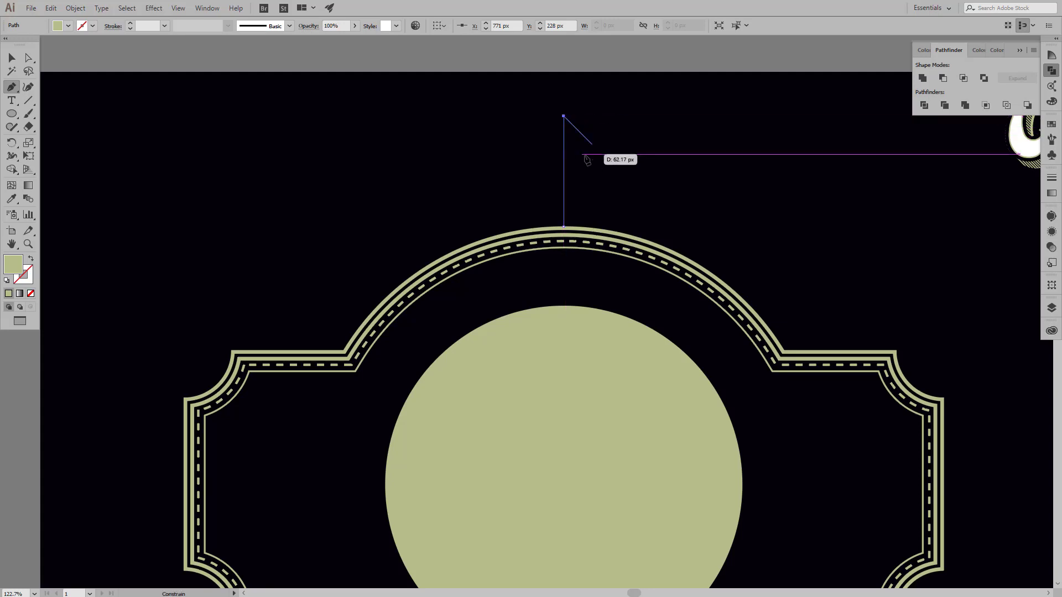
left_click(569, 148)
left_click(579, 176)
left_click(590, 203)
scroll(598, 184, "up", 2, "alt")
left_click(574, 205)
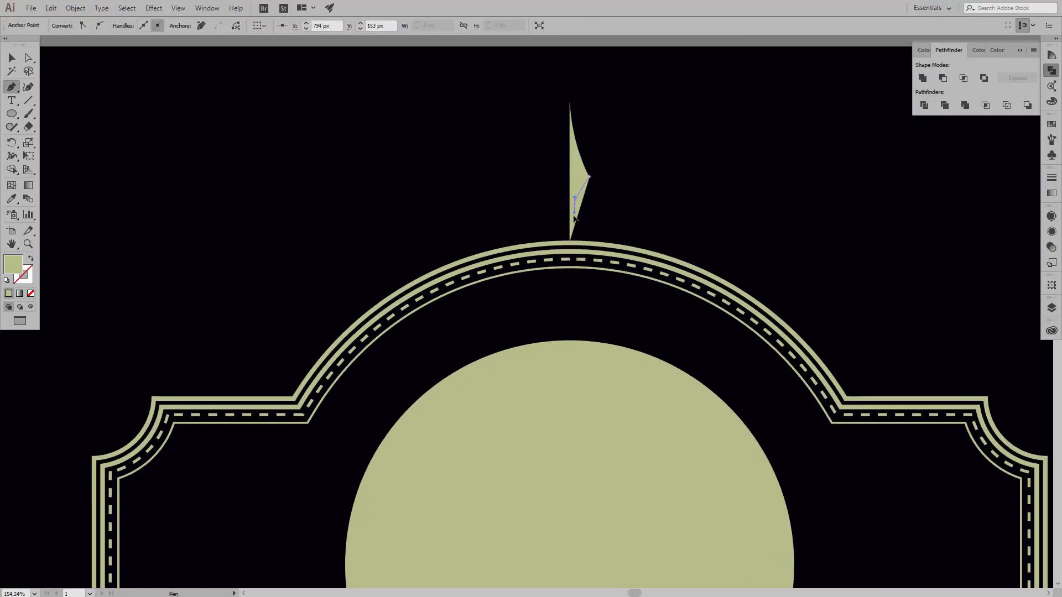
left_click(579, 242)
left_click(28, 58)
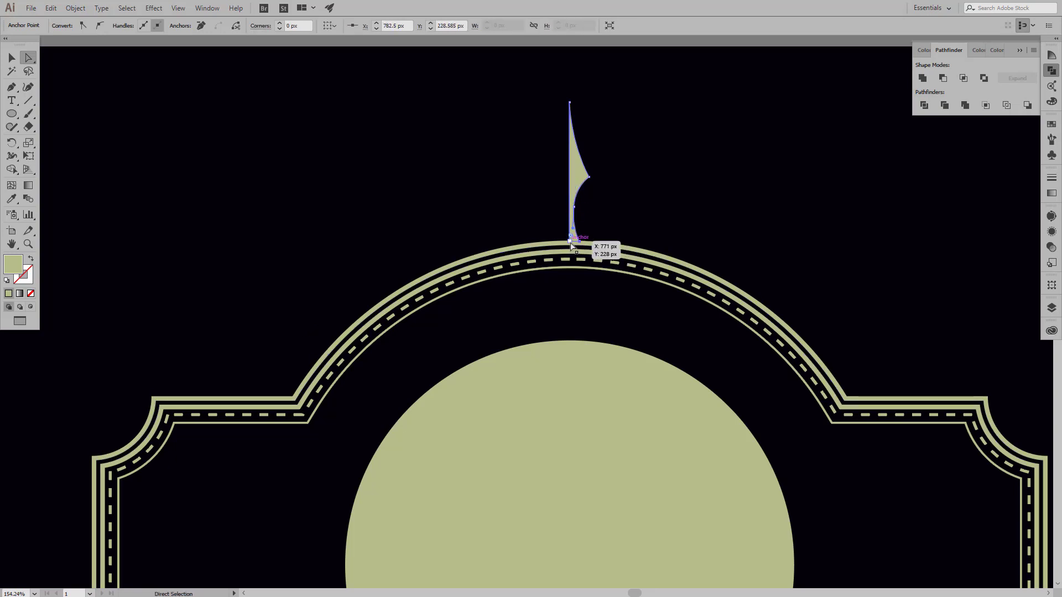
left_click(463, 134)
Step: Resize the spike half to 23 × 167 px and adjust its right-middle anchor
left_click(575, 183)
left_click_drag(589, 103, 589, 102)
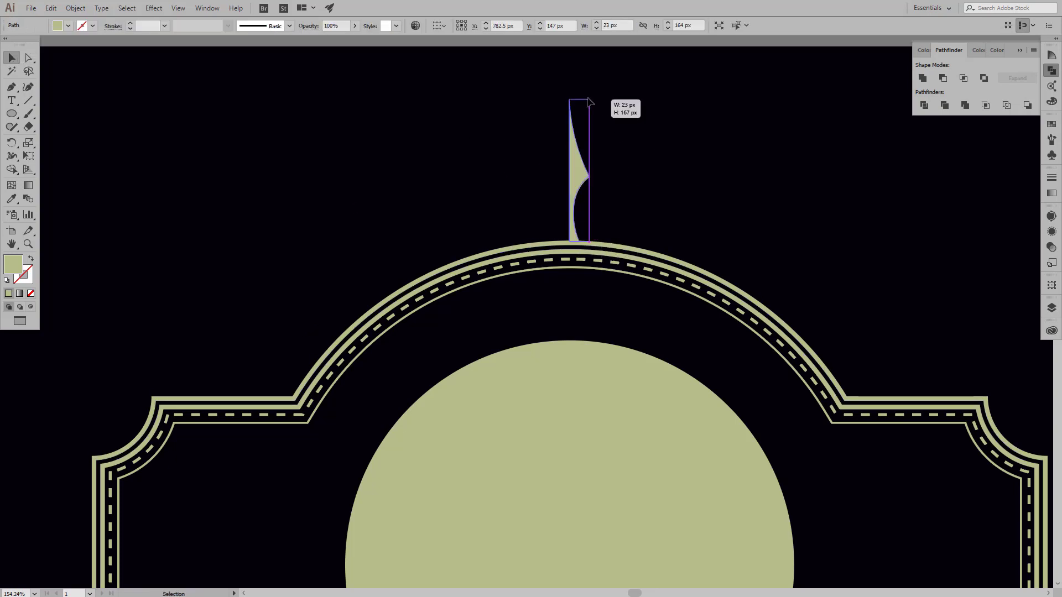
key("a")
left_click(589, 172)
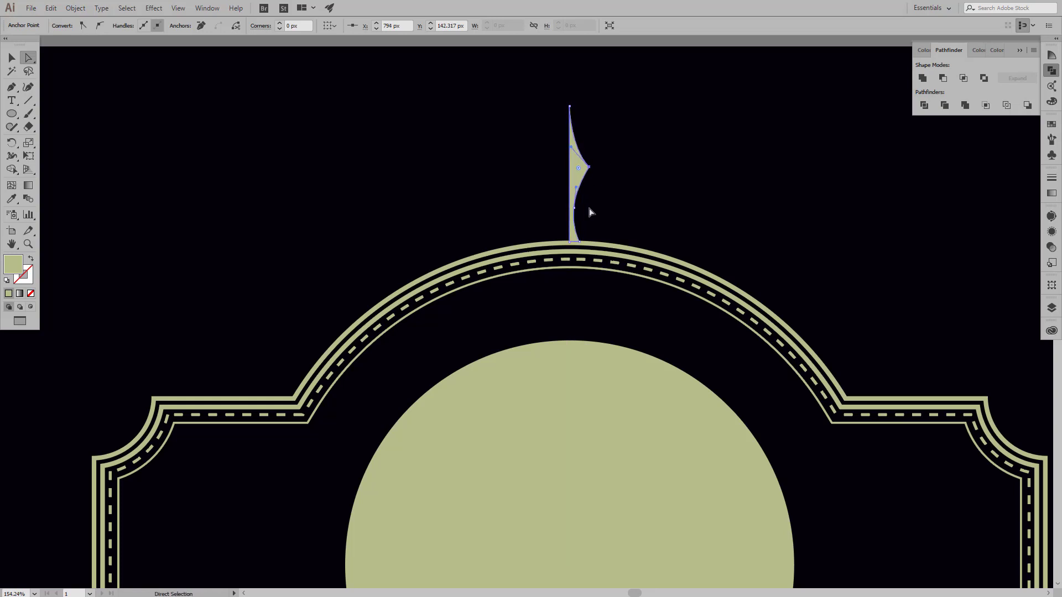
left_click(584, 231)
Step: Reflect-copy the spike half, butt both halves together, and shrink the finished spike
right_click(487, 161)
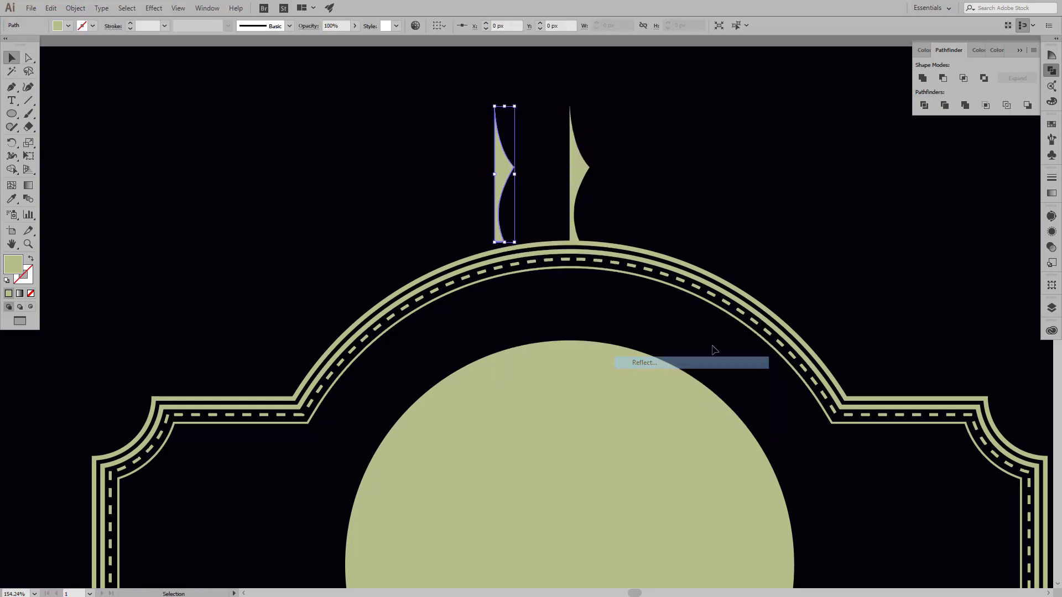
left_click_drag(567, 190, 567, 189)
scroll(574, 123, "up", 5, "alt")
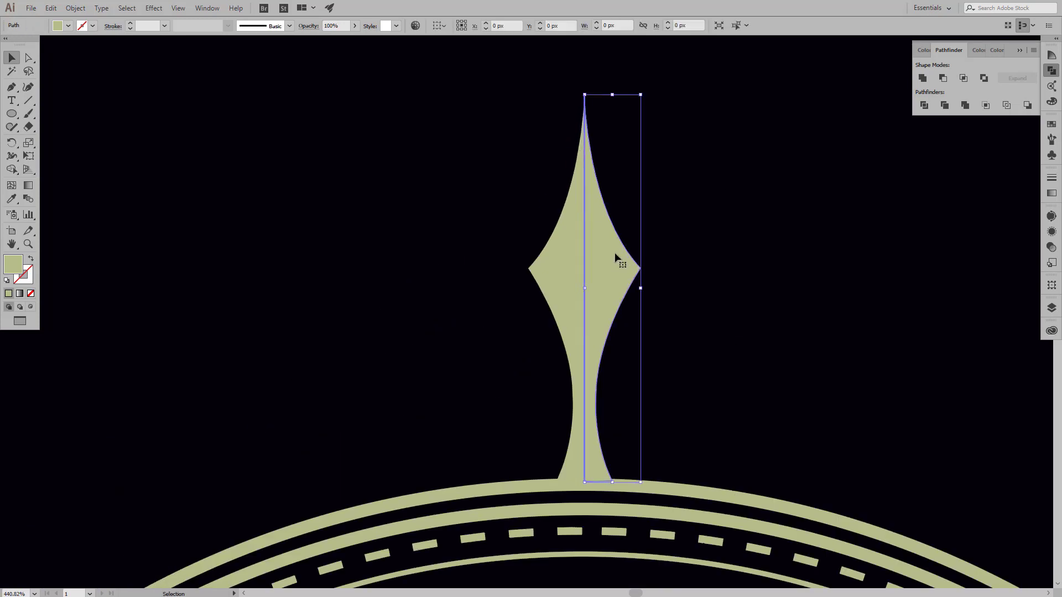
left_click(559, 182, "shift")
left_click_drag(641, 95, 590, 143)
left_click(670, 217)
scroll(671, 217, "down", 5, "alt")
left_click(574, 182)
left_click(620, 183)
scroll(526, 116, "down", 5, "alt")
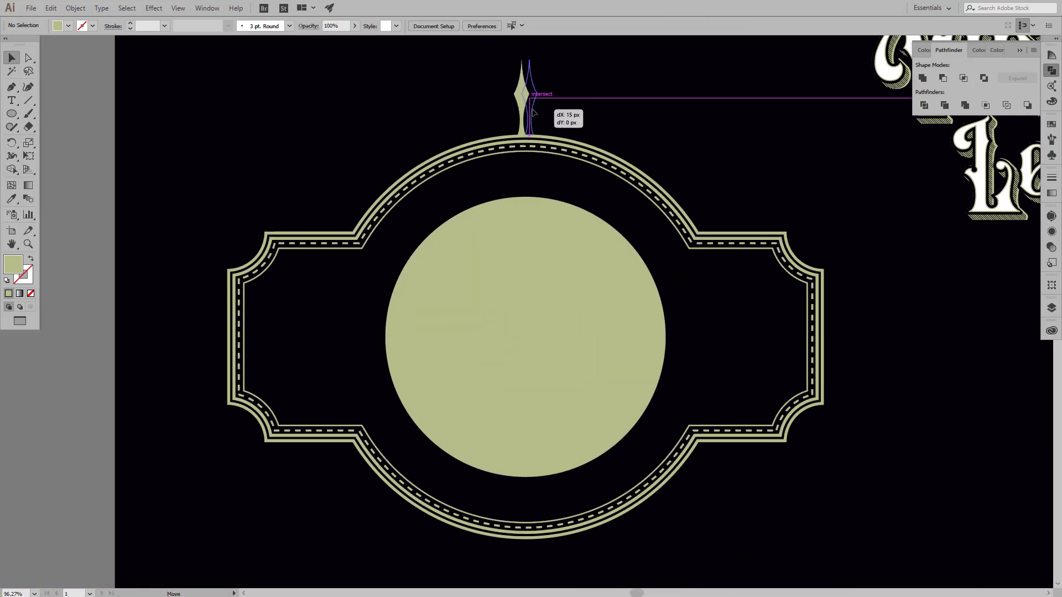
Step: Centre the spike on the arch and move the ornament set beside the badge artboard
left_click_drag(534, 113, 534, 113)
scroll(606, 204, "down", 8, "alt")
scroll(645, 168, "down", 10)
scroll(585, 466, "up", 3, "alt")
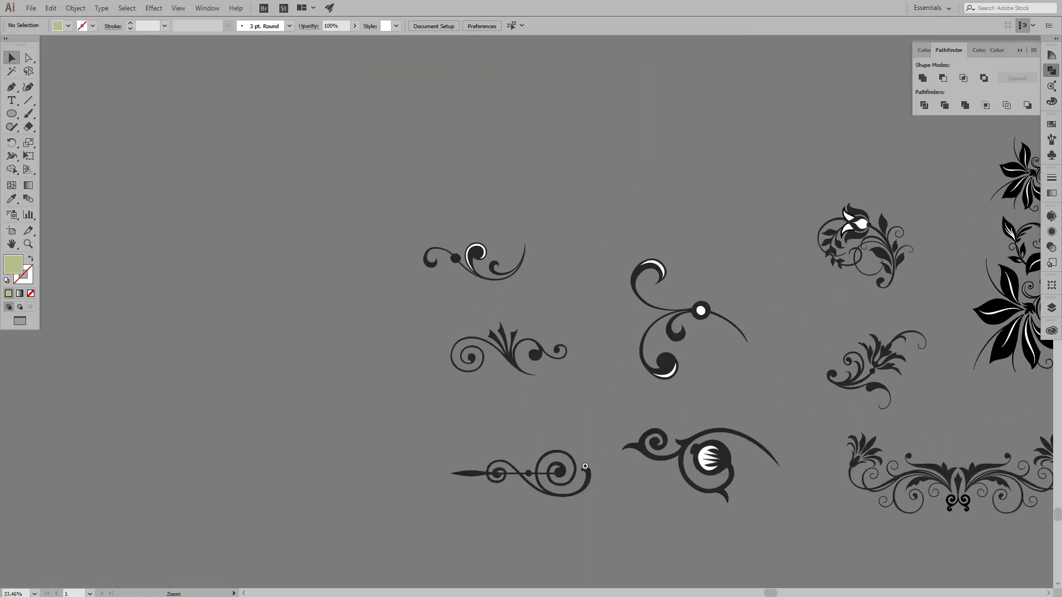
left_click_drag(457, 435, 479, 477)
scroll(479, 477, "down", 5, "alt")
left_click_drag(691, 396, 868, 503)
left_click_drag(779, 437, 547, 177)
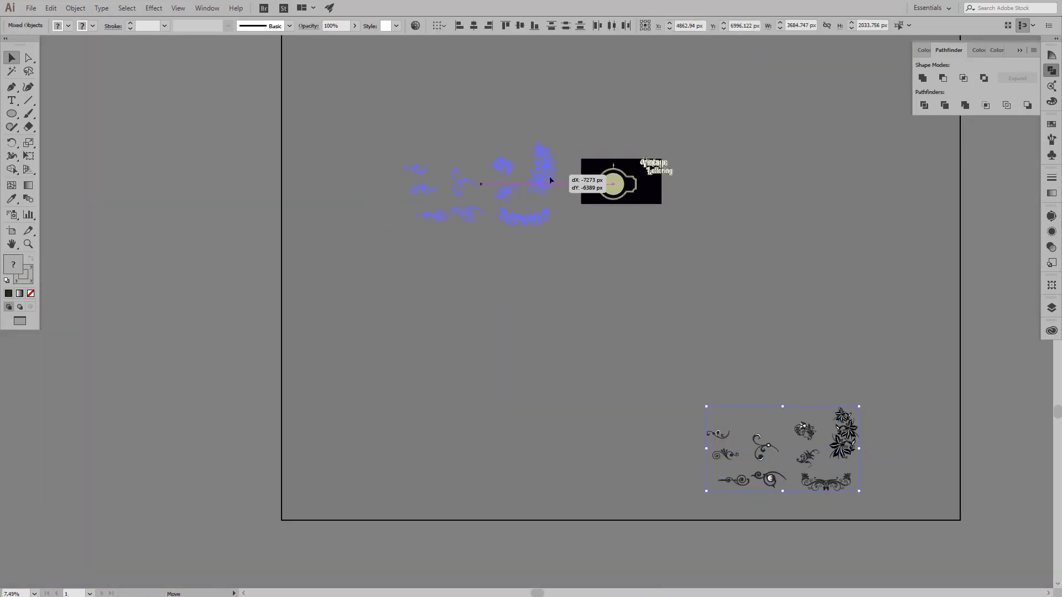
scroll(478, 279, "up", 3, "alt")
key("ctrl+shift+a")
scroll(478, 279, "down", 2, "alt")
Step: Bring the spiral swirl ornament toward the badge and resize it slightly
left_click_drag(158, 405, 364, 438)
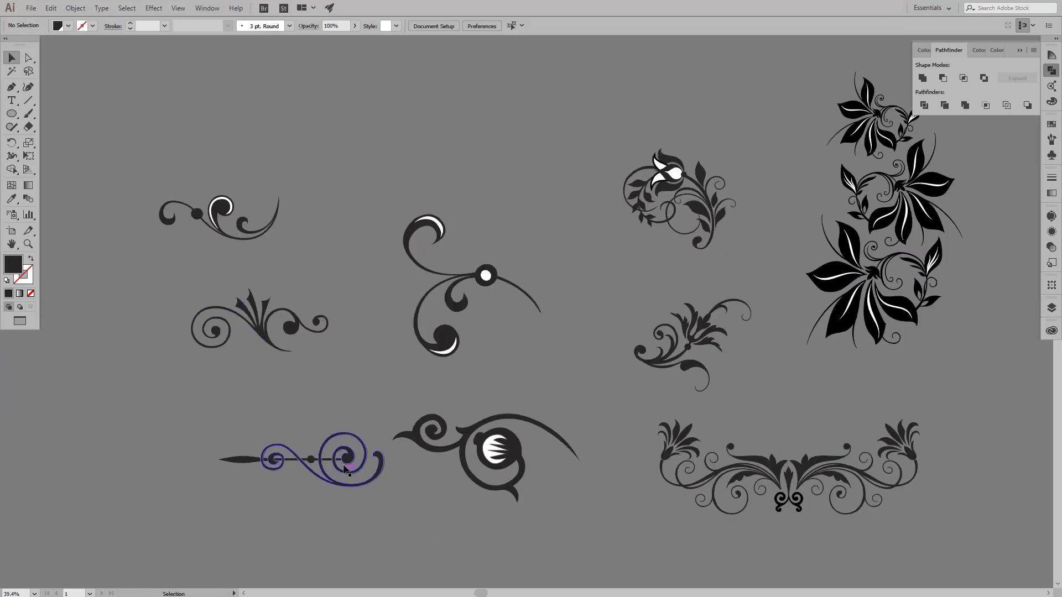
left_click_drag(973, 414, 973, 413)
left_click_drag(974, 413, 351, 386)
right_click(347, 355)
key("Escape")
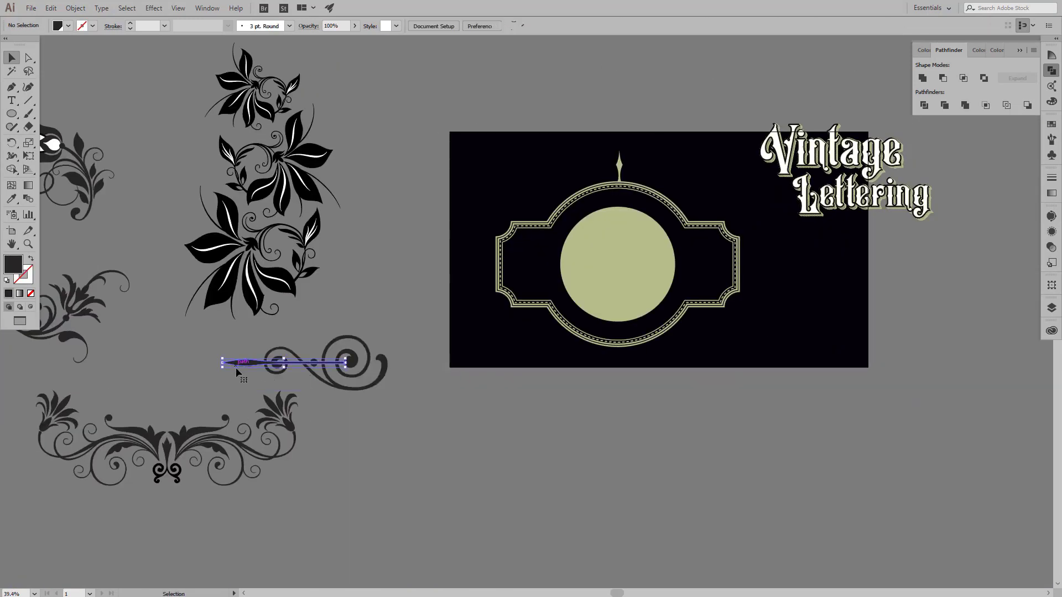
left_click(383, 366)
scroll(352, 354, "up", 3, "alt")
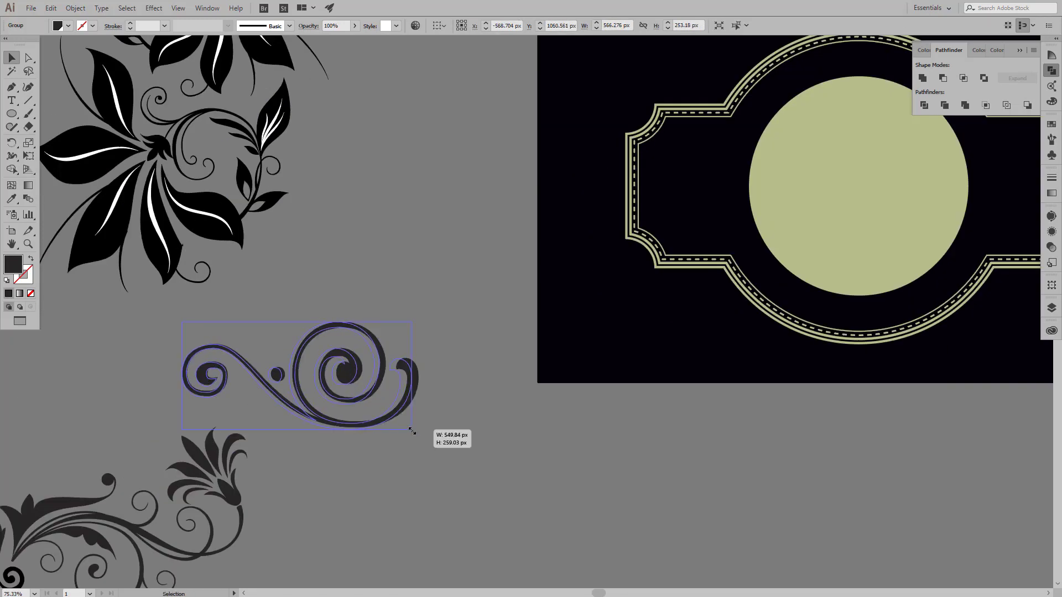
left_click_drag(415, 419, 411, 430)
Step: Recolour the swirl to the circle's sage, bring it to front, and place it atop the badge
left_click(11, 198)
left_click(838, 146)
mouse_move(411, 322)
left_mouse_down()
mouse_move(339, 364)
mouse_move(680, 107)
left_mouse_up()
right_click(467, 363)
left_click(475, 370)
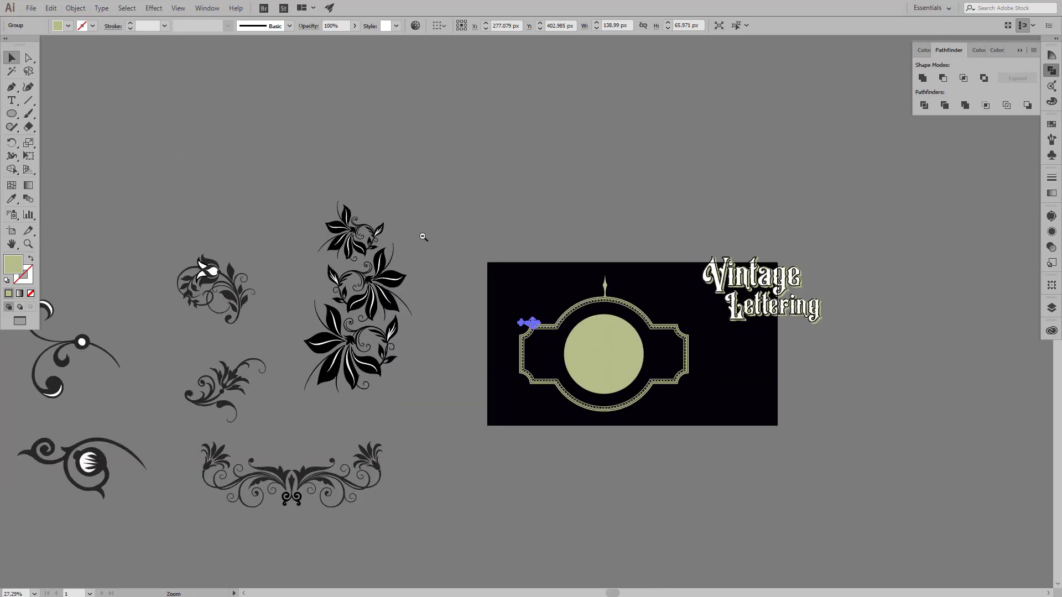
left_click_drag(580, 262, 614, 261)
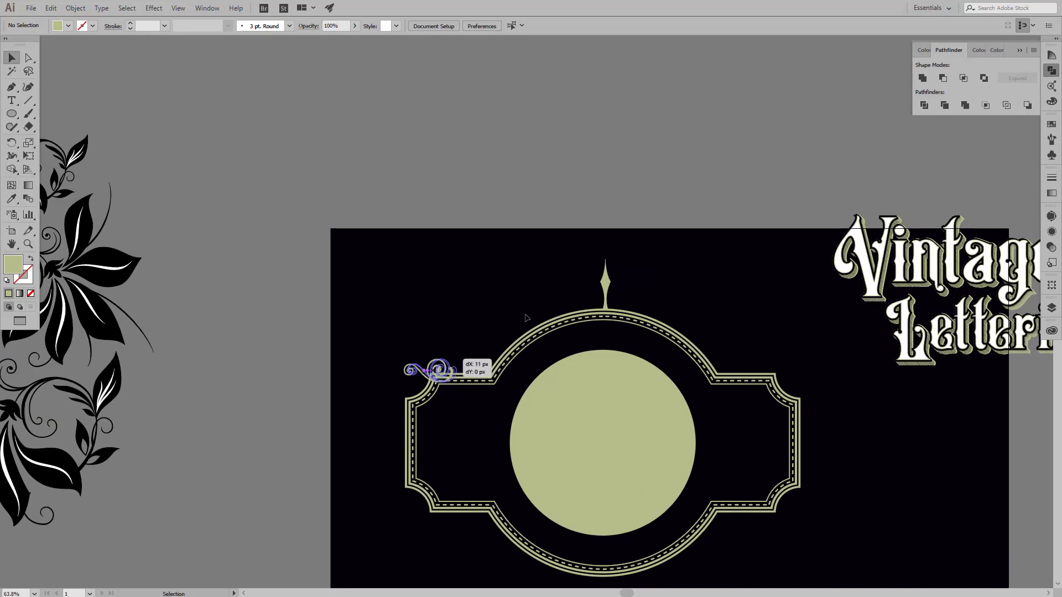
left_click_drag(432, 371, 677, 282)
Step: Rotate the swirl to follow the arch and set it beside the spike
right_click(677, 279)
key("Escape")
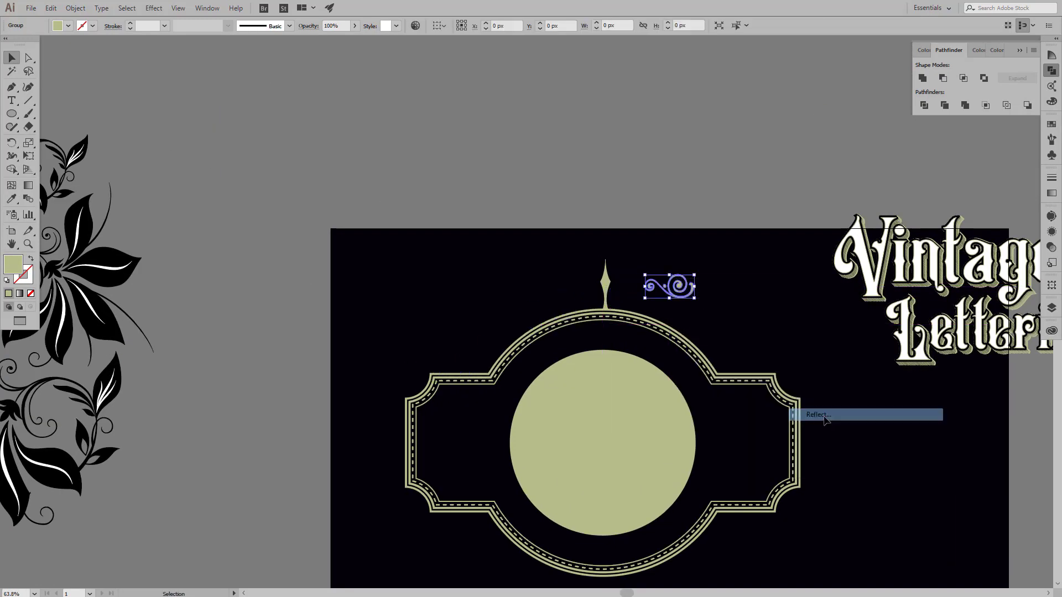
scroll(698, 286, "up", 3)
left_click_drag(747, 305, 666, 313)
mouse_move(632, 313)
left_mouse_down()
mouse_move(671, 304)
mouse_move(553, 310)
left_mouse_up()
left_click(606, 315)
Step: Reflect-copy the swirl across a vertical axis onto the spike's right side
scroll(605, 316, "up", 3)
right_click(556, 307)
left_click(689, 388)
left_click(835, 409)
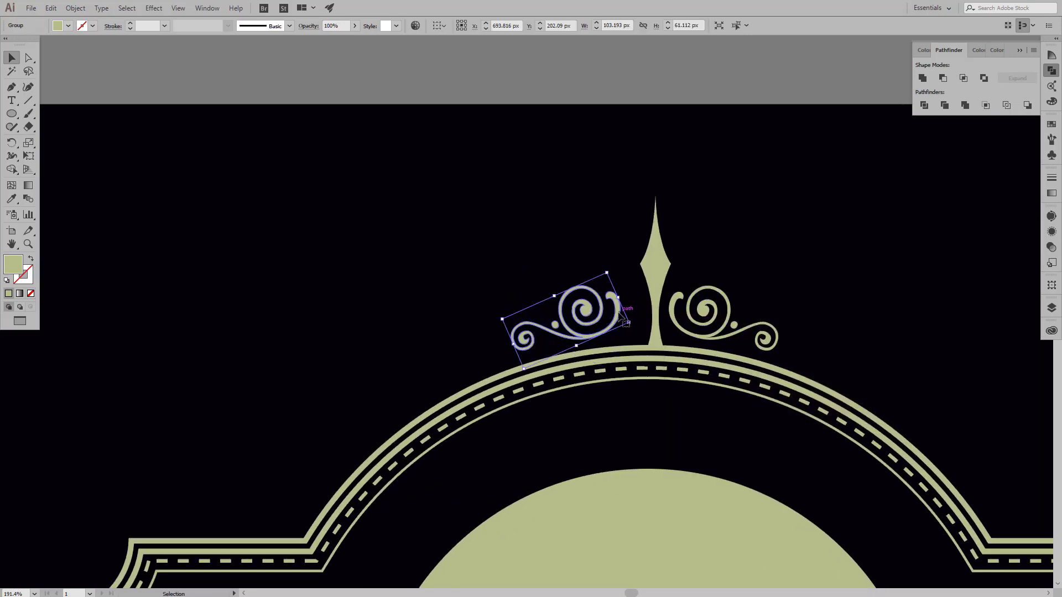
left_click_drag(632, 317, 647, 317)
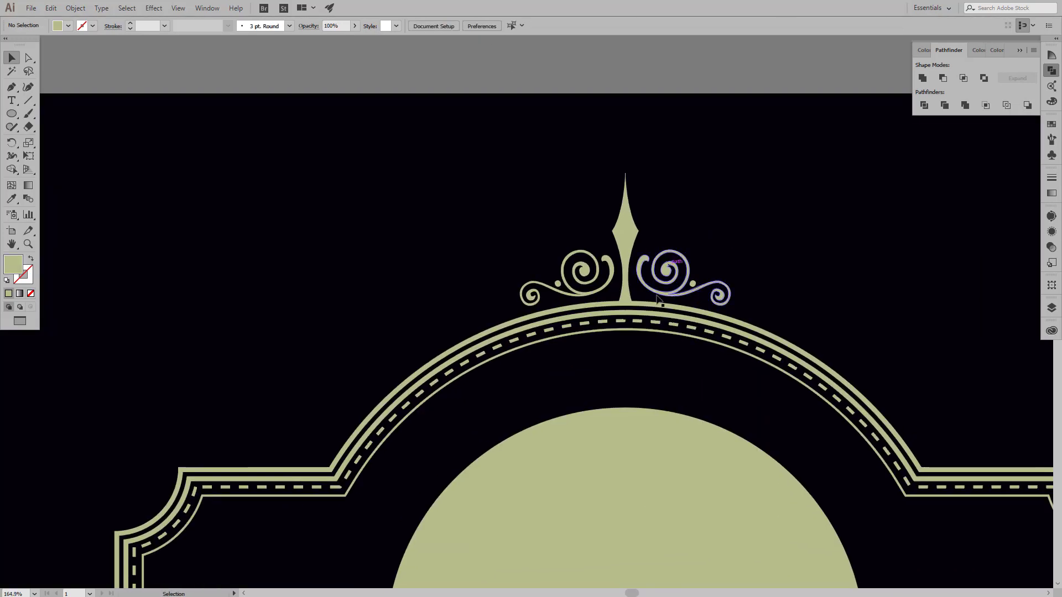
left_click_drag(12, 122, 51, 135)
scroll(578, 243, "up", 3)
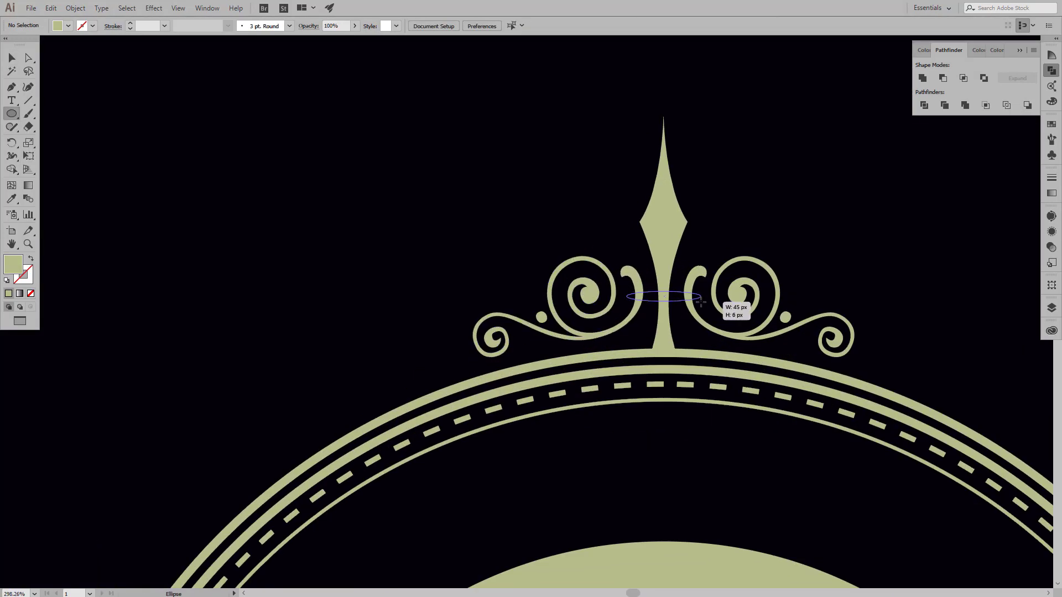
Step: Draw a thin ellipse across the spike's stem
left_click_drag(701, 302, 698, 300)
key("v")
scroll(650, 293, "up", 3)
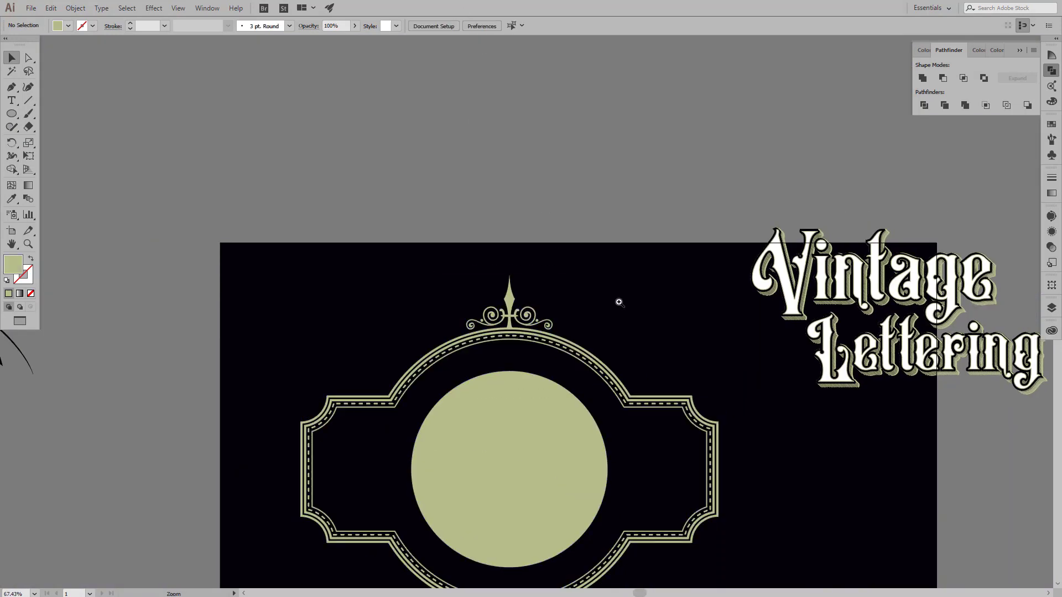
scroll(619, 302, "down", 2)
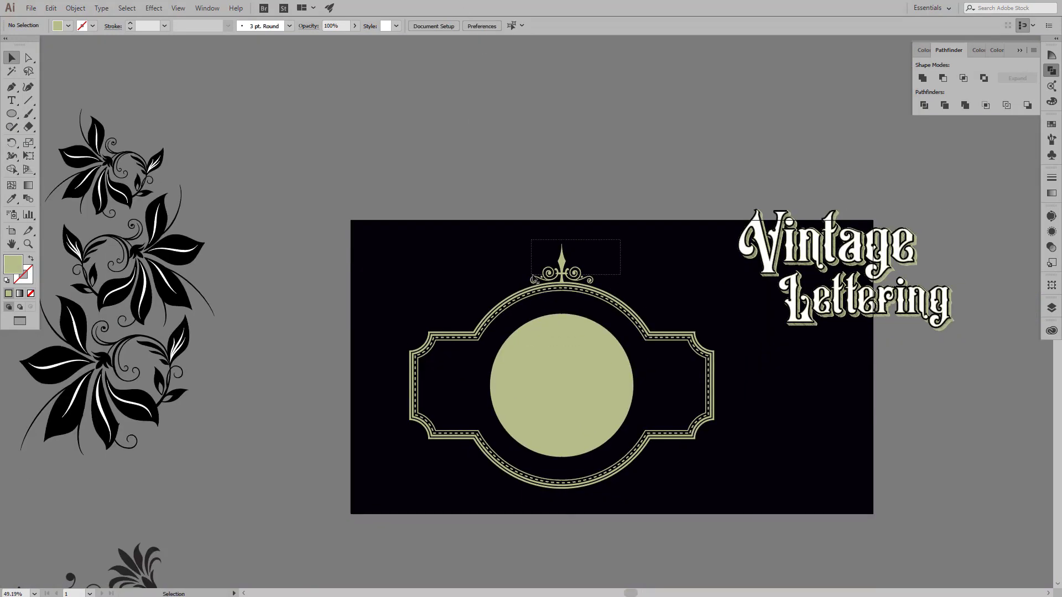
Step: Duplicate the top ornament mirrored below the frame, and copy the spike to the badge's right
left_click_drag(564, 260, 792, 471)
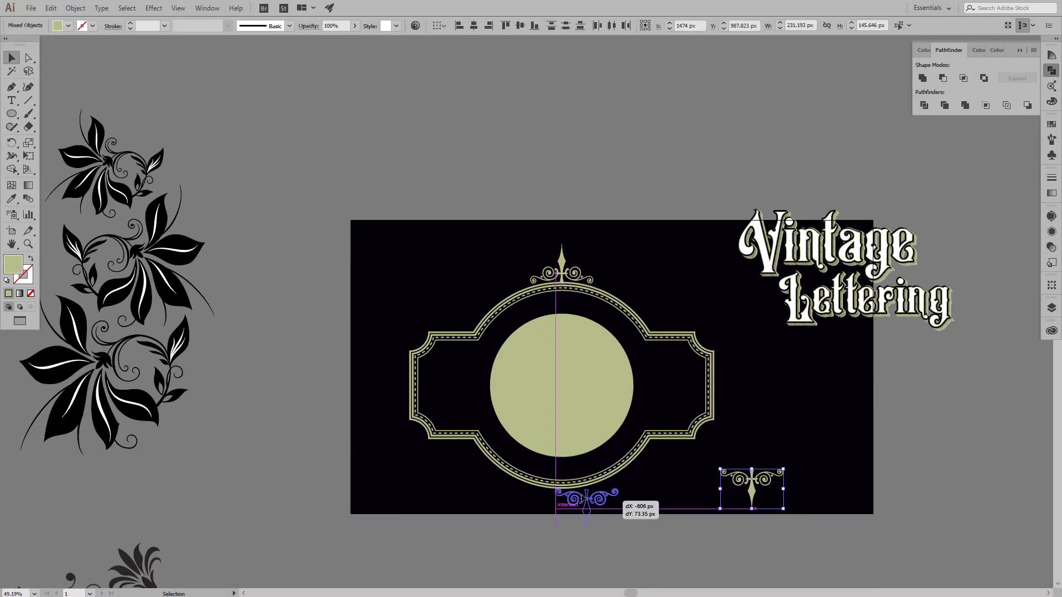
left_click_drag(586, 500, 558, 499)
scroll(558, 499, "up", 5)
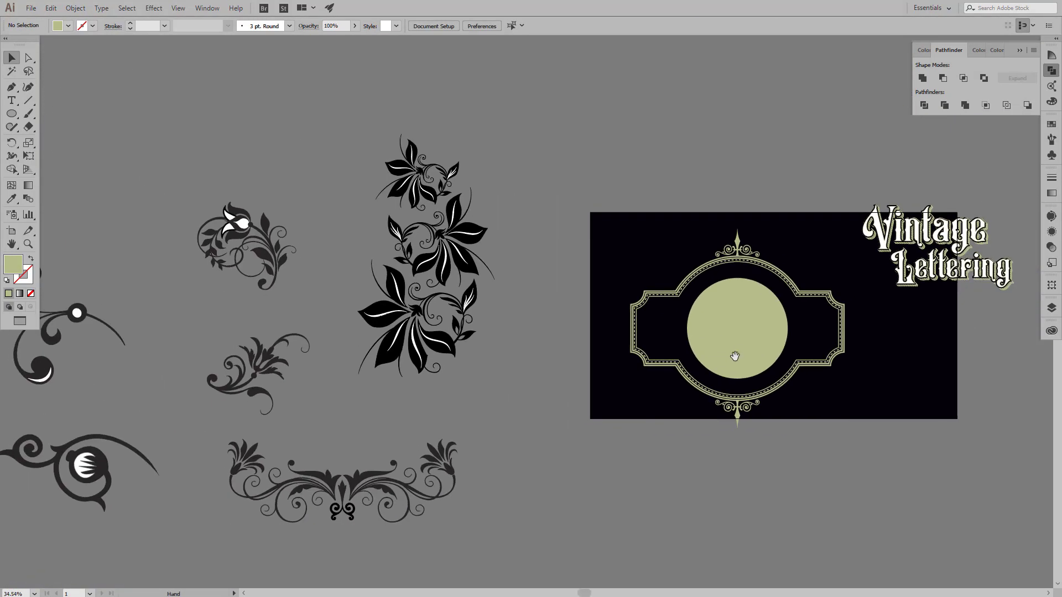
left_click_drag(735, 356, 852, 337)
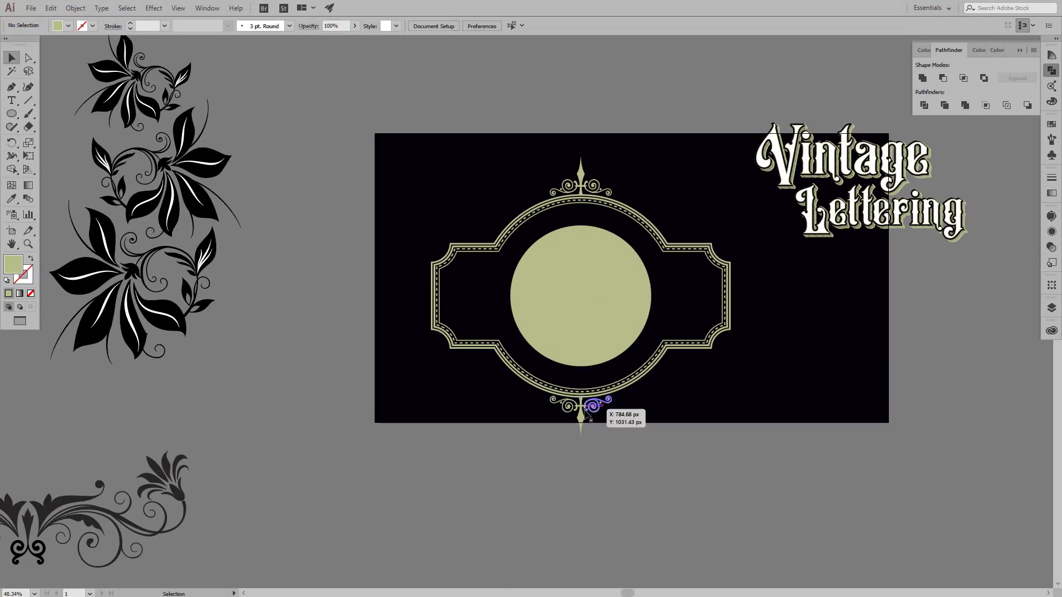
left_click_drag(741, 427, 798, 305)
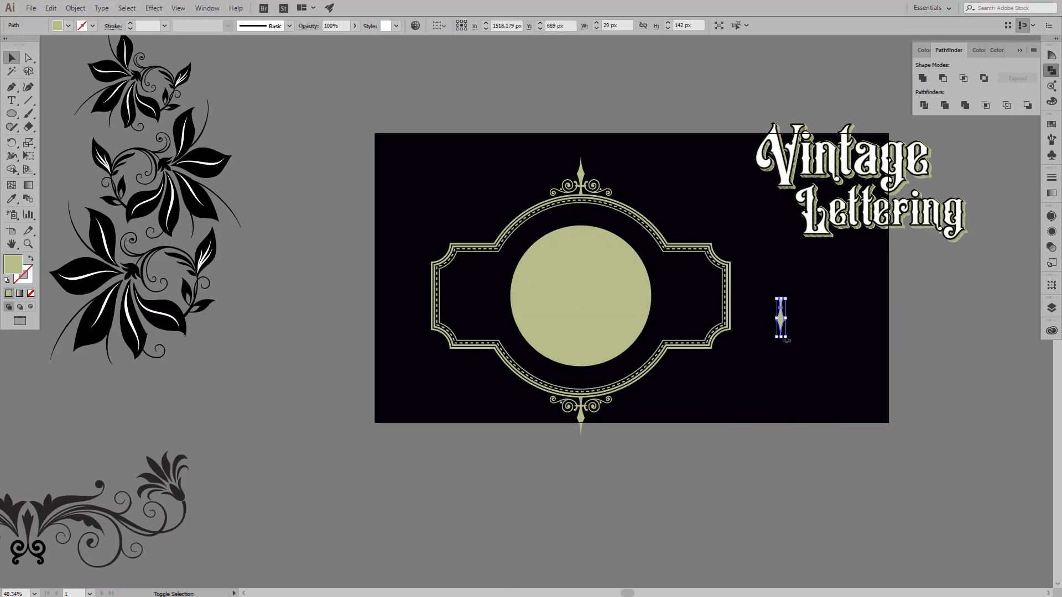
Step: Place the spike copy beside the frame's right edge and group the bottom ornament's pieces
left_click(737, 284)
left_click_drag(902, 380, 889, 360)
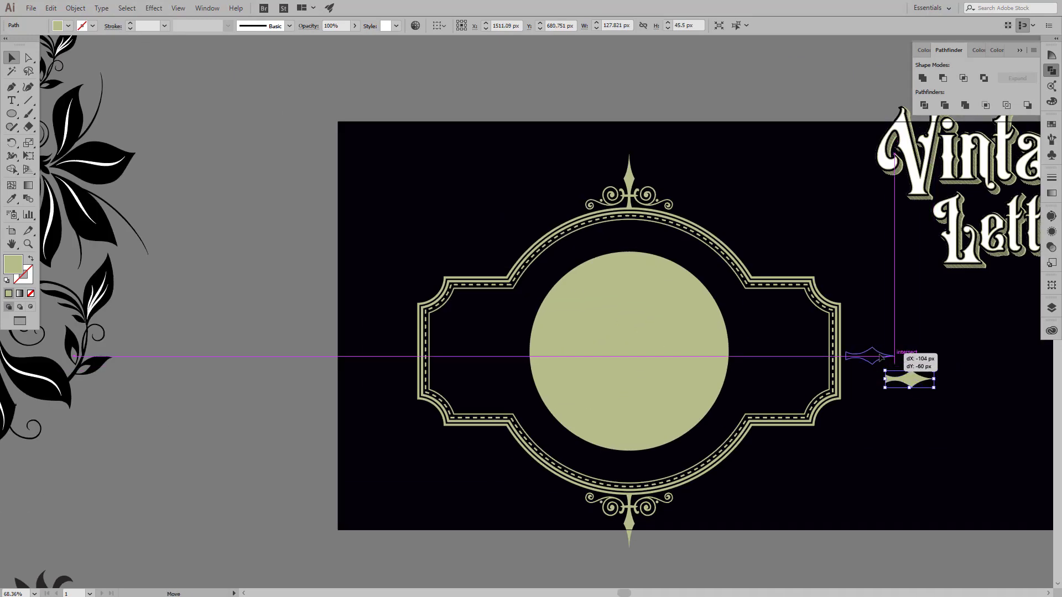
mouse_move(730, 387)
left_mouse_down()
mouse_move(721, 429)
mouse_move(980, 340)
left_mouse_up()
right_click(684, 409)
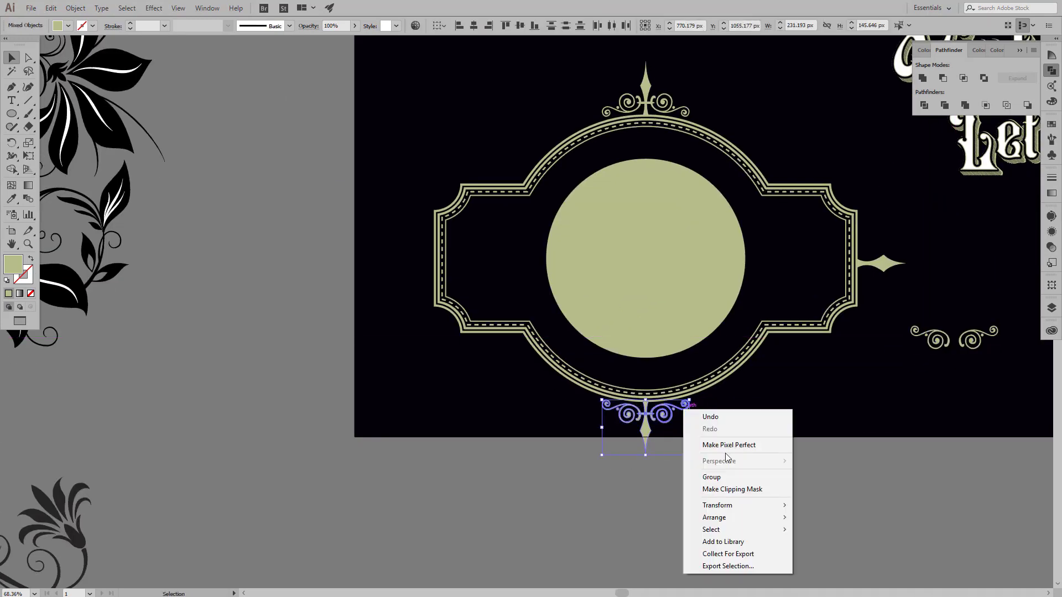
left_click(713, 476)
left_click_drag(723, 77, 597, 113)
left_click(592, 191, "shift")
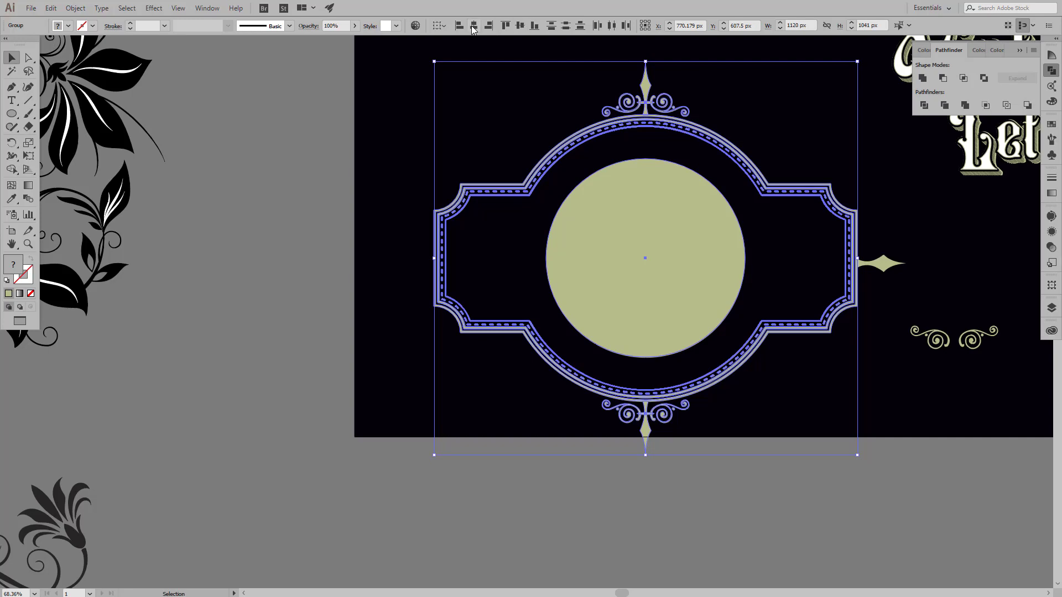
left_click(684, 412, "shift")
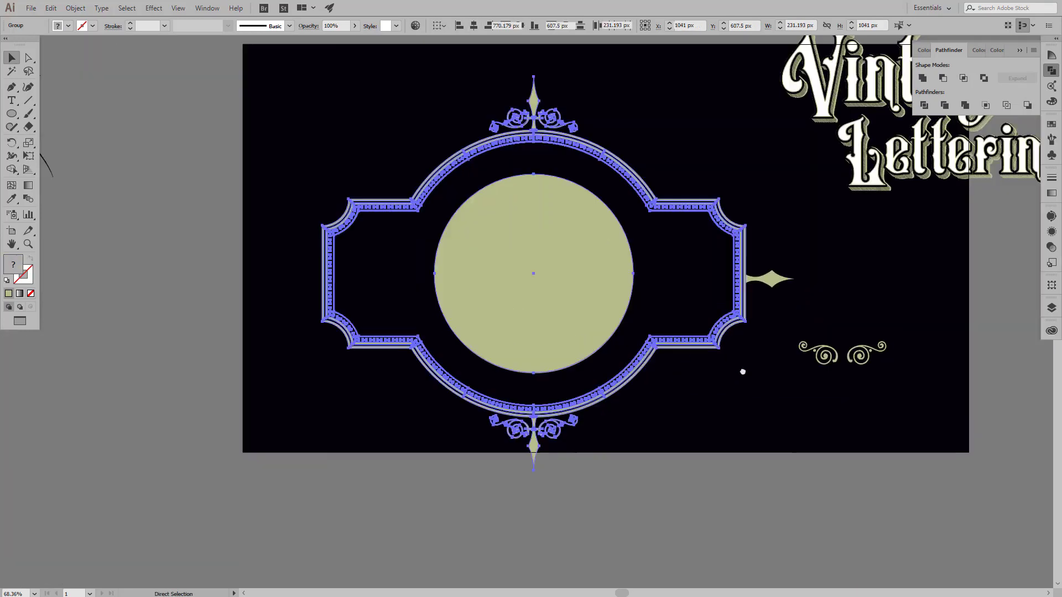
Step: Move the vertical swirl copy beside the frame's right and add a thin ellipse at the spike's base
left_click(880, 352)
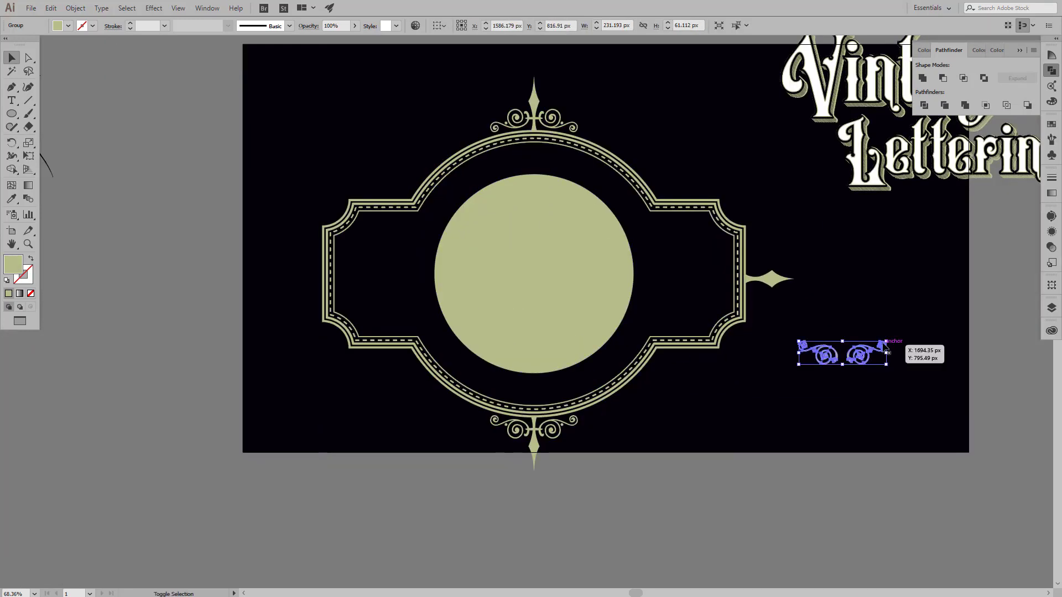
left_click_drag(884, 344, 763, 271)
left_click(824, 322)
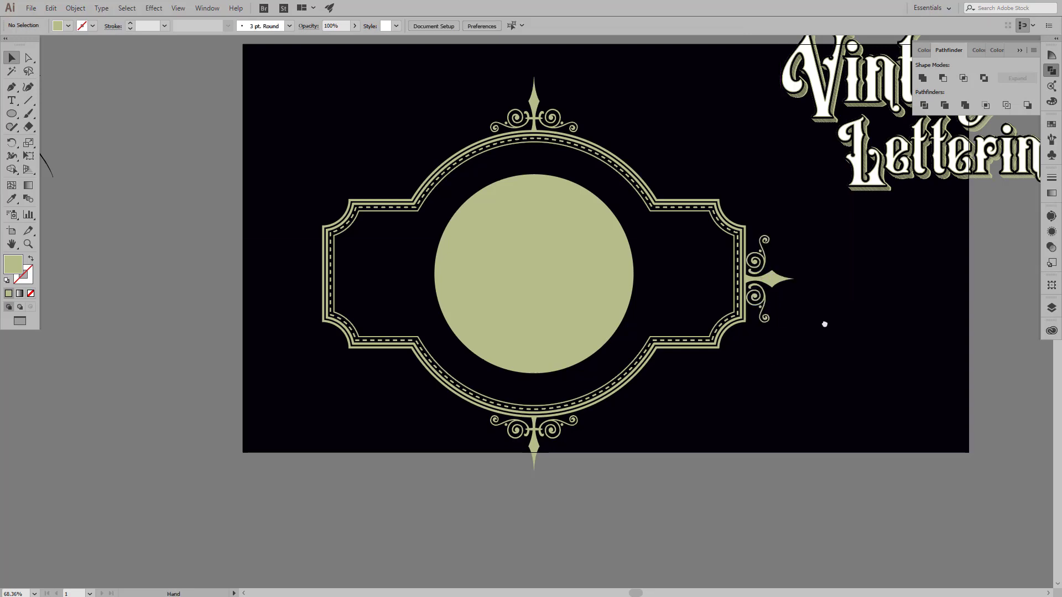
scroll(825, 323, "up", 5)
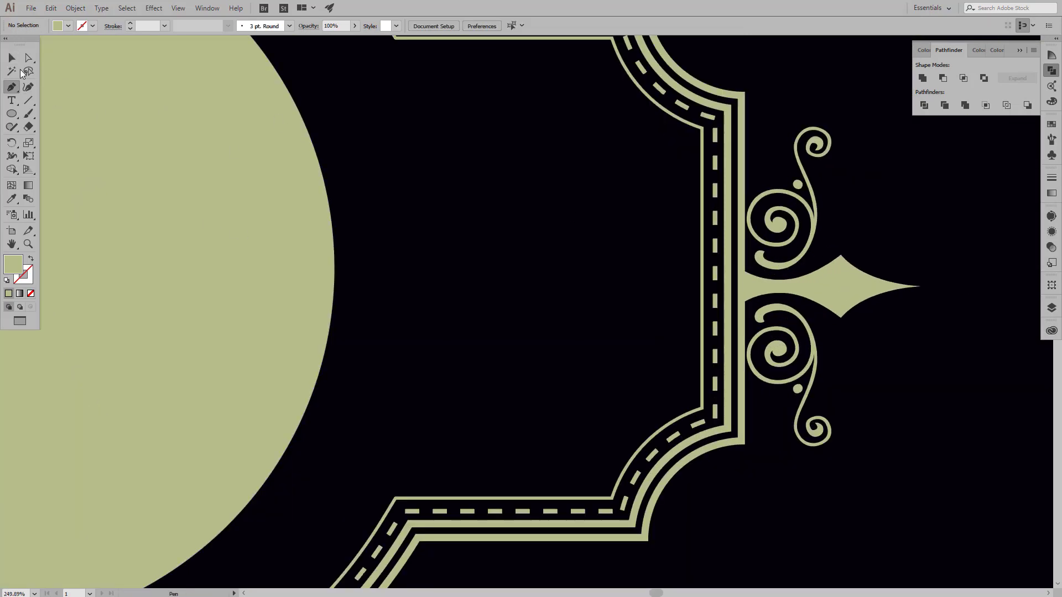
left_click_drag(771, 318, 772, 318)
key("v")
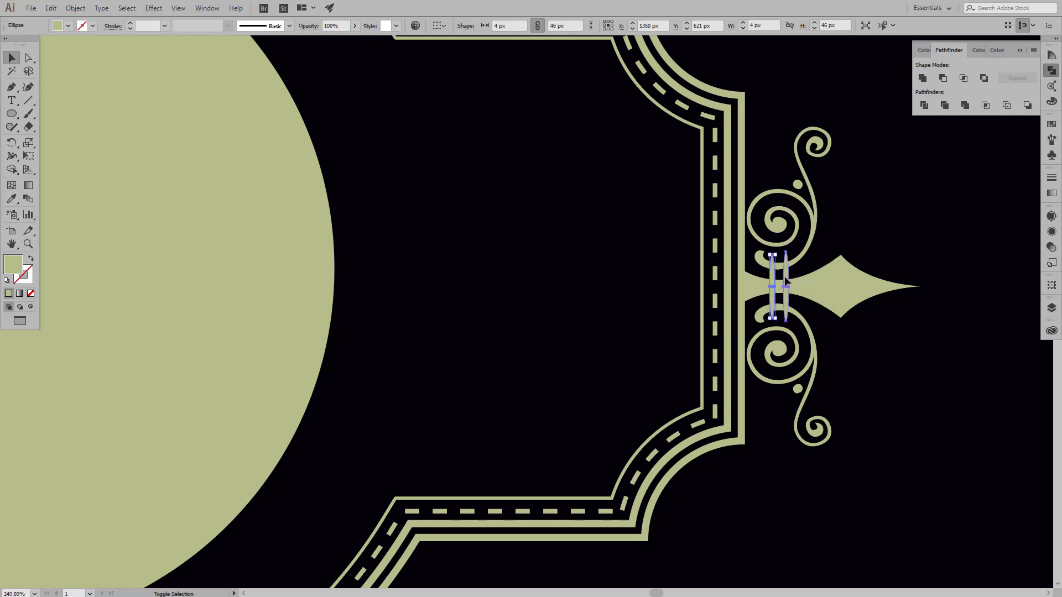
Step: Select the right ornament's pieces and nudge them snug against the frame
left_click(797, 183, "shift")
scroll(911, 209, "down", 5)
key("ctrl+a")
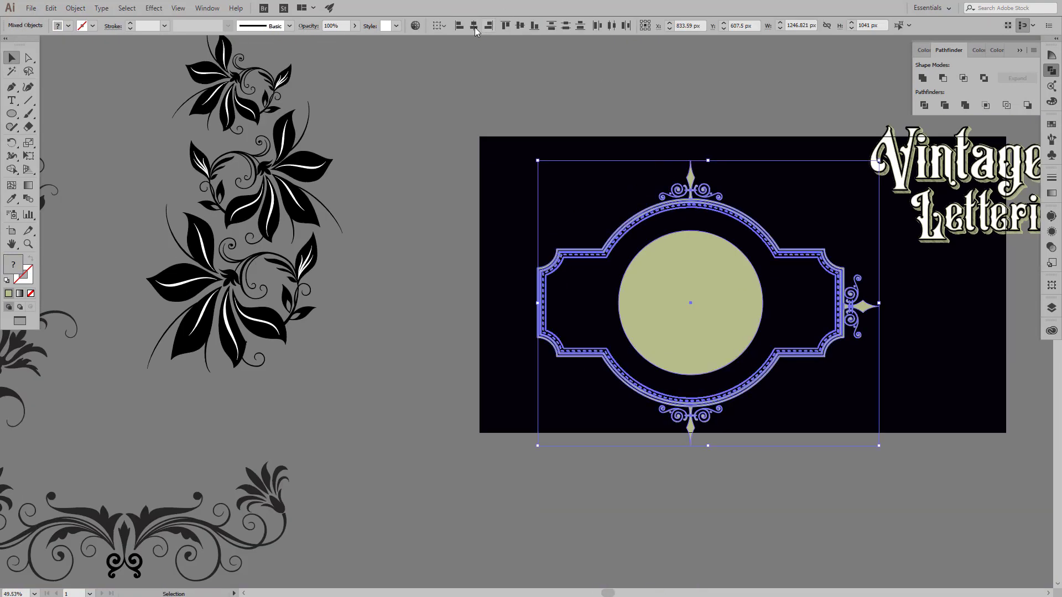
scroll(907, 301, "up", 5)
left_click(862, 282)
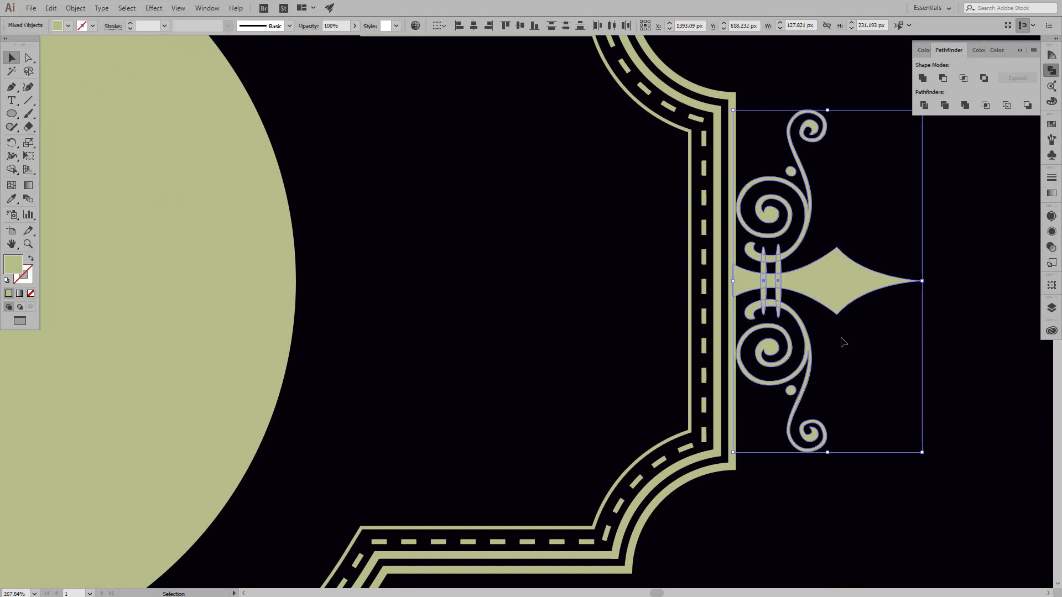
scroll(842, 342, "down", 3)
left_click(820, 360, "shift")
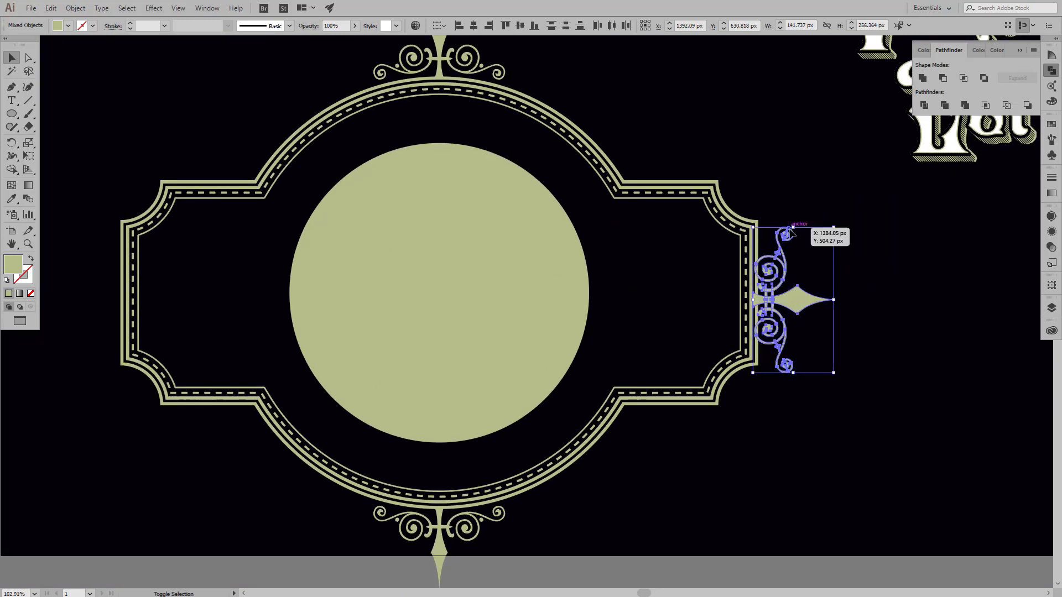
left_click_drag(814, 262, 782, 297)
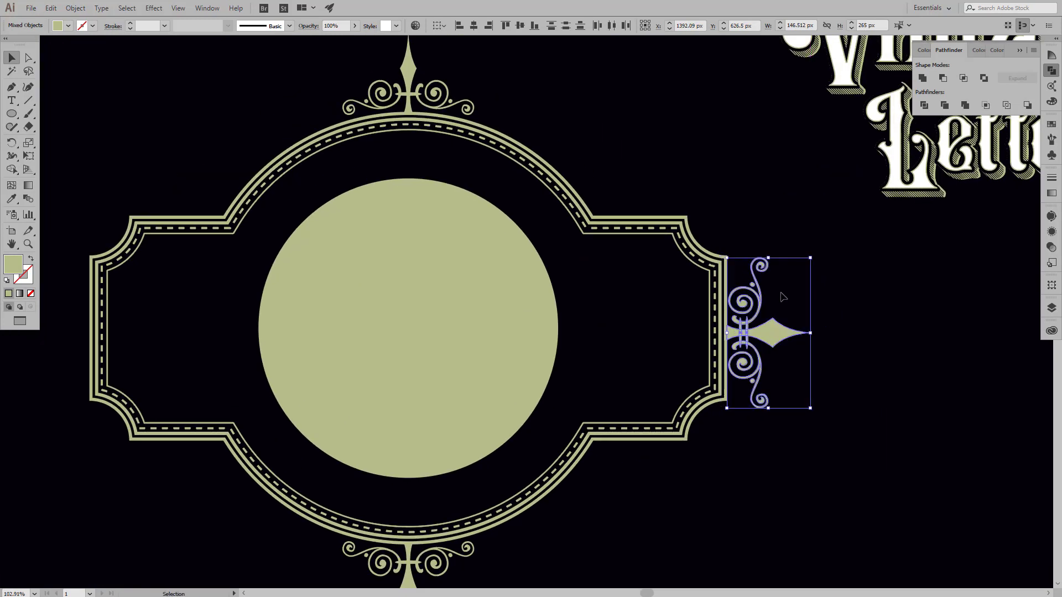
scroll(783, 297, "up", 2)
left_click(806, 227)
Step: Tilt the right ornament's upper swirl outward about 35° clockwise
left_click(762, 273)
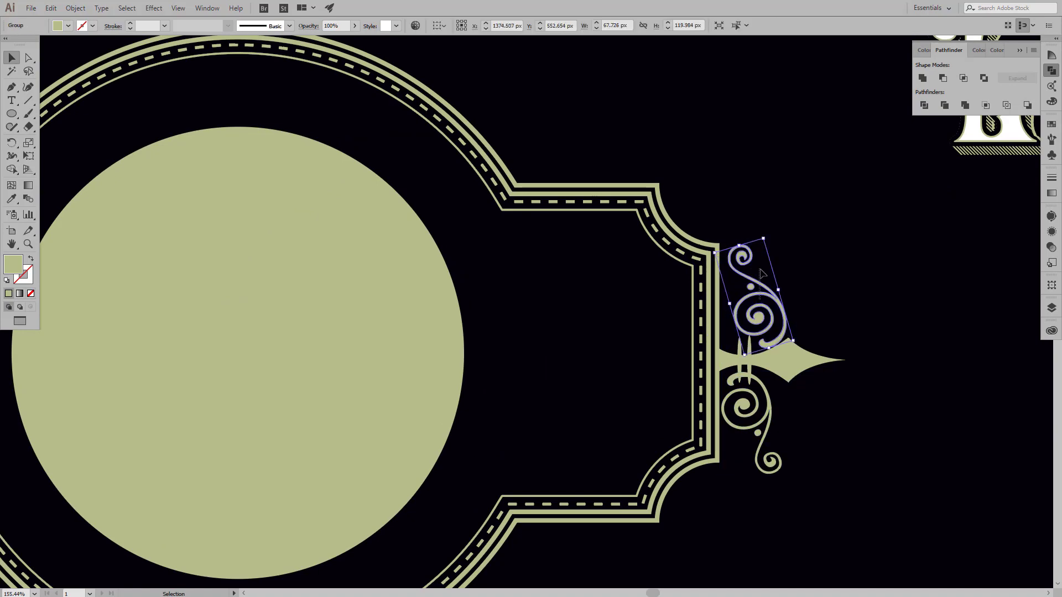
left_click_drag(790, 284, 778, 305)
scroll(483, 308, "down", 5)
Step: Drag a leafy swirl from the pasteboard onto the artboard and eyedrop the sage fill onto it
scroll(569, 284, "down", 2)
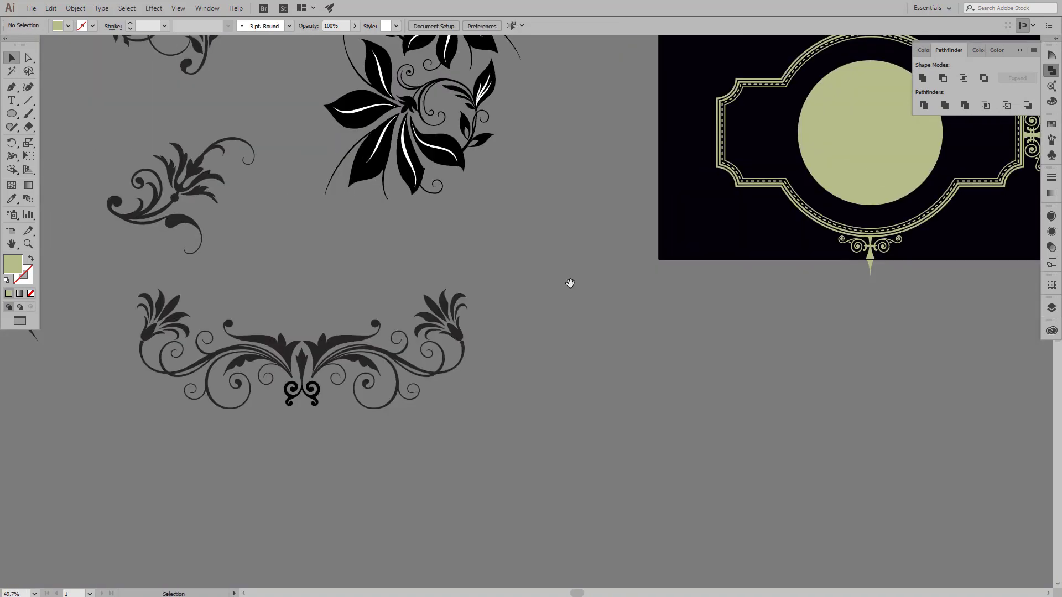
scroll(363, 351, "up", 3)
left_click_drag(363, 351, 647, 353)
scroll(647, 352, "down", 2)
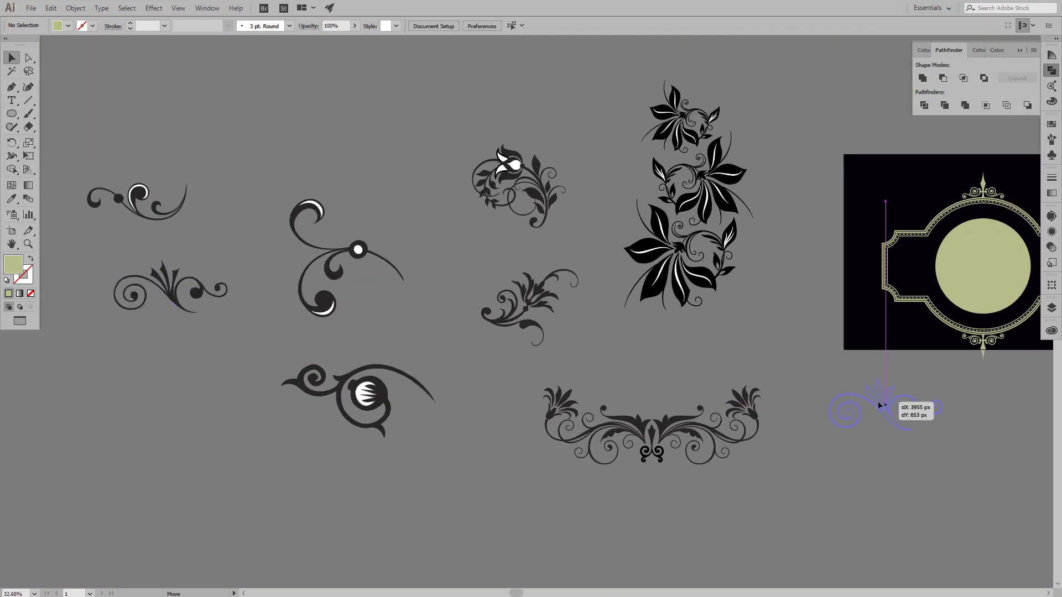
scroll(608, 339, "right", 5)
mouse_move(453, 425)
left_mouse_down()
mouse_move(644, 335)
mouse_move(704, 327)
left_mouse_up()
key("i")
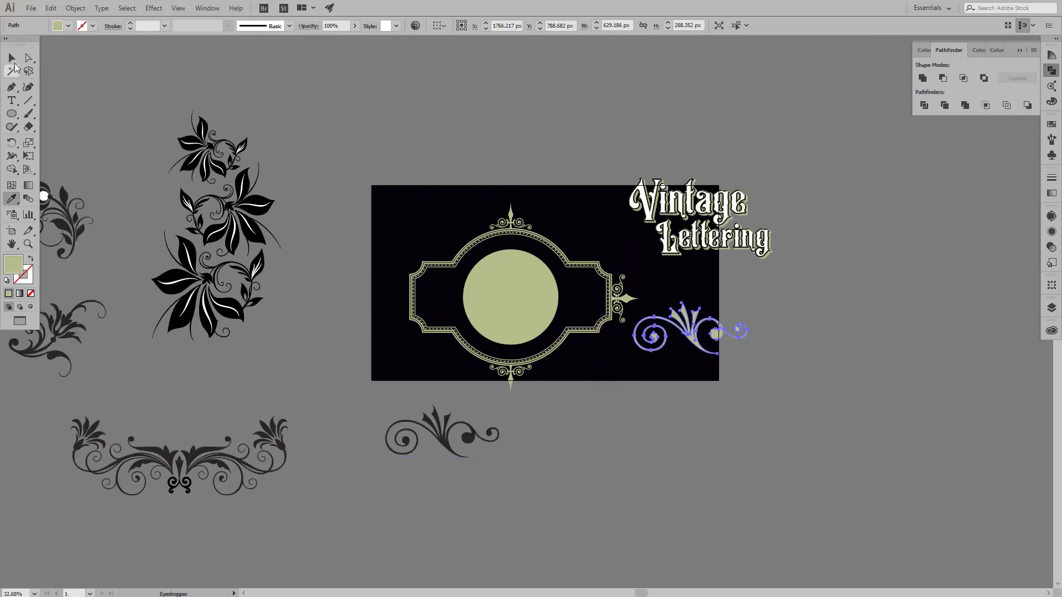
scroll(861, 321, "up", 3)
left_click(771, 367)
Step: Shrink and rotate the leafy flourish, then position and narrow it above the right spike
key("v")
scroll(674, 318, "up", 4)
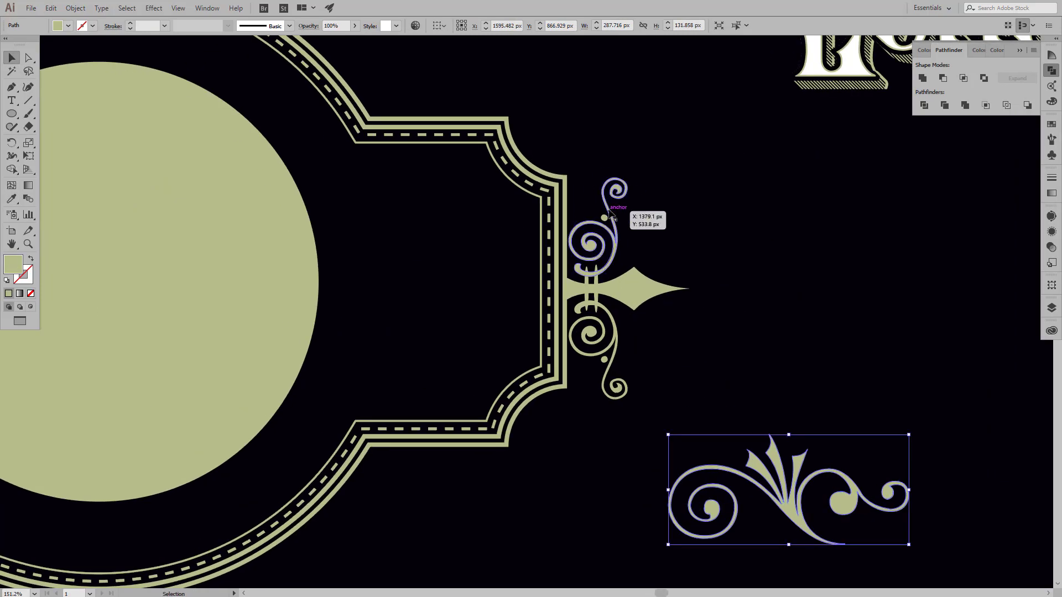
left_click(609, 211)
mouse_move(891, 550)
left_mouse_down()
mouse_move(908, 444)
mouse_move(789, 490)
left_mouse_up()
left_click_drag(730, 520, 604, 147)
left_click_drag(666, 180, 672, 166)
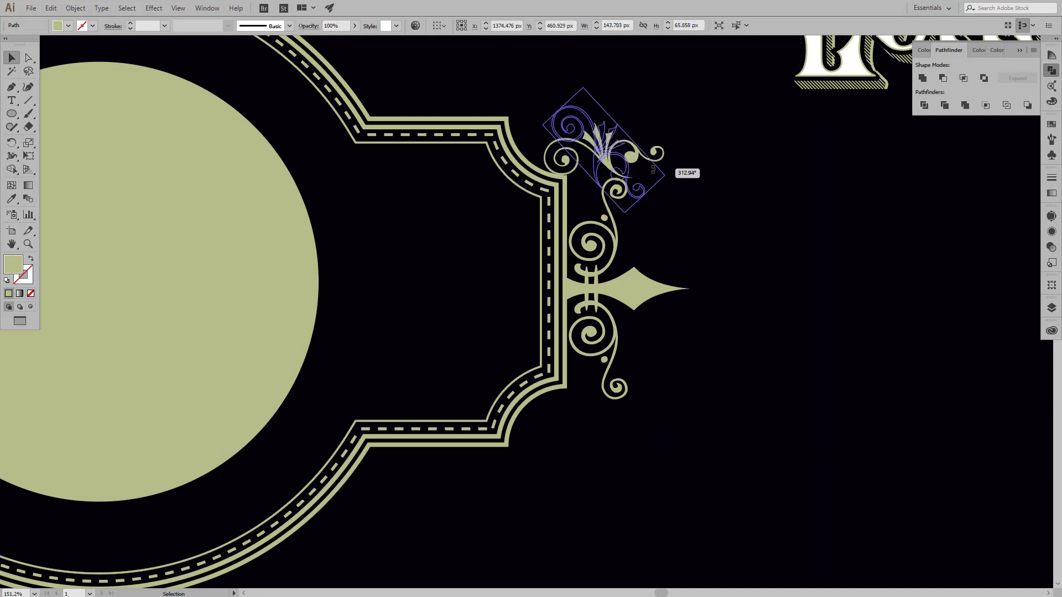
left_click_drag(598, 163, 599, 196)
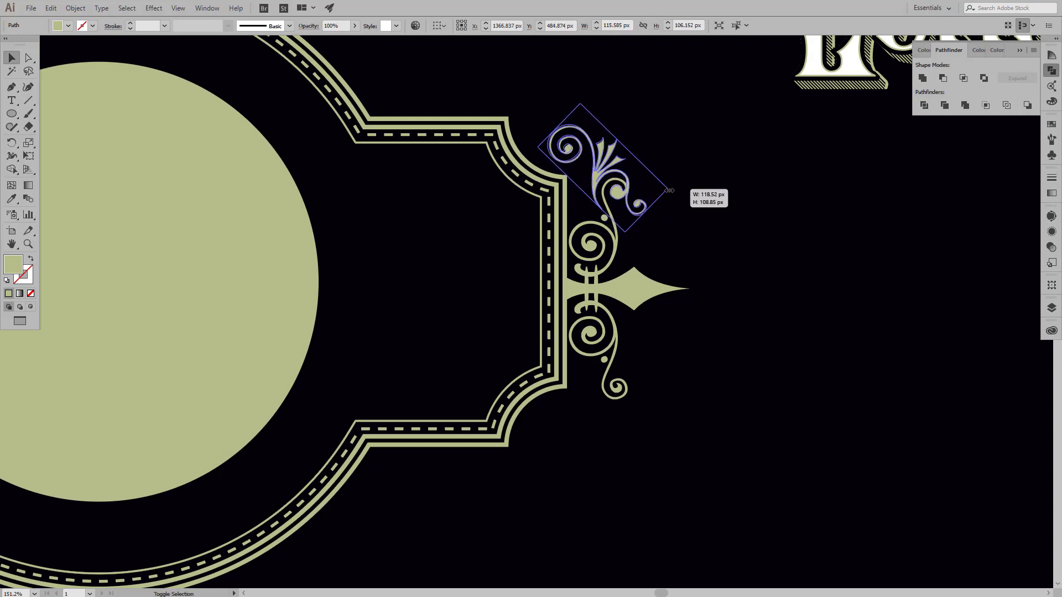
left_click(718, 190)
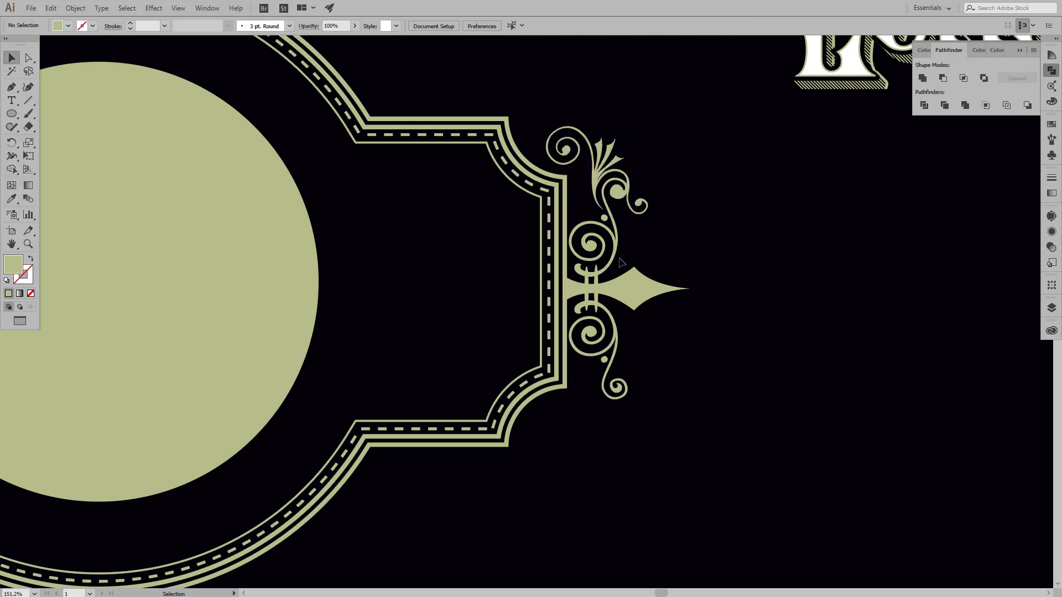
left_click(616, 348)
left_click_drag(616, 348, 598, 194)
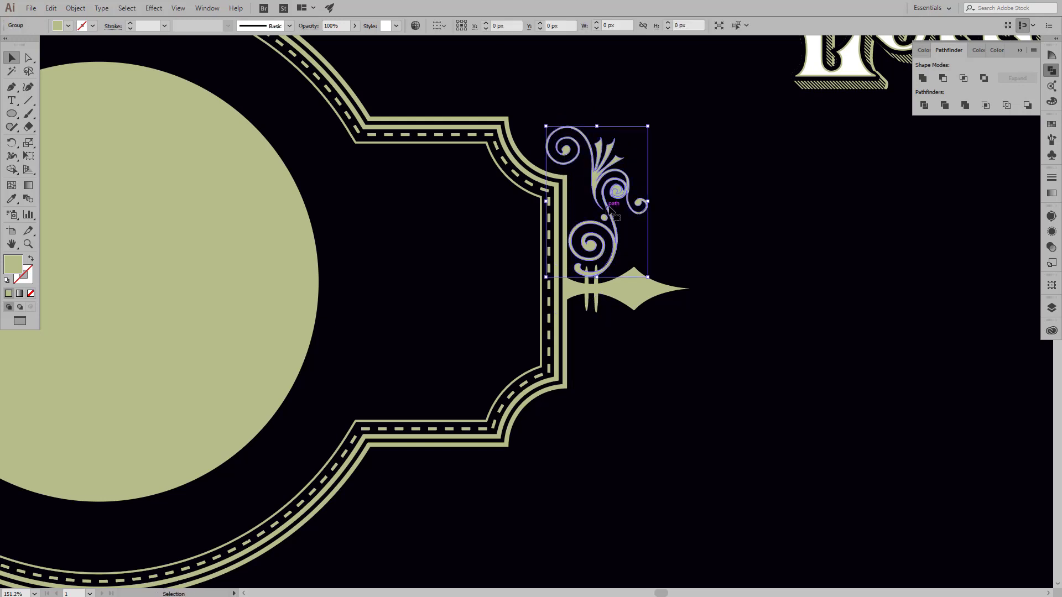
left_click_drag(546, 128, 553, 130)
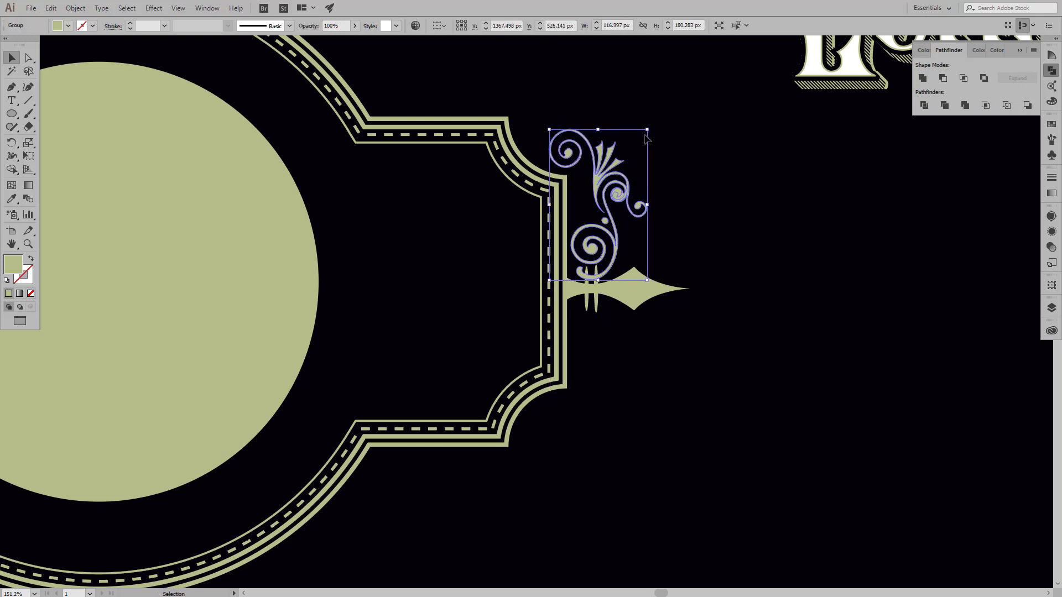
Step: Reflect a copy of the upper flourish and place it below the spike
mouse_move(647, 139)
left_mouse_down()
mouse_move(792, 245)
mouse_move(687, 399)
left_mouse_up()
right_click(758, 322)
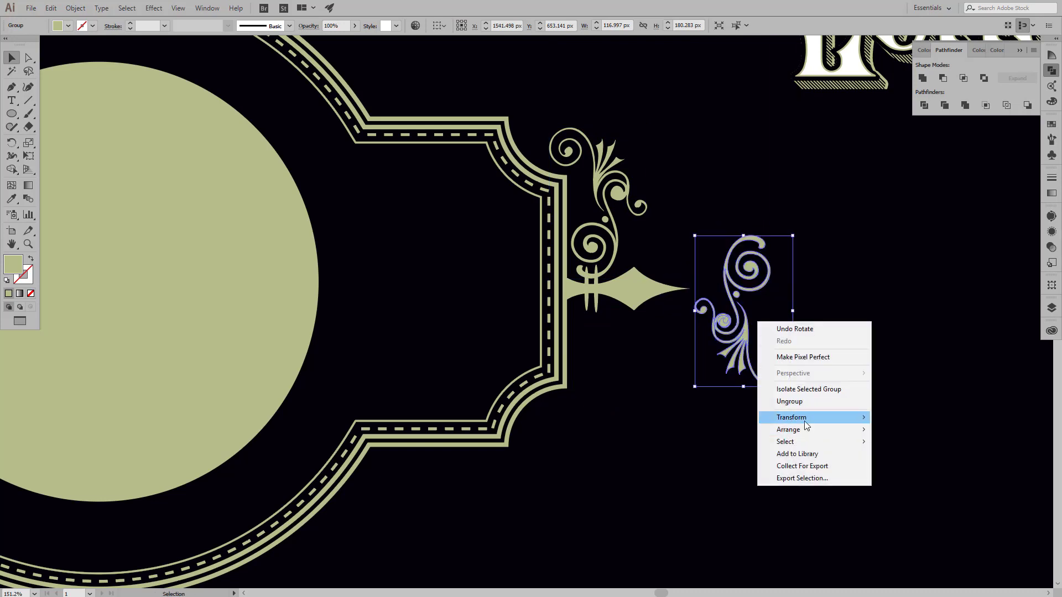
left_click(895, 457)
left_click(848, 410)
left_click_drag(741, 276, 596, 339)
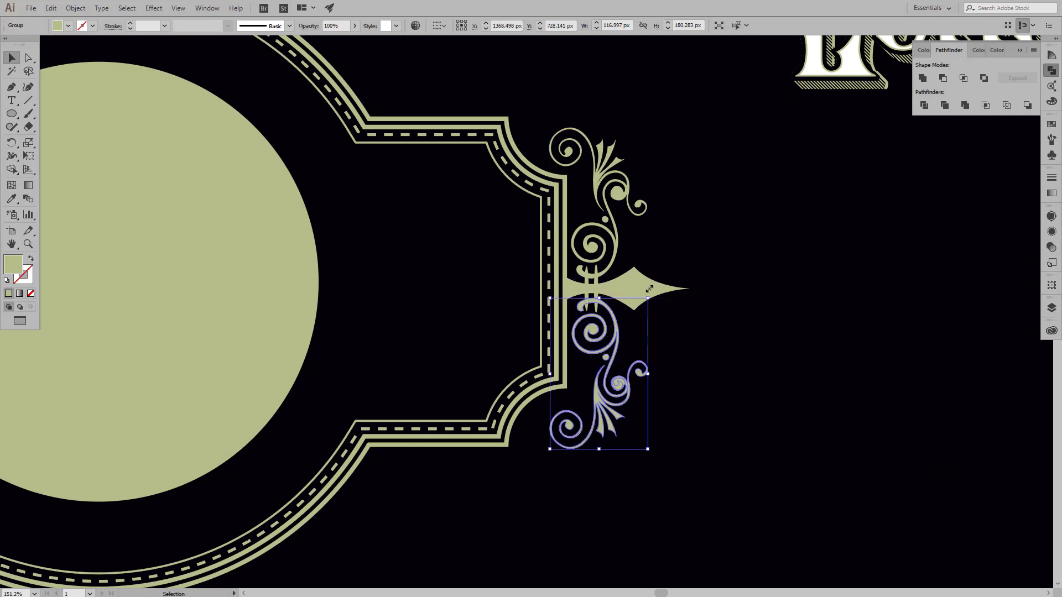
left_click(605, 236, "shift")
left_click(675, 197)
Step: Nudge the right spike and shrink it slightly to about 118 × 37 px
key("ctrl+0")
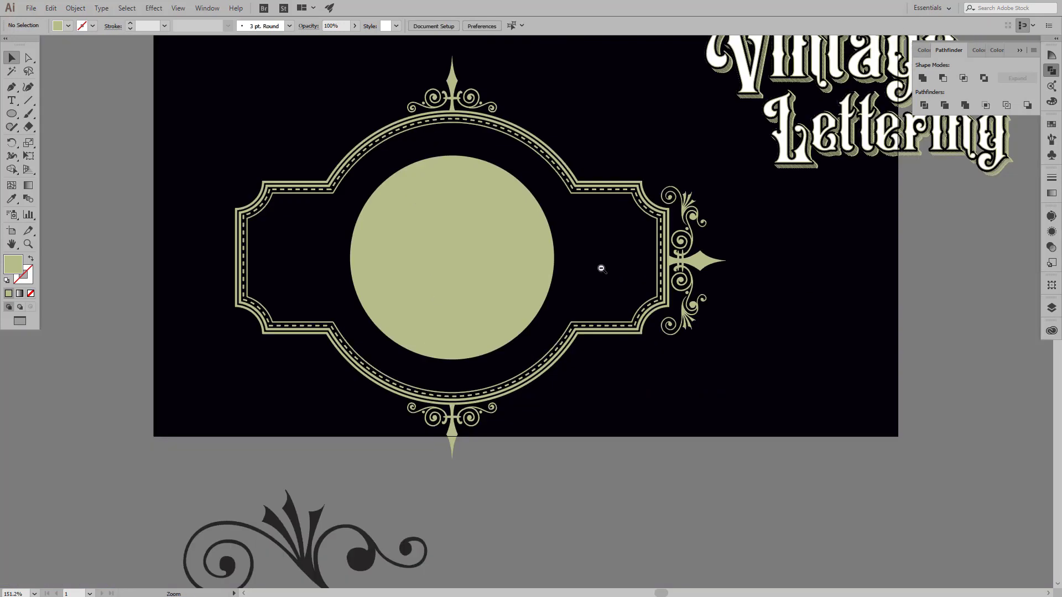
left_click(503, 354)
left_click(769, 326)
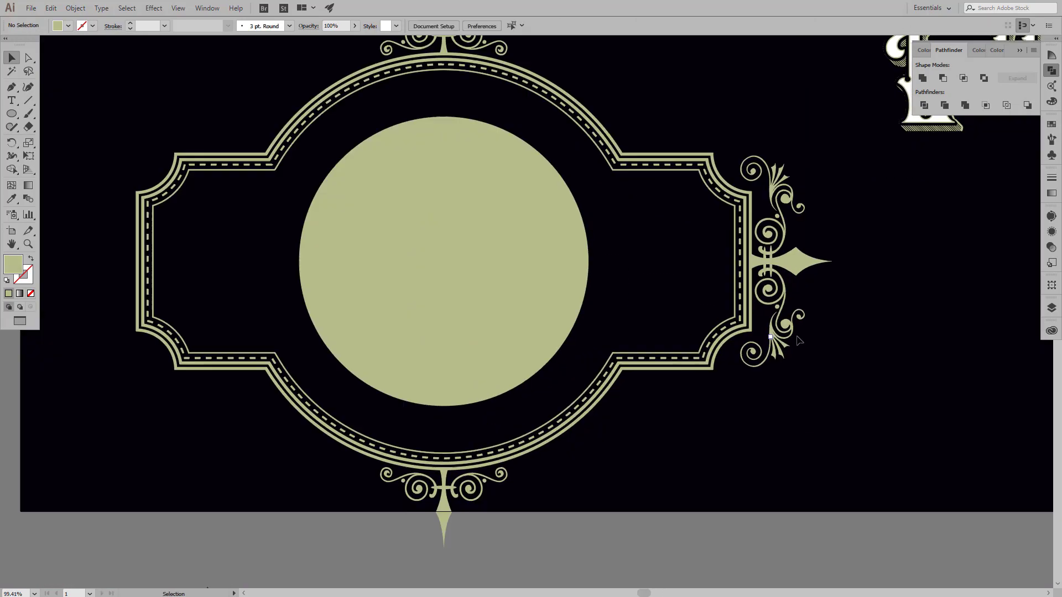
scroll(766, 334, "up", 3)
left_click(835, 266)
left_click(766, 260)
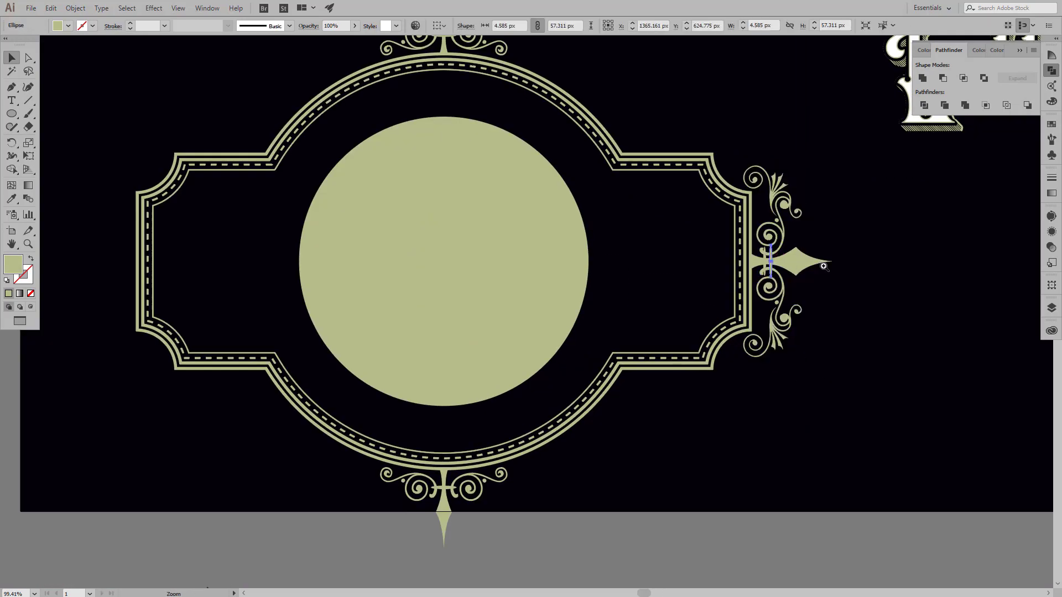
scroll(764, 258, "up", 4)
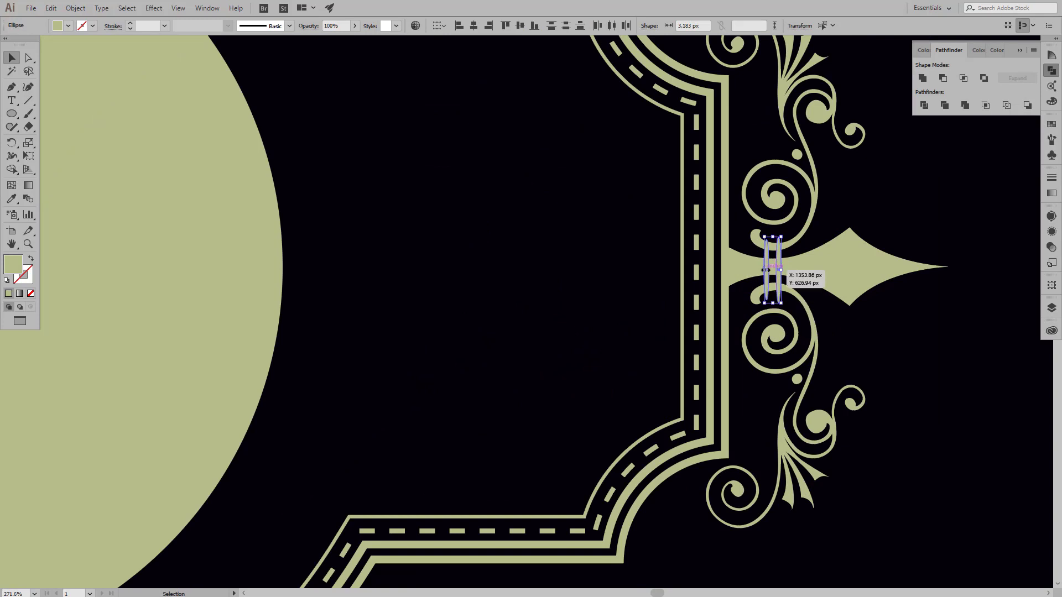
left_click(924, 226)
scroll(793, 330, "down", 5)
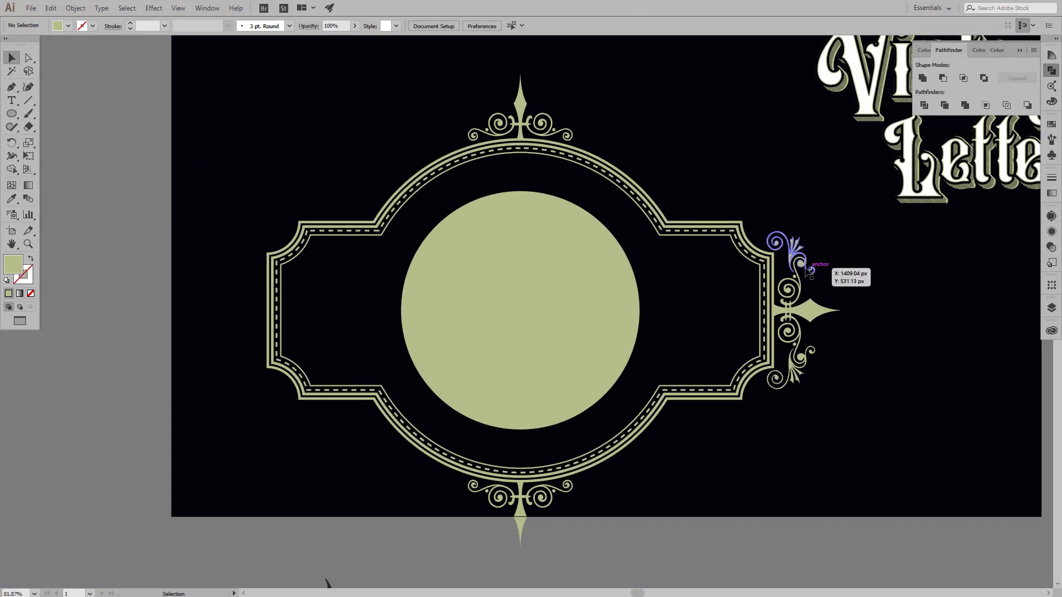
left_click(802, 276)
left_click(827, 313)
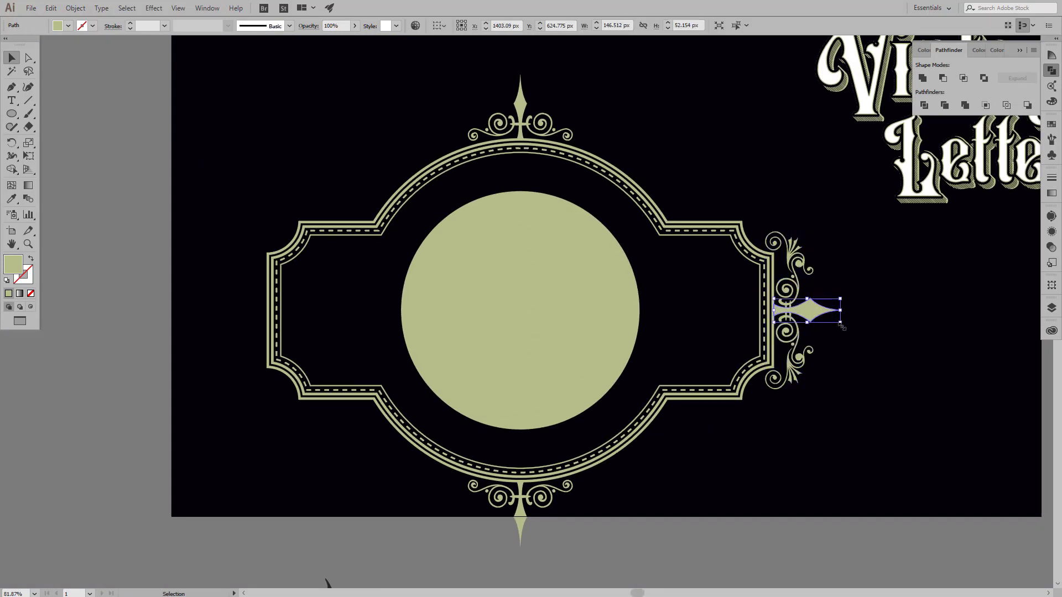
left_click_drag(820, 314, 822, 318)
left_click_drag(802, 311, 877, 311)
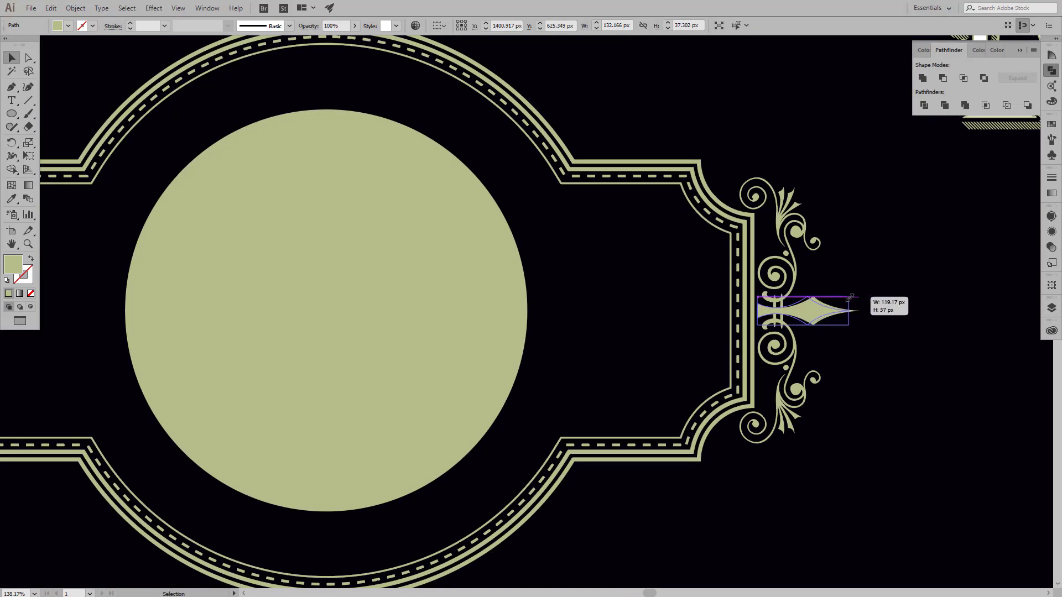
Step: Copy the right swirl-and-spike ornament to the frame's left edge and nudge it into alignment
scroll(885, 302, "down", 5)
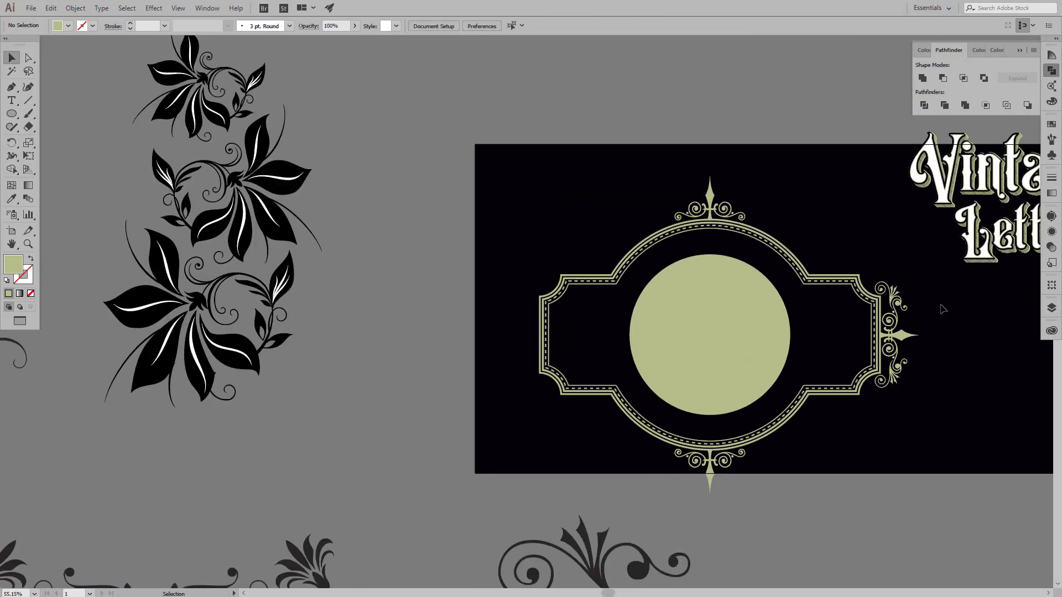
key("ctrl+a")
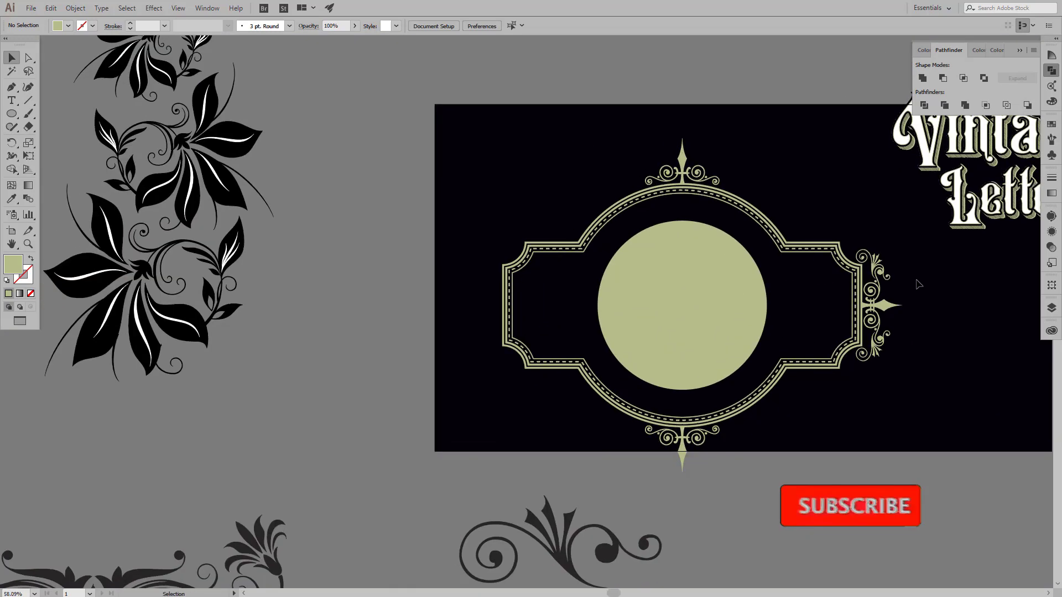
left_click(874, 354)
mouse_move(875, 359)
left_mouse_down()
mouse_move(470, 279)
mouse_move(498, 299)
left_mouse_up()
scroll(746, 309, "up", 5)
scroll(929, 318, "down", 2)
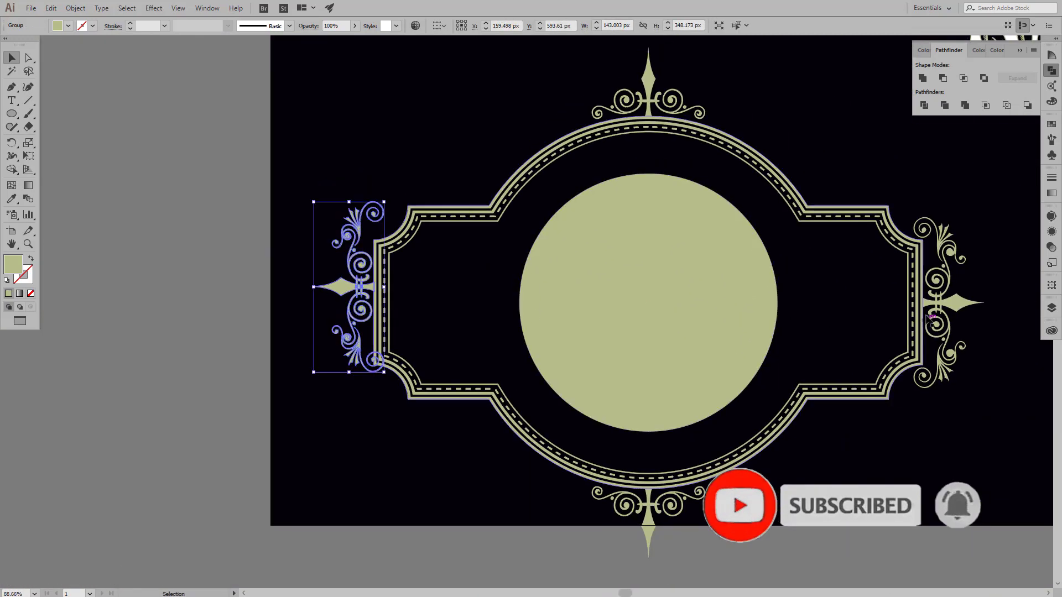
left_click_drag(347, 293, 378, 314)
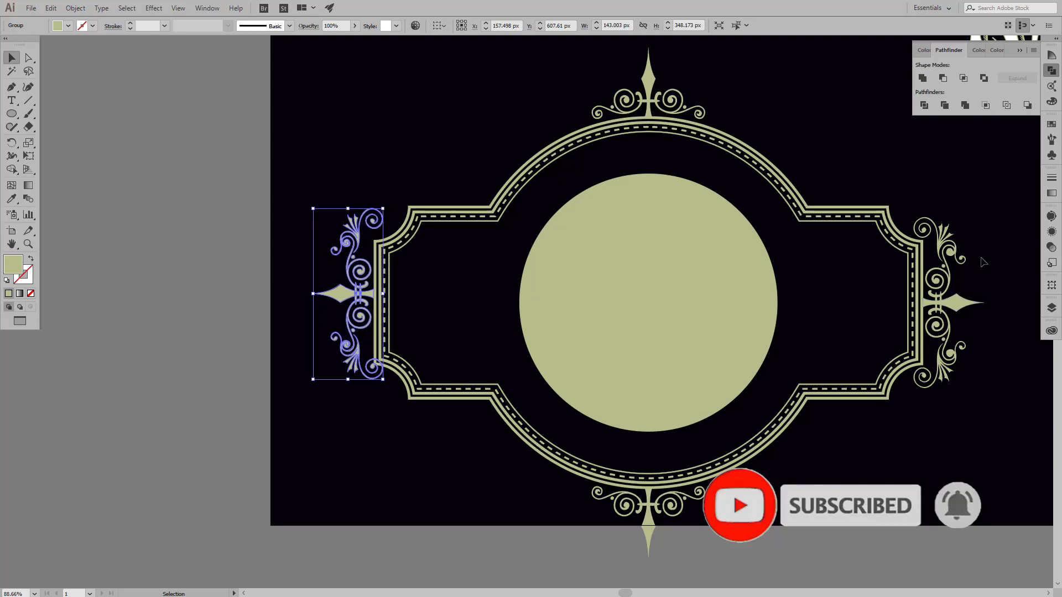
Step: Select the frame, centre circle and side ornaments together to review the layout
left_click(959, 305, "shift")
key("ctrl+shift+a")
scroll(787, 199, "down", 2)
scroll(786, 199, "down", 3)
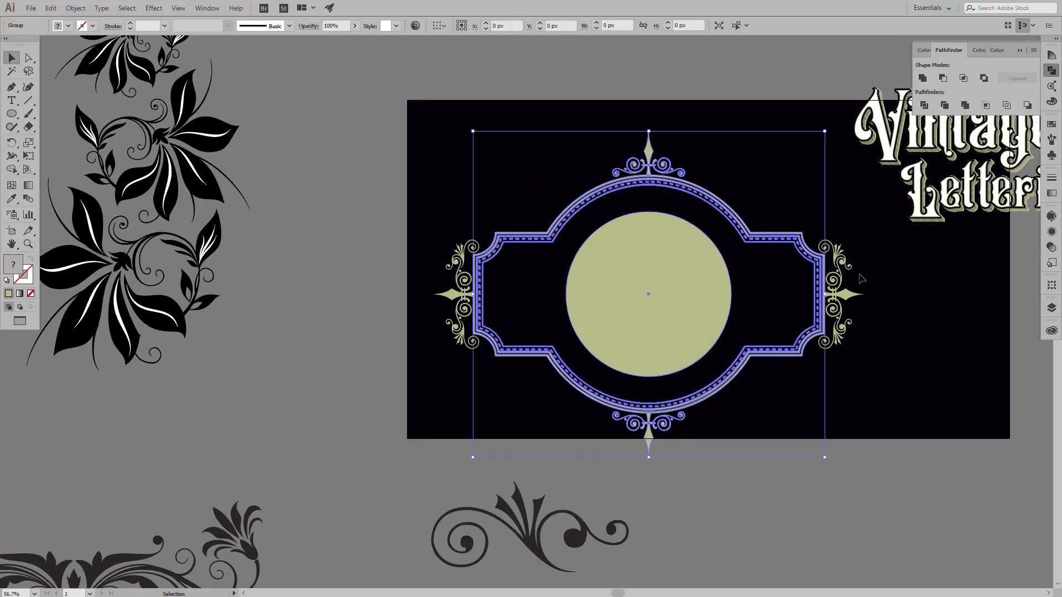
left_click(467, 279)
left_click_drag(423, 399, 498, 144)
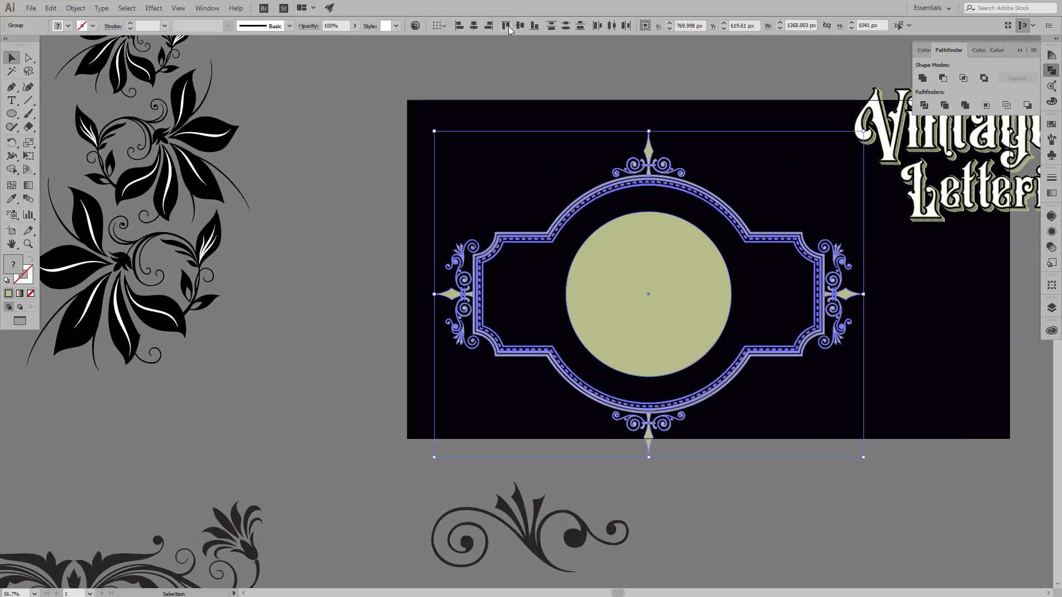
key("ctrl+shift+a")
scroll(680, 269, "down", 3)
scroll(681, 269, "up", 2)
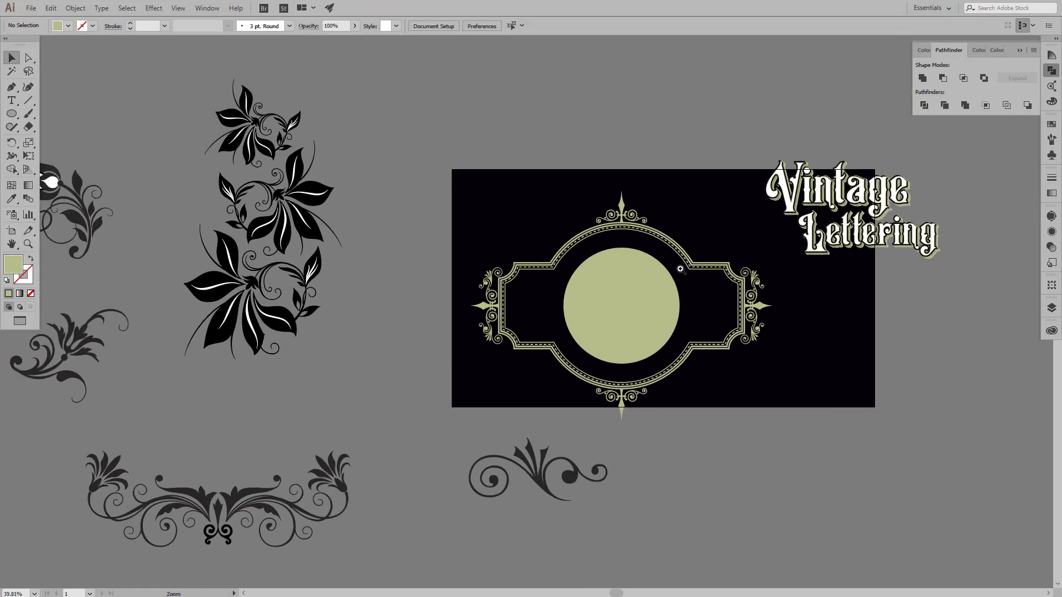
Step: Open and dismiss the frame group's context menu, then select the sage centre circle
left_click(657, 304)
right_click(669, 253)
left_click(642, 324)
right_click(649, 285)
left_click(650, 283)
scroll(628, 450, "down", 2)
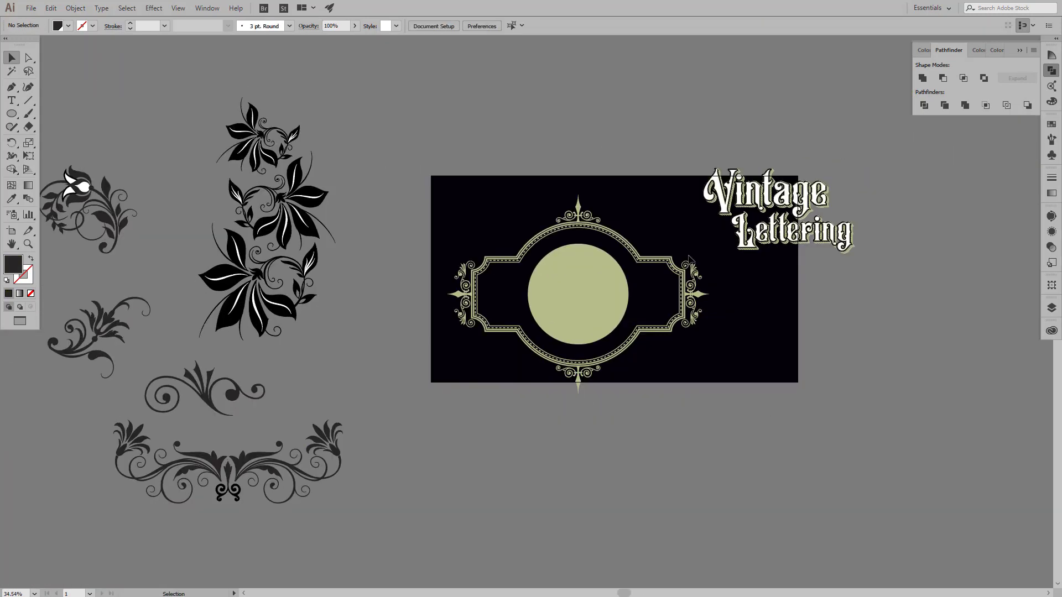
left_click(577, 293)
Step: Swap the centre circle's fill and stroke so it becomes a thin sage outline
left_click(32, 260)
scroll(684, 298, "up", 2)
scroll(637, 228, "up", 2)
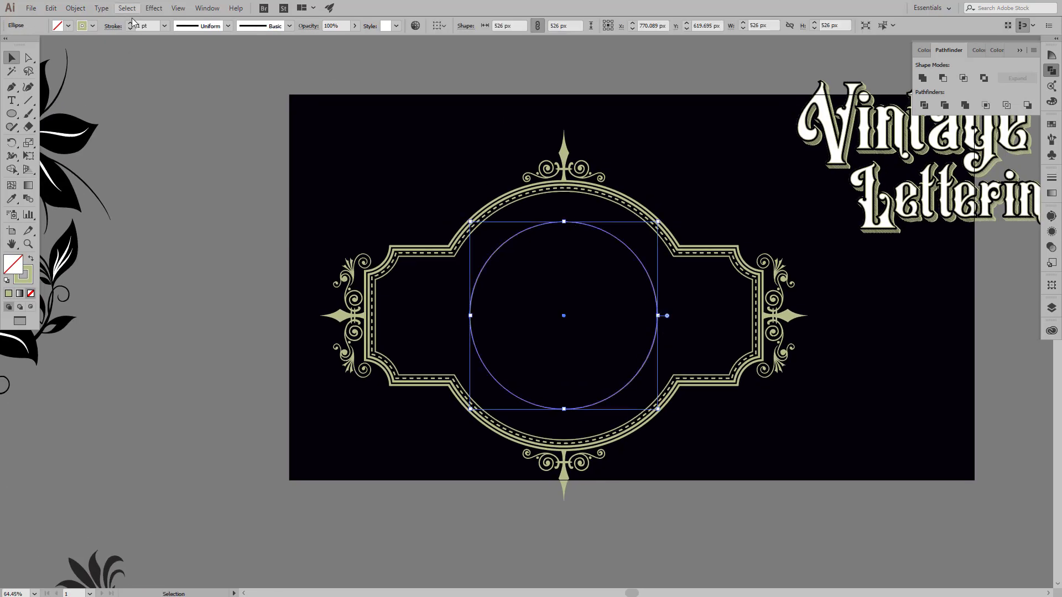
scroll(664, 222, "down", 2)
left_click(612, 268)
scroll(612, 277, "up", 3)
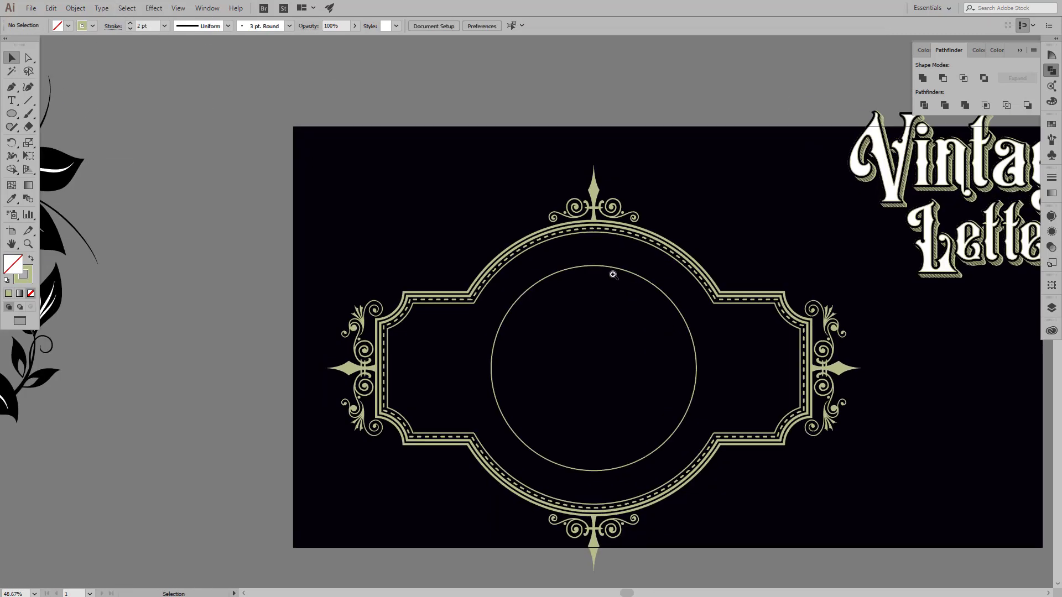
scroll(734, 429, "down", 2)
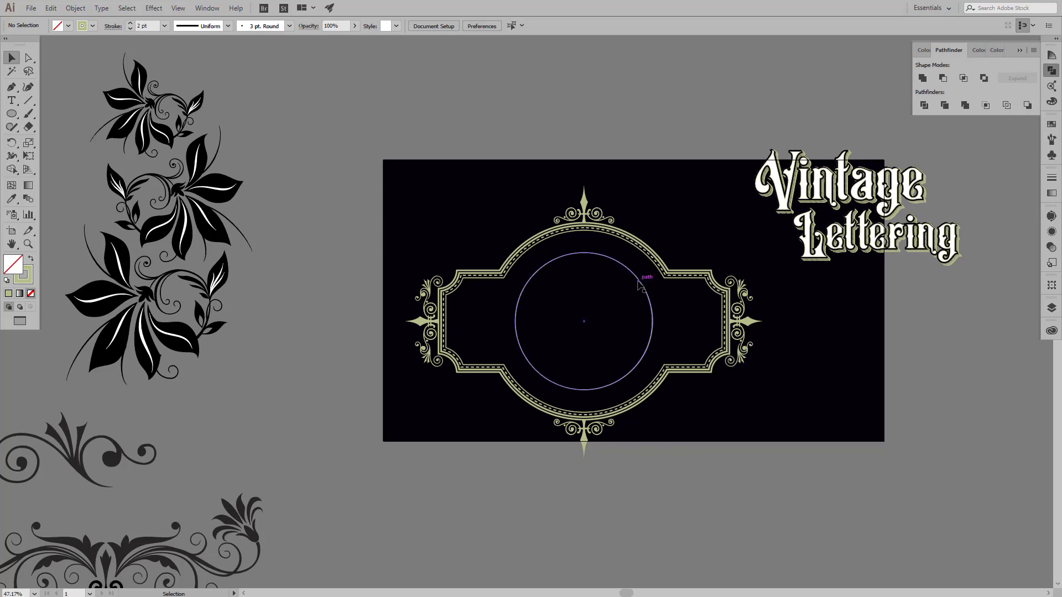
scroll(881, 180, "down", 1)
scroll(853, 220, "down", 2)
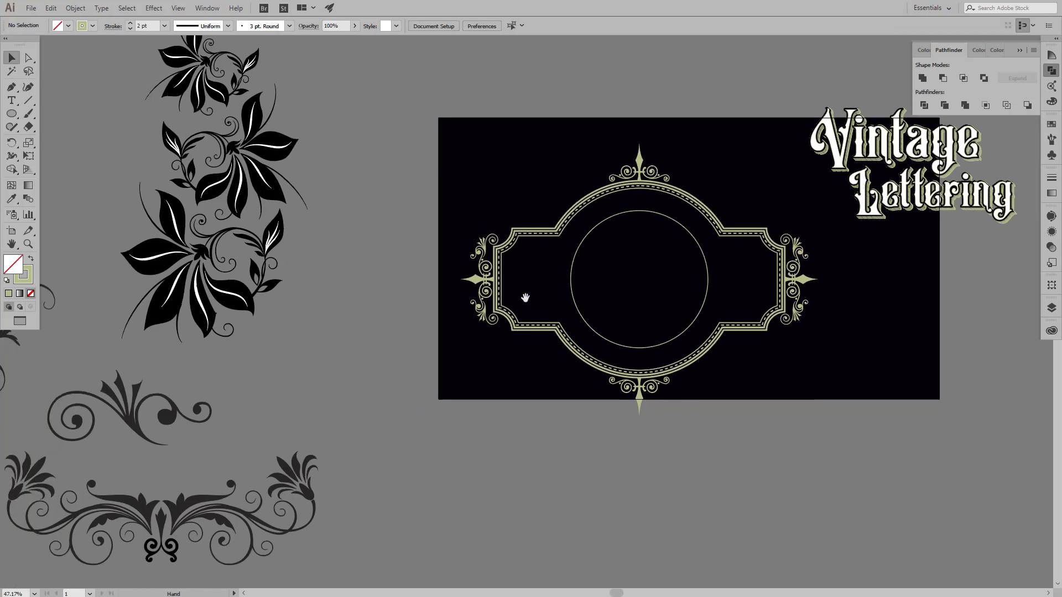
left_click_drag(581, 232, 635, 228)
left_click_drag(736, 224, 660, 237)
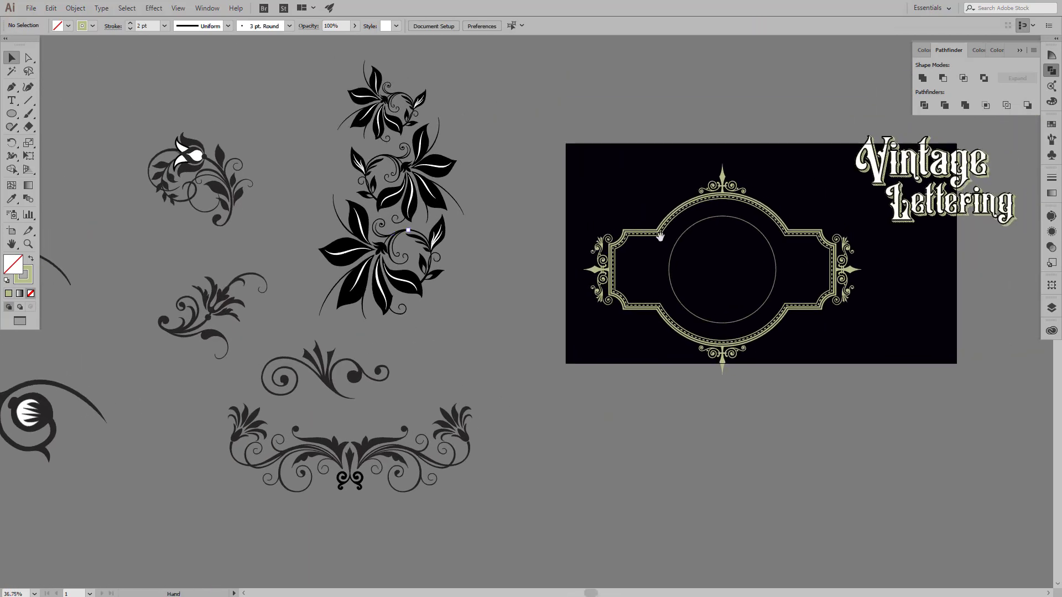
scroll(752, 270, "up", 5)
Step: Scale a smaller concentric copy of the outline circle inside it
left_click(680, 218)
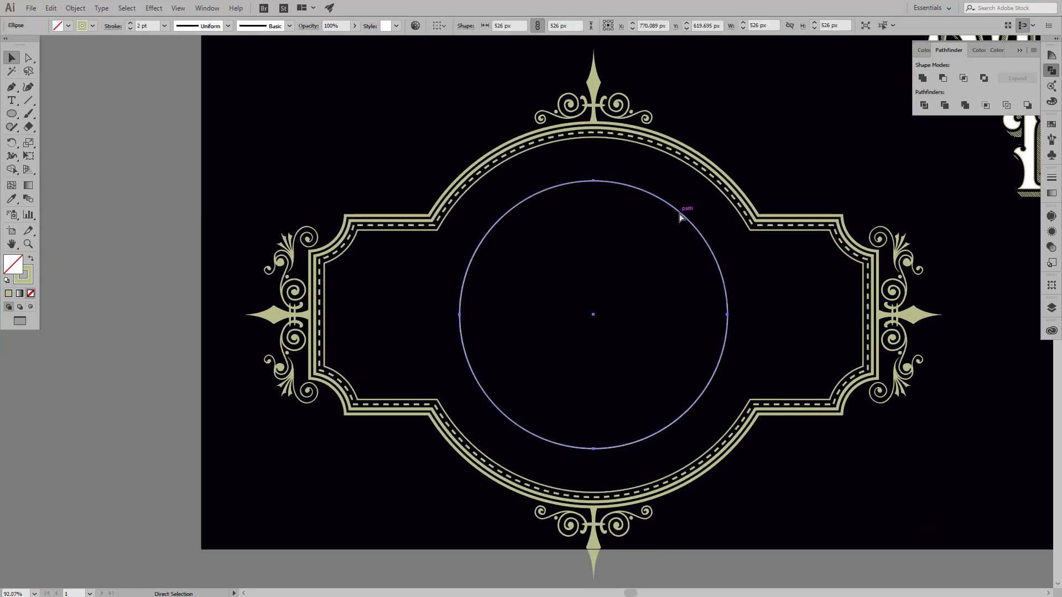
left_click_drag(726, 180, 695, 213)
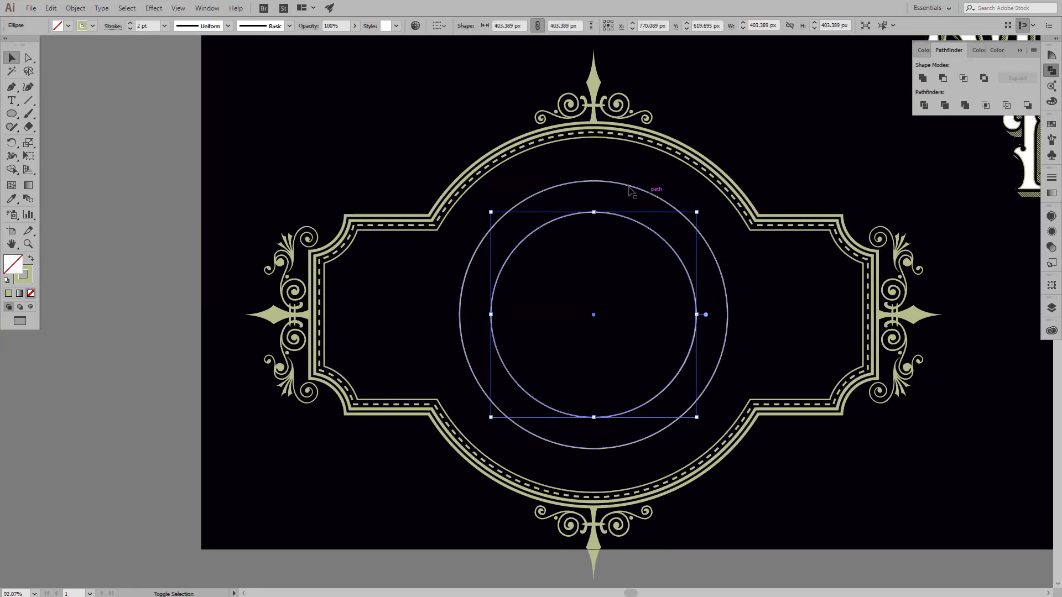
left_click(727, 181)
left_click_drag(727, 180, 725, 180)
left_click(633, 209)
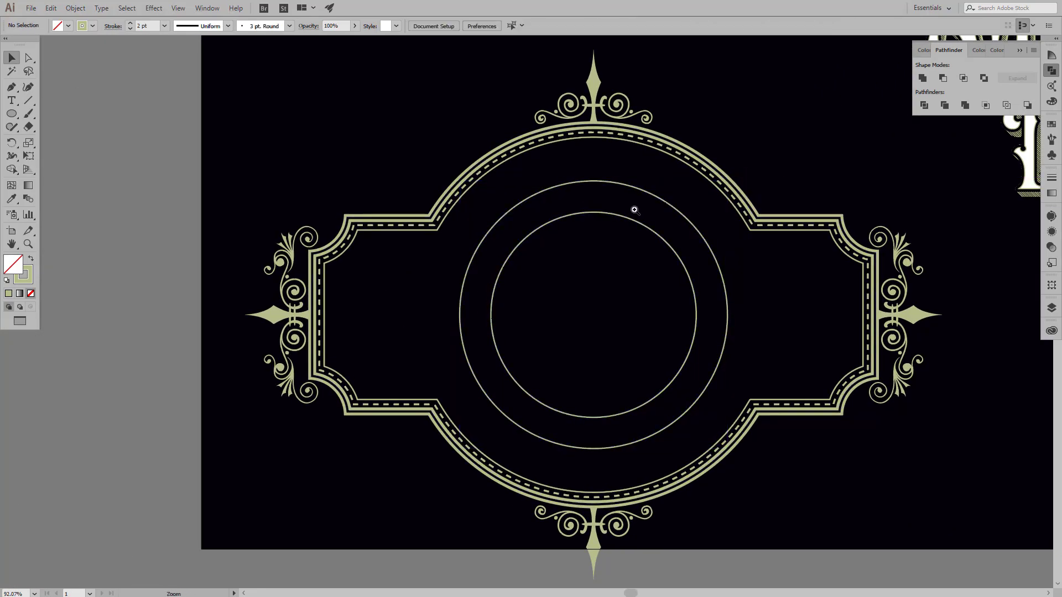
scroll(581, 254, "down", 1)
left_click(600, 309)
Step: Duplicate the small swirl ornament and move the eye ornament beside the artboard
scroll(753, 220, "down", 1)
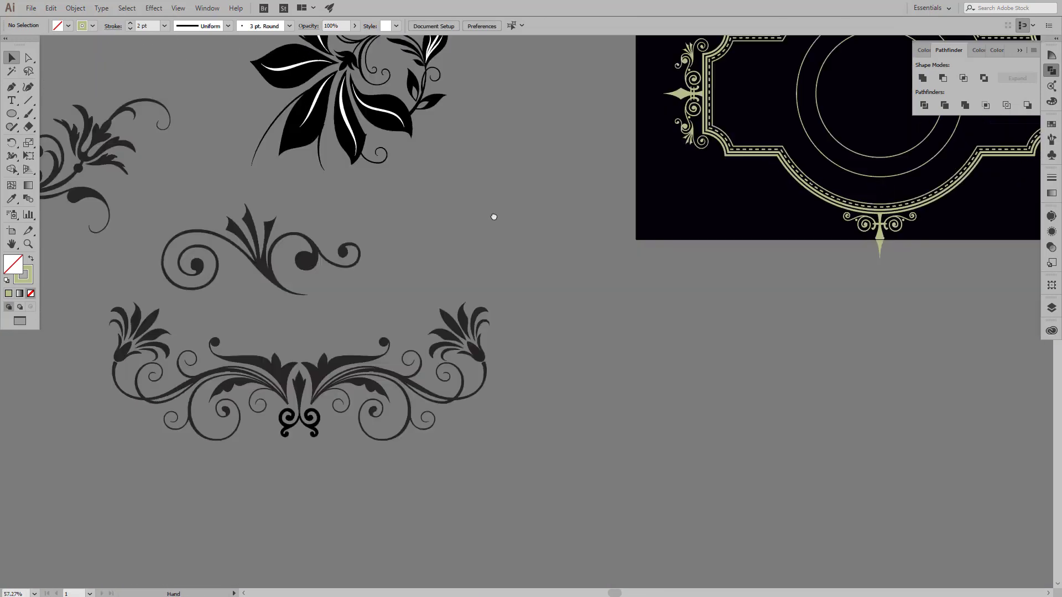
scroll(441, 301, "down", 1)
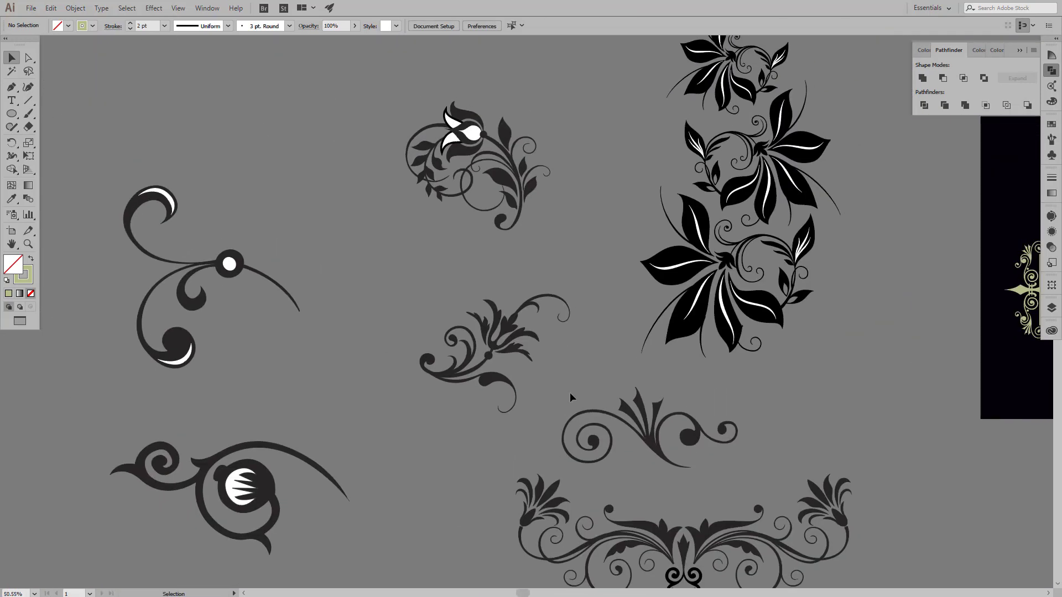
scroll(322, 297, "down", 1)
left_click_drag(297, 357, 409, 361)
left_click(510, 396)
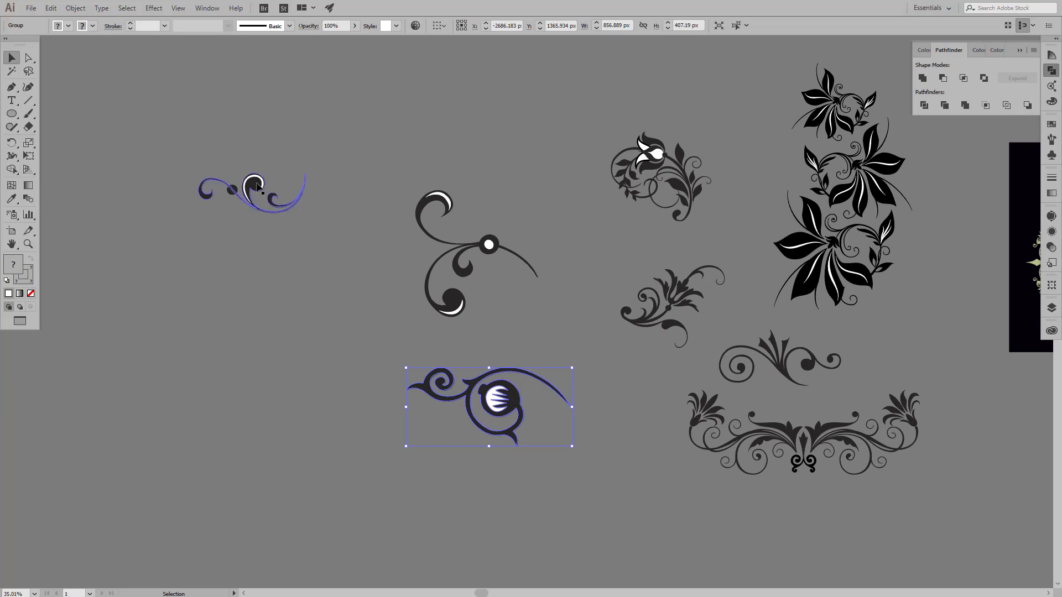
left_click_drag(259, 188, 983, 368)
scroll(983, 367, "right", 3)
left_click_drag(784, 373, 913, 419)
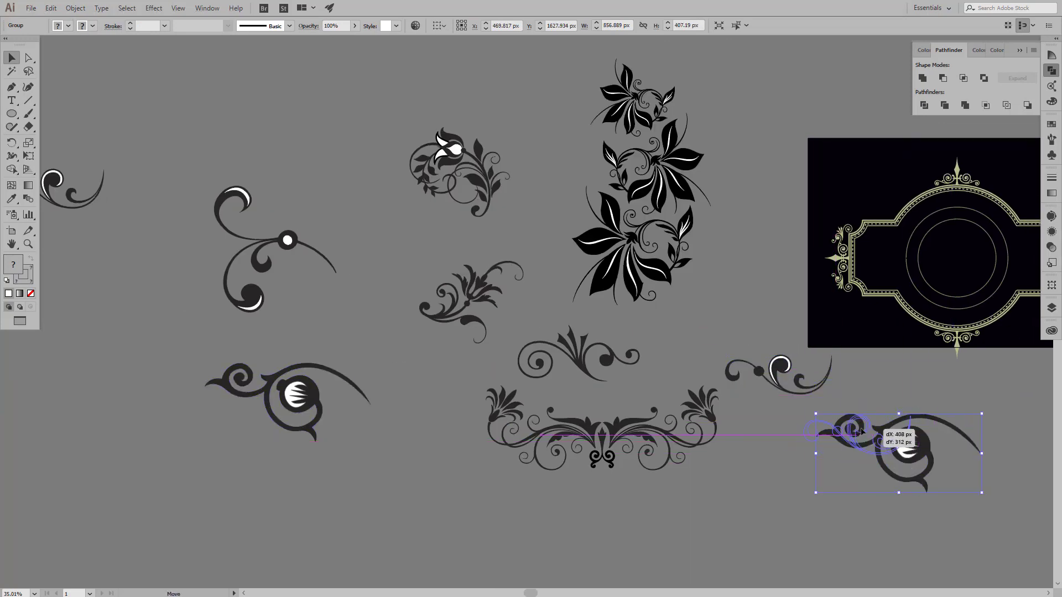
left_click_drag(871, 470, 871, 470)
scroll(871, 470, "right", 3)
scroll(871, 470, "up", 2)
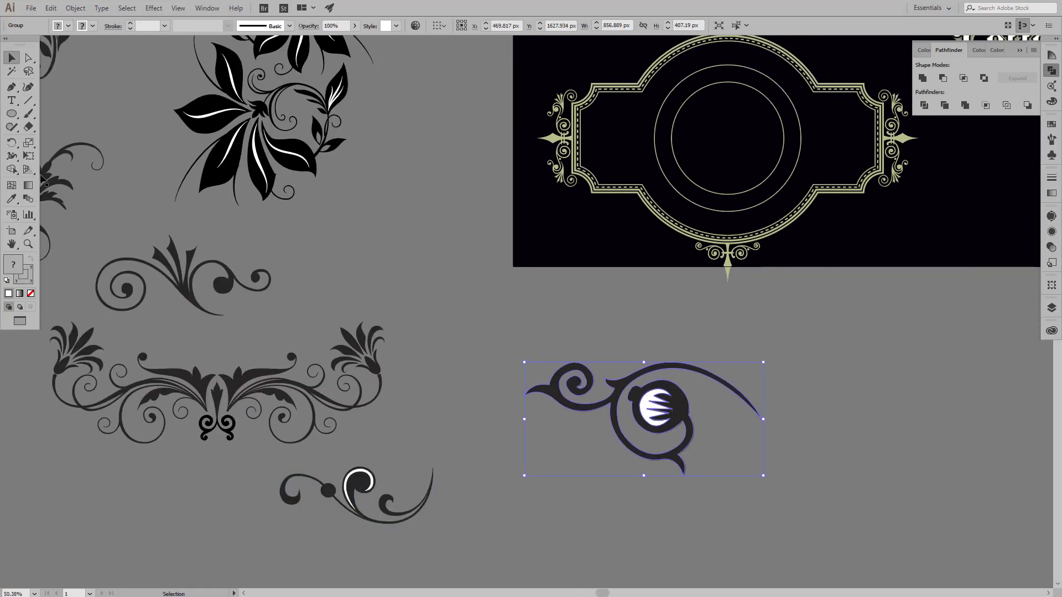
Step: Detach the eye ornament's spiral tail and give it the frame's sage colour
left_click(29, 128)
scroll(520, 327, "up", 3)
key("v")
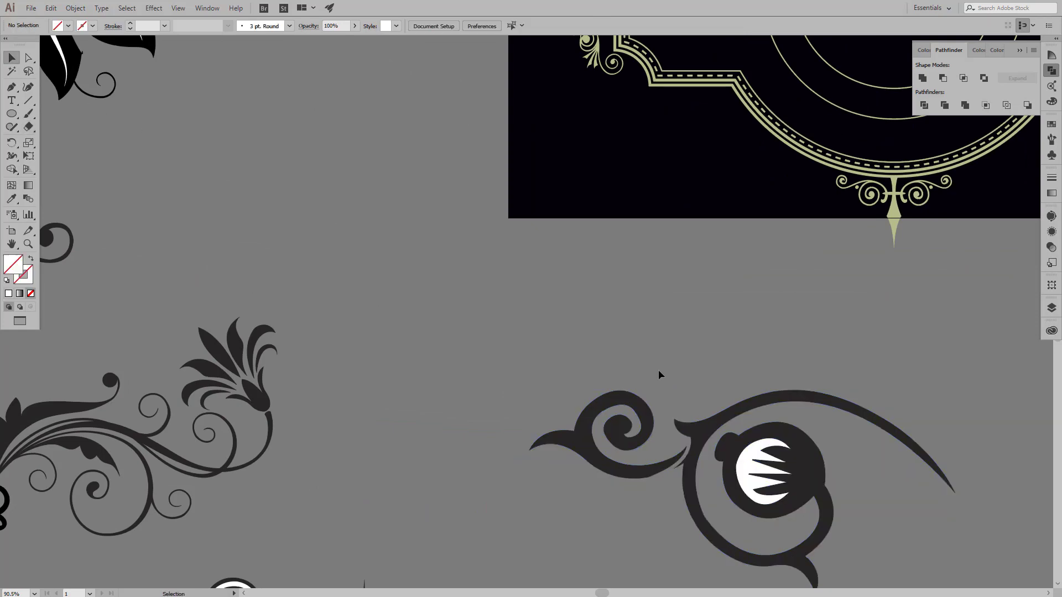
left_click_drag(592, 415, 417, 297)
key("ctrl+z")
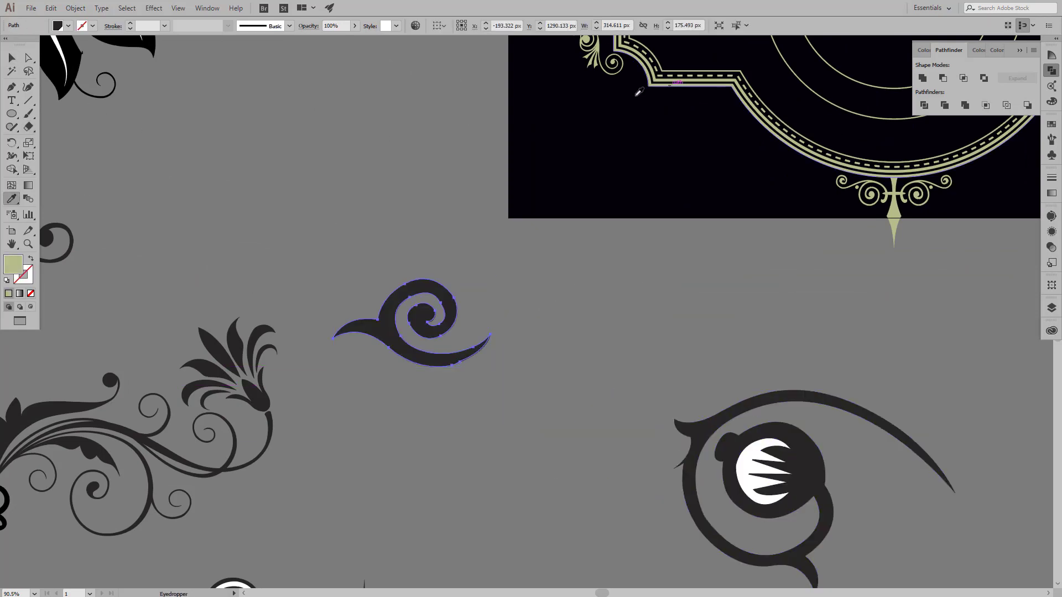
left_click(638, 92)
Step: Move the dark swirl onto the sage spiral and rotate it into place
scroll(429, 236, "down", 3)
scroll(536, 280, "down", 2)
left_click(529, 410)
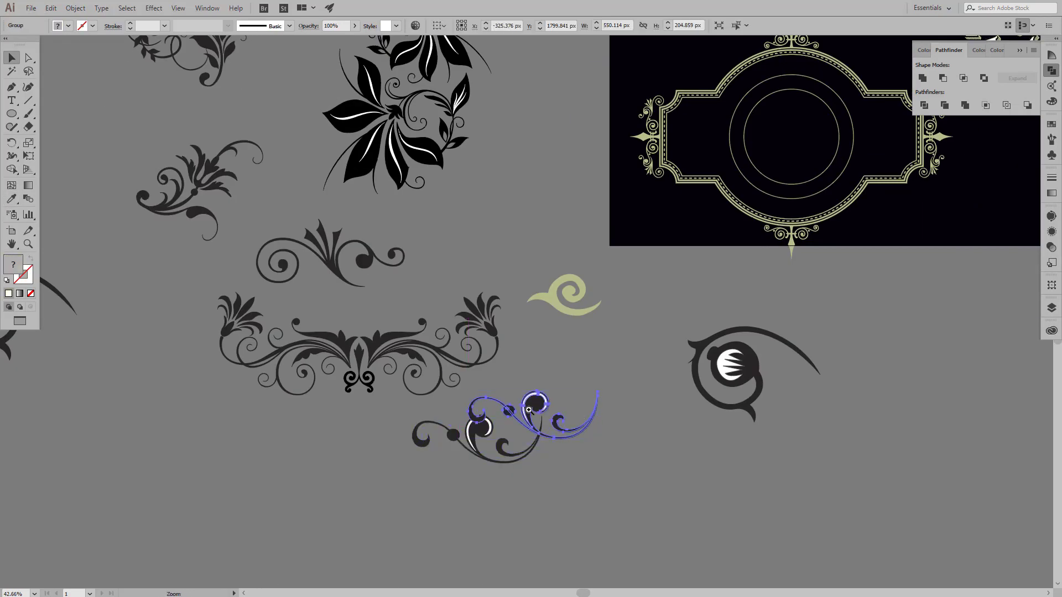
scroll(529, 410, "up", 3)
mouse_move(553, 420)
left_mouse_down()
mouse_move(656, 287)
mouse_move(573, 194)
left_mouse_up()
right_click(710, 244)
left_click(582, 251)
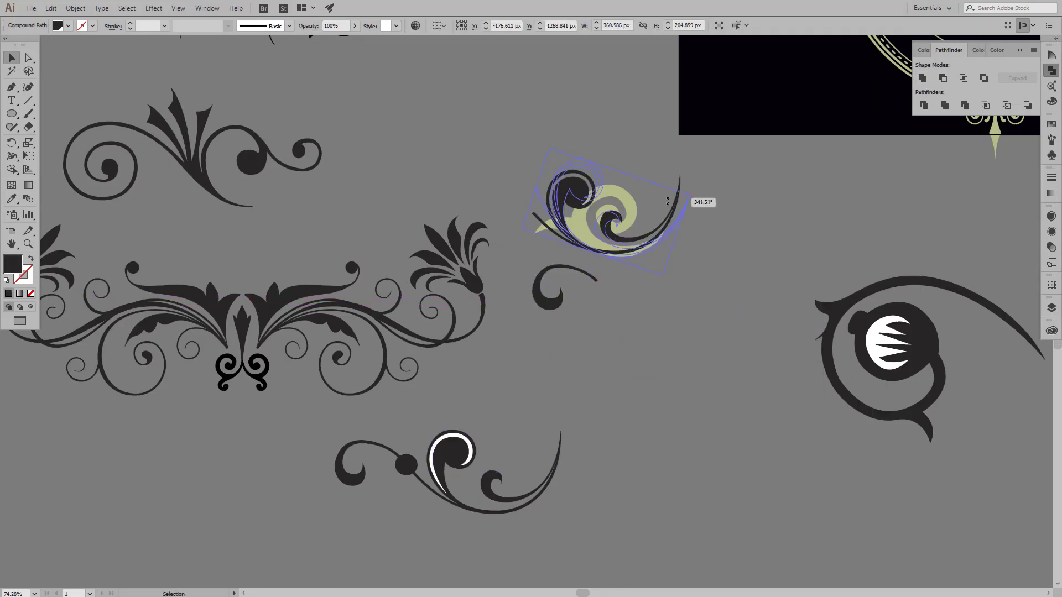
mouse_move(684, 148)
left_mouse_down()
mouse_move(694, 178)
mouse_move(604, 156)
left_mouse_up()
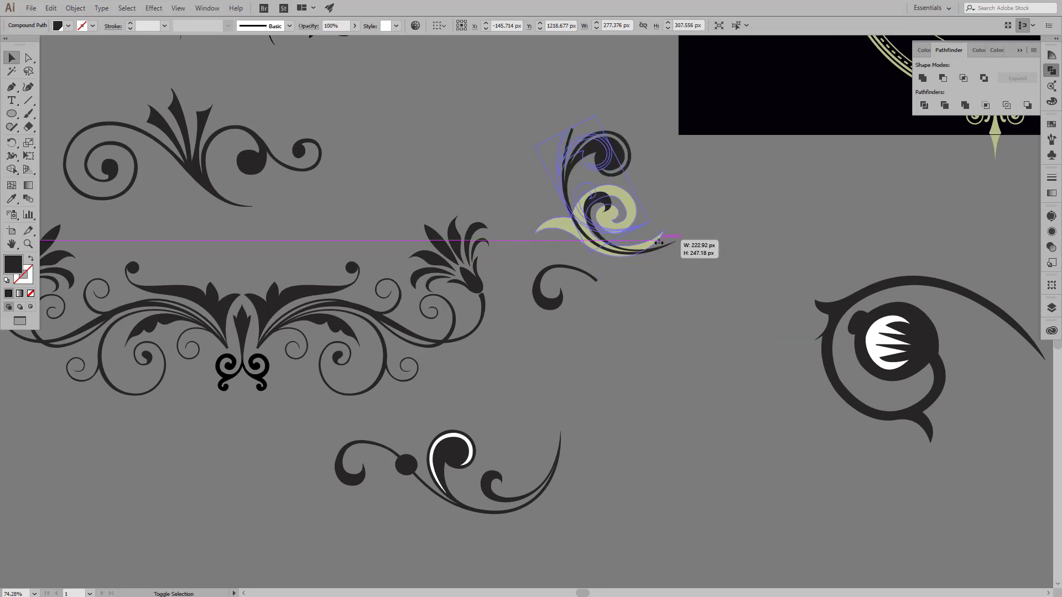
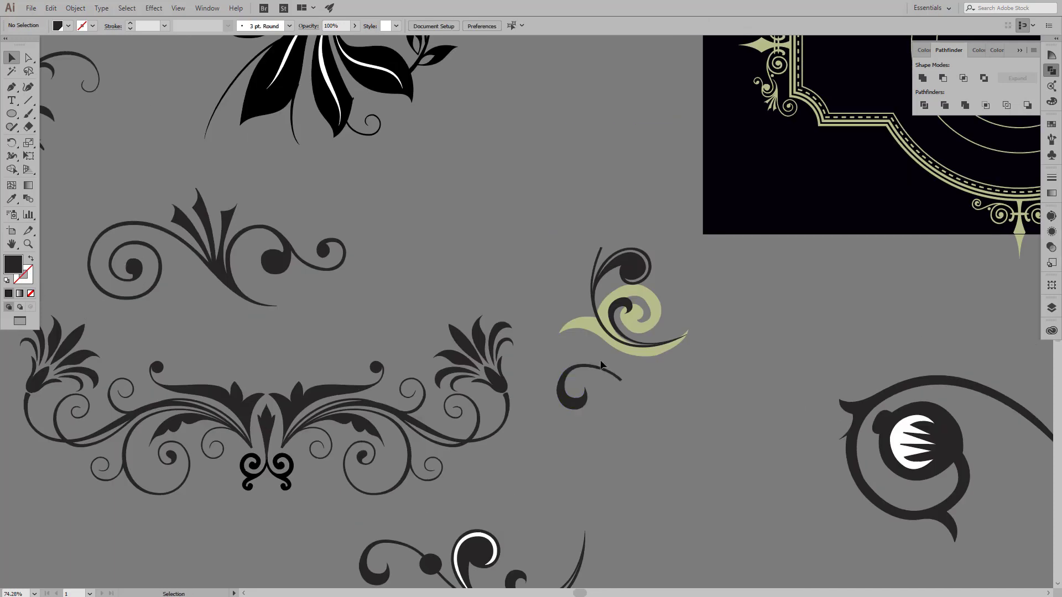
Step: Recolour the dark swirl with the frame's green, then shrink and move it to the ring's top
scroll(604, 166, "up", 4)
mouse_move(586, 310)
left_mouse_down()
mouse_move(603, 323)
mouse_move(564, 312)
left_mouse_up()
key("i")
left_click(663, 342)
key("ctrl+shift+a")
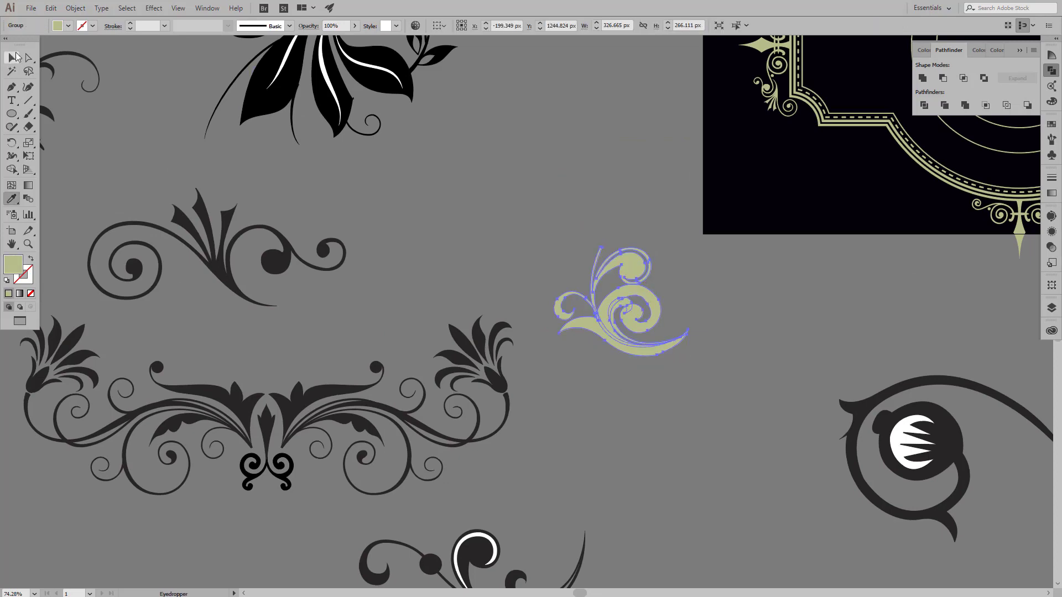
left_click(557, 388, "alt")
left_click_drag(531, 434, 819, 214)
scroll(819, 214, "up", 3)
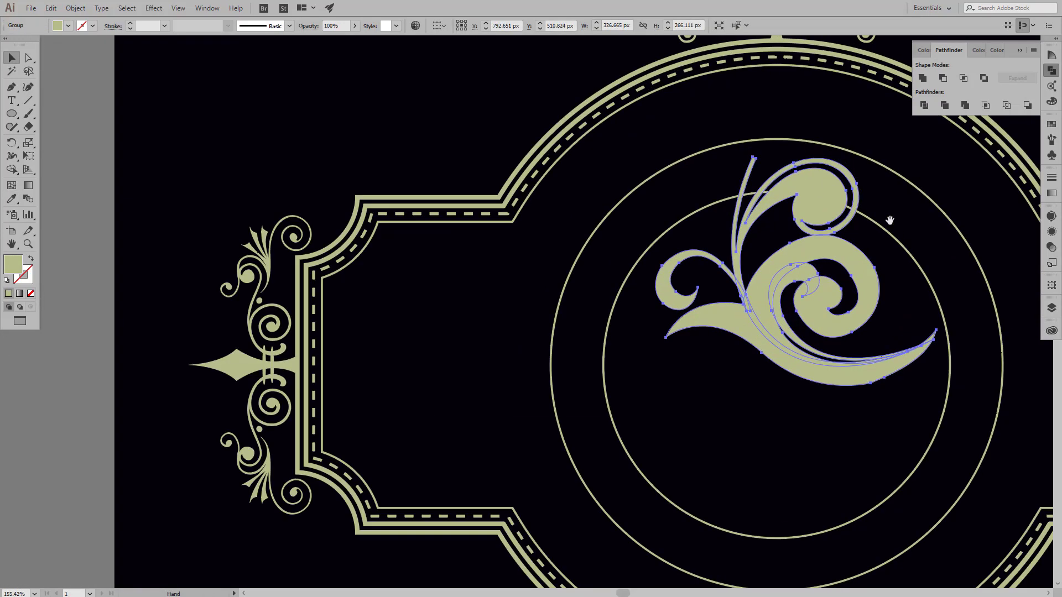
mouse_move(933, 162)
left_mouse_down()
mouse_move(818, 248)
mouse_move(836, 142)
mouse_move(799, 168)
mouse_move(815, 140)
left_mouse_up()
key("ctrl+z")
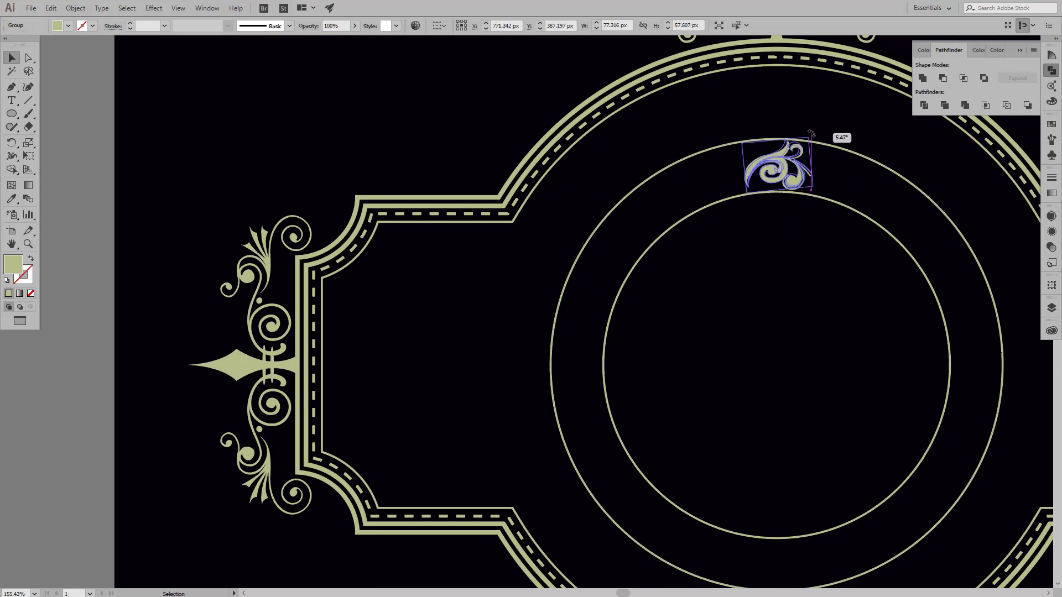
Step: Draw a pointed leaf tip from the swirl's end with the Pen tool
left_click(29, 58)
scroll(763, 188, "up", 3)
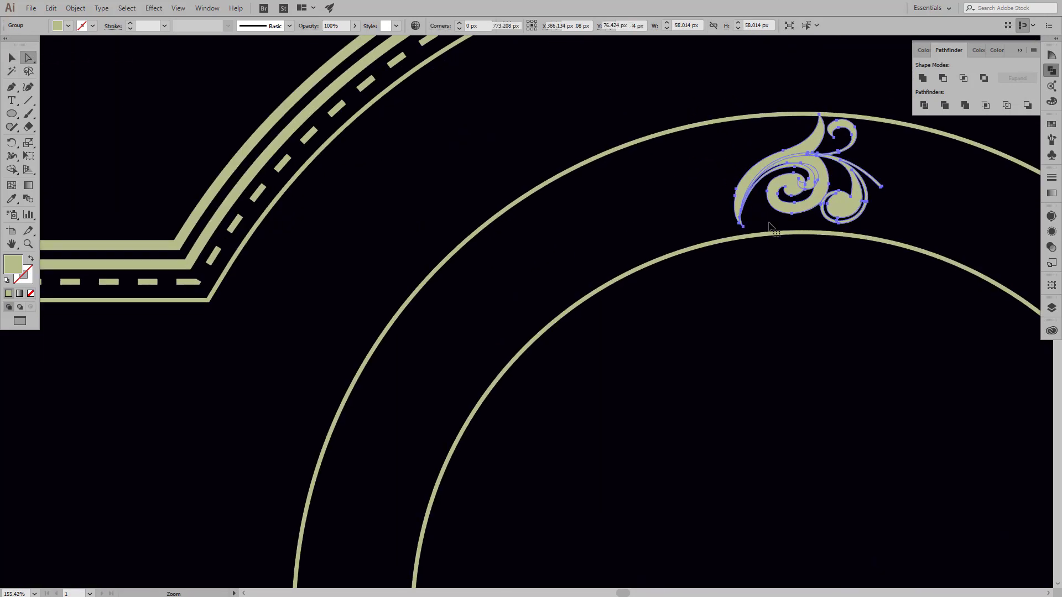
key("p")
mouse_move(765, 171)
left_mouse_down()
mouse_move(740, 220)
mouse_move(654, 255)
left_mouse_up()
left_click(752, 210)
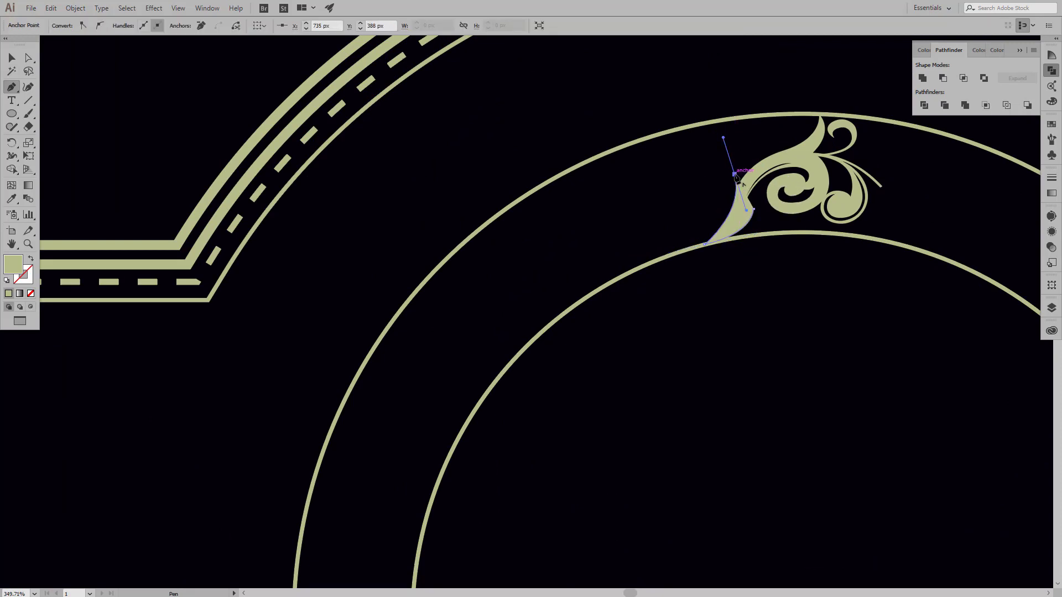
left_click(735, 175)
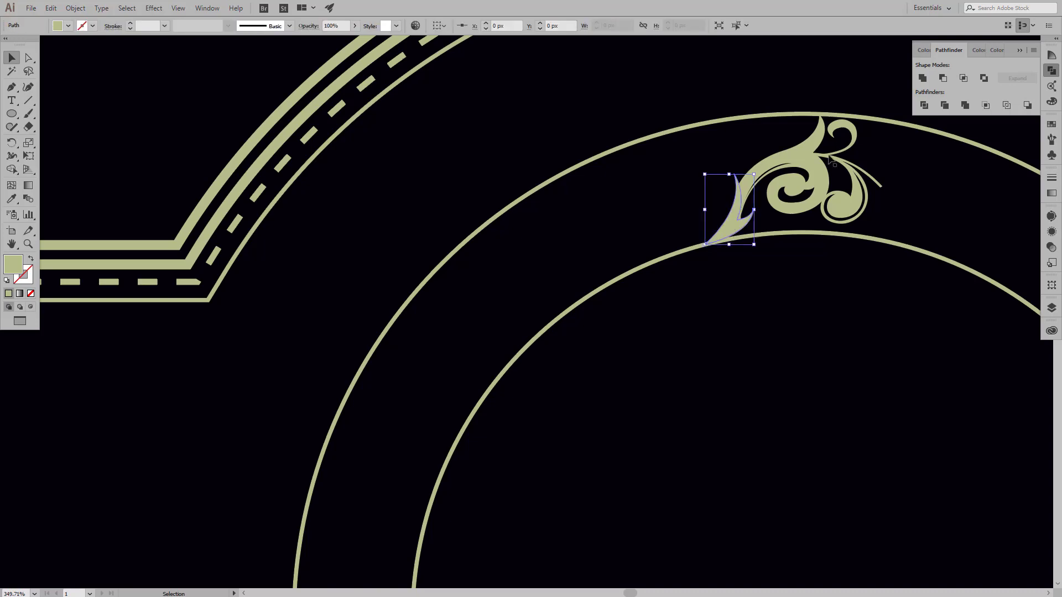
left_click(807, 160)
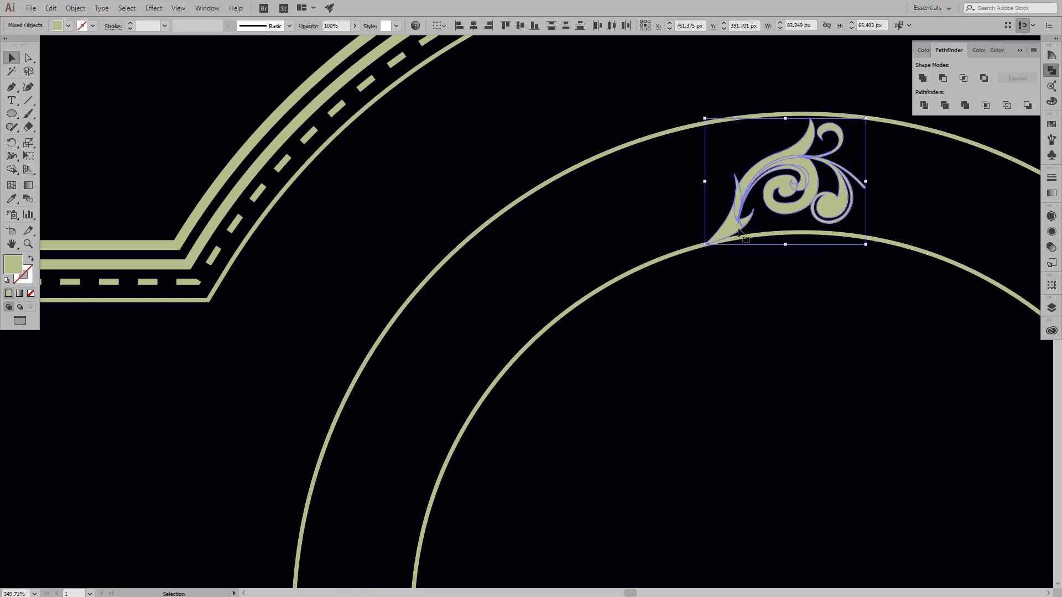
key("ctrl+shift+a")
scroll(592, 264, "down", 5, "alt")
Step: Copy a lower swirl flourish, ungroup it, and carry its white curl into the frame
scroll(591, 264, "down", 3)
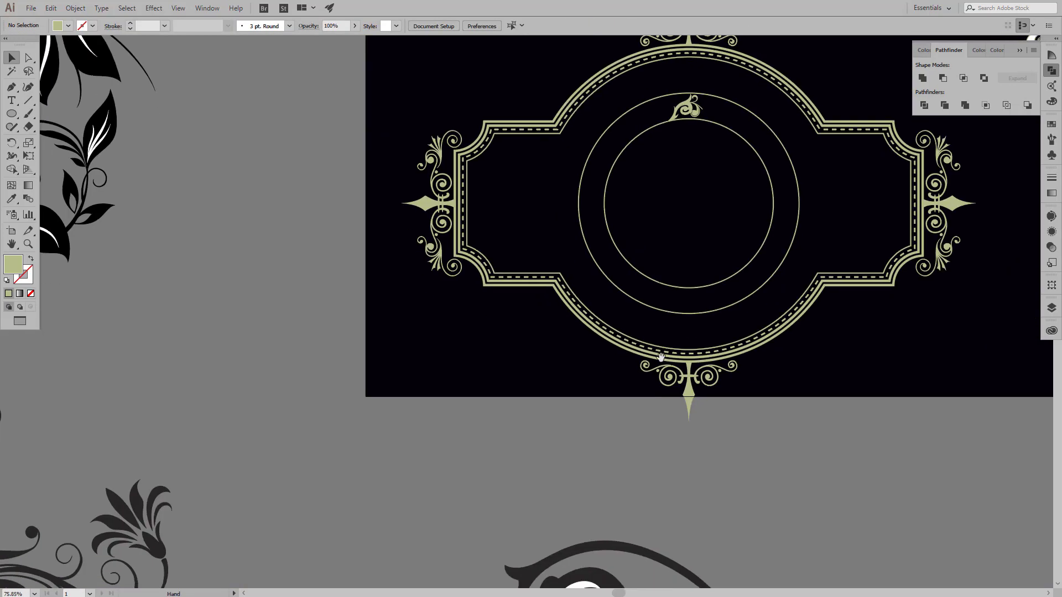
left_click_drag(332, 443, 686, 182)
left_click_drag(685, 491, 820, 233)
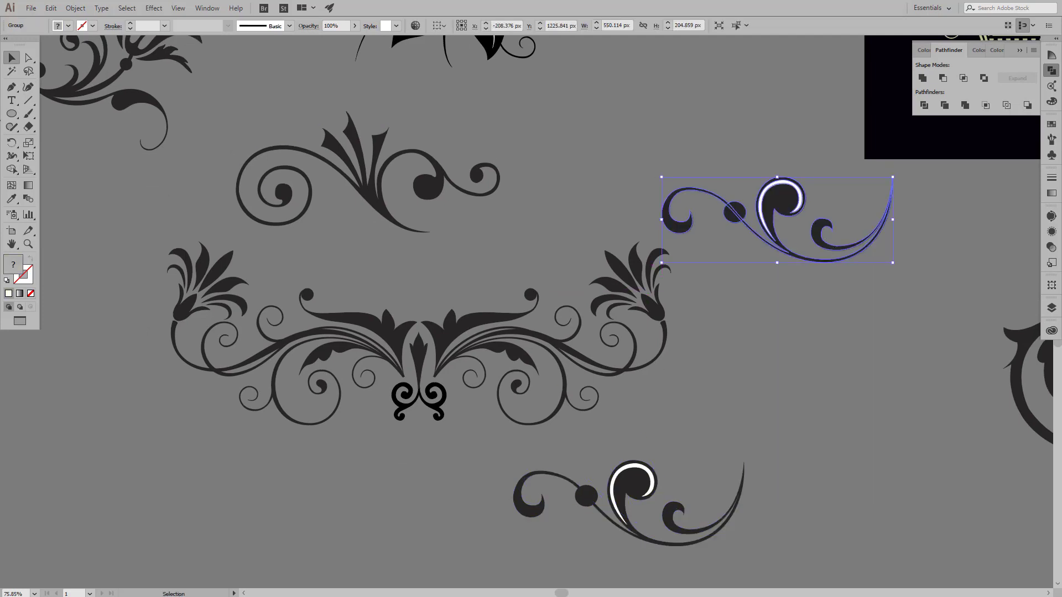
right_click(891, 198)
left_click(918, 280)
left_click_drag(813, 343, 642, 479)
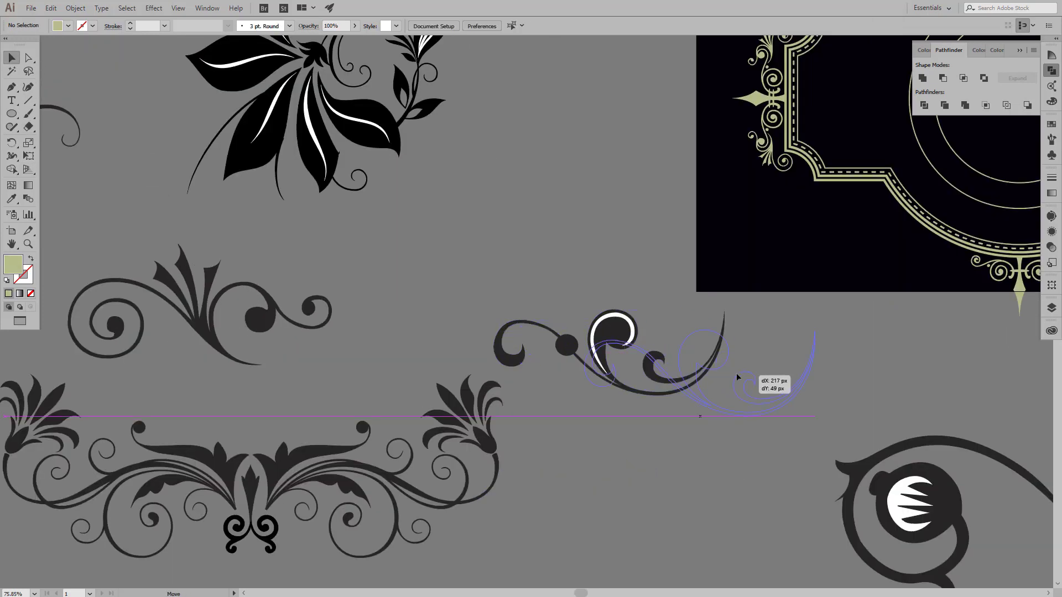
mouse_move(625, 335)
left_mouse_down()
mouse_move(890, 127)
mouse_move(470, 309)
mouse_move(608, 238)
left_mouse_up()
left_click(635, 244)
Step: Position and resize the curl against the left side of the top ornament
scroll(635, 244, "up", 5)
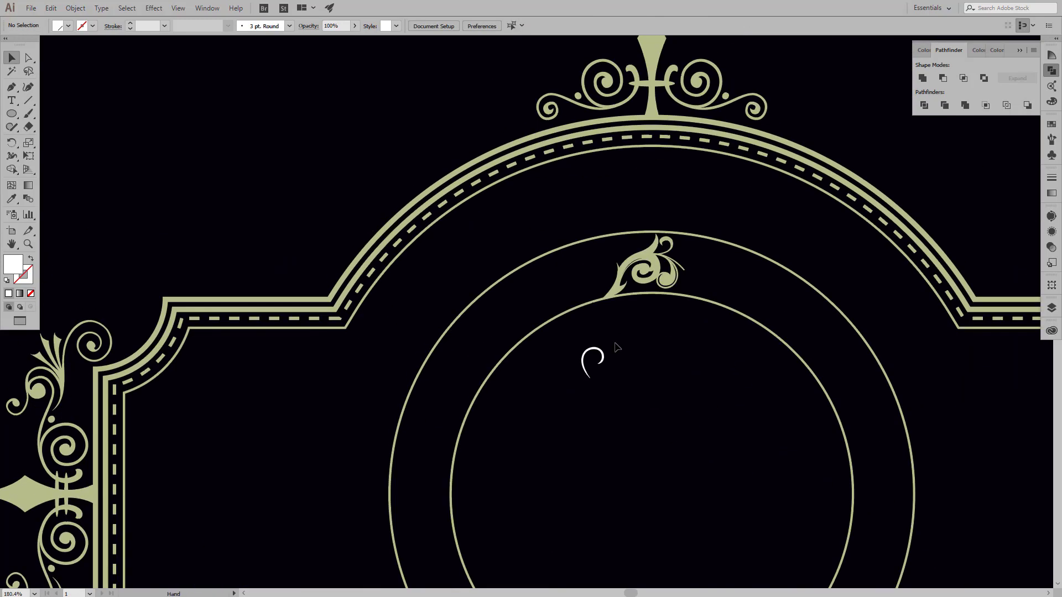
left_click(612, 346)
scroll(614, 345, "up", 3)
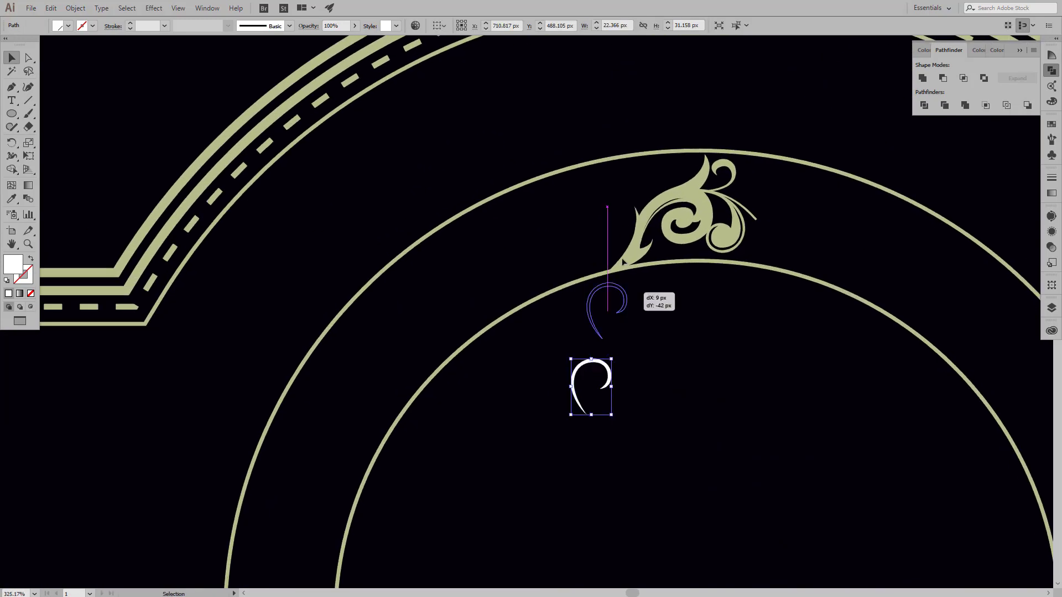
left_click_drag(620, 355, 641, 217)
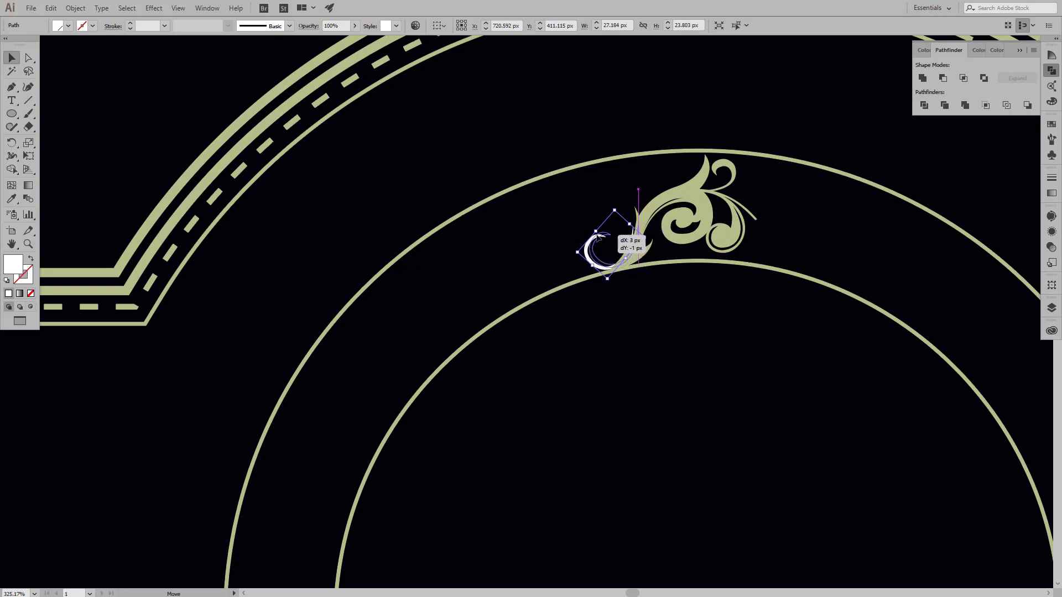
left_click_drag(591, 243, 603, 240)
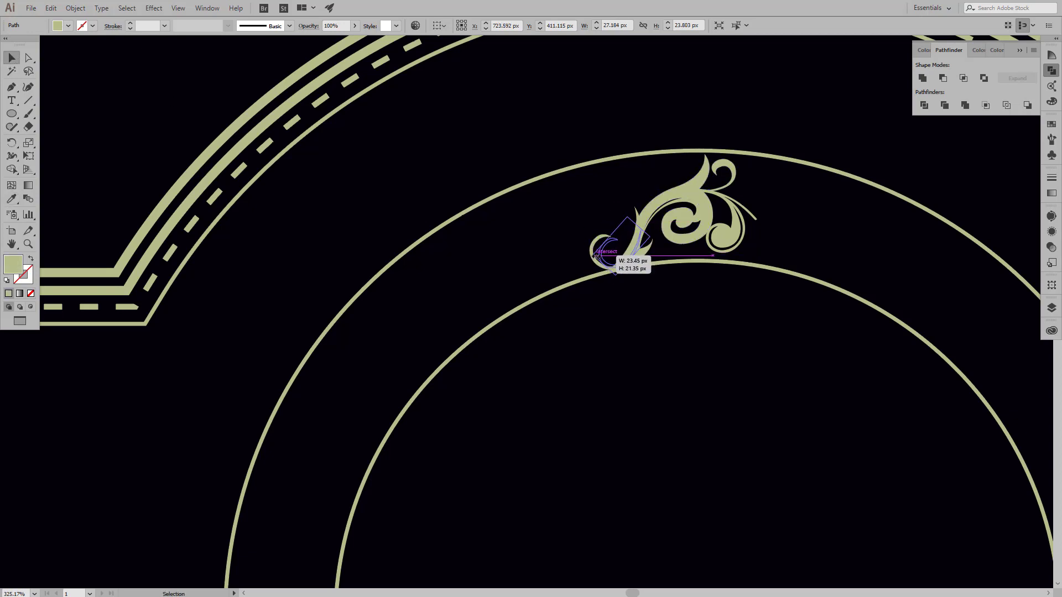
left_click_drag(596, 257, 597, 256)
scroll(672, 331, "down", 5, "alt")
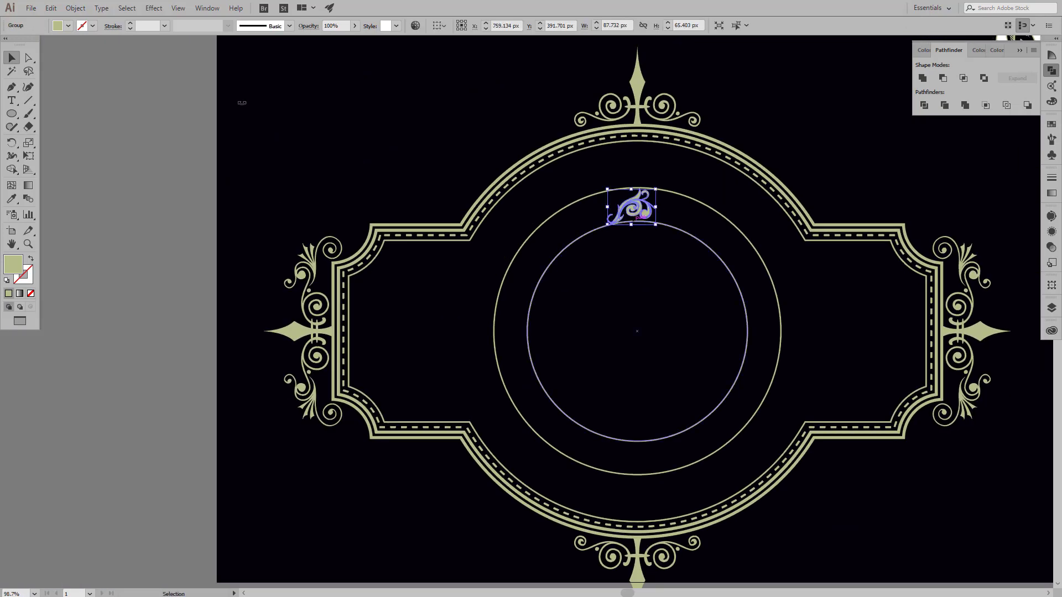
Step: Rotate copies of the ornament by 36° around the ring's centre, repeating with Ctrl+D
left_click(12, 142)
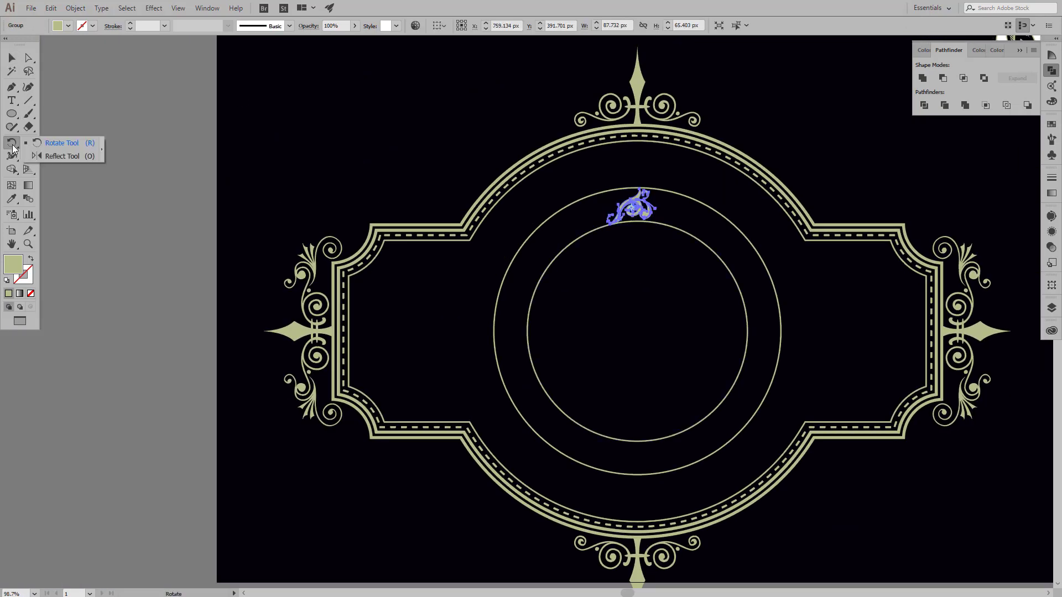
left_click(637, 330, "alt")
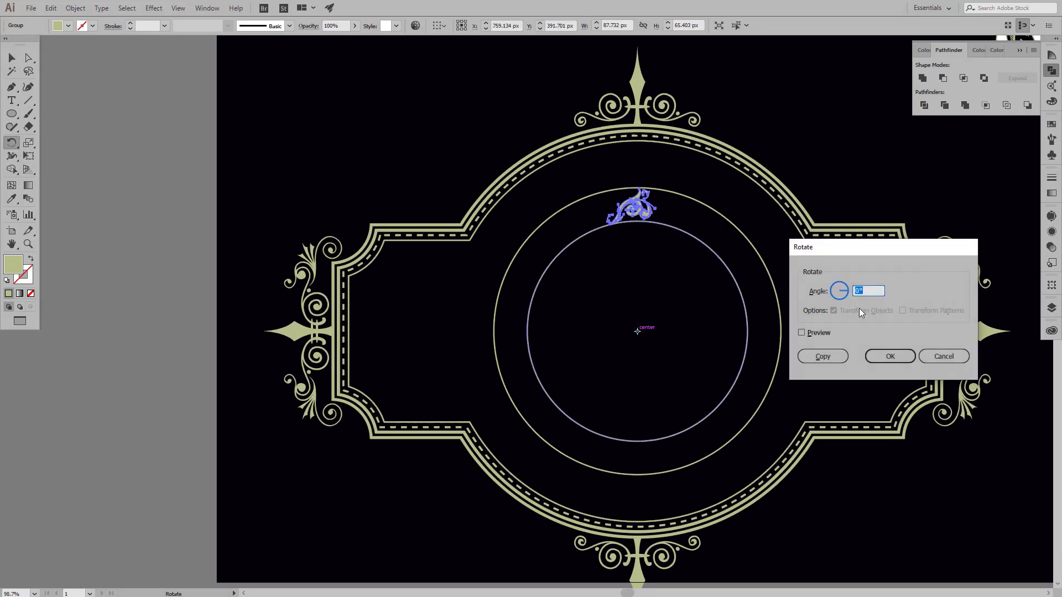
left_click(943, 355)
key("v")
right_click(627, 199)
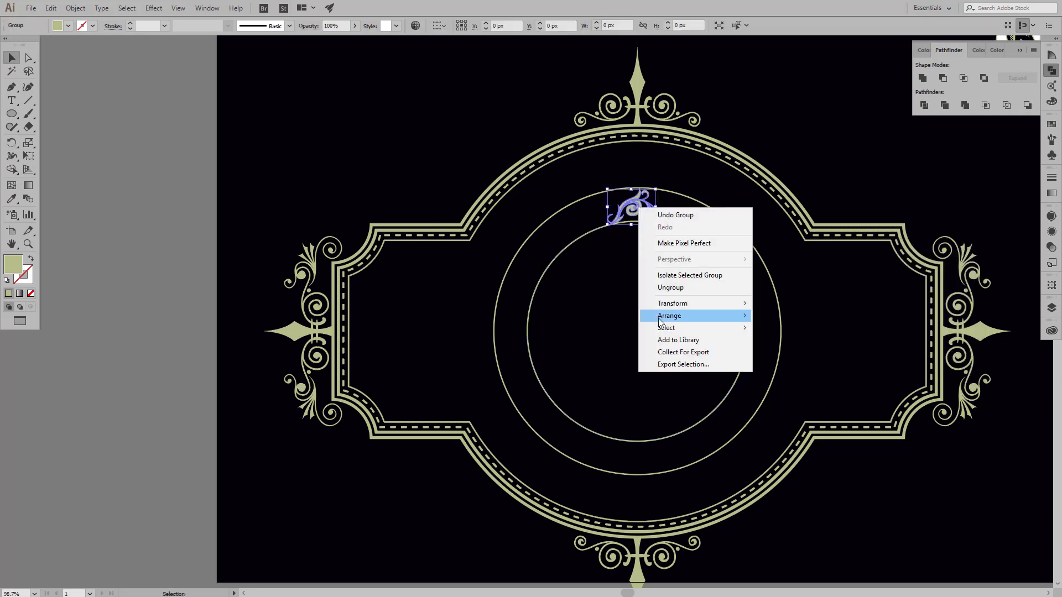
left_click(12, 143)
left_click(638, 330, "alt")
type("360/")
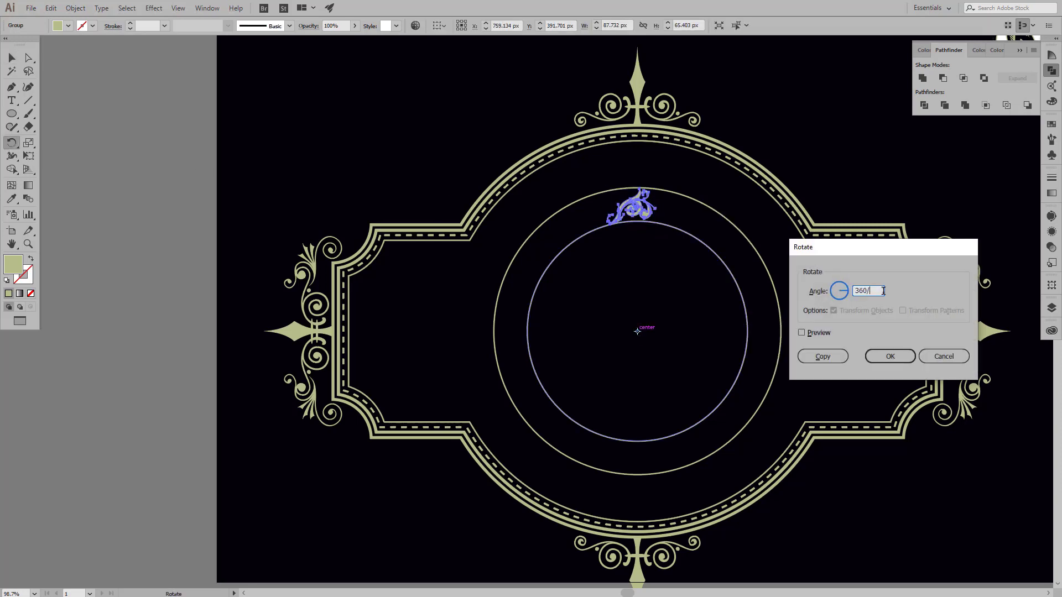
left_click(822, 356)
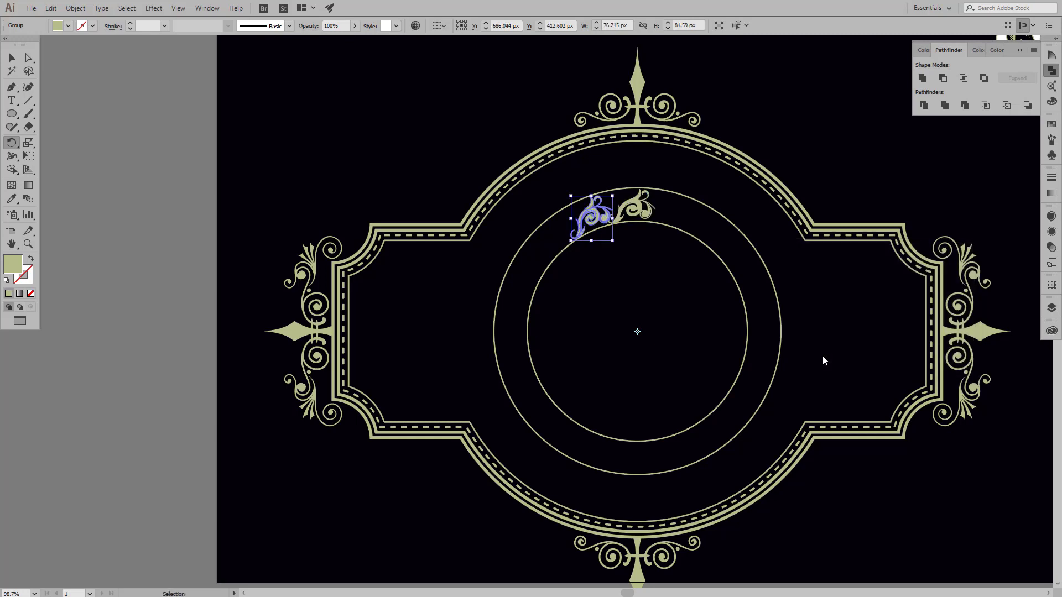
key("ctrl+d")
key("ctrl+d")
key("ctrl+d")
key("ctrl+d")
key("ctrl+d")
key("ctrl+d")
key("ctrl+d")
key("ctrl+d")
key("ctrl+d")
key("ctrl+d")
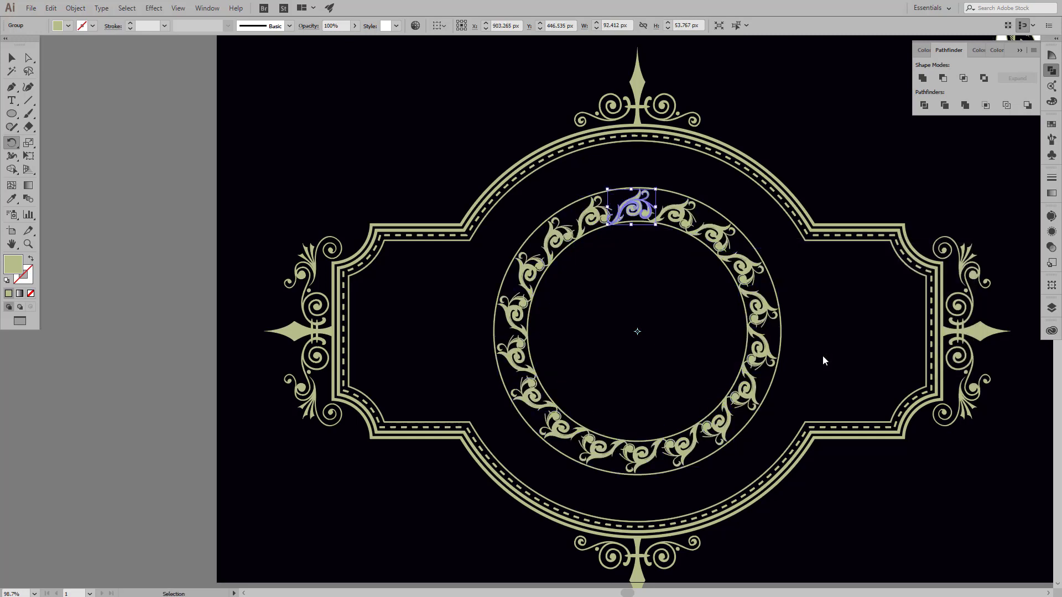
key("ctrl+d")
Step: Delete the two thin guide circles and check the finished ring of ornaments
left_click(394, 98)
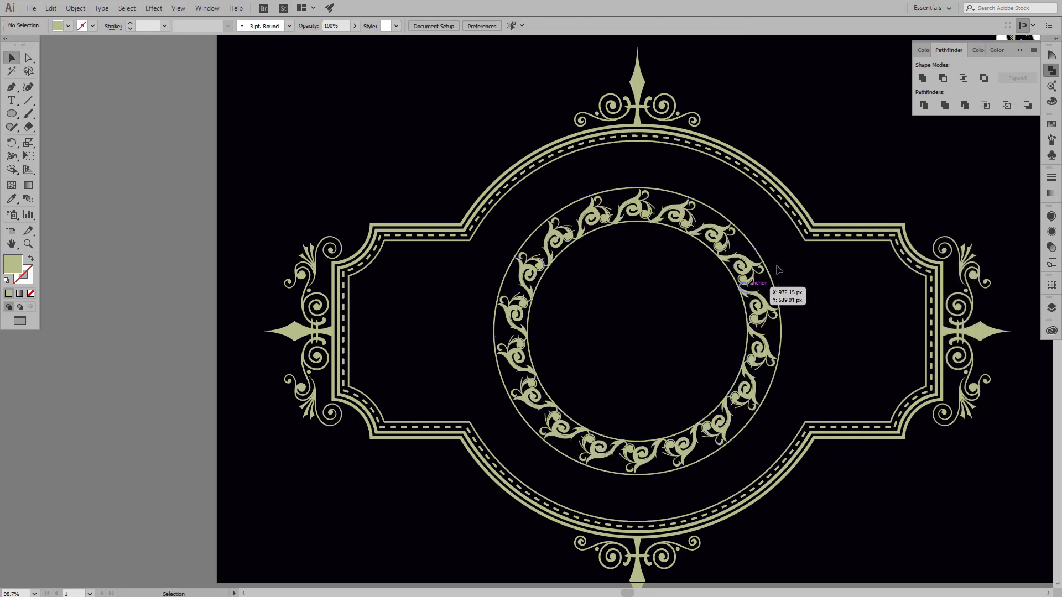
left_click(727, 260)
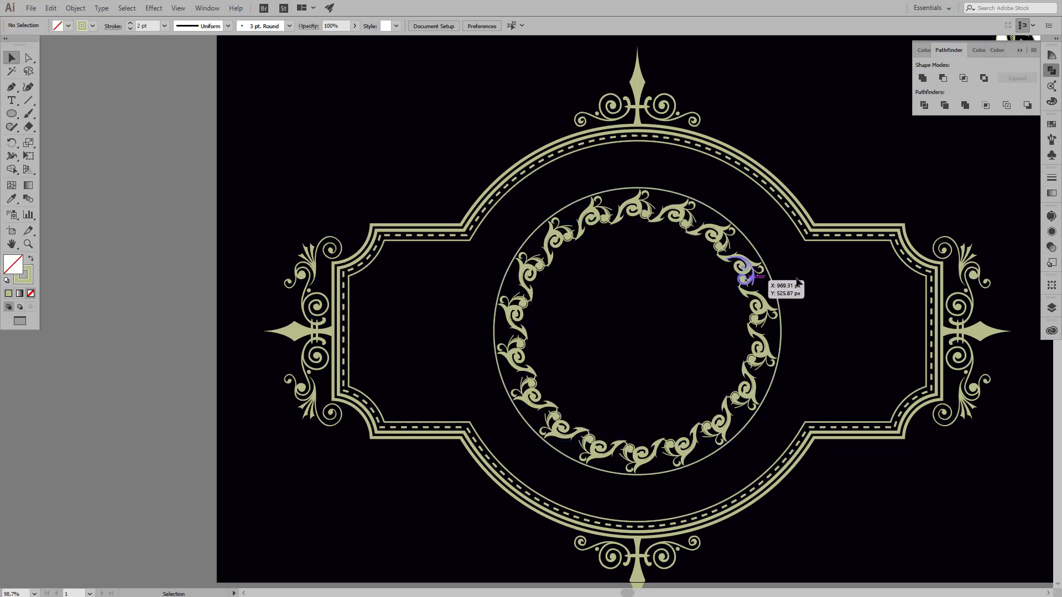
left_click(765, 266)
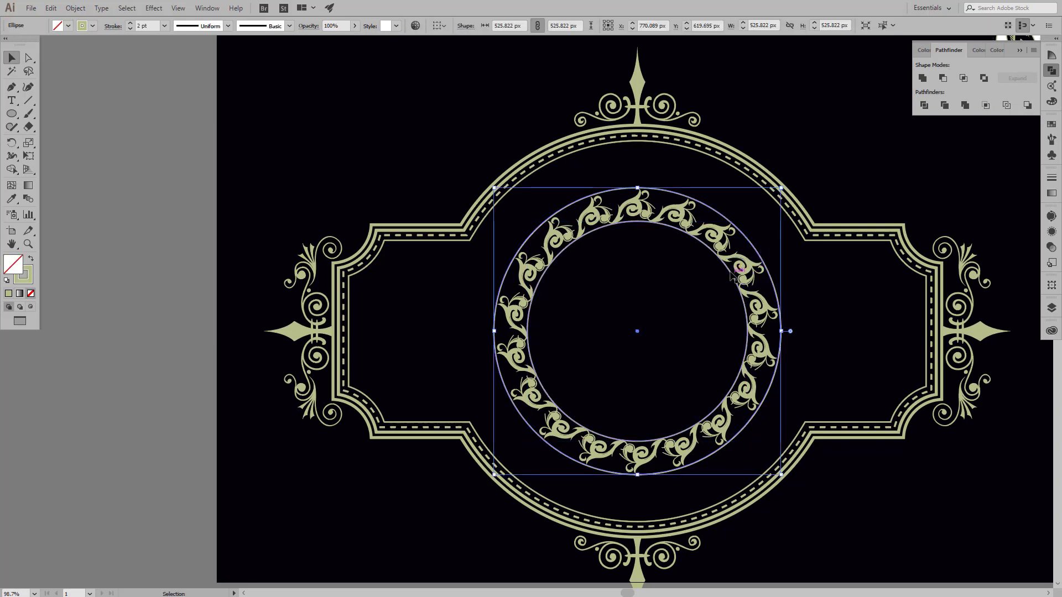
key("Delete")
left_click_drag(514, 218, 697, 366)
left_click_drag(747, 424, 758, 390)
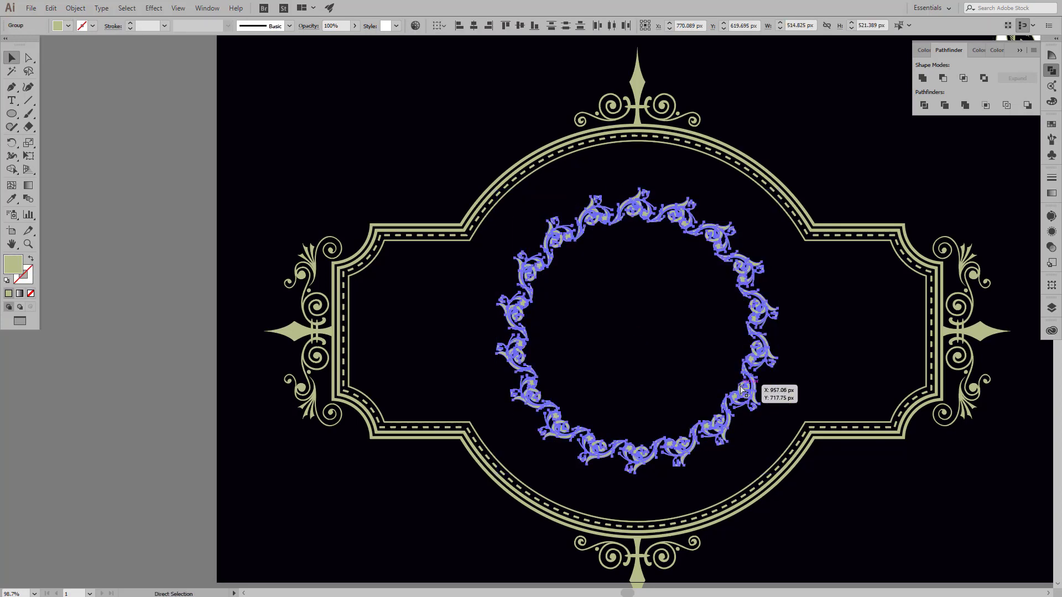
left_click(833, 167)
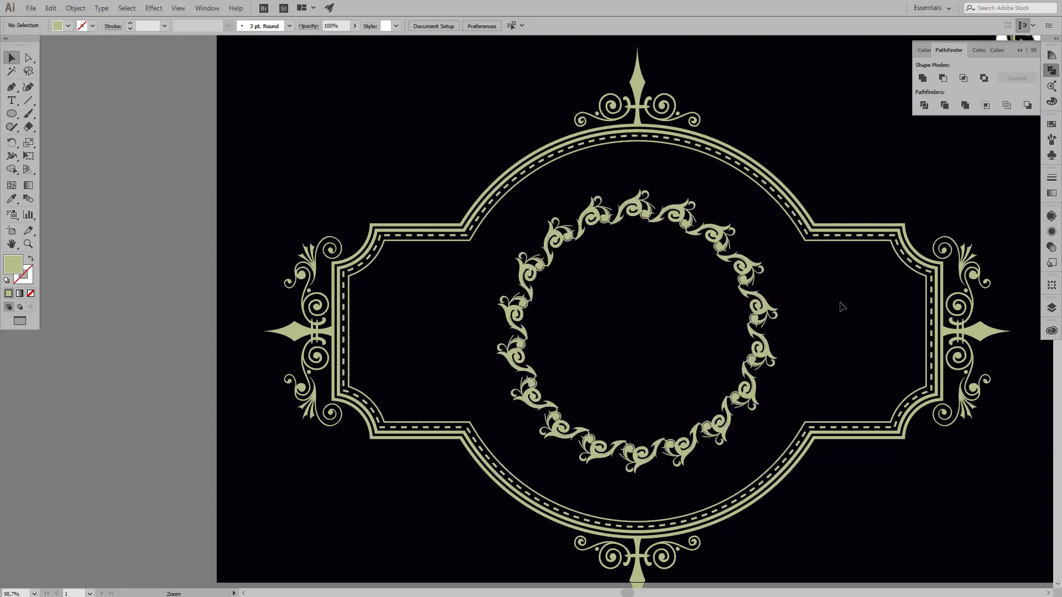
scroll(572, 311, "down", 5)
left_click_drag(184, 553, 746, 352)
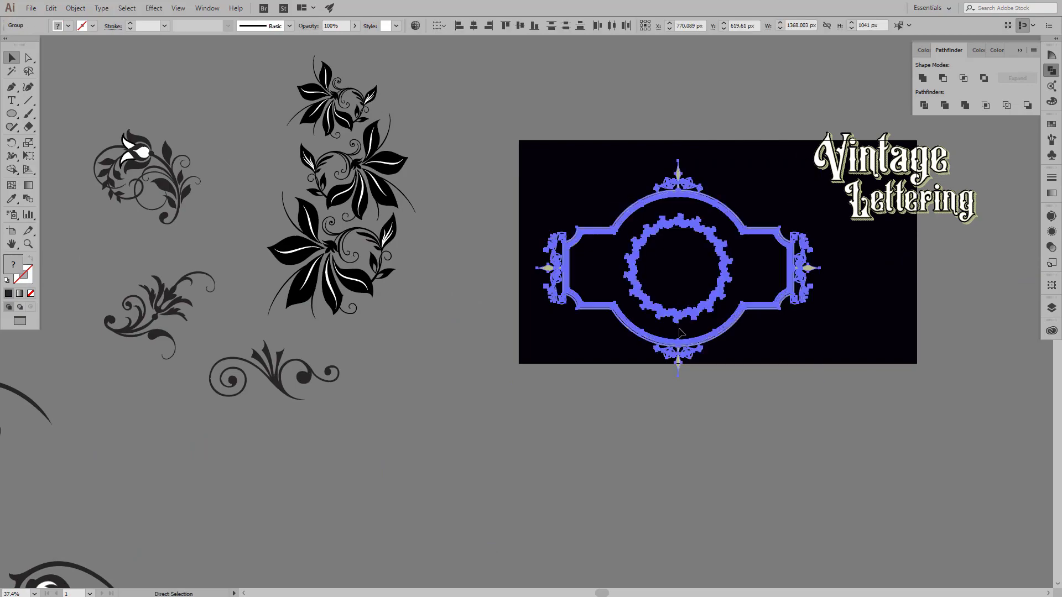
Step: Move the Vintage Lettering text onto the frame, enlarge it and centre it
scroll(856, 272, "up", 3)
left_click_drag(917, 258, 459, 429)
left_click_drag(588, 473, 667, 513)
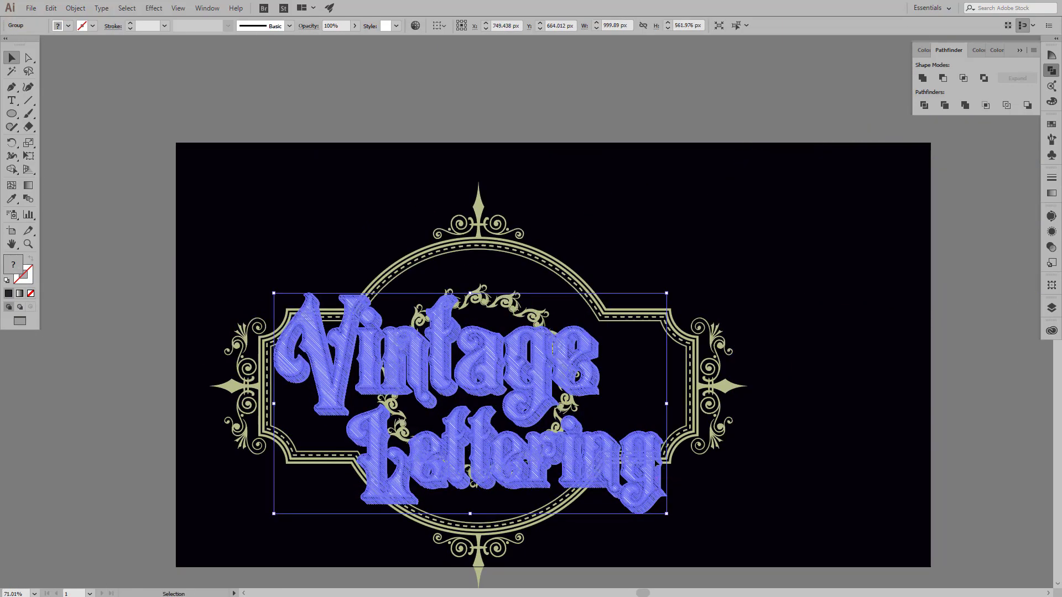
mouse_move(663, 302)
left_mouse_down()
mouse_move(669, 258)
mouse_move(655, 265)
left_mouse_up()
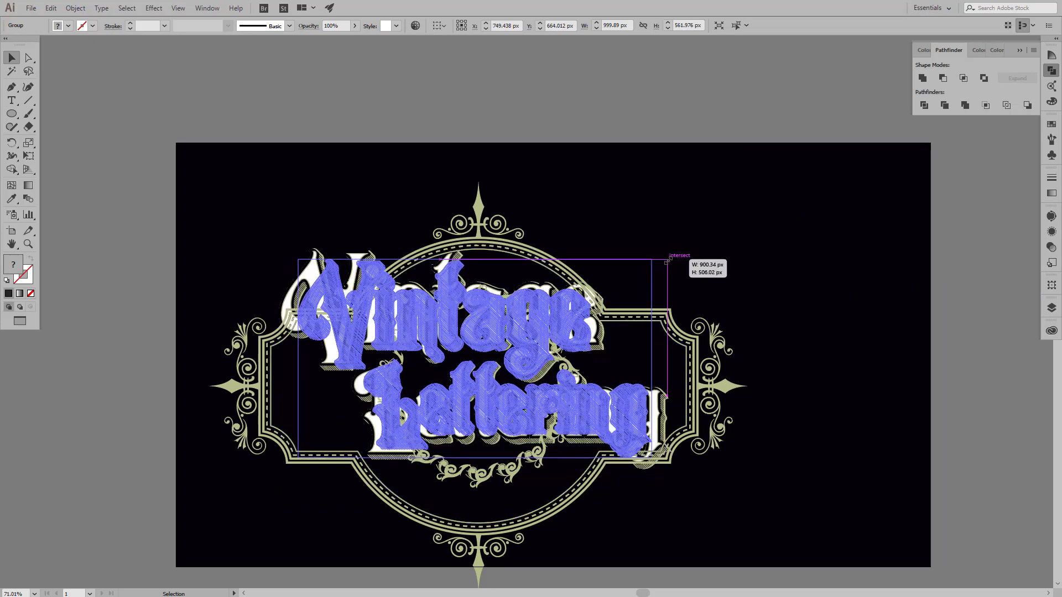
scroll(655, 265, "down", 3)
Step: Resize the circular ornament to about 524 × 531 px and nudge the lettering group
right_click(643, 344)
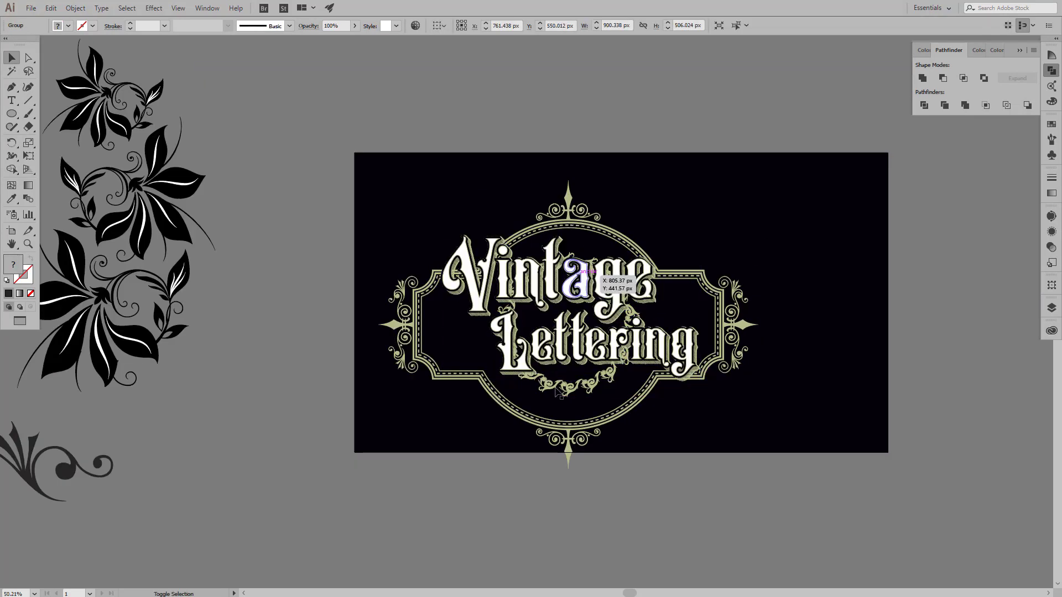
right_click(656, 356)
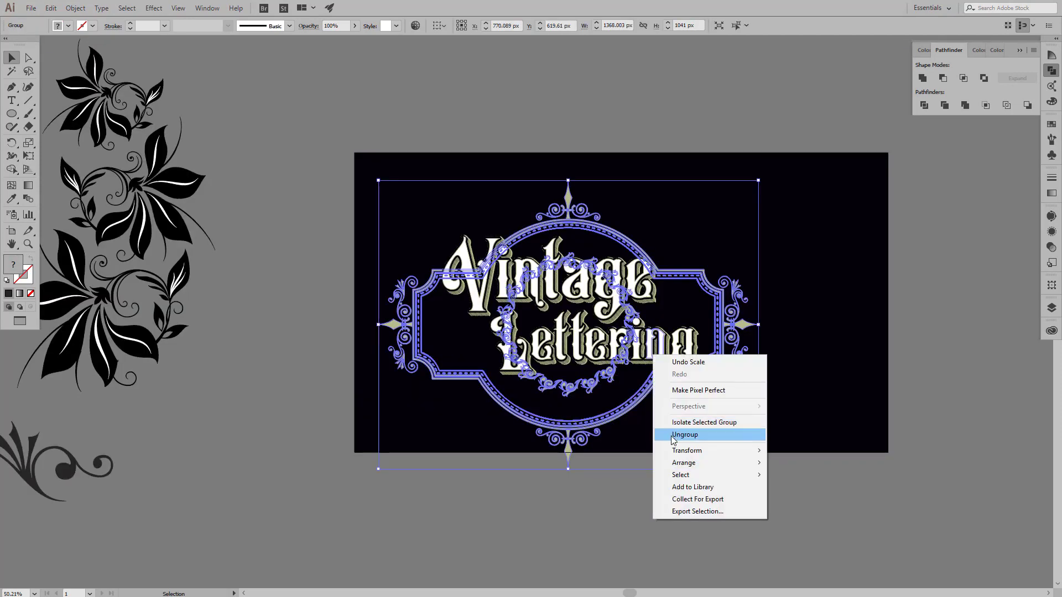
left_click_drag(641, 400, 646, 405)
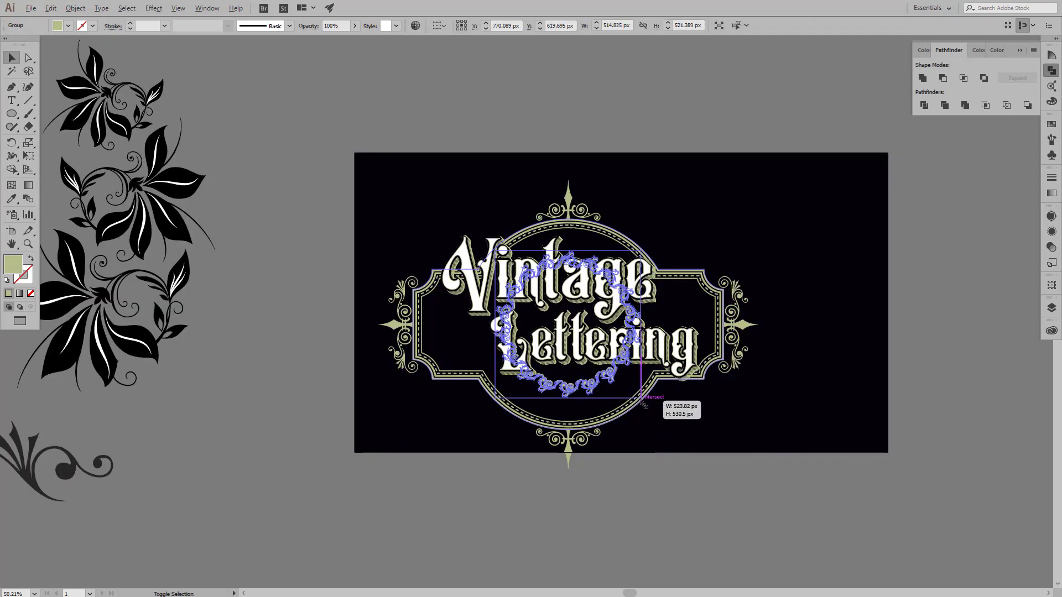
left_click_drag(449, 247, 449, 248)
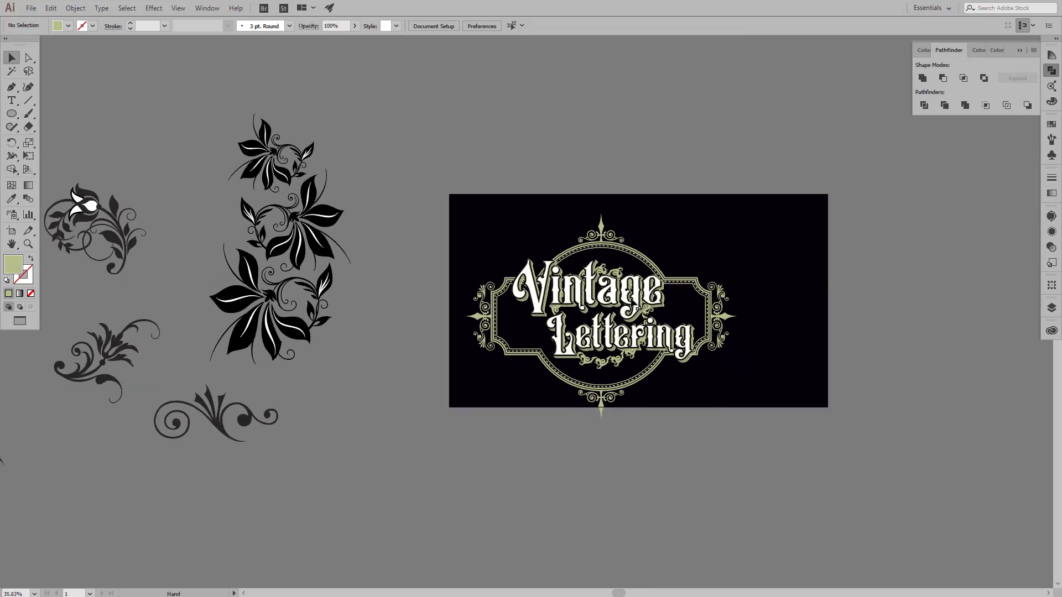
left_click(638, 308)
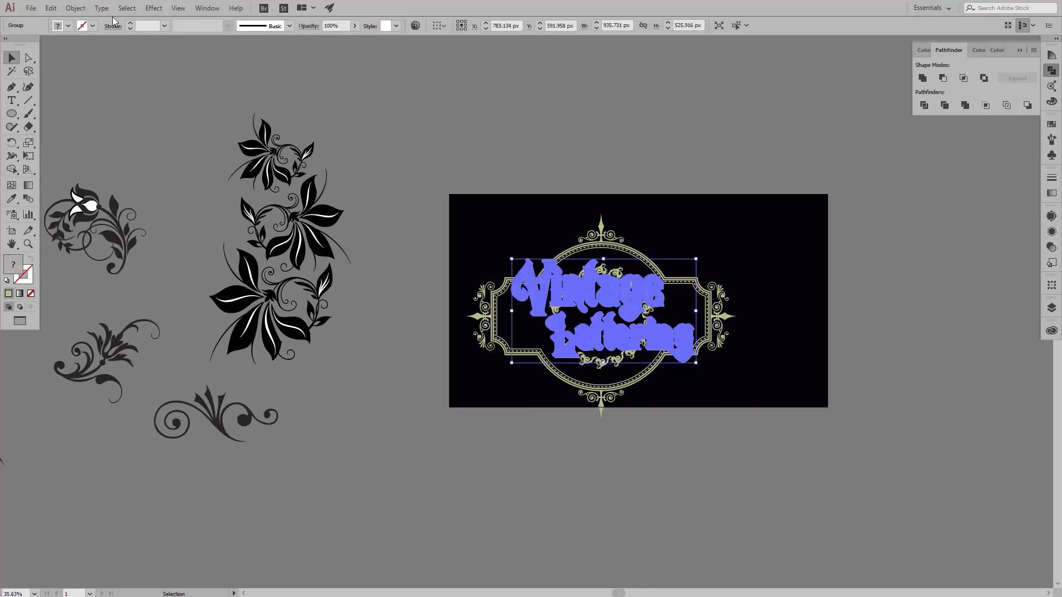
left_click(154, 8)
Step: Apply a horizontal Wave warp with 27% bend to the Vintage Lettering text
left_click(329, 157)
left_click(932, 252)
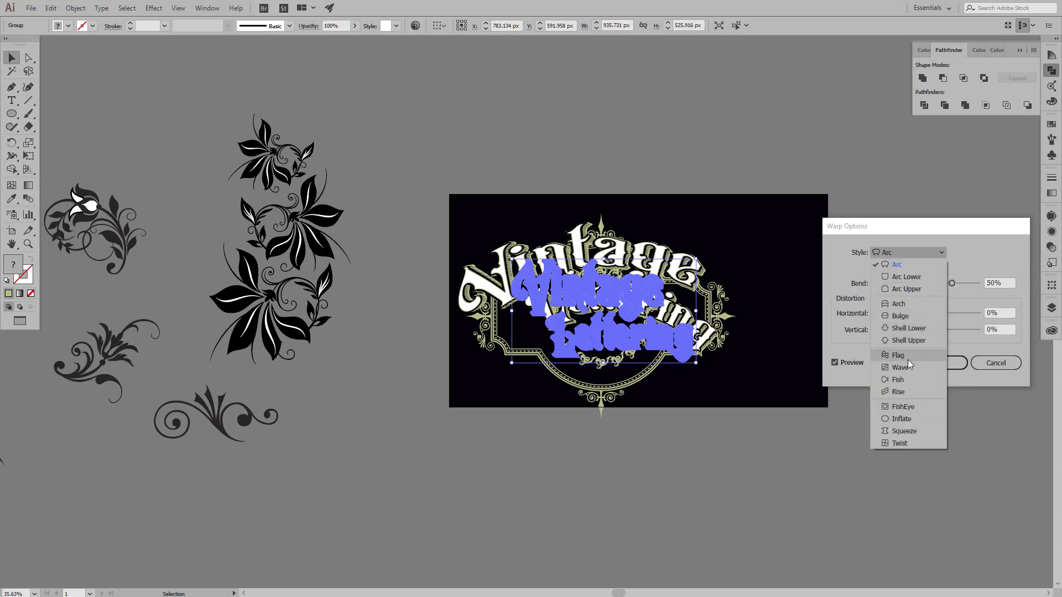
key("Escape")
key("w")
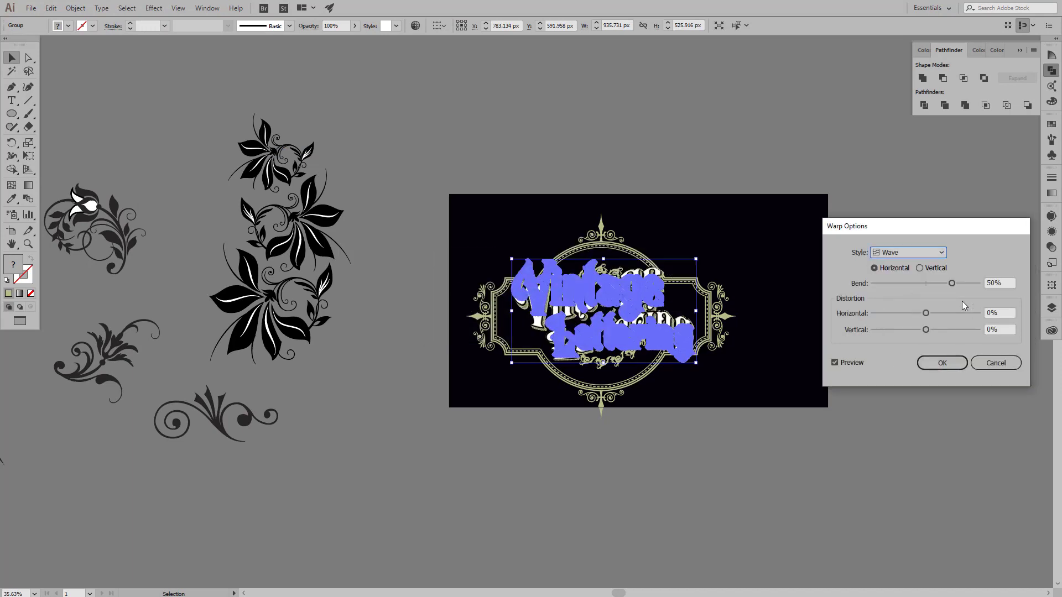
left_click(939, 283)
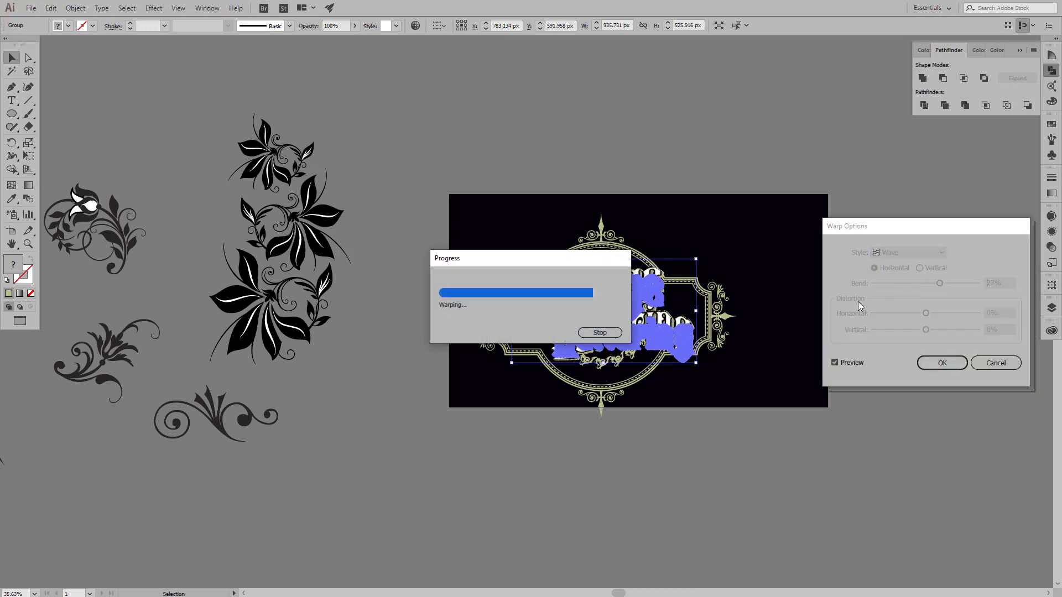
left_click(941, 362)
Step: Enlarge the lettering to about 1051 × 569 px
scroll(597, 271, "up", 2)
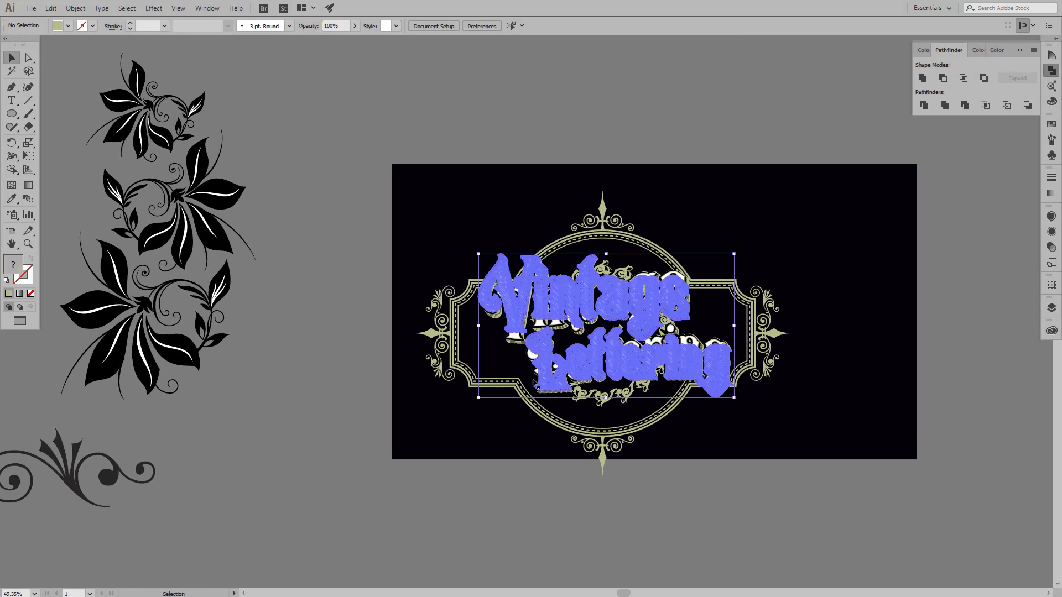
left_click_drag(479, 398, 466, 413)
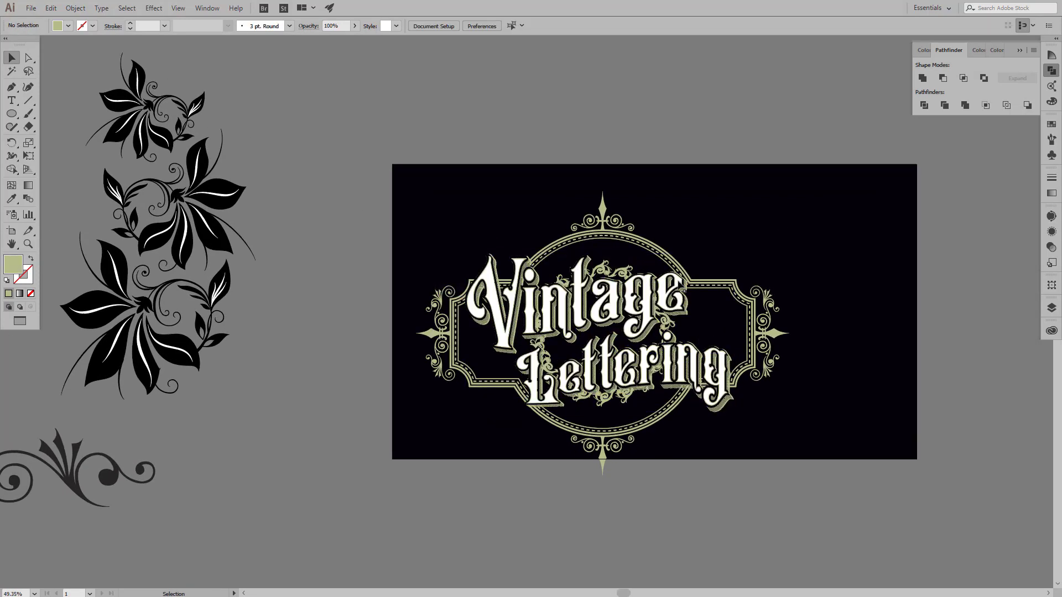
left_click_drag(733, 254, 754, 250)
Step: Fine-tune the lettering's position and size and enlarge the inner circle slightly
left_click_drag(662, 303, 655, 311)
left_click_drag(755, 252, 756, 257)
left_click_drag(465, 256, 468, 259)
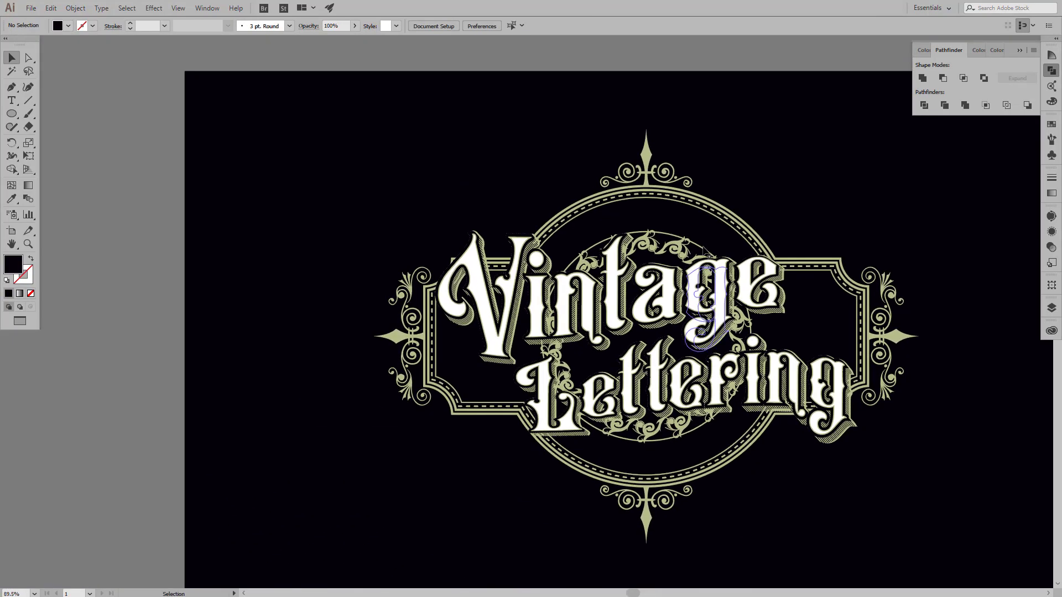
left_click_drag(753, 440, 756, 446)
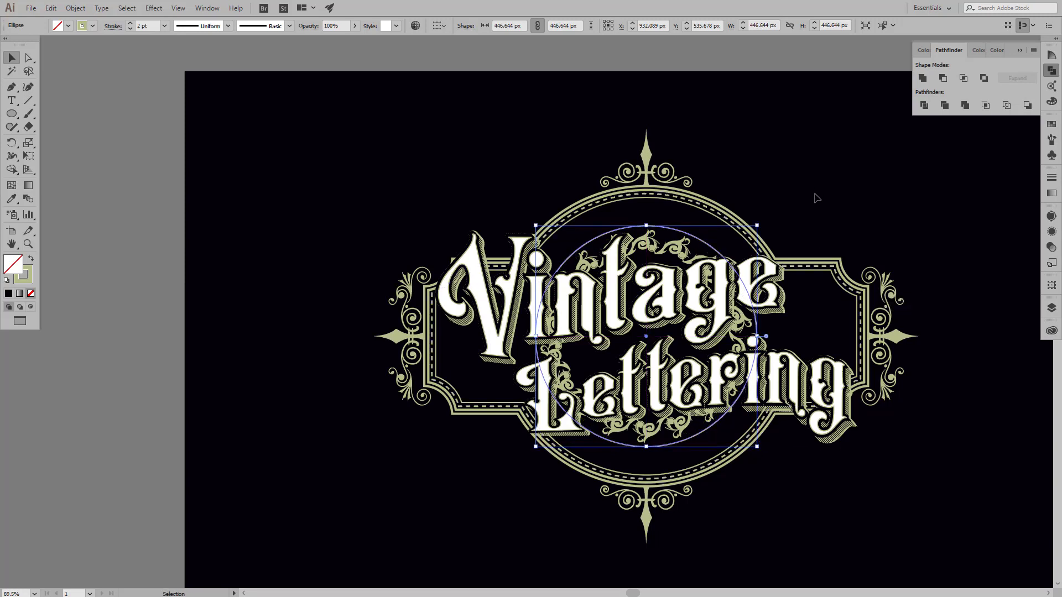
Step: Place MAKE YOUR as path text on the inner circle
left_click(160, 170)
left_click(577, 256)
key("t")
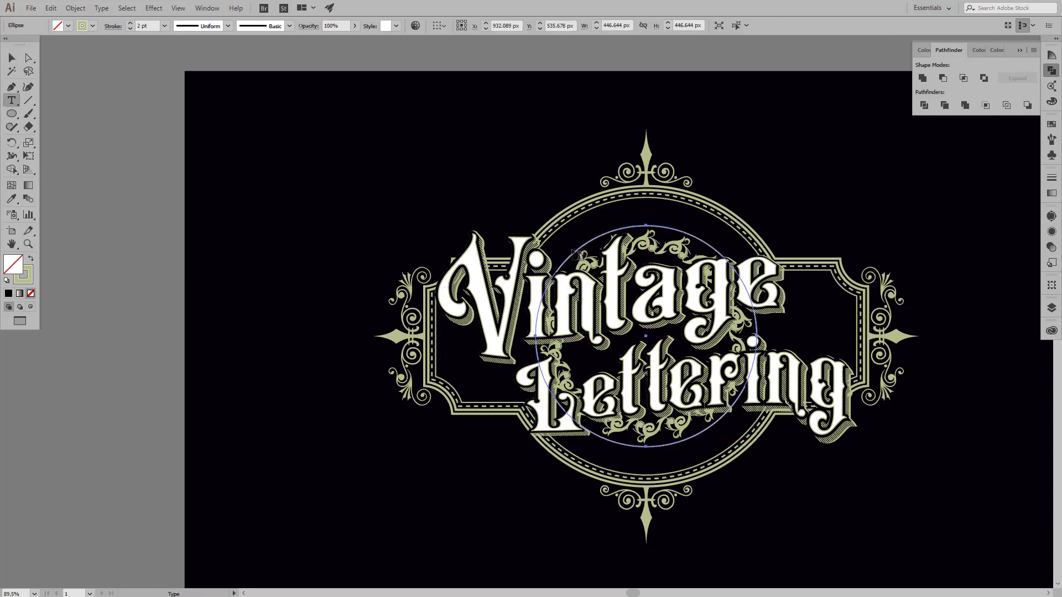
left_click_drag(12, 100, 61, 125)
left_click(582, 243)
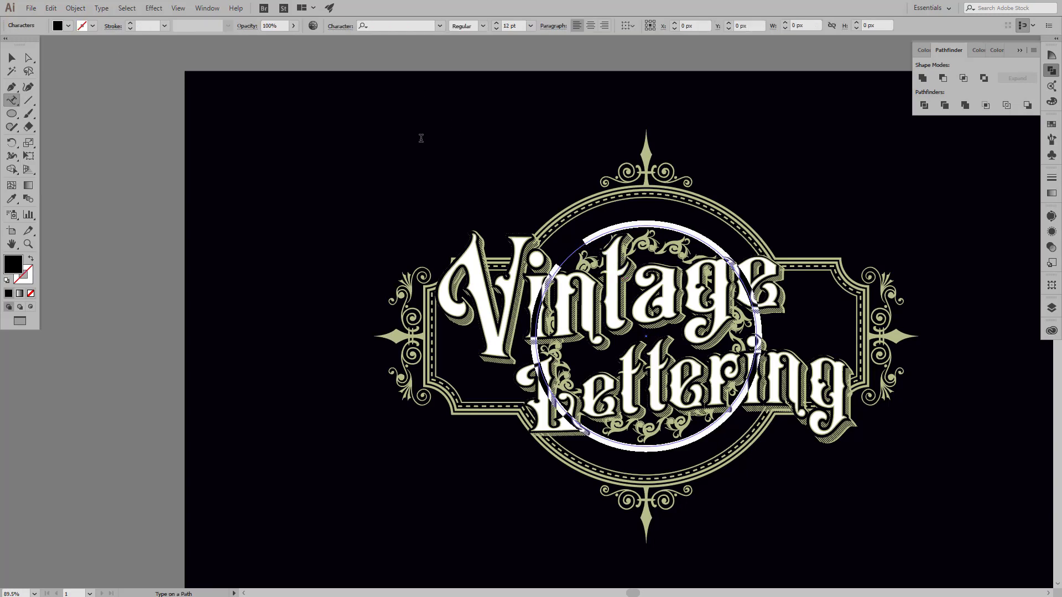
key("BackSpace")
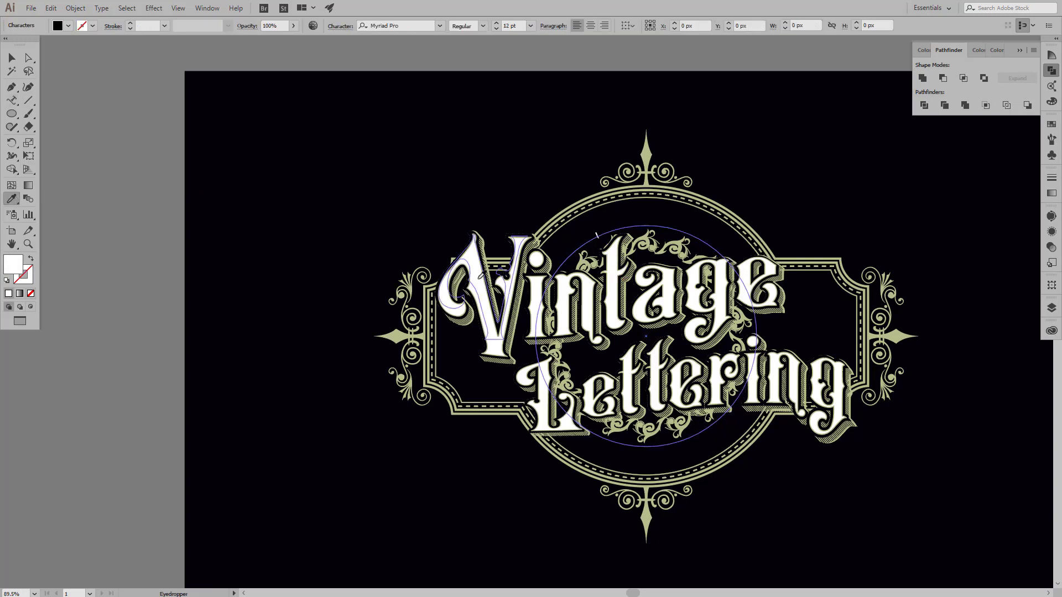
key("Escape")
scroll(581, 225, "up", 5, "alt")
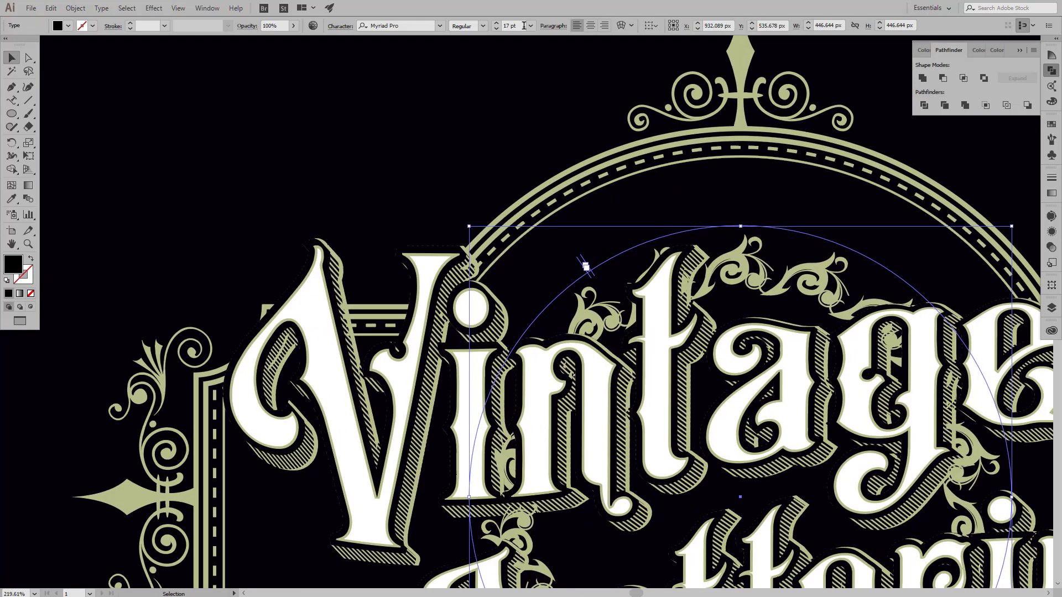
left_click_drag(596, 281, 534, 312)
Step: Fill the MAKE YOUR text white and set its font to Copperplate Gothic Bold
left_click(68, 25)
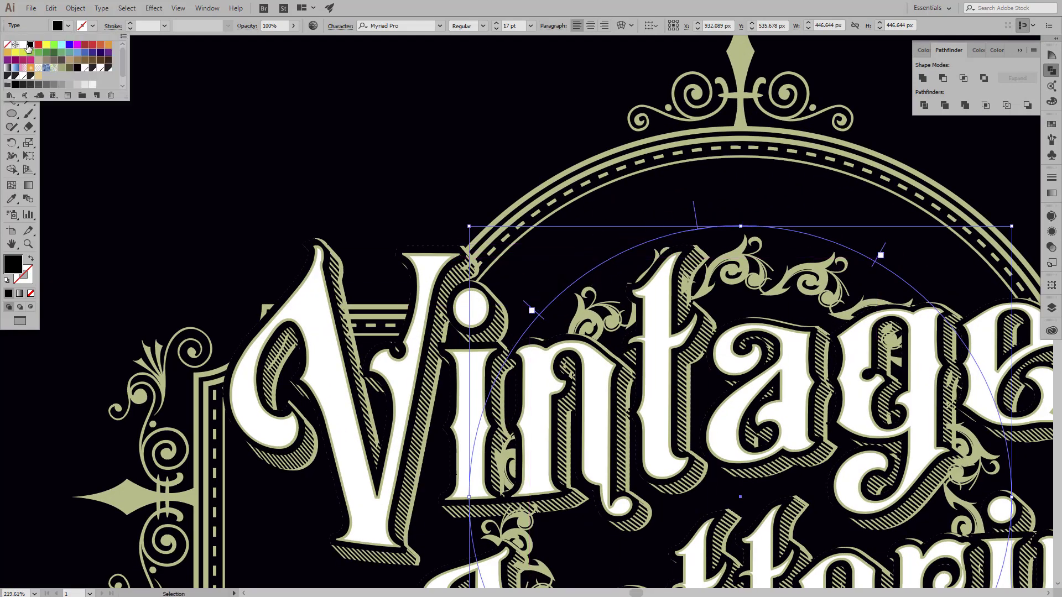
scroll(608, 242, "down", 2, "alt")
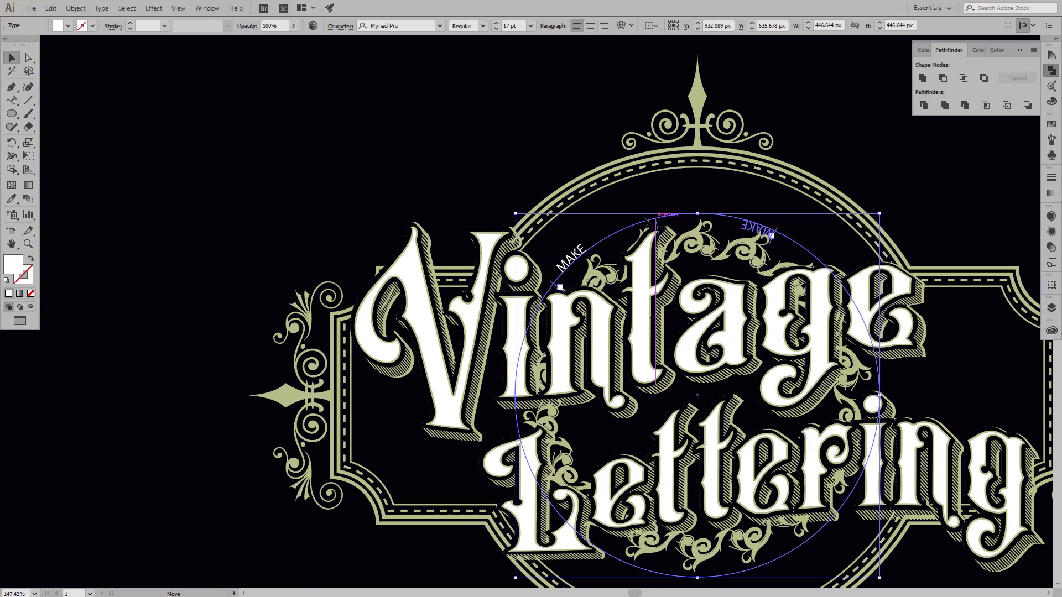
key("t")
scroll(481, 250, "down", 2, "alt")
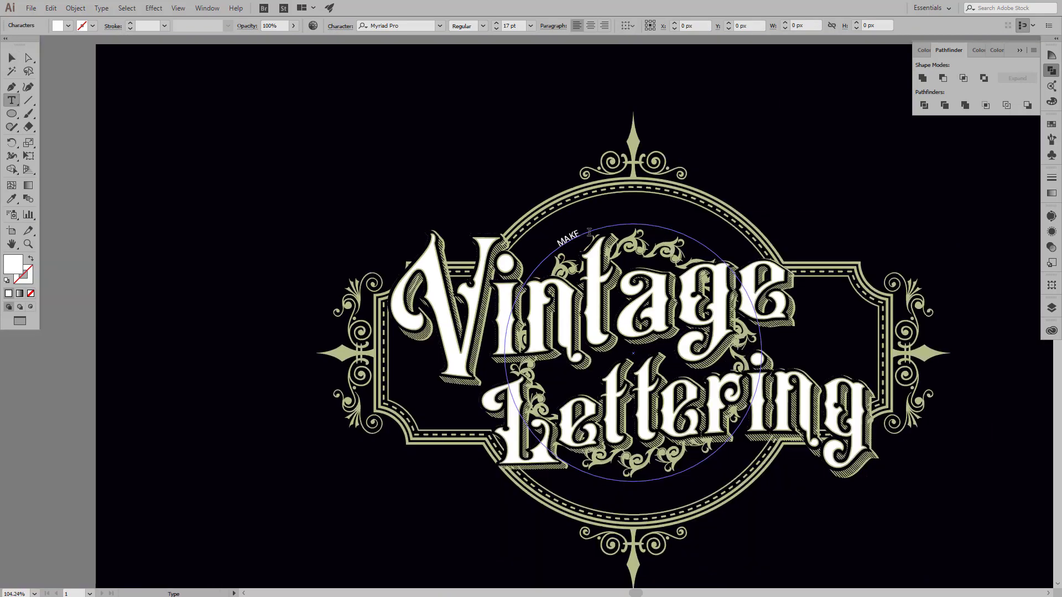
type("YOUR")
left_click(12, 57)
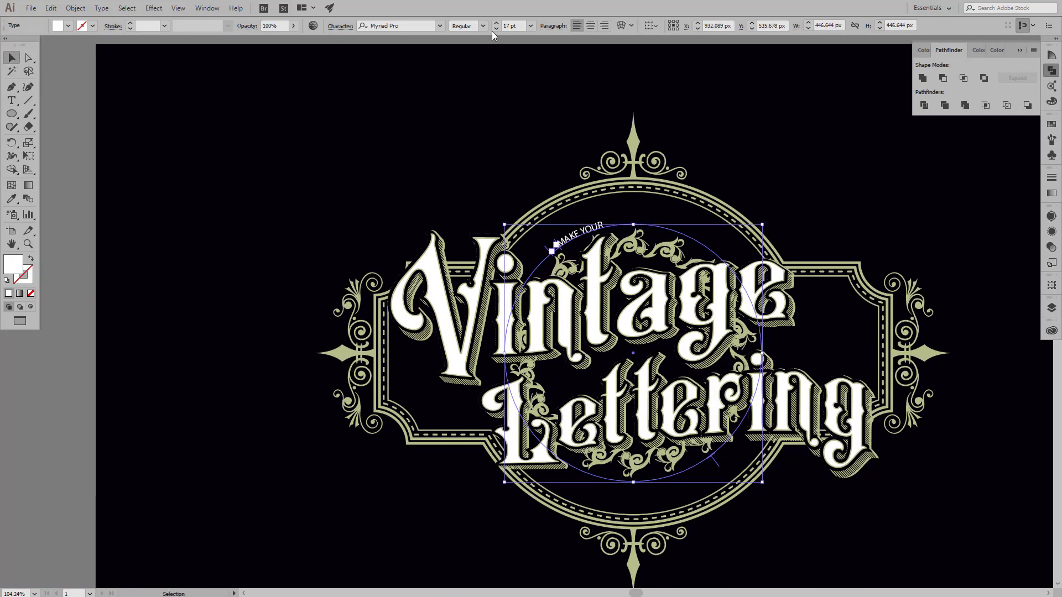
left_click(405, 25)
type("coop")
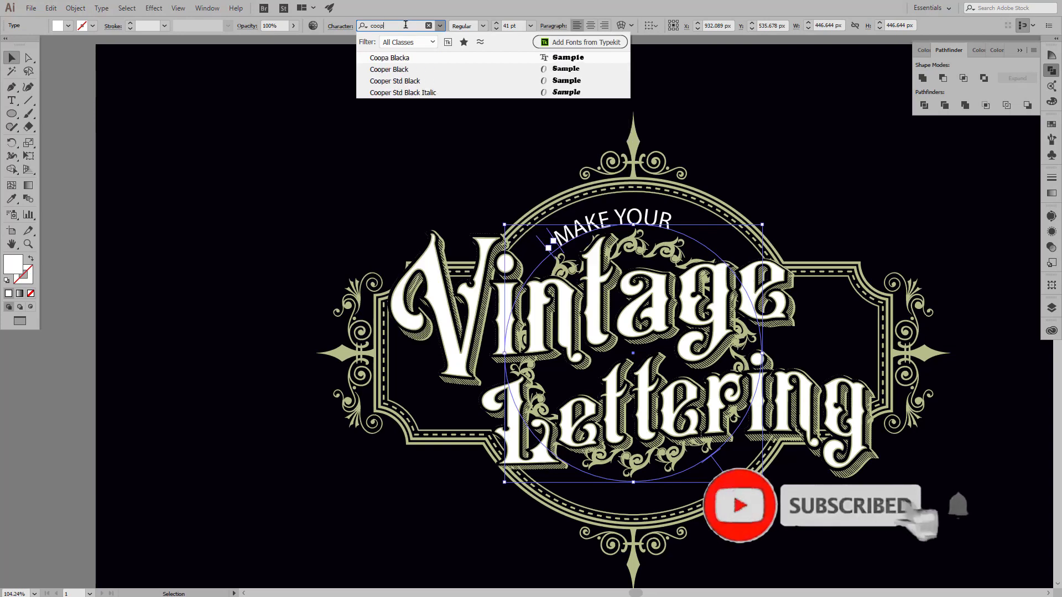
key("BackSpace")
type("pp")
left_click(502, 71)
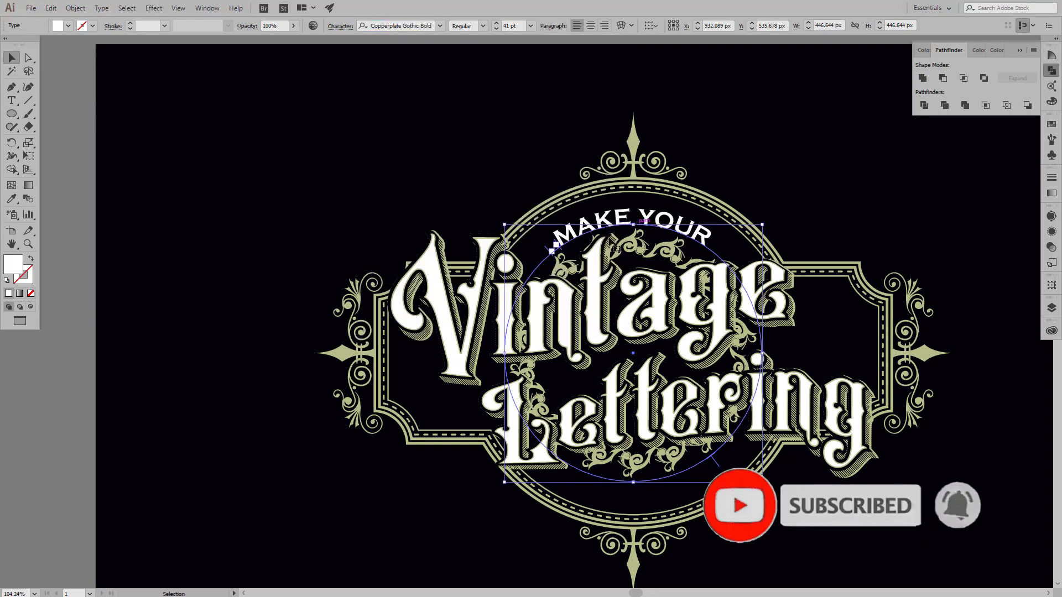
Step: Centre-align MAKE YOUR and move it back to the circle's top
left_click(590, 26)
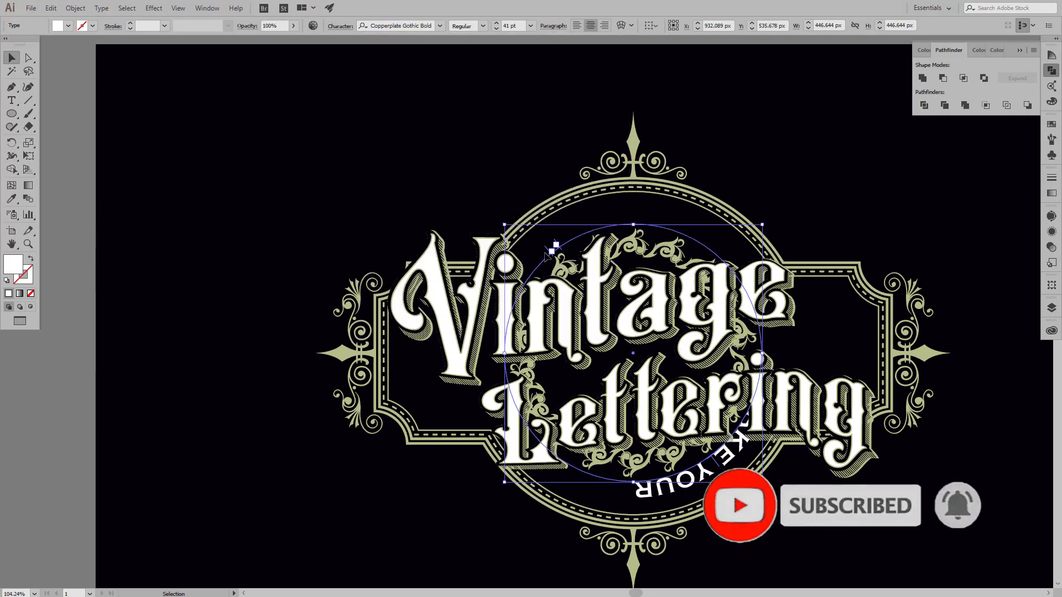
left_click_drag(551, 252, 555, 250)
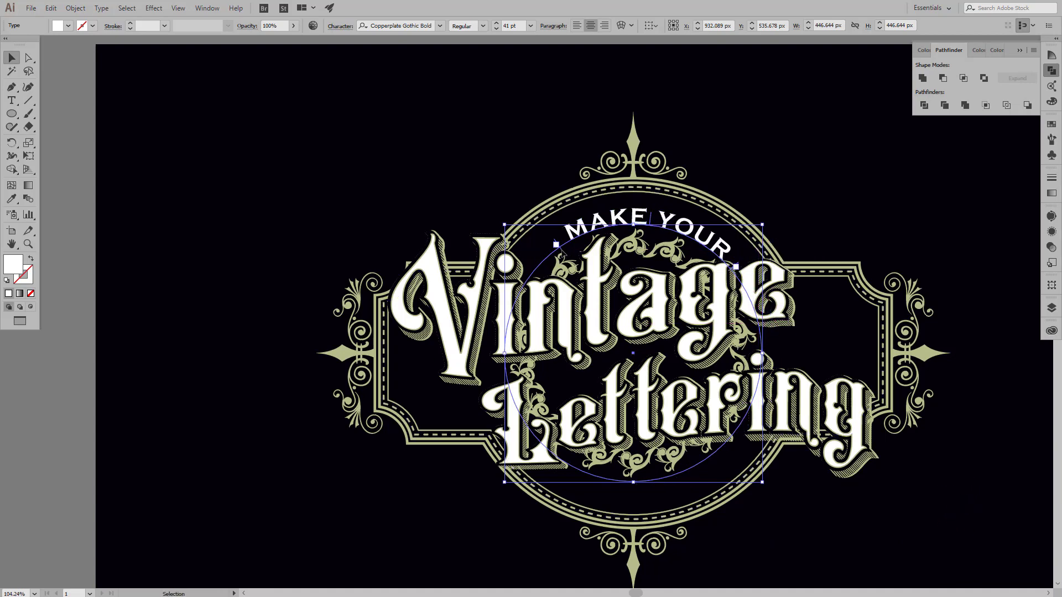
left_click(800, 178)
Step: Select the inner circle and enlarge it slightly
scroll(701, 264, "down", 3)
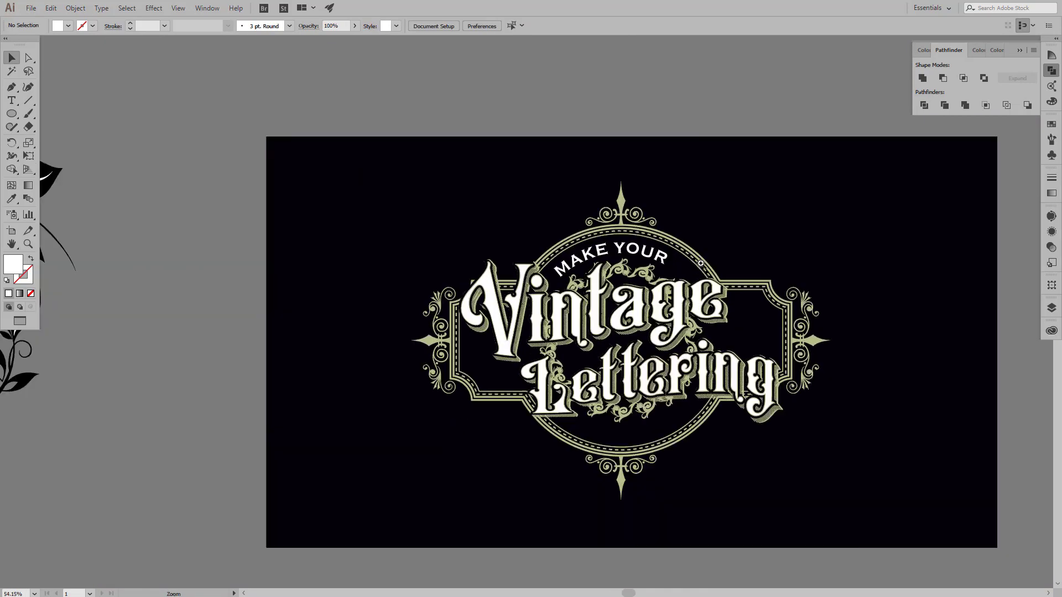
scroll(721, 231, "up", 2)
left_click(678, 369)
left_click_drag(692, 413, 701, 429)
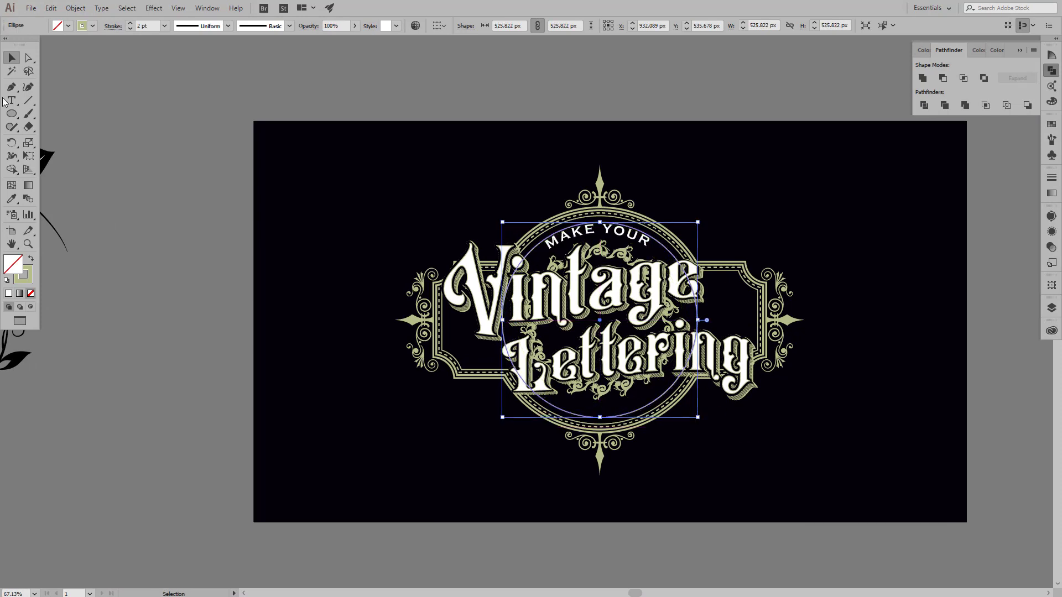
Step: Type BEST DESIGN along the circle and slide it to the bottom
left_click_drag(11, 101, 50, 125)
left_click(567, 407)
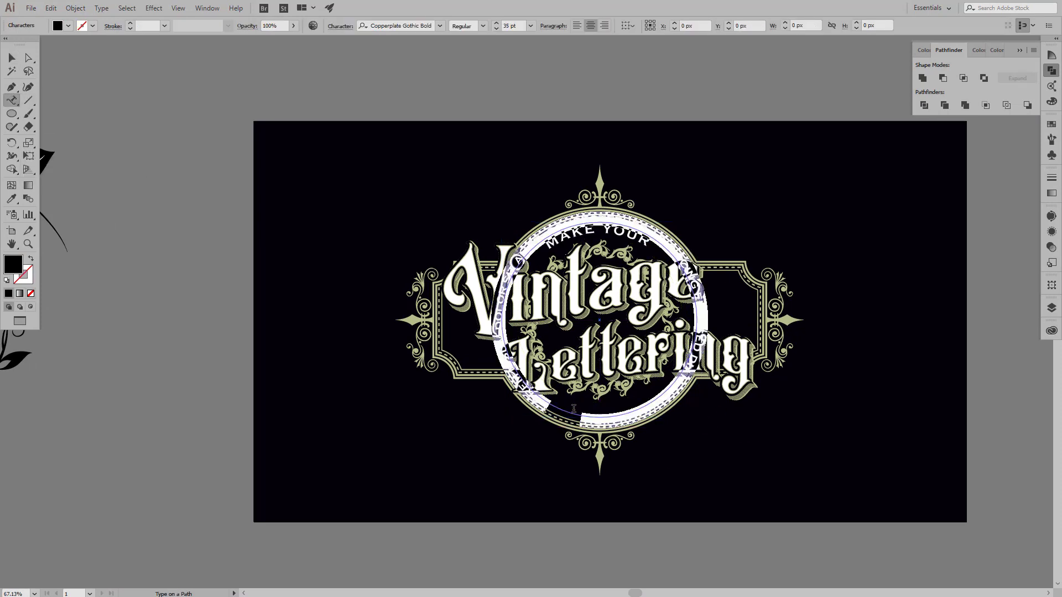
key("BackSpace")
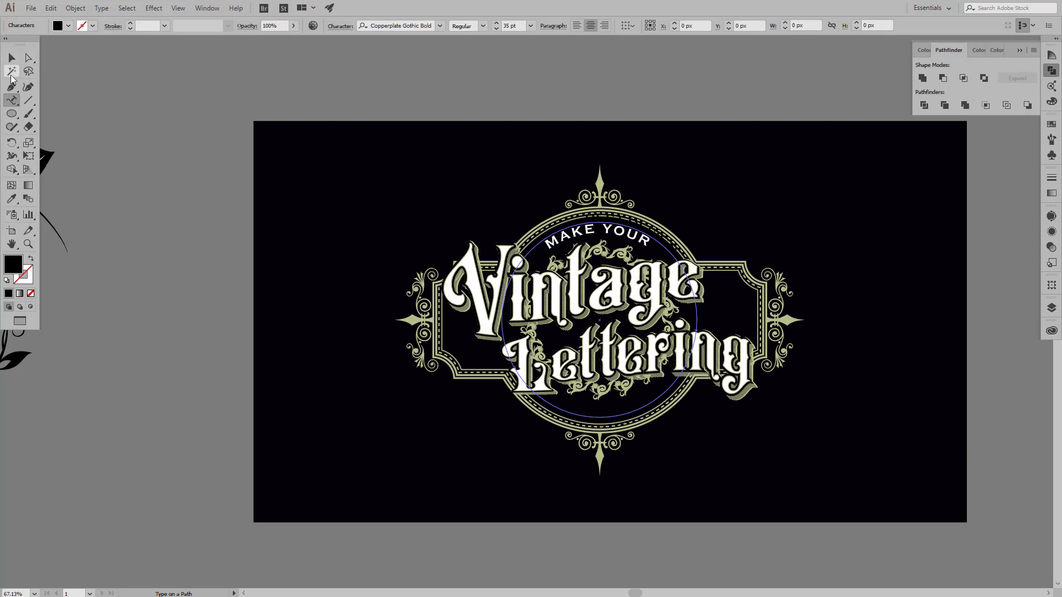
key("Escape")
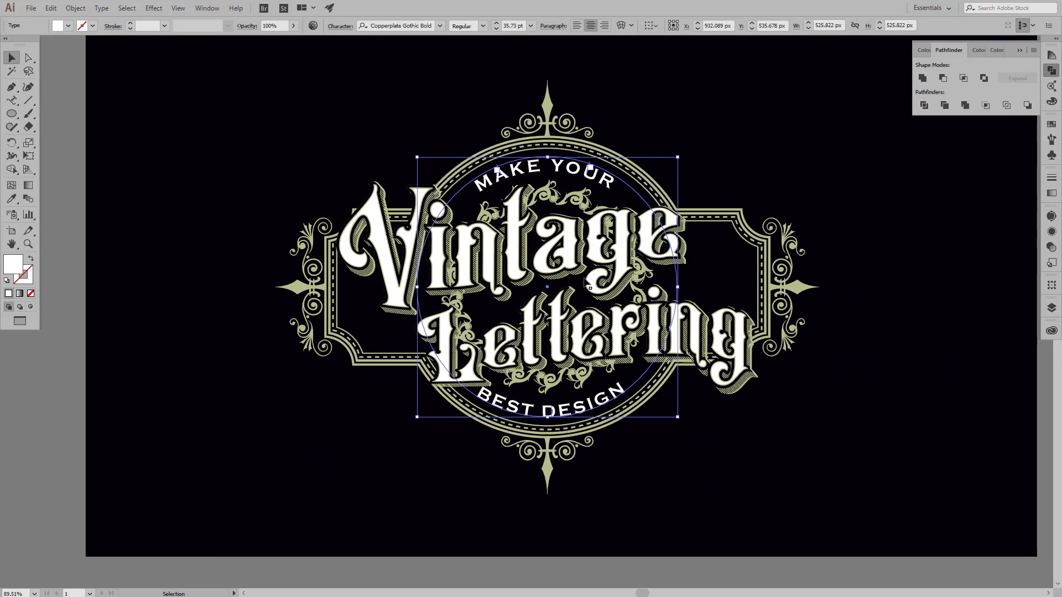
left_click_drag(587, 166, 569, 166)
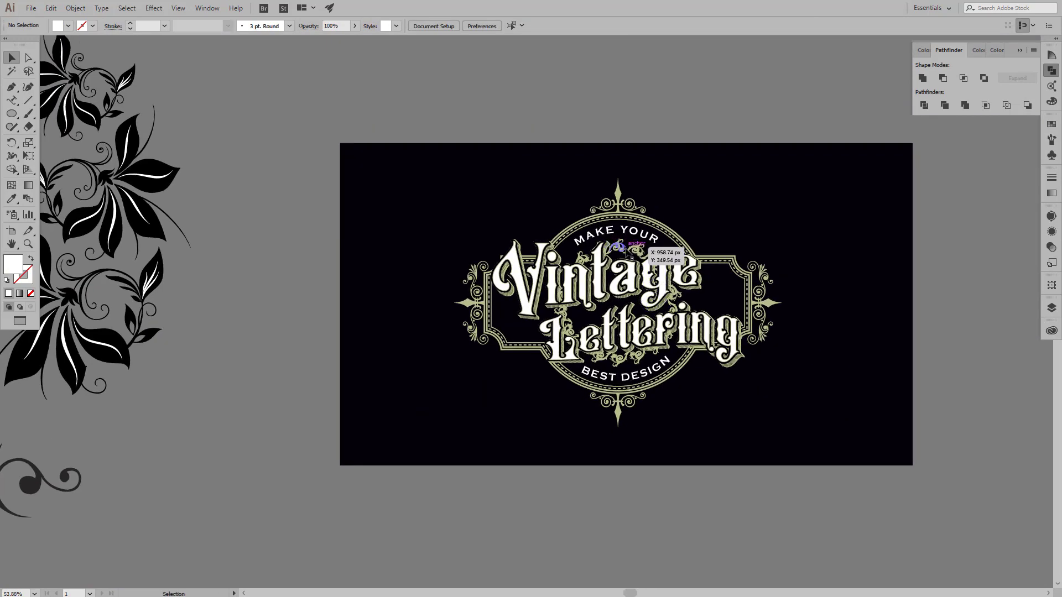
Step: Eyedropper-recolour the corner ornament and shrink it onto the badge's top right
left_click(625, 250)
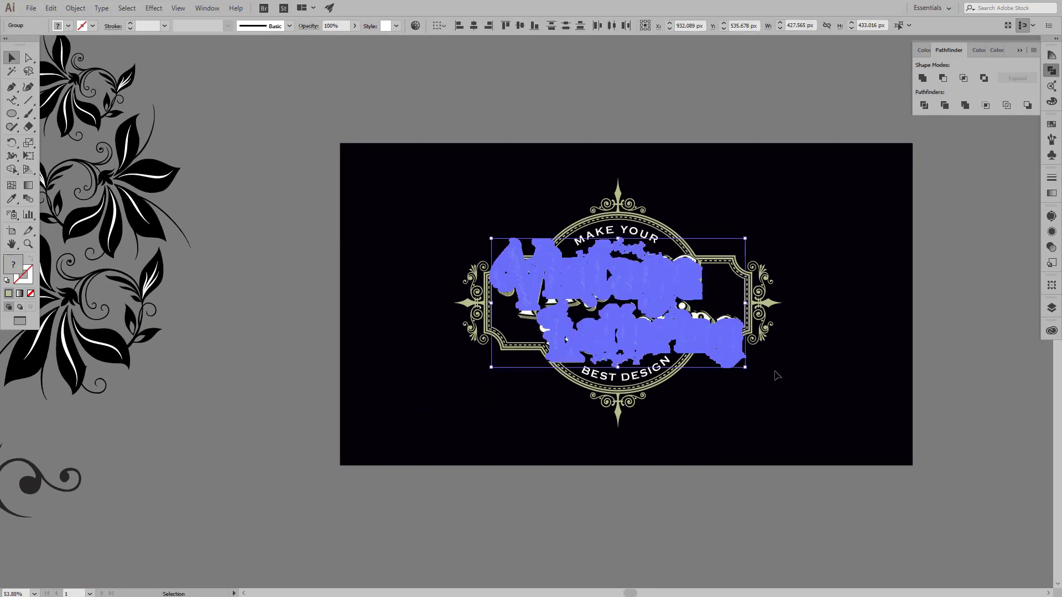
left_click_drag(746, 368, 745, 367)
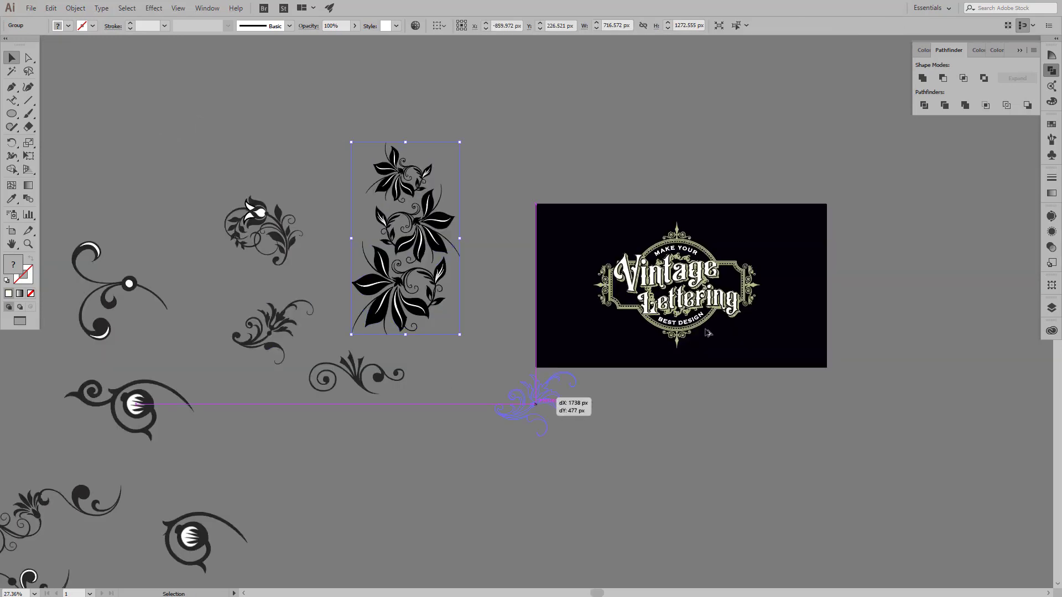
key("i")
left_click(632, 232)
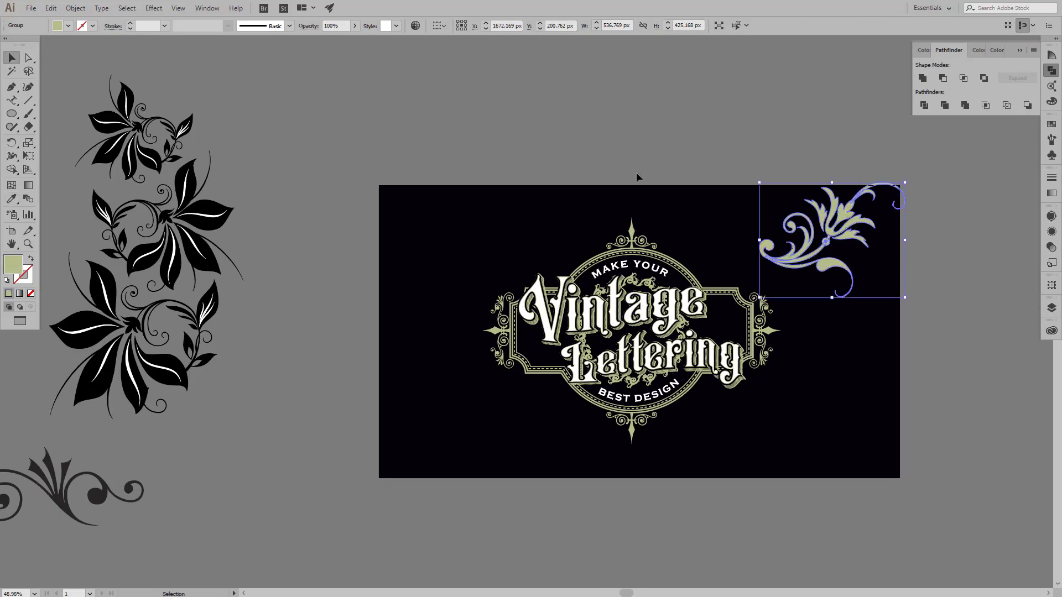
scroll(711, 315, "up", 1)
right_click(687, 310)
left_click(947, 157)
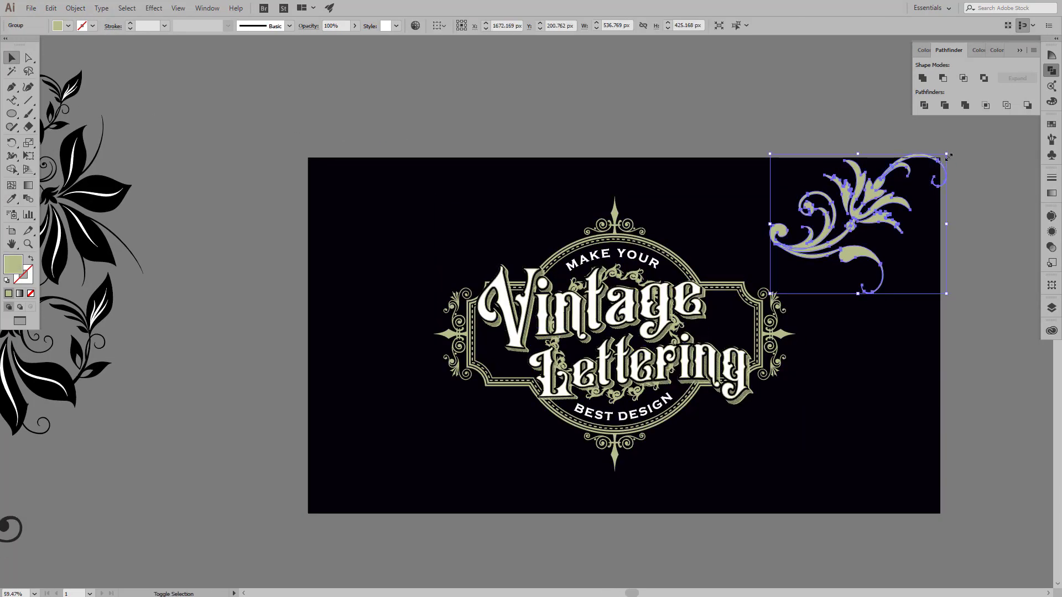
mouse_move(948, 157)
left_mouse_down()
mouse_move(866, 222)
mouse_move(722, 268)
left_mouse_up()
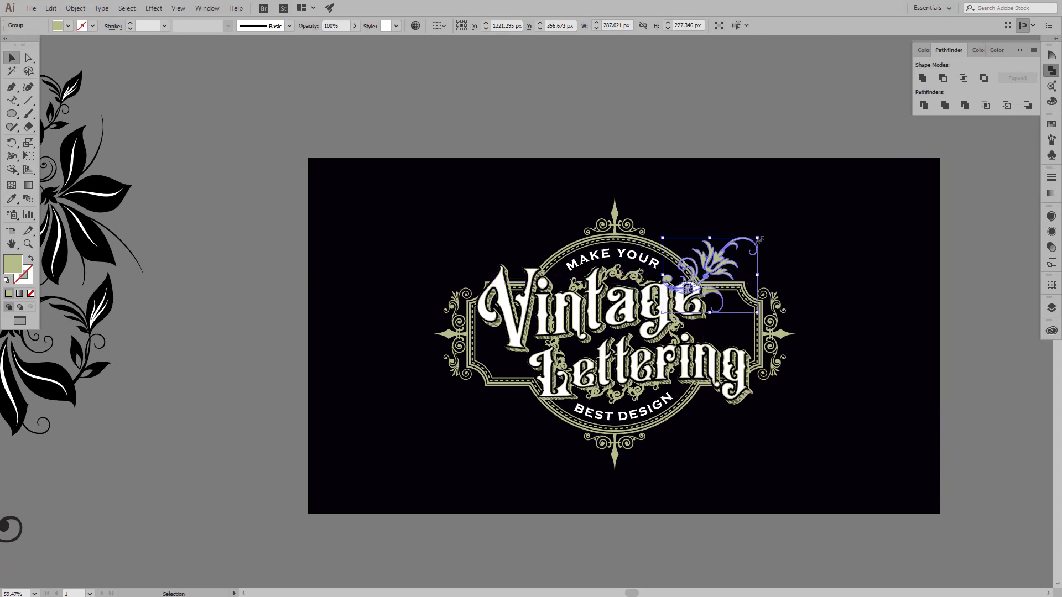
left_click_drag(761, 239, 848, 233)
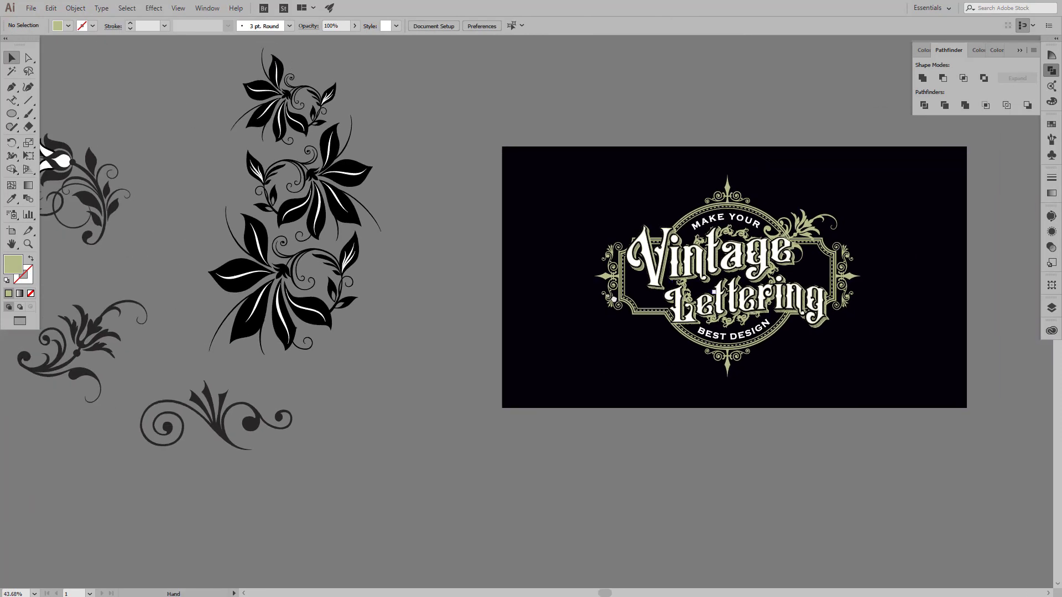
Step: Ungroup the black flower, pull out a green piece, scale it down and bring it onto the badge
right_click(322, 191)
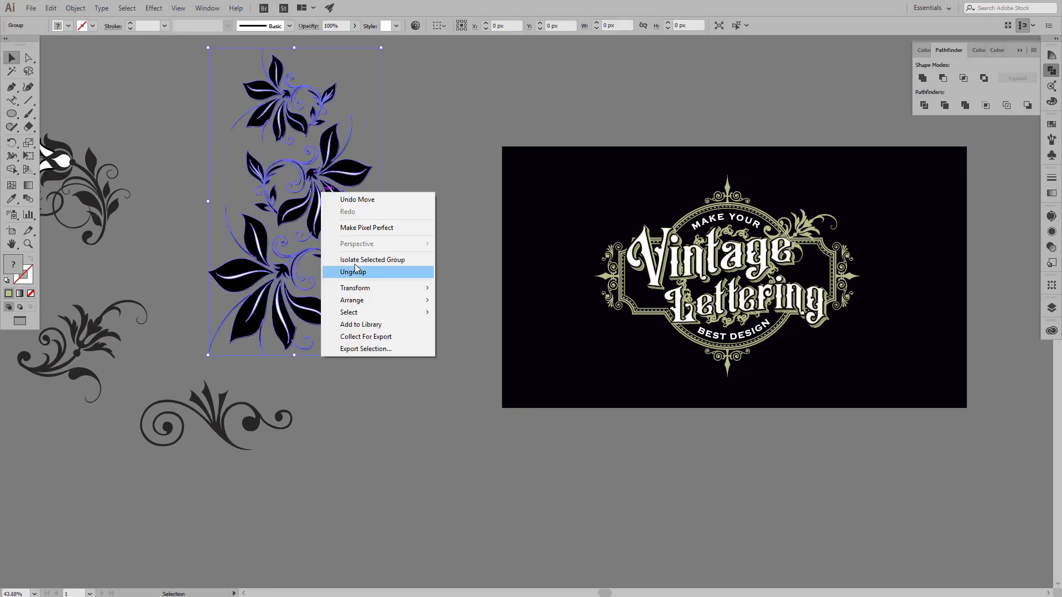
left_click(356, 271)
left_click_drag(343, 190, 475, 420)
key("a")
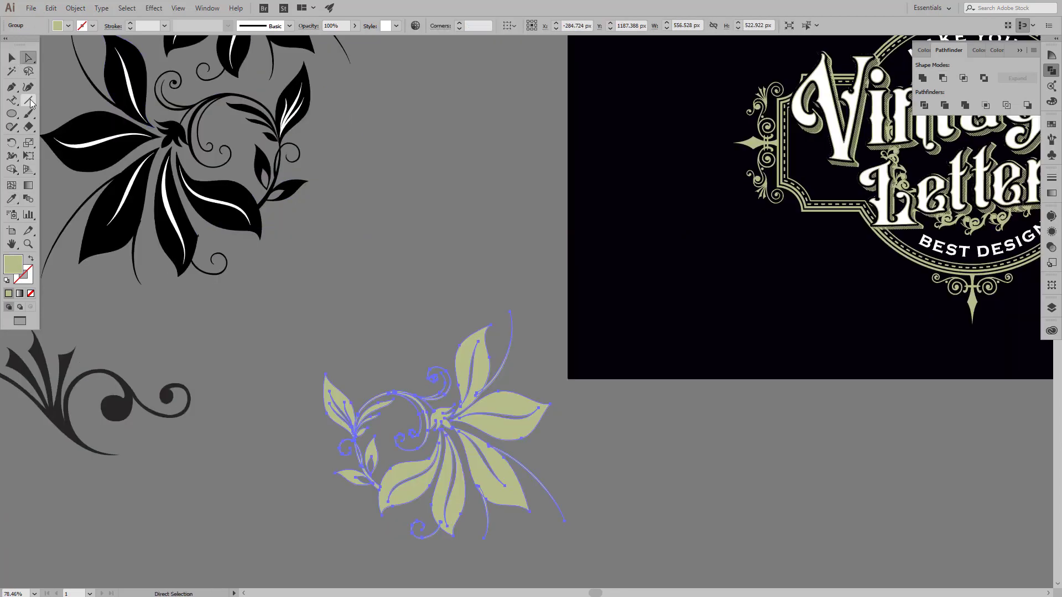
left_click(11, 57)
scroll(438, 284, "down", 2)
mouse_move(449, 335)
left_mouse_down()
mouse_move(454, 352)
mouse_move(421, 368)
mouse_move(427, 444)
left_mouse_up()
left_click_drag(232, 430, 525, 271)
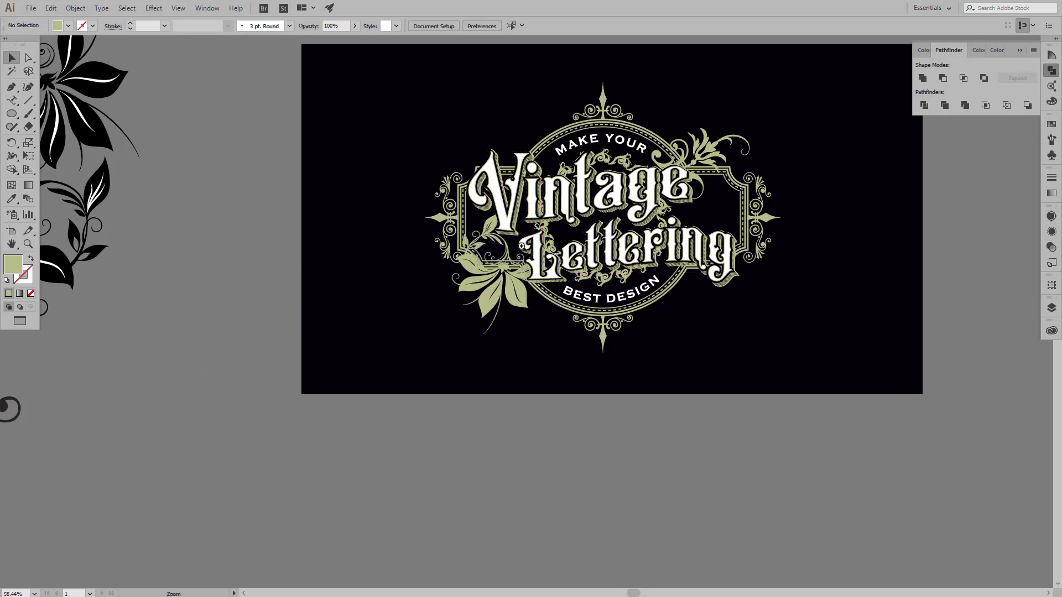
Step: Size and position the green flower at the badge's lower left beside Lettering
scroll(521, 246, "up", 1)
left_click_drag(499, 324, 504, 330)
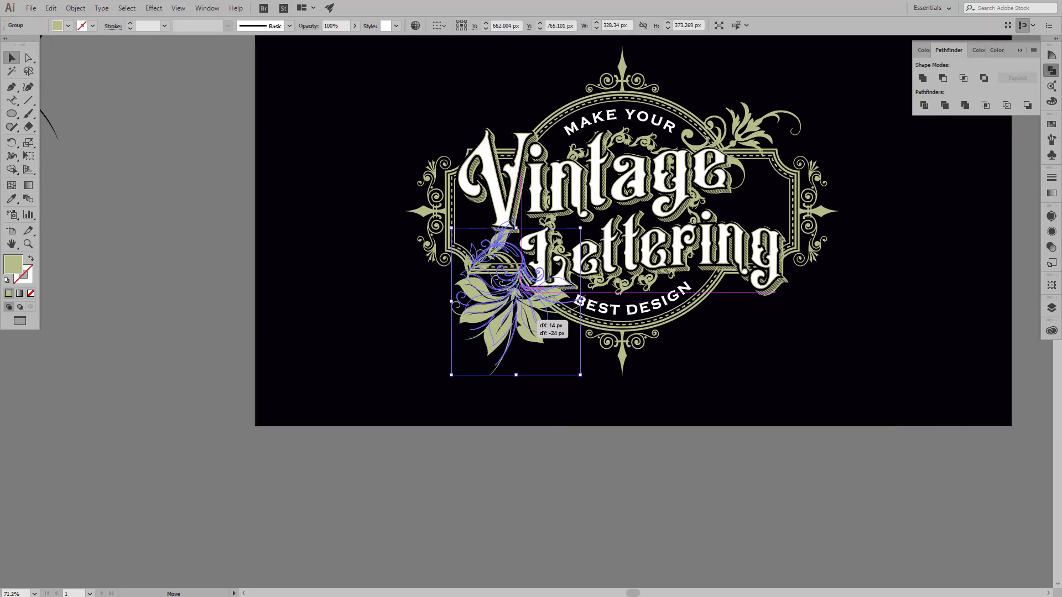
left_click_drag(587, 220, 581, 230)
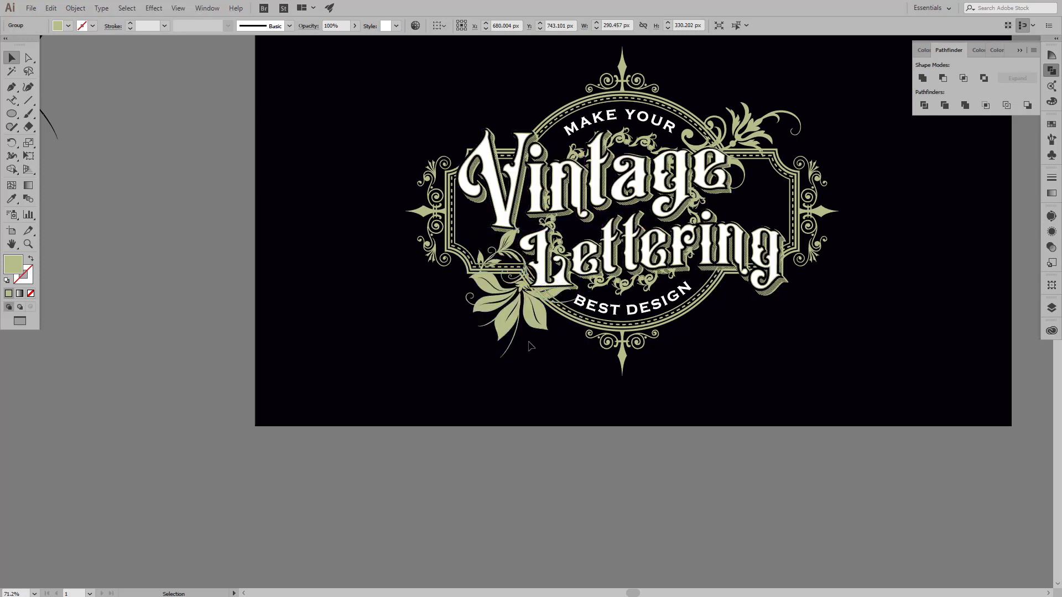
left_click_drag(532, 316, 532, 317)
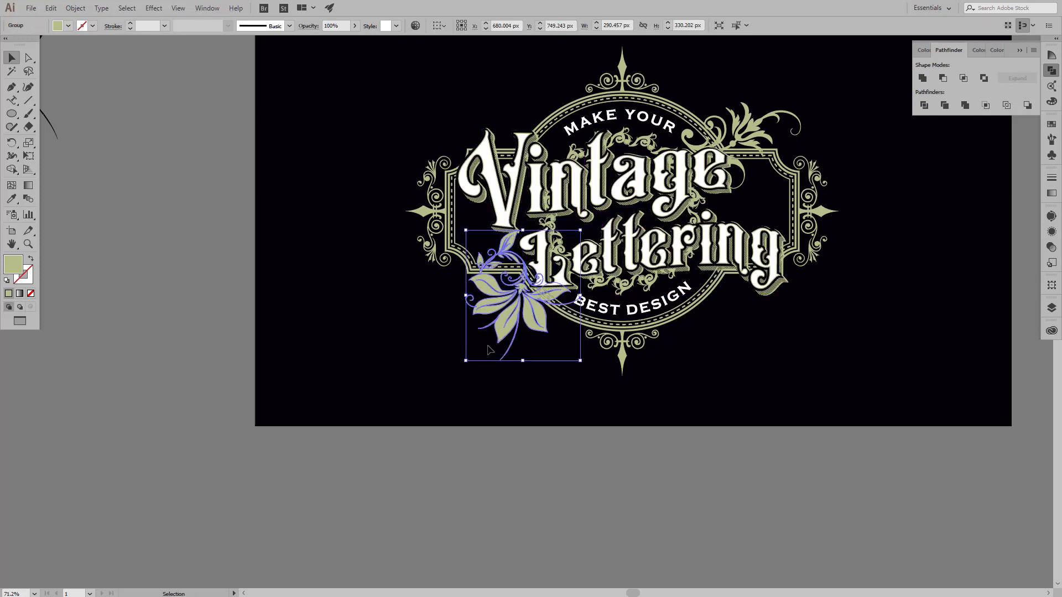
left_click(509, 391)
scroll(452, 376, "down", 2)
left_click_drag(452, 353, 436, 353)
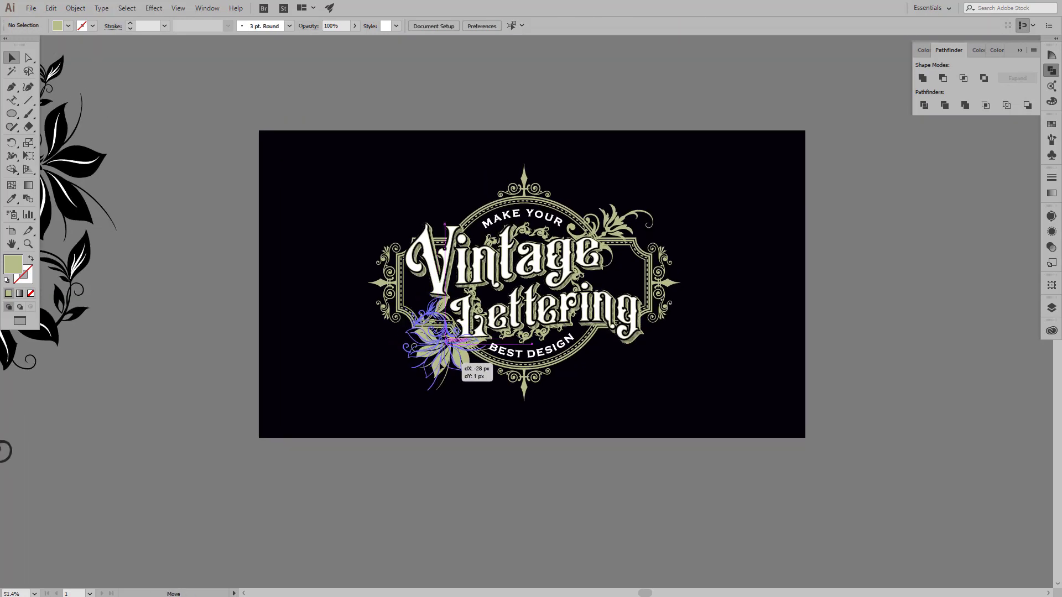
left_click(394, 374)
scroll(393, 374, "down", 2)
scroll(387, 277, "up", 3)
Step: Duplicate a green flourish from the spare pasteboard ornaments and bring it below the badge
left_click(708, 230)
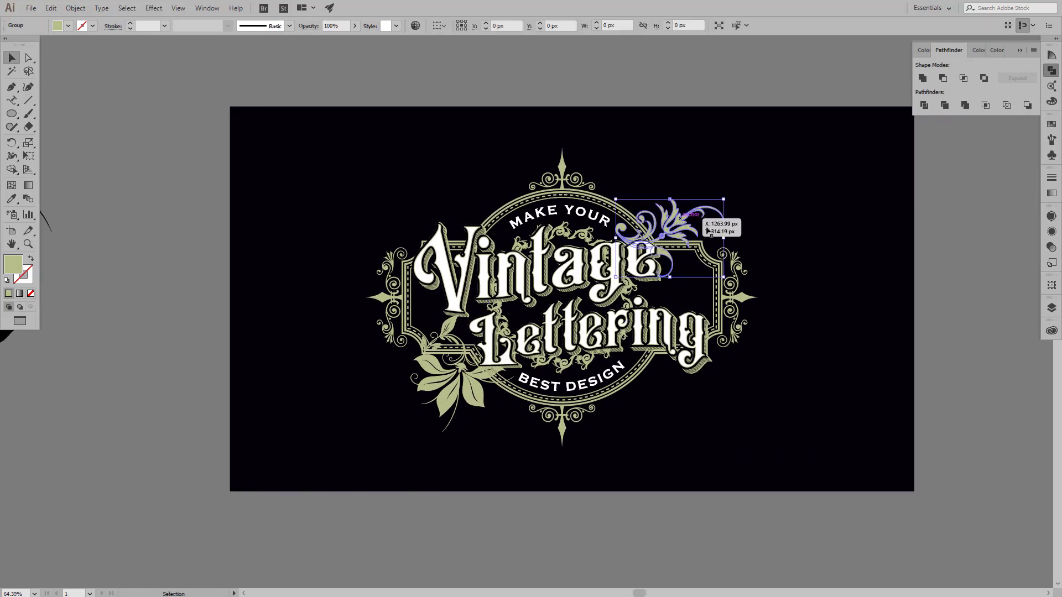
left_click(813, 203)
scroll(814, 203, "down", 3)
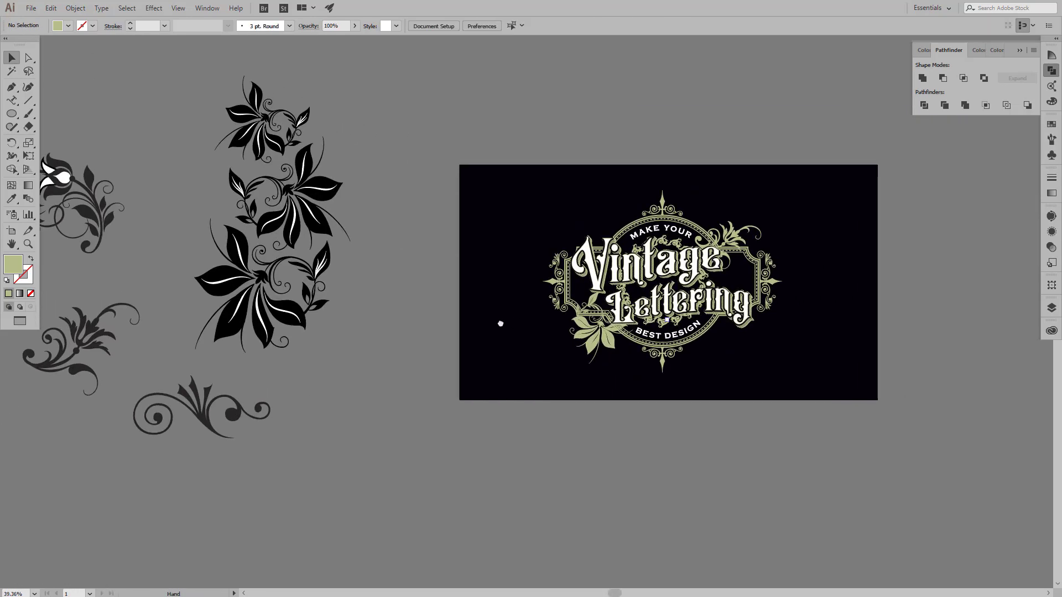
scroll(412, 282, "left", 3)
mouse_move(412, 283)
left_mouse_down()
mouse_move(620, 157)
mouse_move(815, 150)
left_mouse_up()
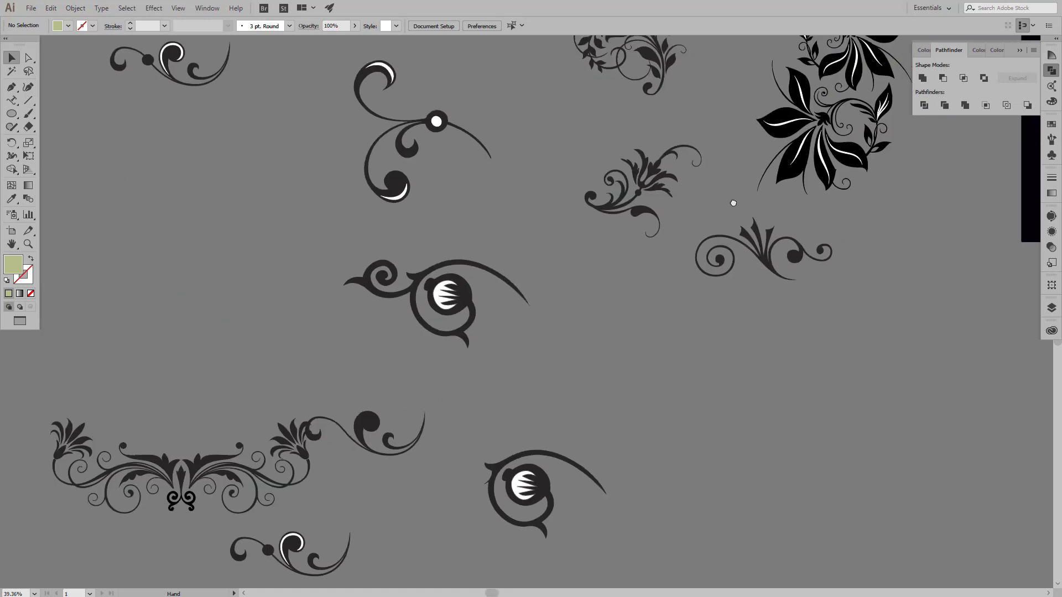
left_click_drag(304, 434, 917, 420)
left_click_drag(907, 294, 367, 330)
scroll(310, 516, "up", 2)
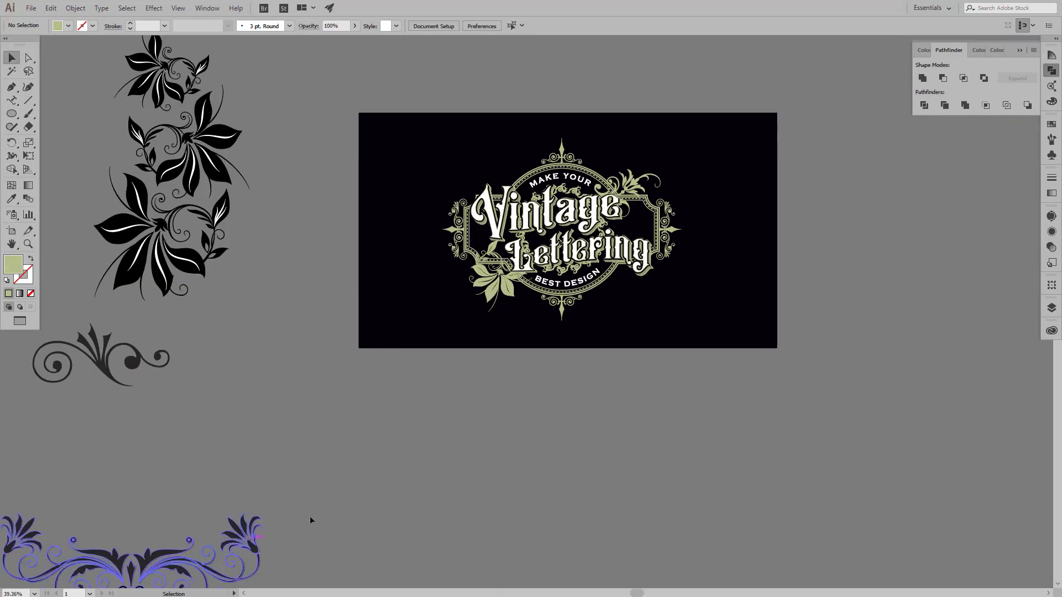
left_click_drag(310, 516, 653, 375)
Step: Shrink the copied flourish and hang it on the badge's right side beside Vintage
scroll(653, 375, "up", 1)
right_click(528, 430)
key("Escape")
scroll(608, 249, "up", 2)
left_click_drag(667, 266, 635, 246)
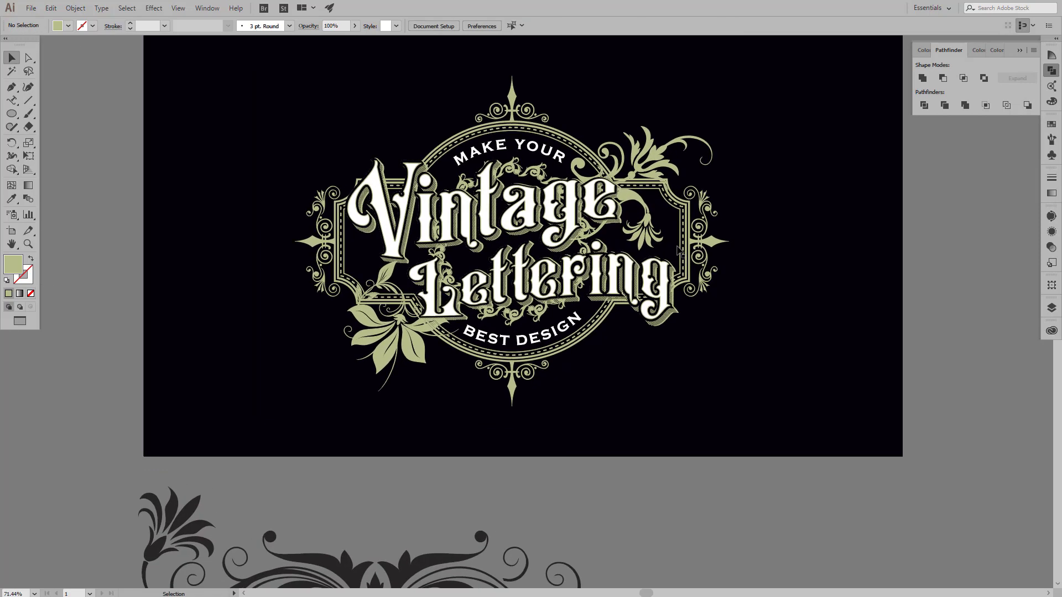
left_click_drag(661, 259, 675, 270)
mouse_move(662, 223)
left_mouse_down()
mouse_move(647, 228)
mouse_move(670, 219)
left_mouse_up()
scroll(719, 221, "down", 3)
scroll(775, 232, "down", 2)
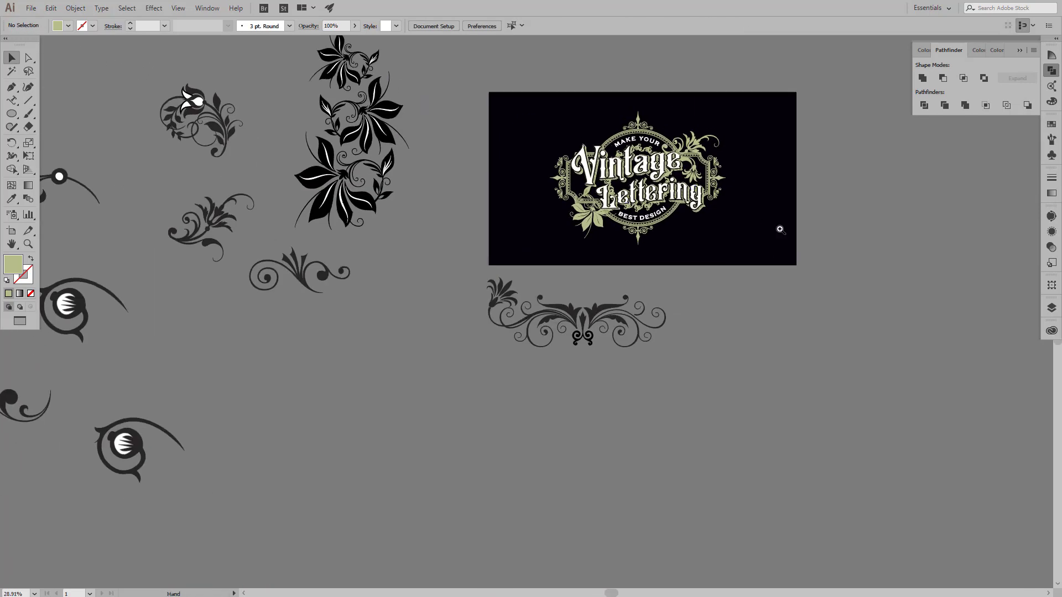
scroll(795, 203, "up", 4)
scroll(725, 198, "up", 1)
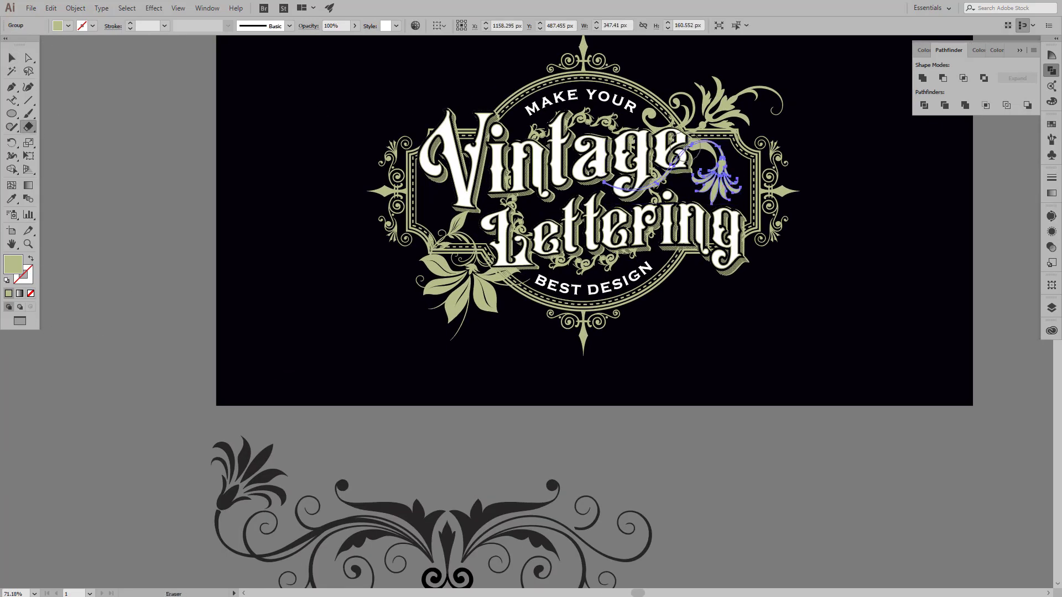
Step: Return to the Selection tool and undo the flourish's last accidental move
key("v")
key("ctrl+shift+a")
scroll(608, 420, "down", 2)
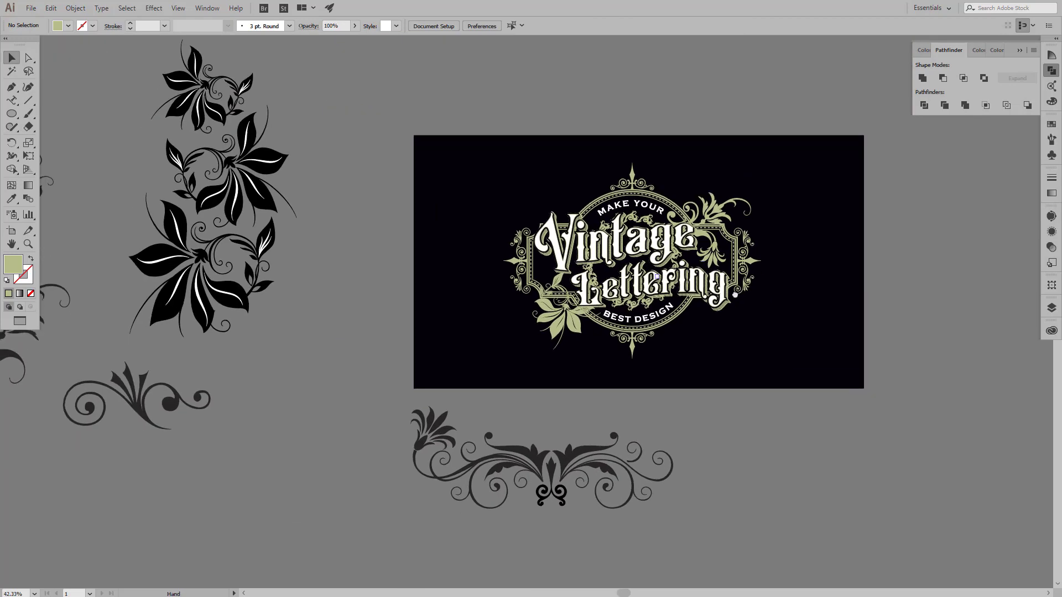
scroll(608, 421, "down", 2)
left_click(610, 421)
key("ctrl+z")
scroll(521, 426, "up", 2)
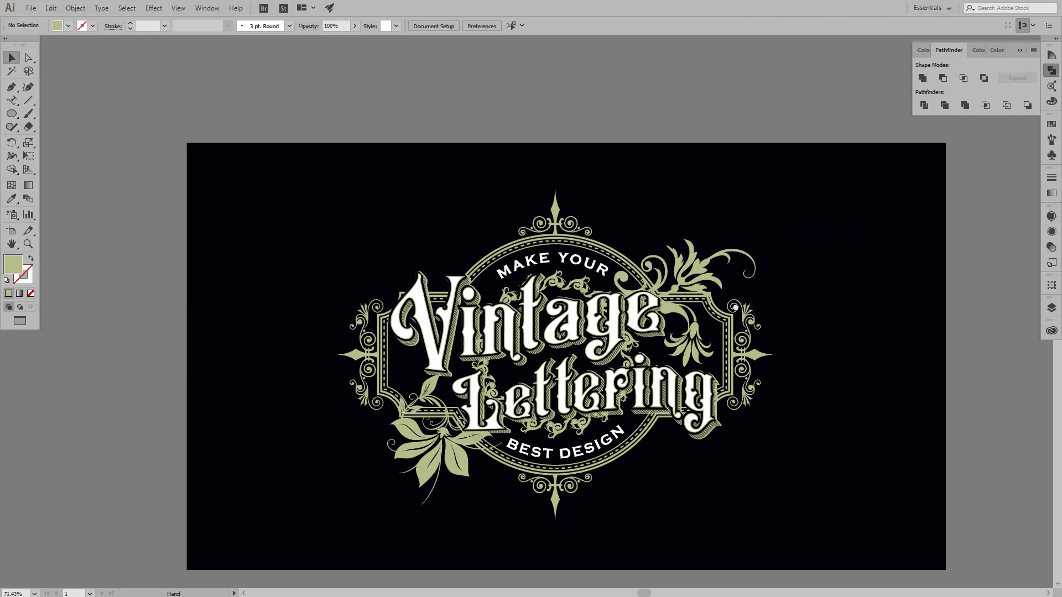
scroll(774, 332, "up", 1)
scroll(769, 342, "down", 2)
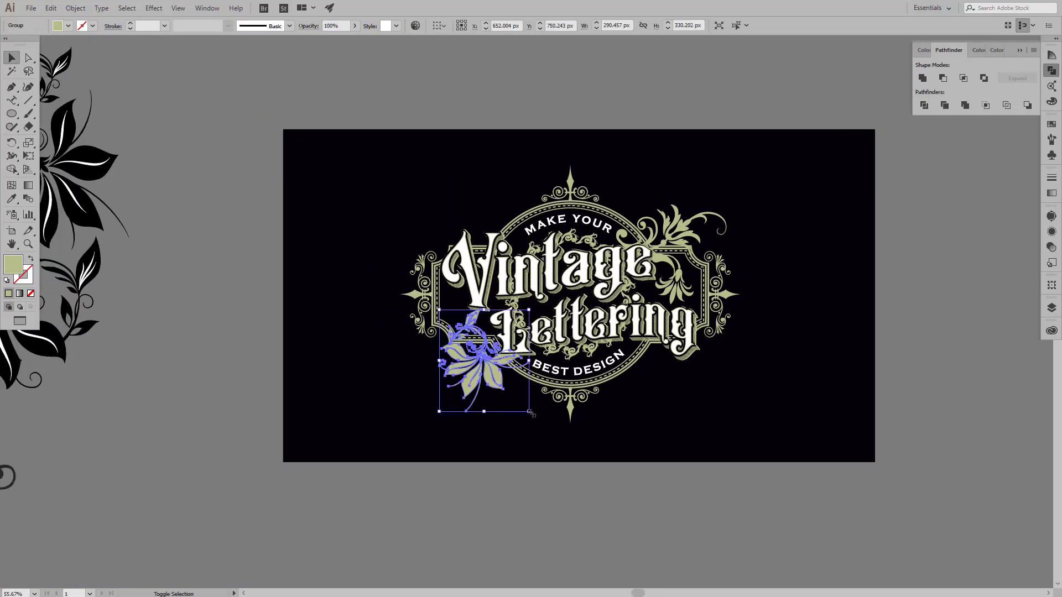
Step: Shrink the lower-left leaf flower and nudge it left, tucked beside Lettering
left_click_drag(530, 412, 518, 404)
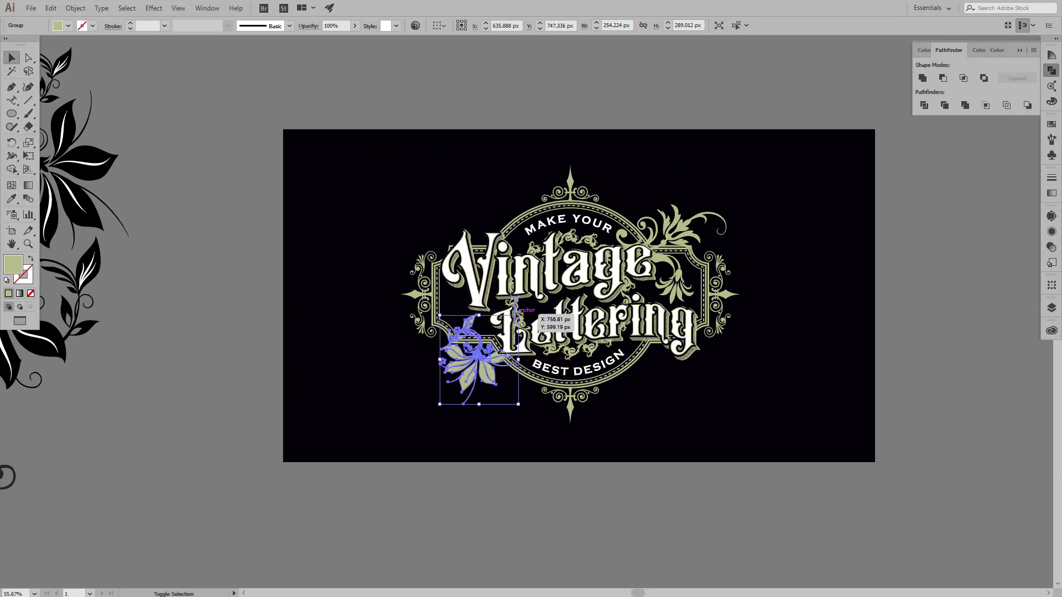
key("ctrl+shift+a")
left_click_drag(486, 363, 477, 363)
key("ctrl+shift+a")
scroll(881, 316, "down", 2)
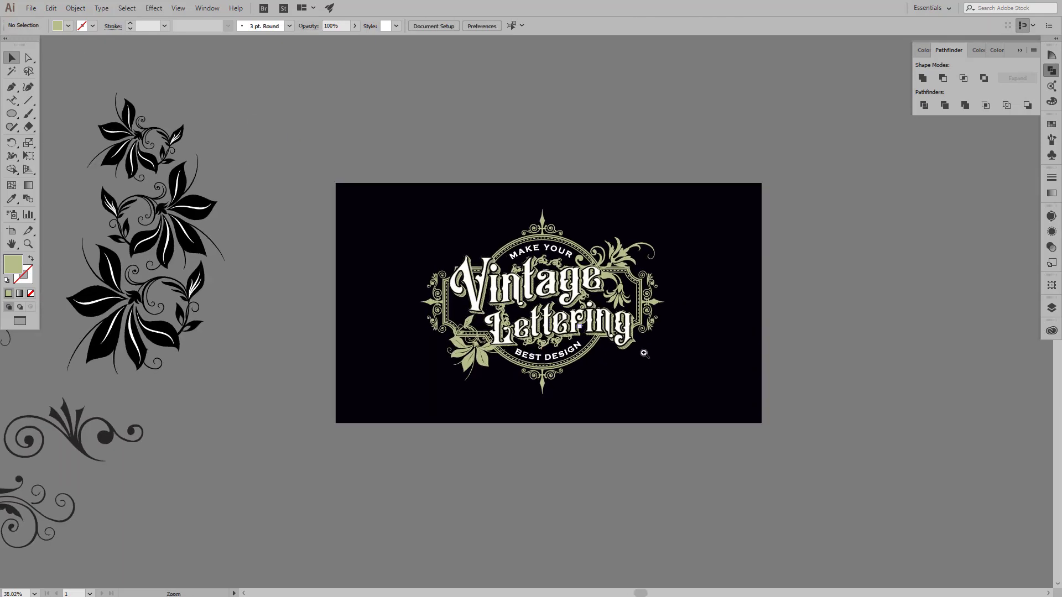
scroll(881, 316, "up", 4)
scroll(881, 316, "down", 2)
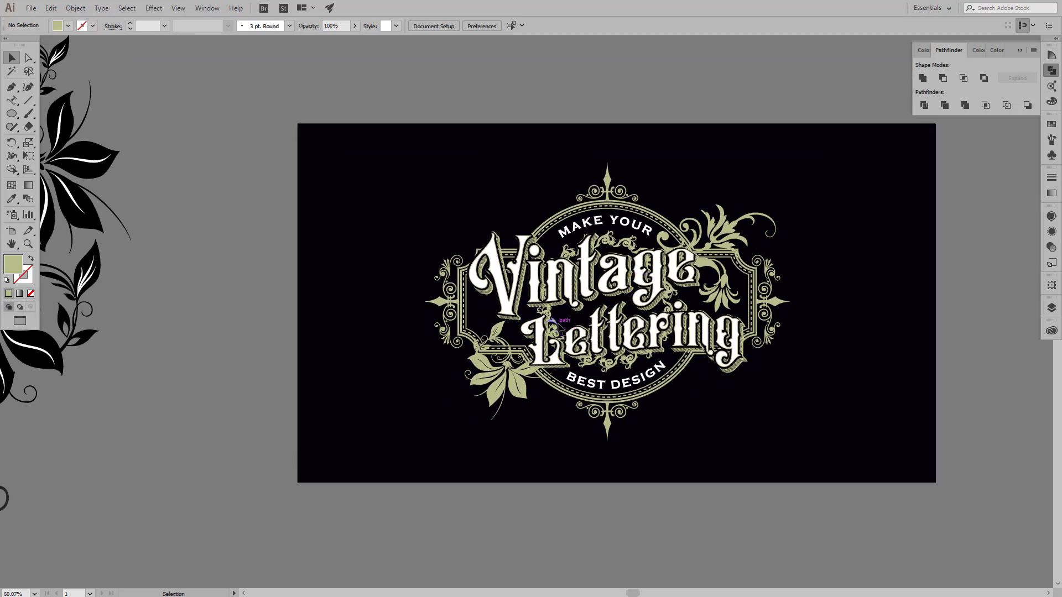
left_click_drag(555, 324, 558, 325)
left_click(841, 221)
Step: Slightly resize the Vintage Lettering text group by dragging its corner handle
scroll(694, 243, "up", 1)
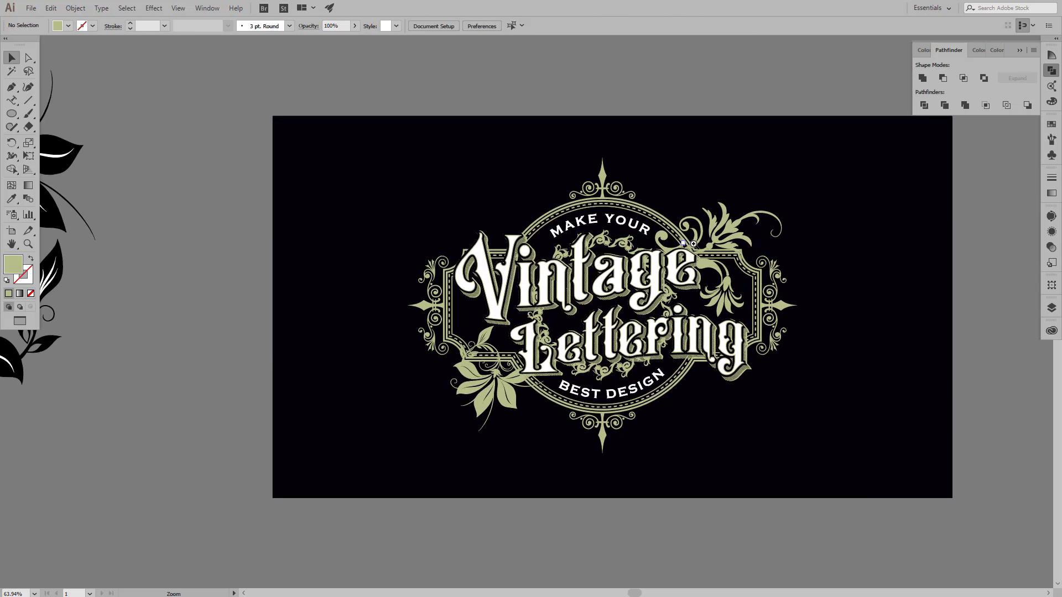
right_click(624, 243)
left_click(664, 225)
left_click(628, 239)
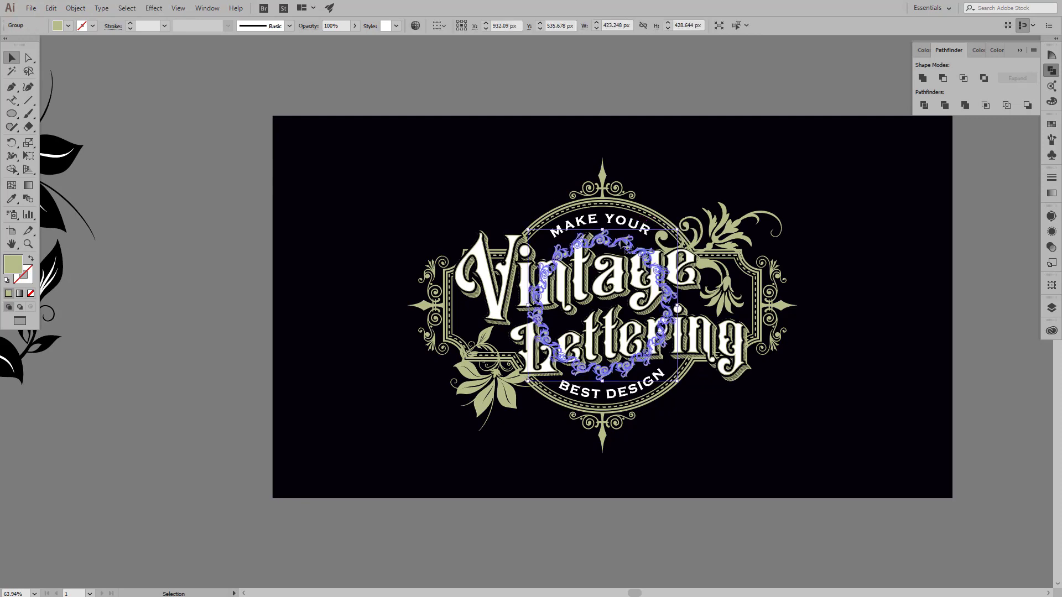
left_click(678, 227, "shift")
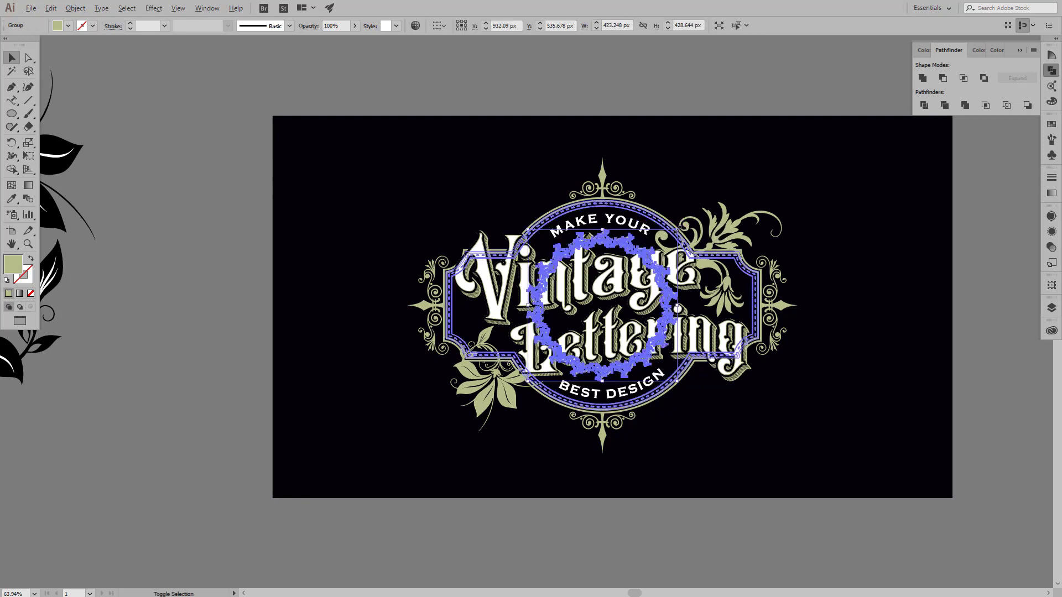
left_click(668, 288, "shift")
left_click_drag(752, 232, 757, 231)
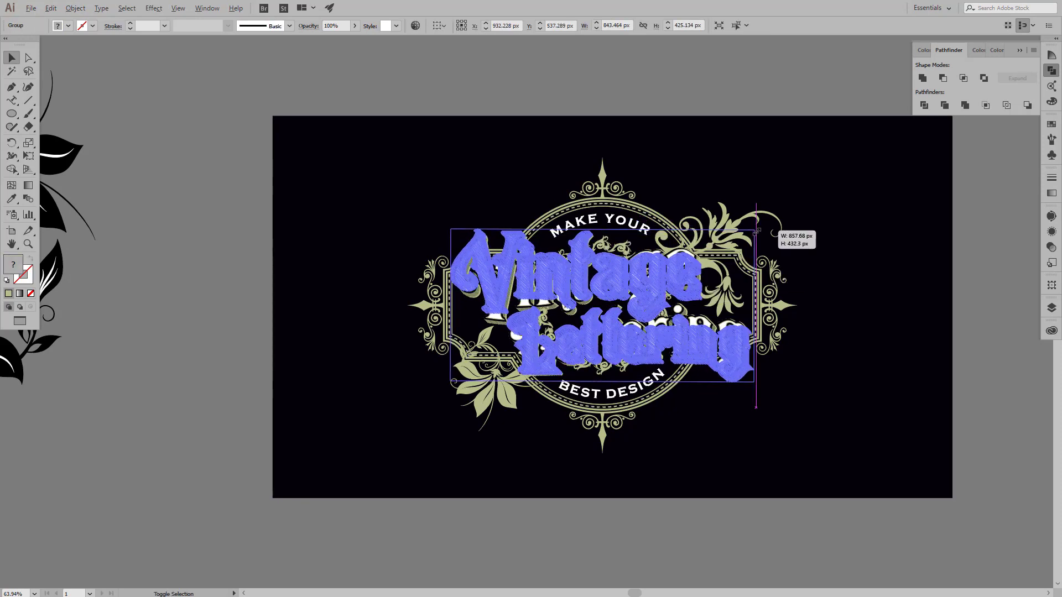
left_click(876, 221)
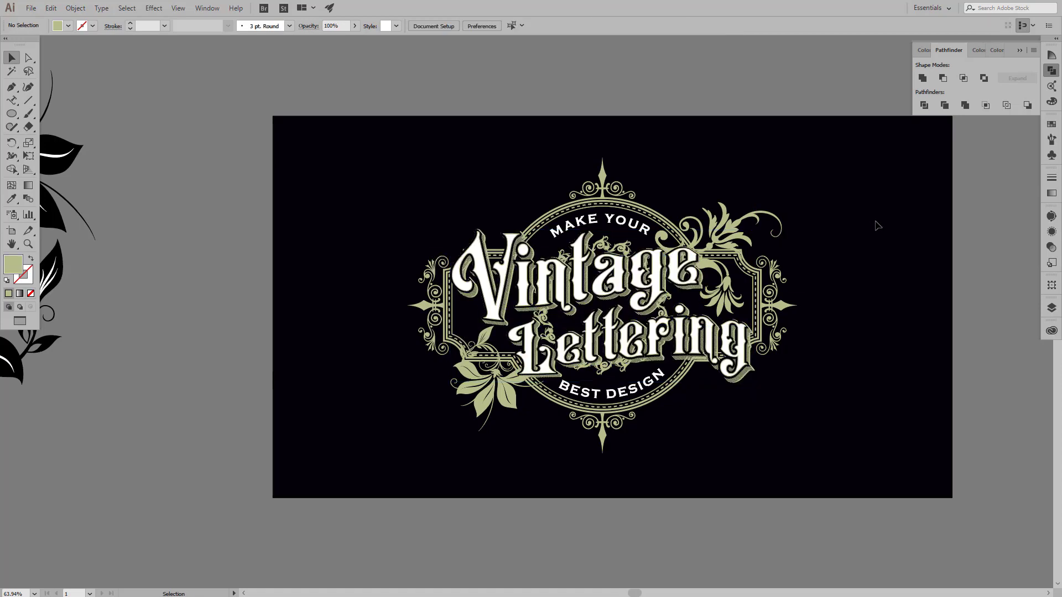
Step: Resize the inner ornamental ring, then marquee-select the whole finished logo
scroll(762, 245, "up", 1)
left_click(619, 434)
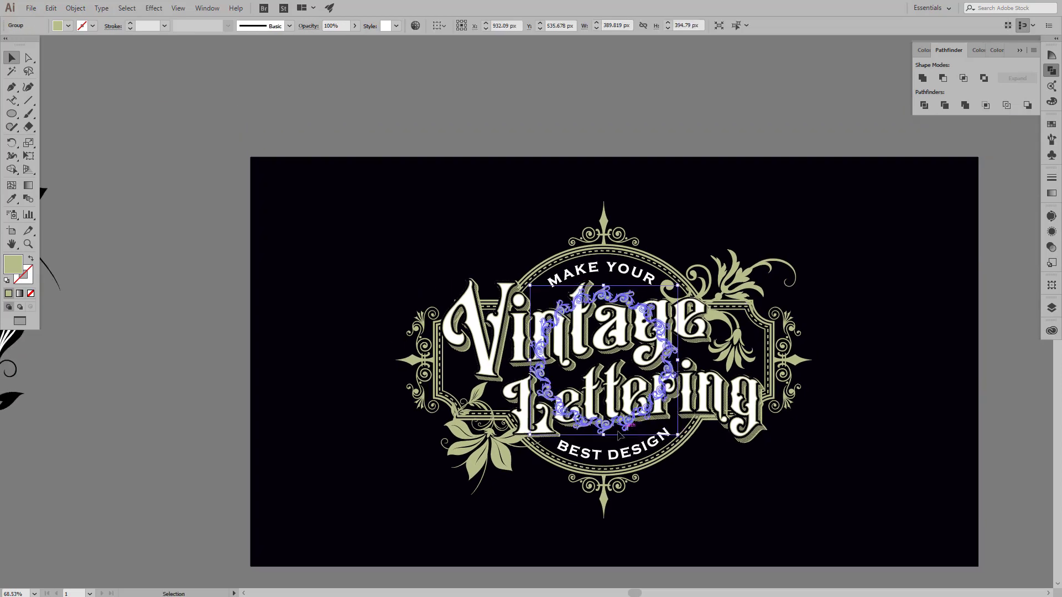
left_click_drag(679, 435, 687, 445)
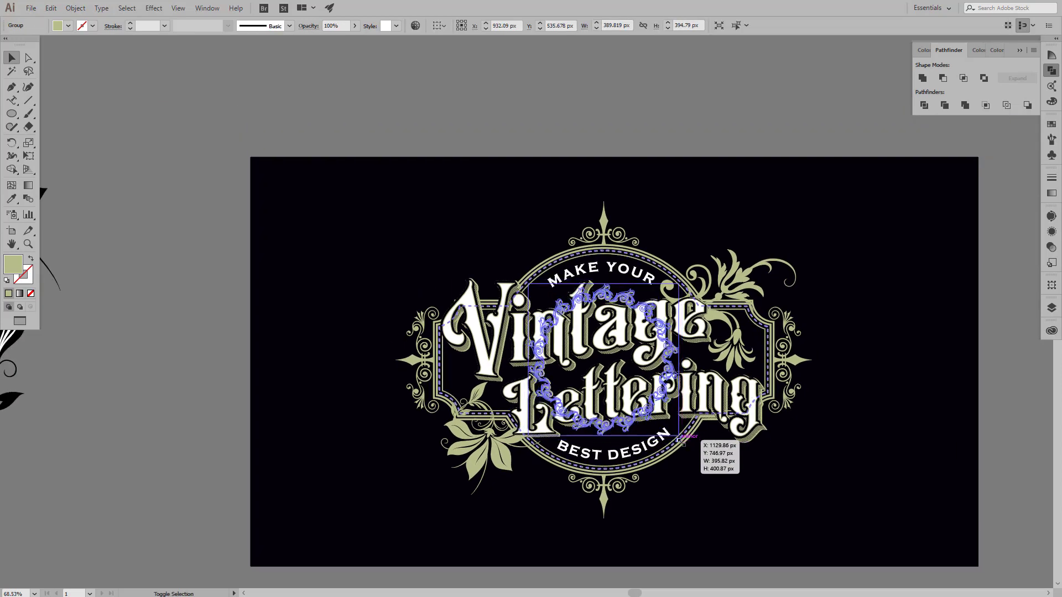
key("ctrl+shift+a")
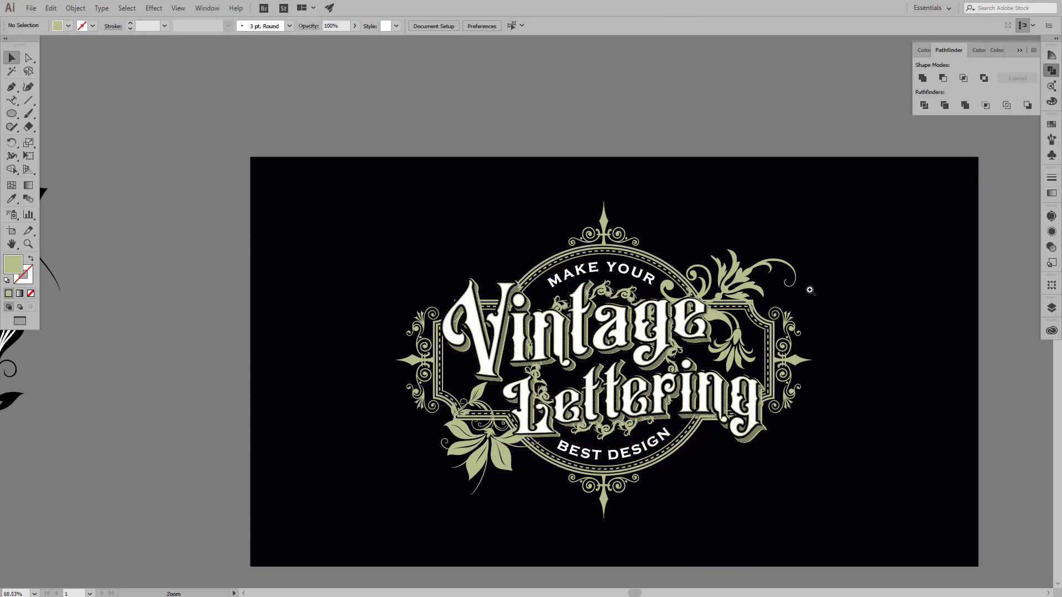
scroll(709, 352, "down", 2)
scroll(709, 351, "up", 2)
scroll(709, 351, "down", 2)
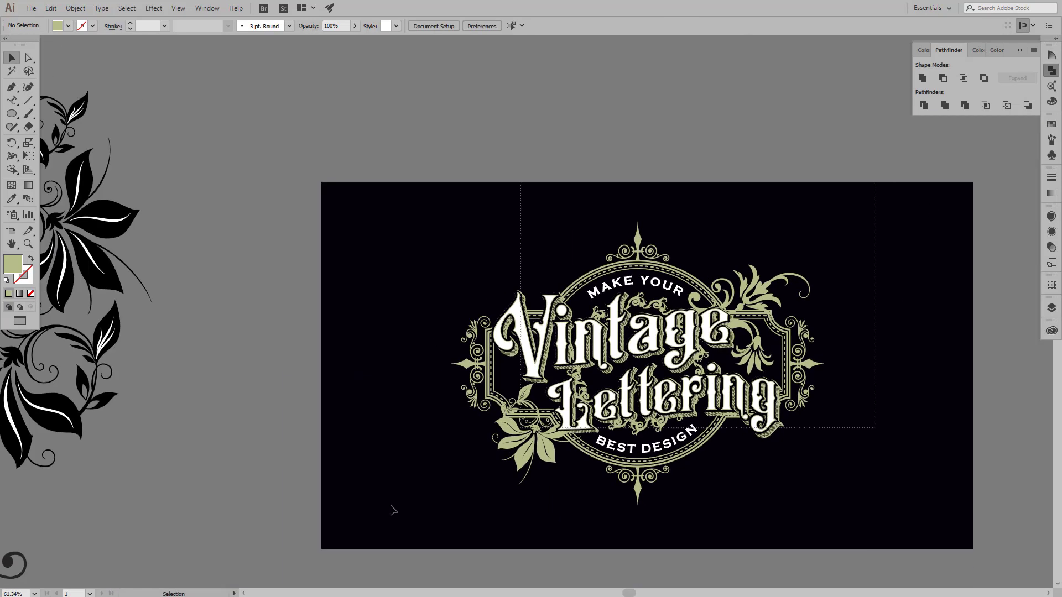
left_click_drag(875, 185, 412, 484)
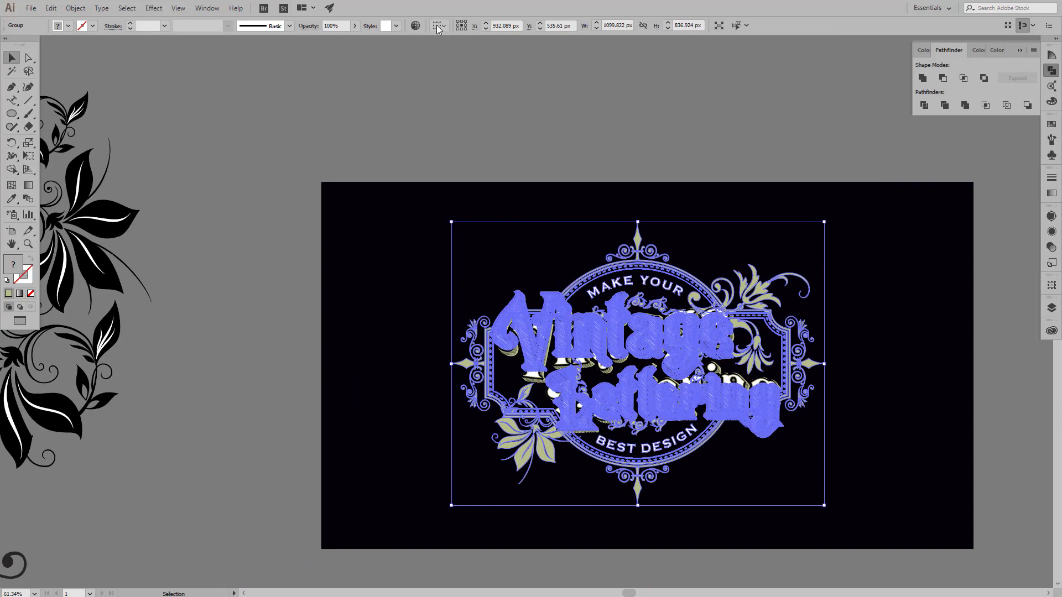